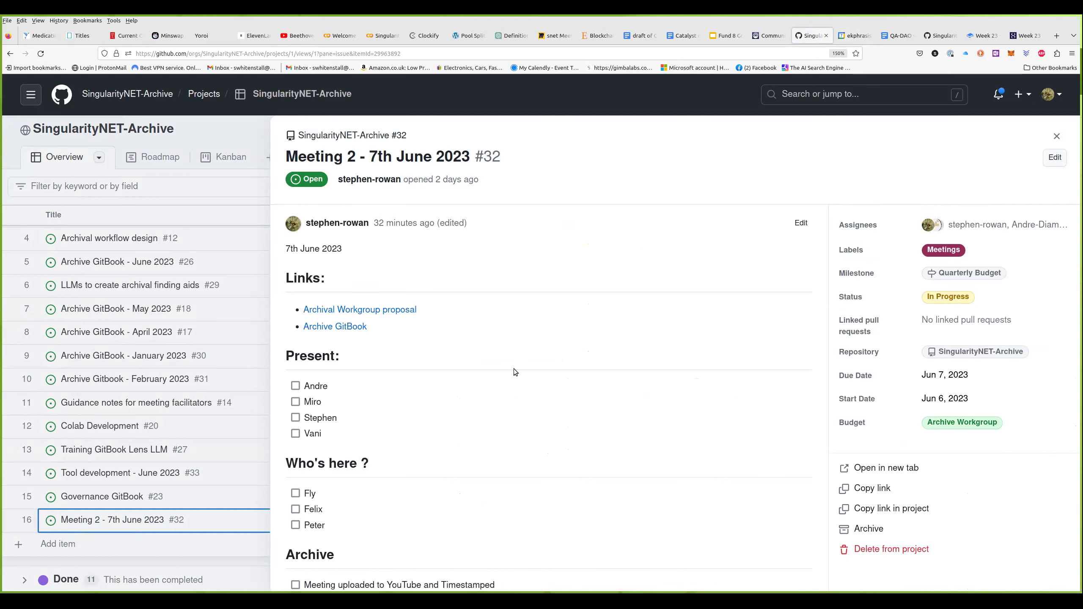
# Mark the first, third and fourth people in the Present checklist of the 7th June meeting issue as attending.
pyautogui.click(295, 387)
pyautogui.click(295, 418)
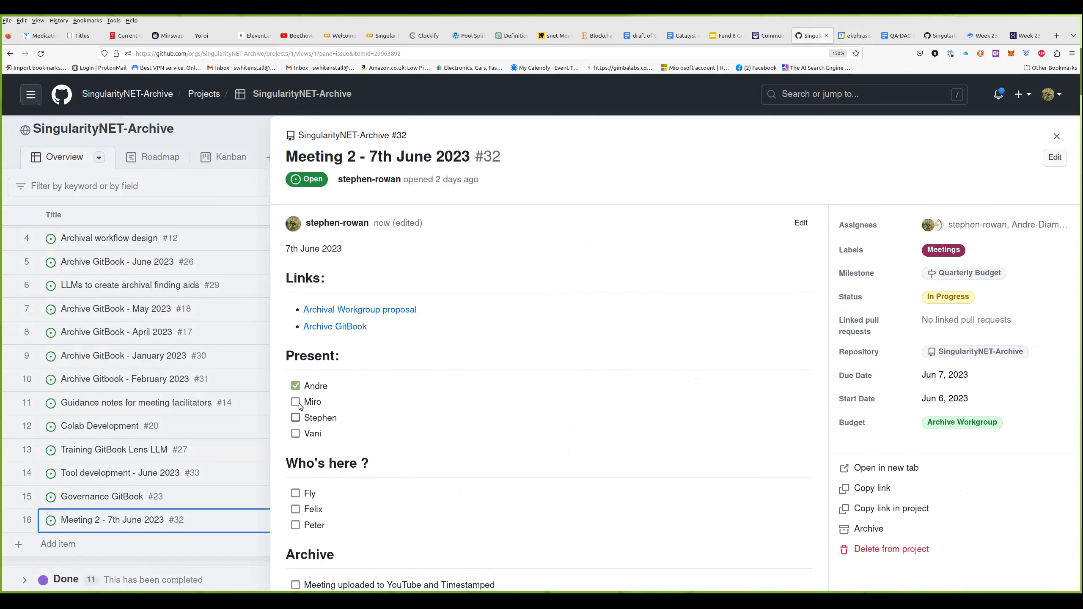
pyautogui.click(295, 433)
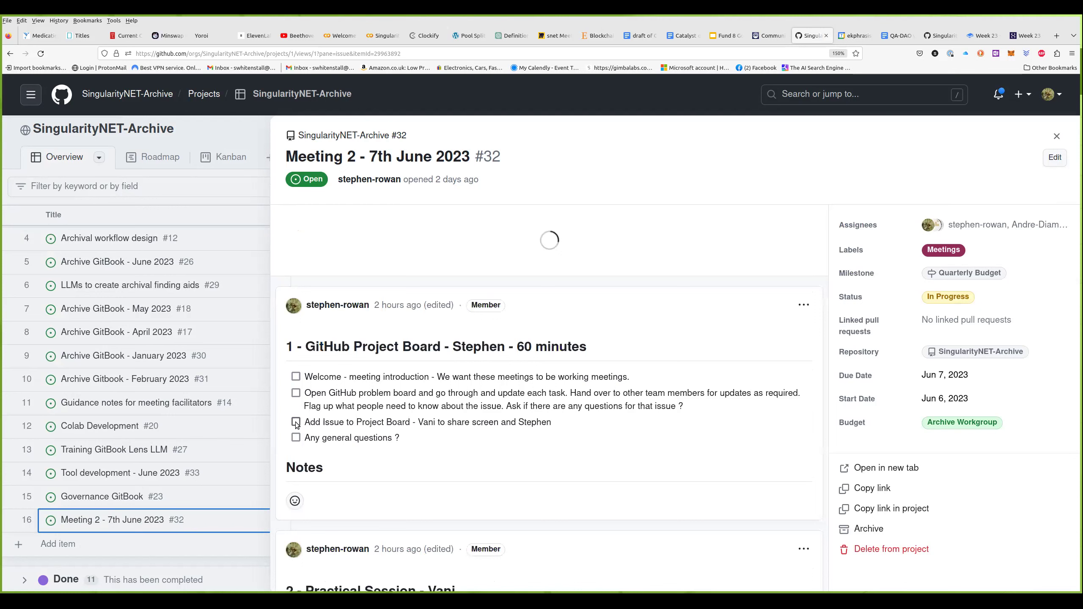
pyautogui.click(295, 418)
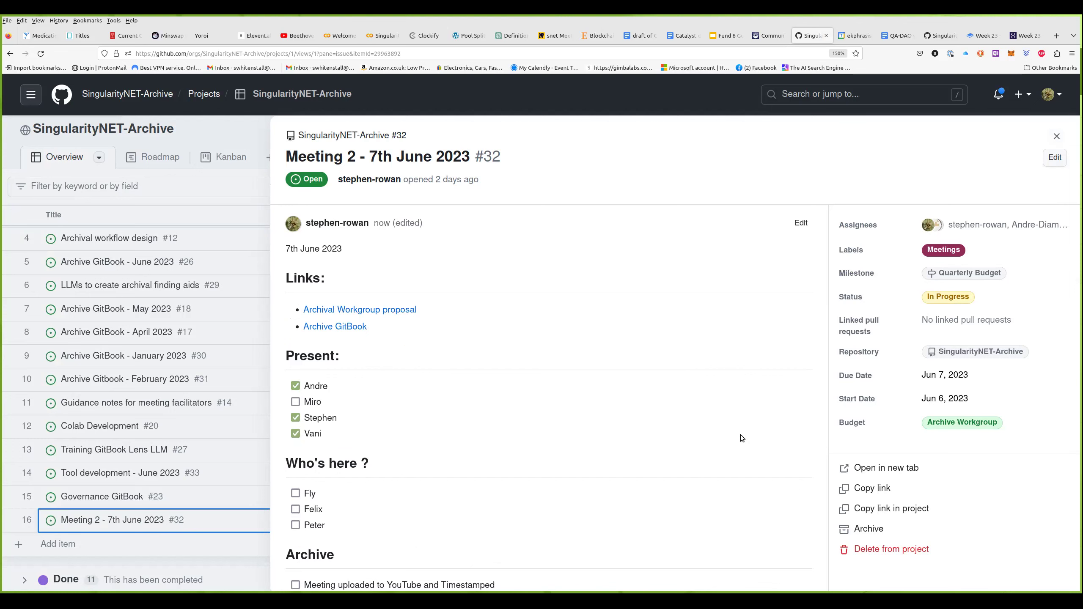
# Review the meeting issue's agenda, covering the GitHub Project Board and Practical Session items, and close the issue.
pyautogui.scroll(-3, 745, 434)
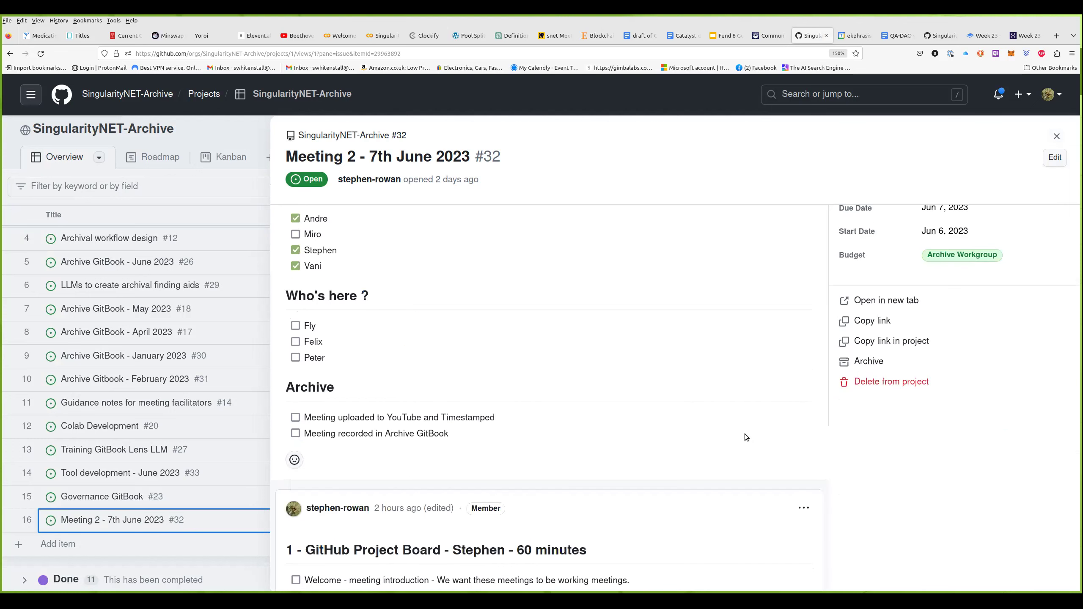
pyautogui.scroll(-2, 745, 434)
pyautogui.scroll(-3, 746, 437)
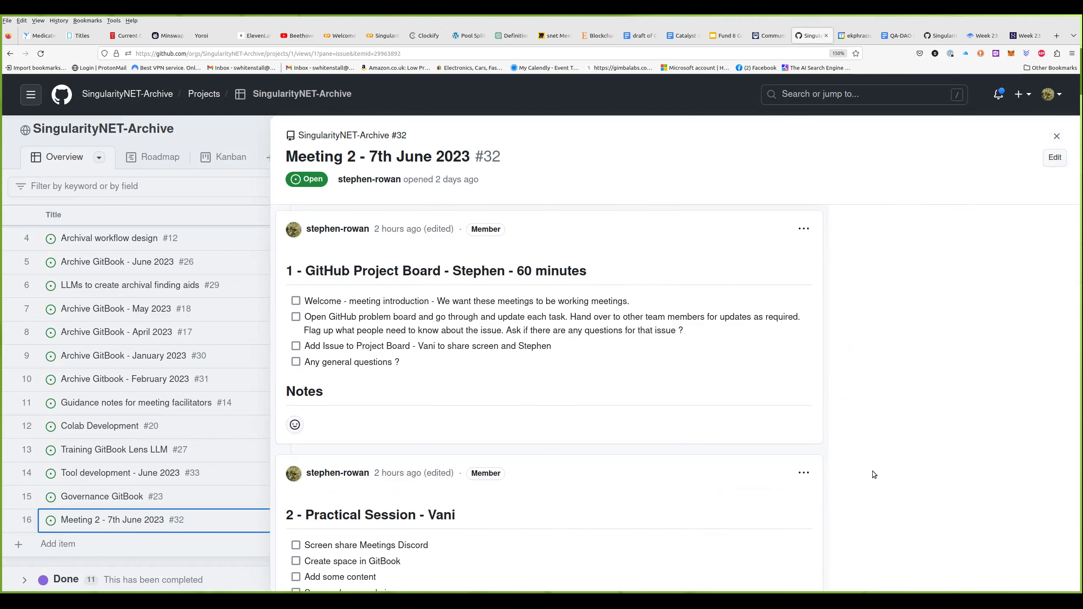
pyautogui.scroll(-1, 878, 472)
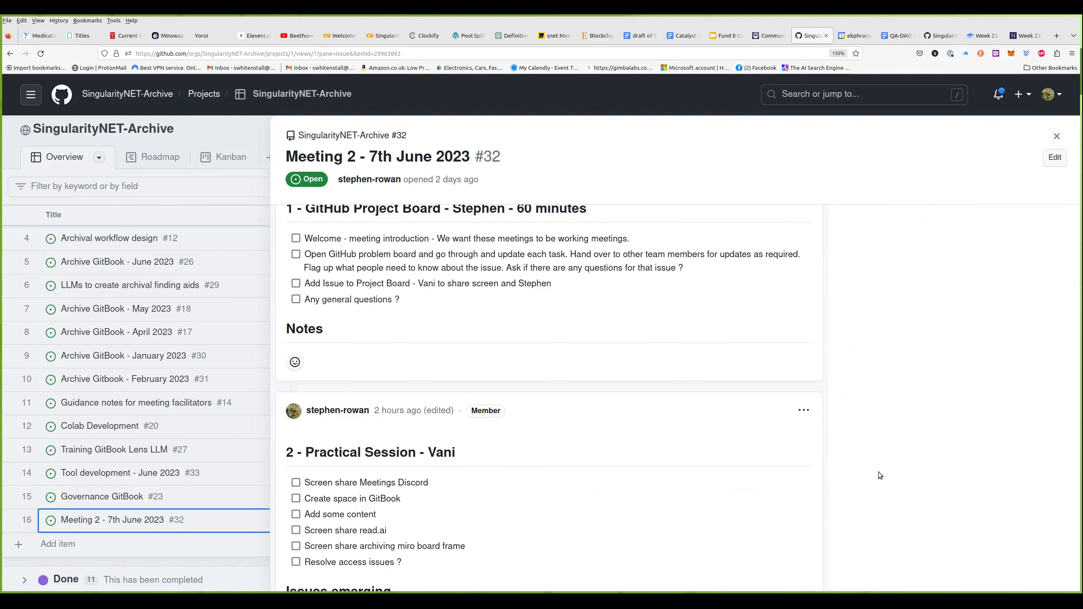
pyautogui.scroll(-1, 879, 474)
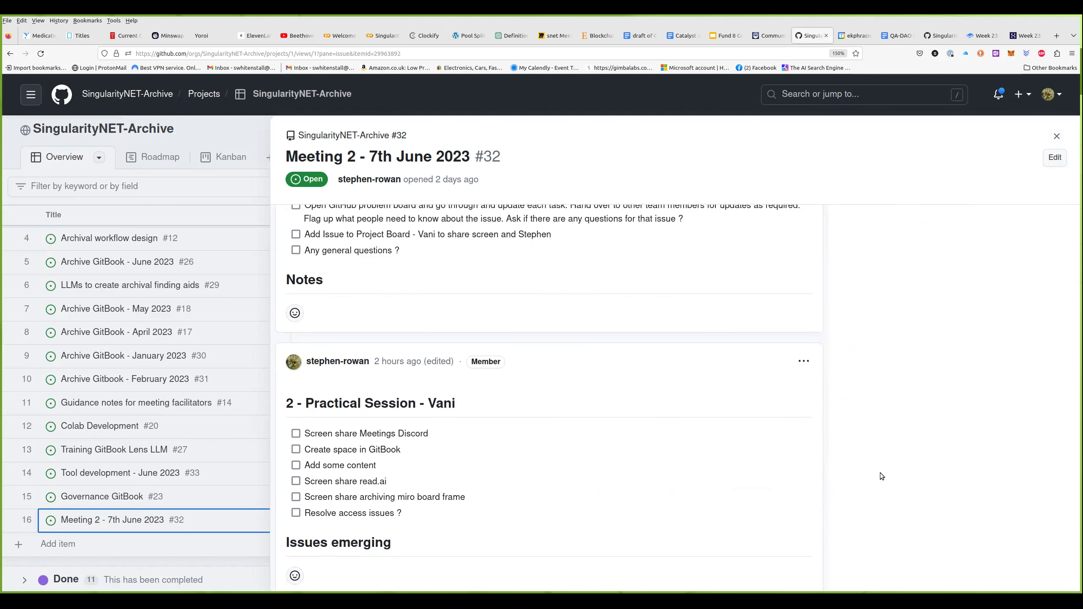
pyautogui.scroll(4, 881, 473)
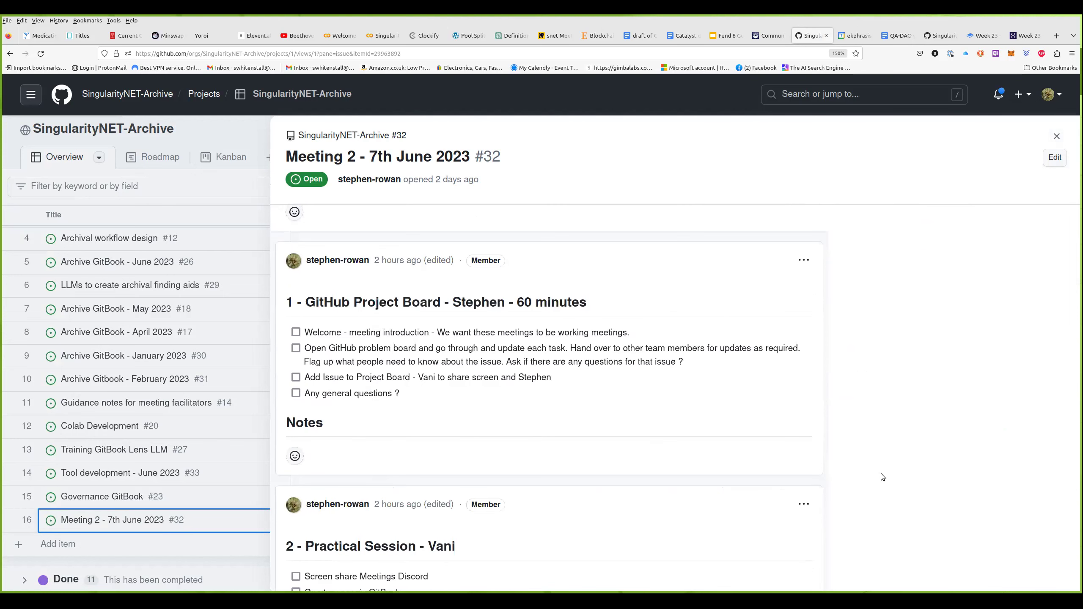
pyautogui.click(1057, 137)
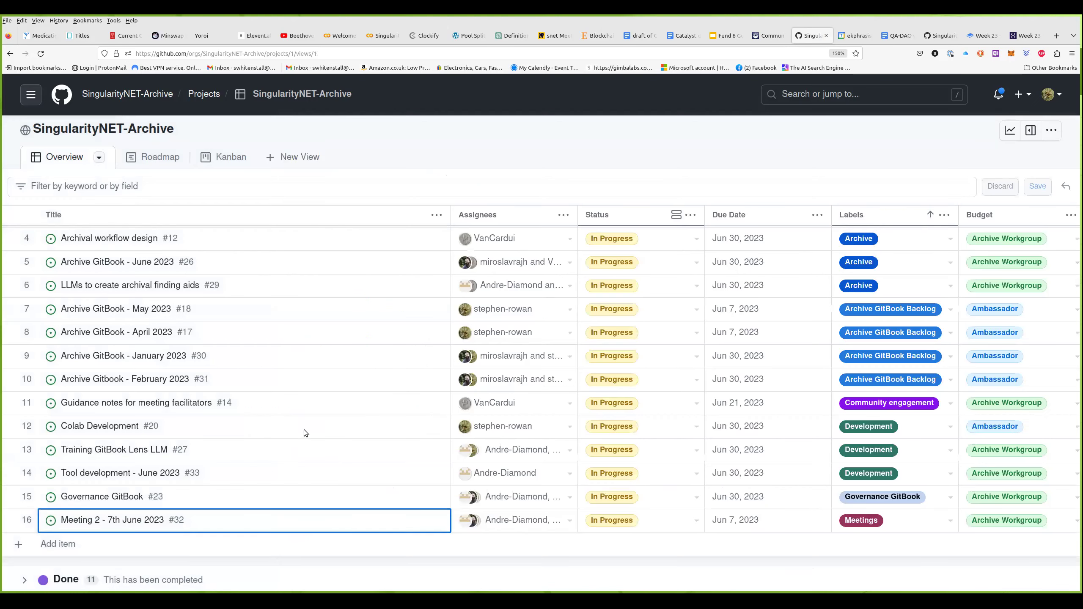
# Open the Ambassadors GitBook issue #28, review its next steps and comments, and close it.
pyautogui.scroll(3, 310, 442)
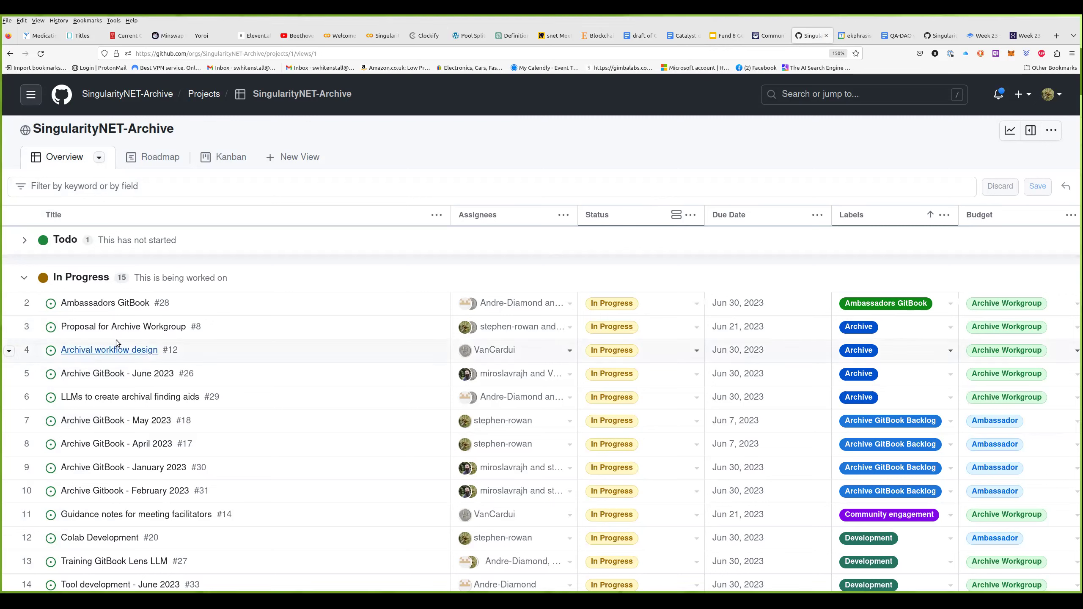
pyautogui.click(125, 304)
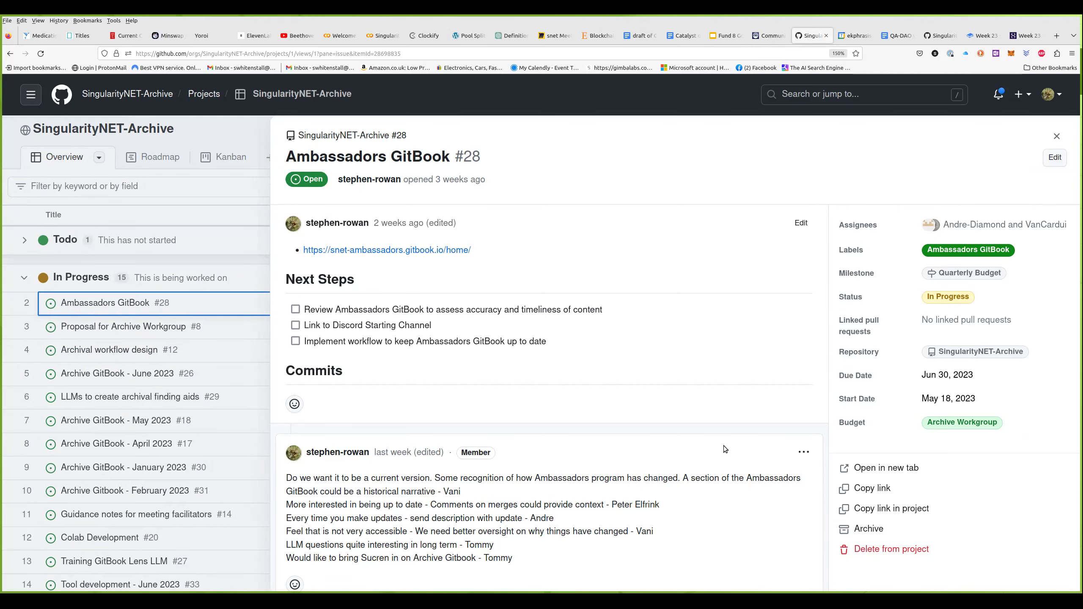
pyautogui.scroll(-3, 724, 448)
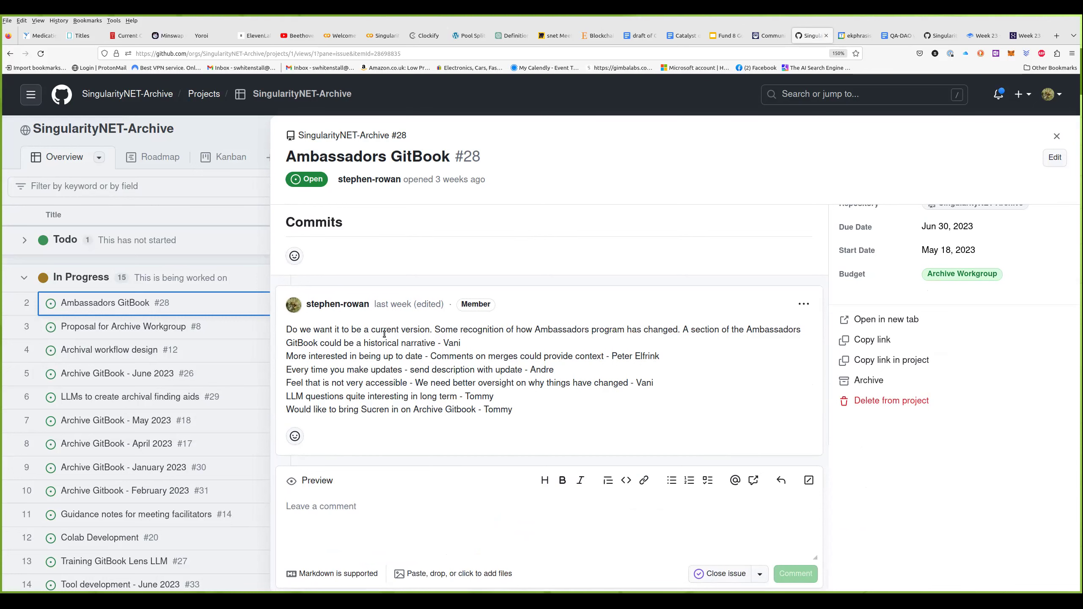
pyautogui.scroll(3, 494, 422)
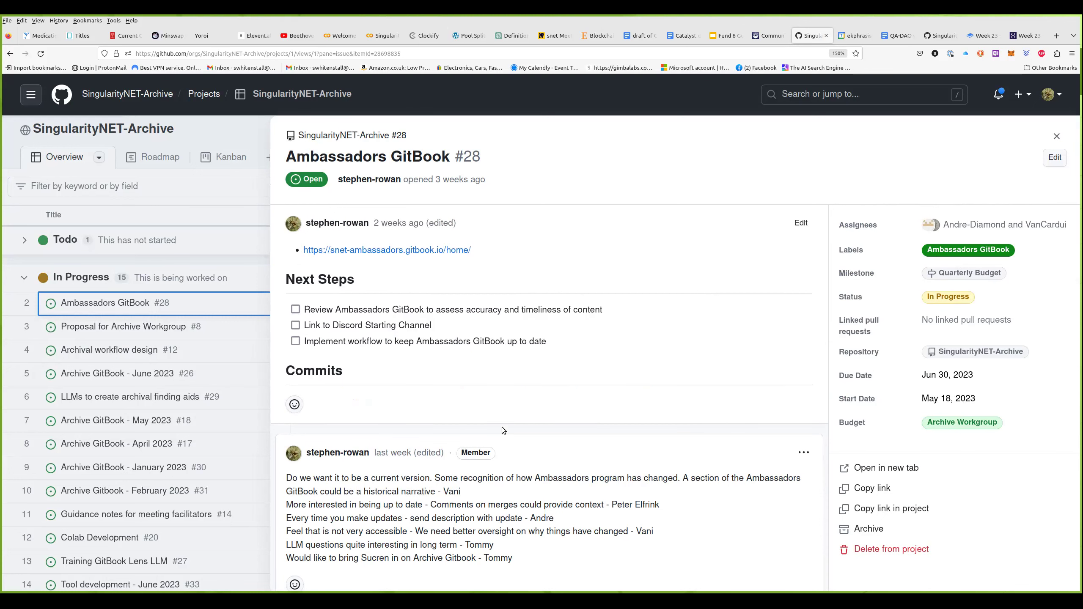
pyautogui.scroll(-3, 503, 430)
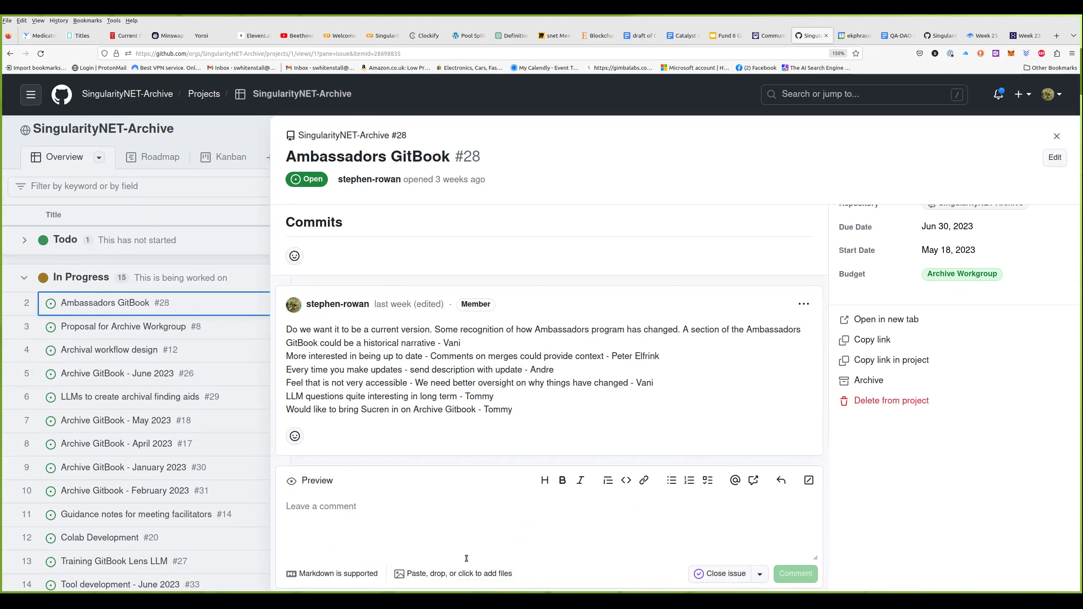
pyautogui.scroll(1, 470, 553)
pyautogui.scroll(2, 470, 553)
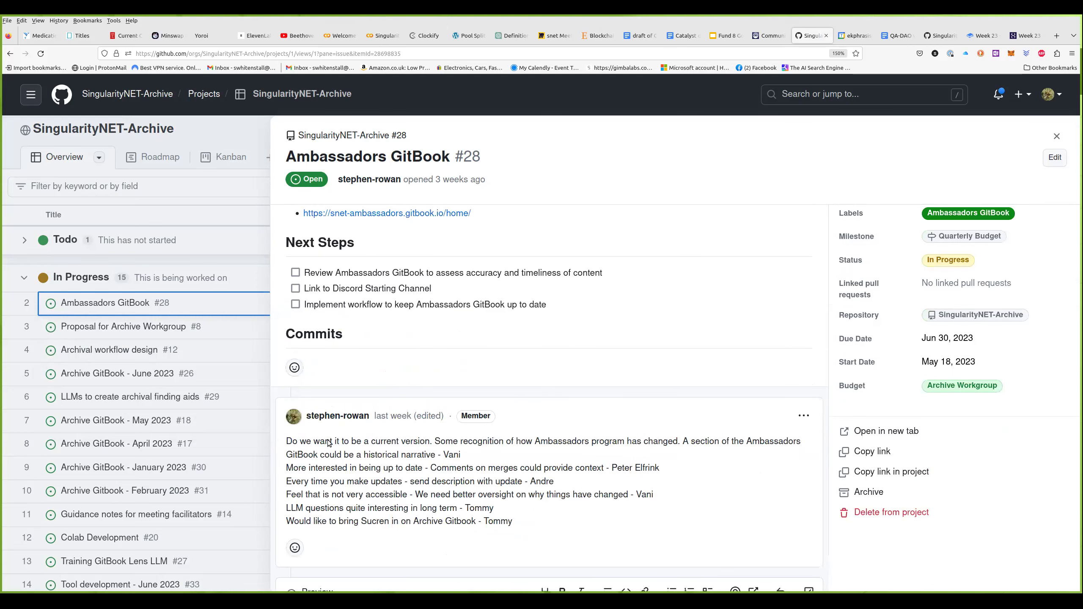
pyautogui.scroll(1, 683, 482)
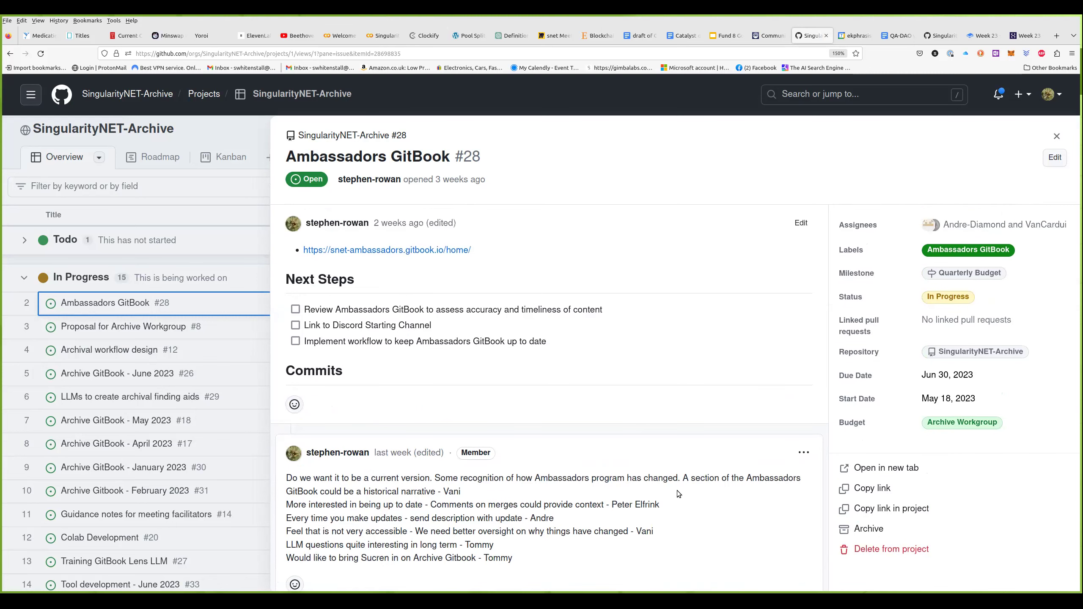
pyautogui.click(1057, 136)
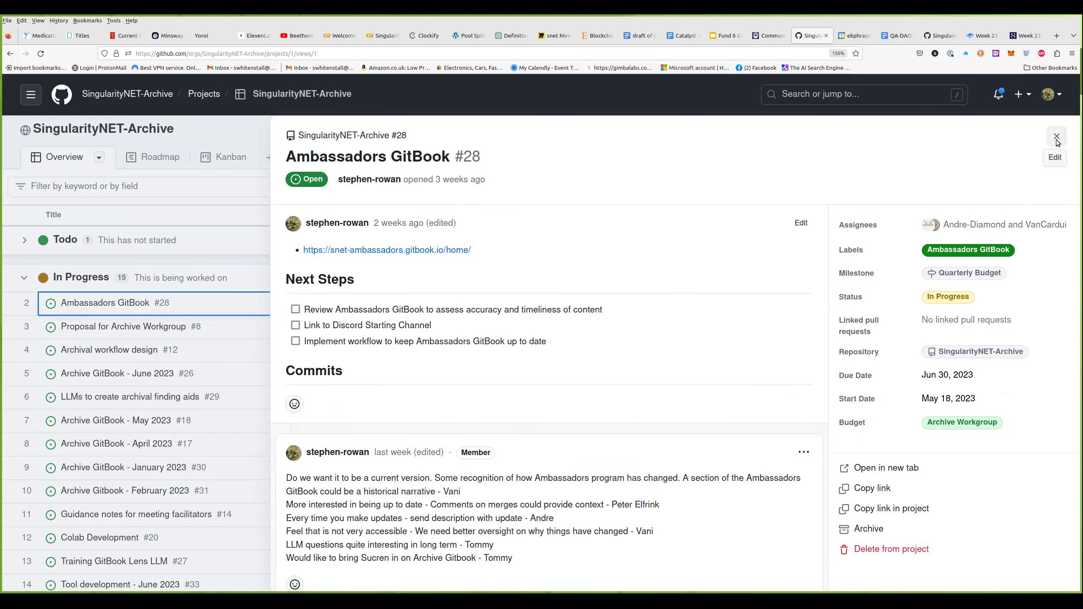
# Open the Proposal for Archive Workgroup issue #8 and review its checklist, budget notes and Ambassadors WG Update.
pyautogui.click(161, 333)
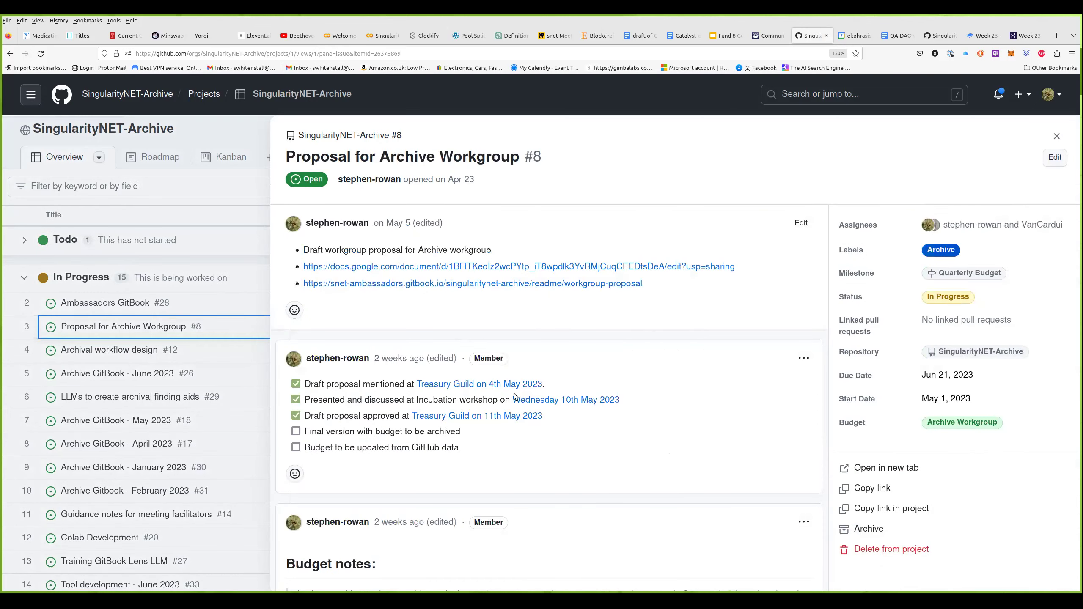
pyautogui.scroll(-3, 513, 393)
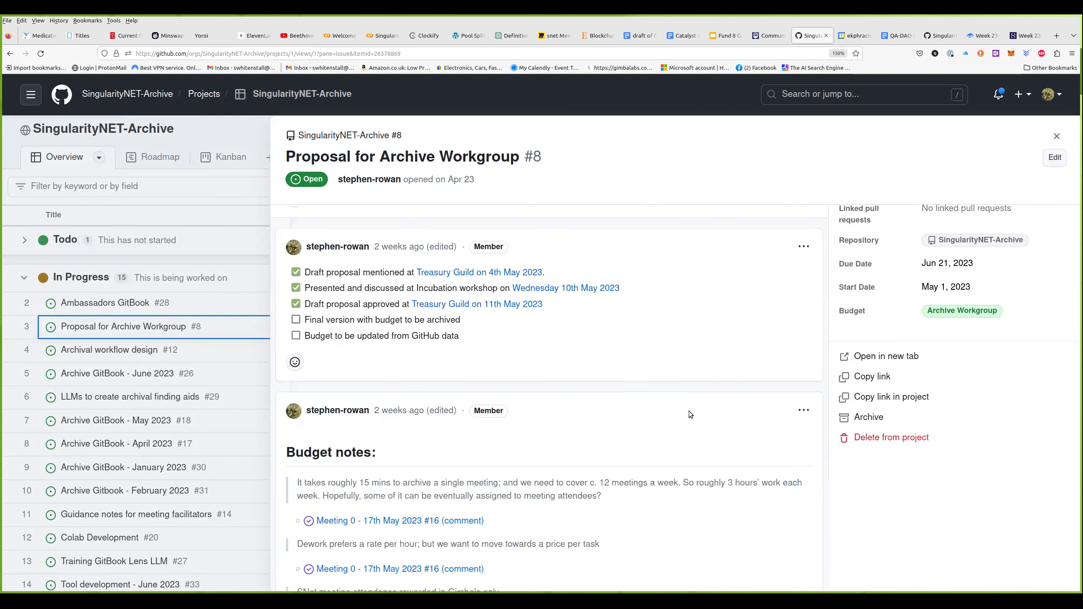
pyautogui.scroll(-5, 683, 432)
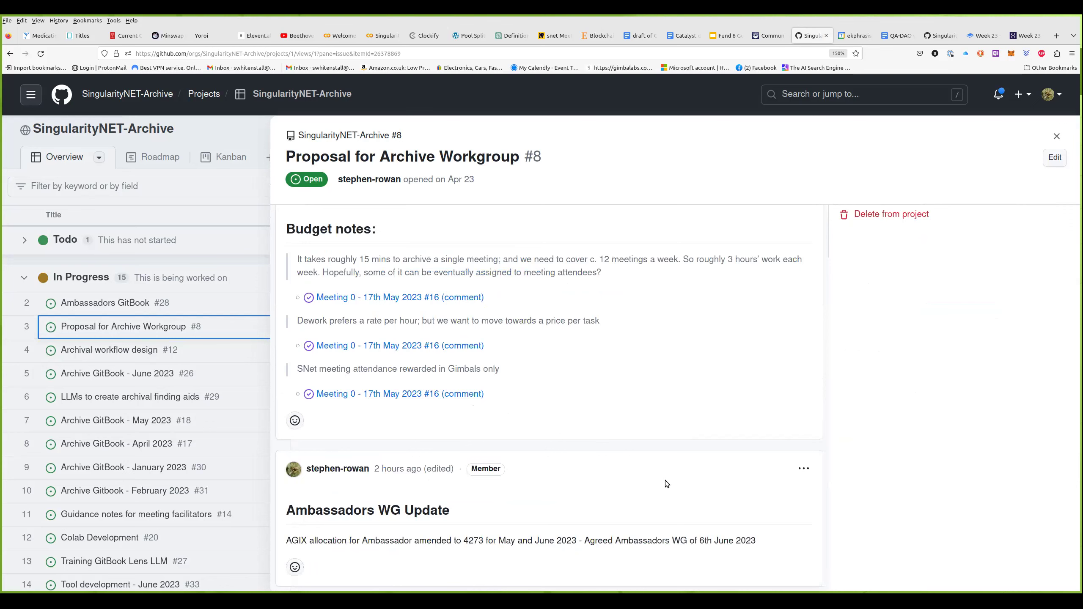
pyautogui.scroll(-3, 665, 481)
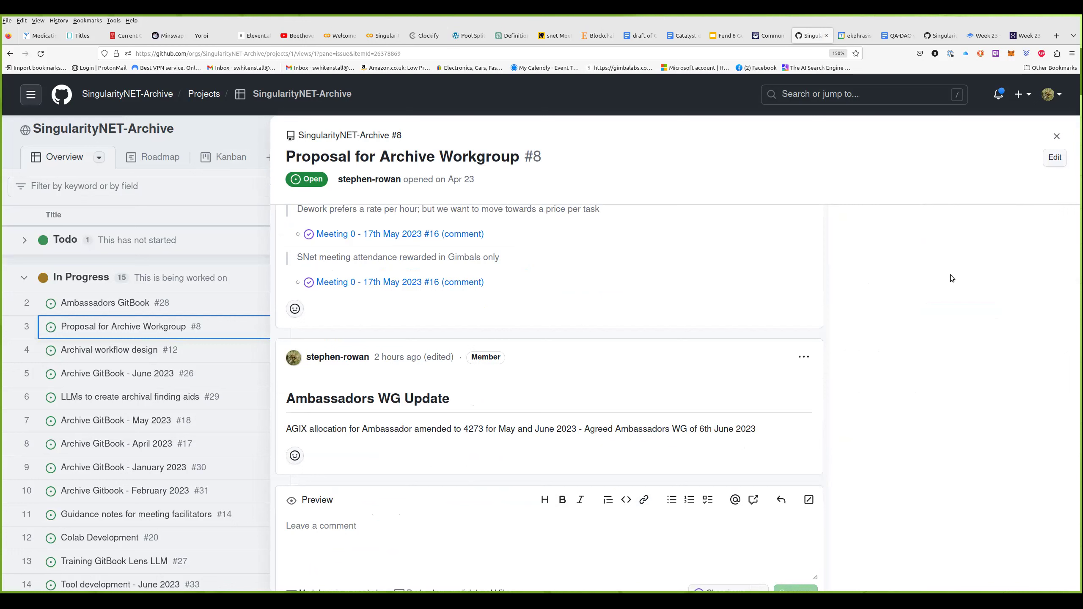
pyautogui.doubleClick(473, 431)
pyautogui.scroll(5, 491, 487)
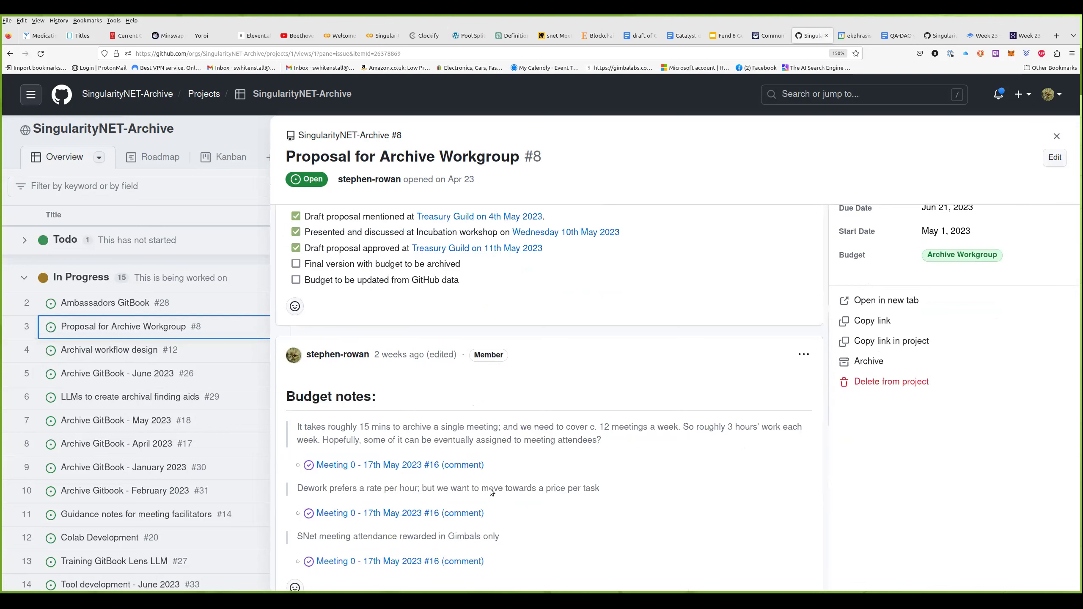
pyautogui.scroll(3, 606, 266)
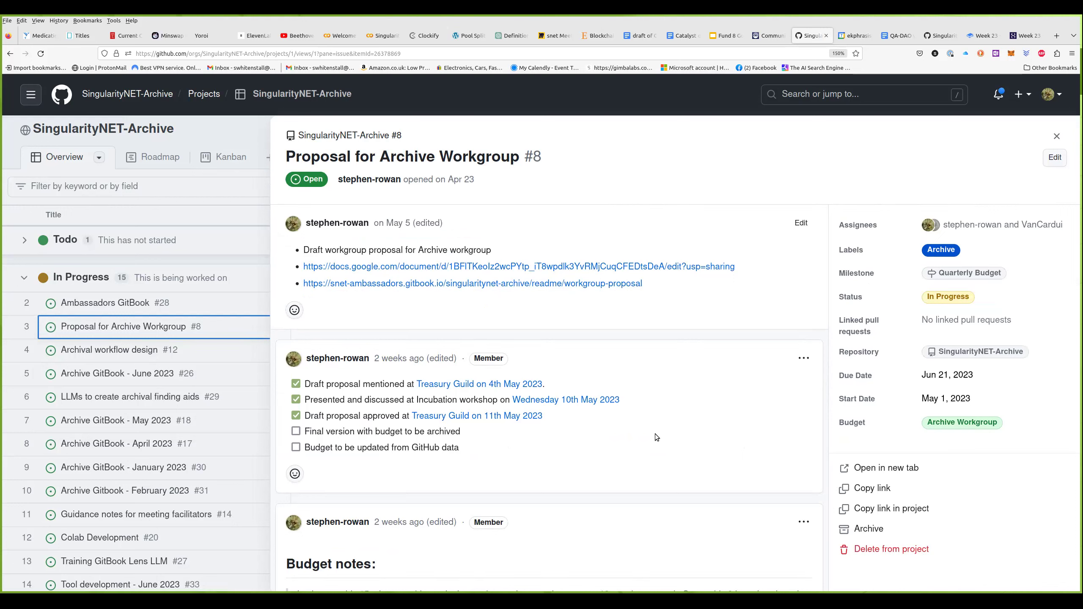
# Draft a new comment on the proposal issue reading "Pass by Budget by Treasury Guild for Sign Off".
pyautogui.scroll(-5, 654, 436)
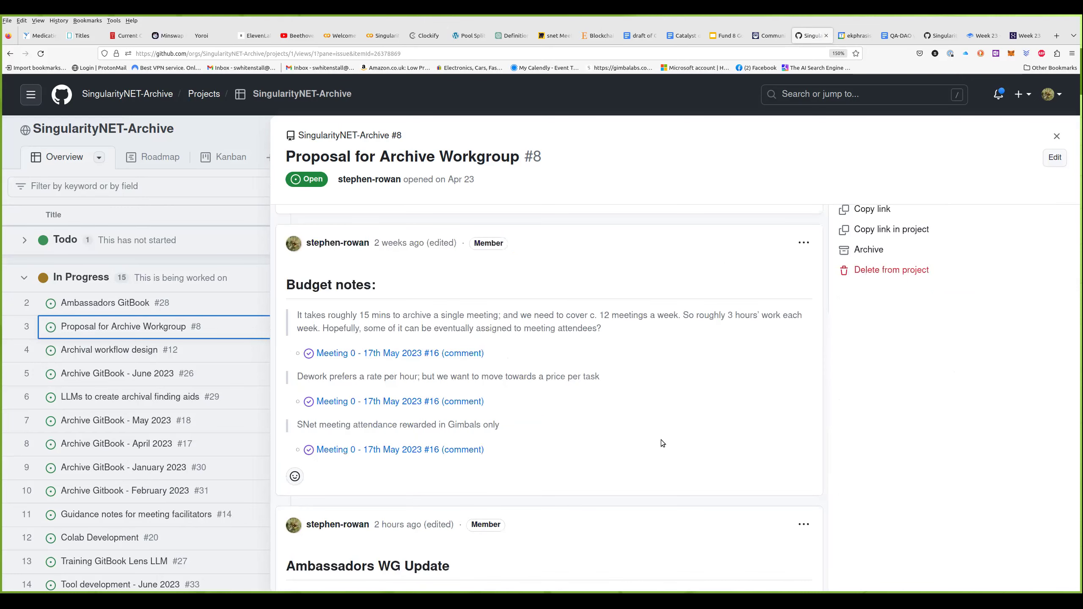
pyautogui.scroll(-3, 661, 442)
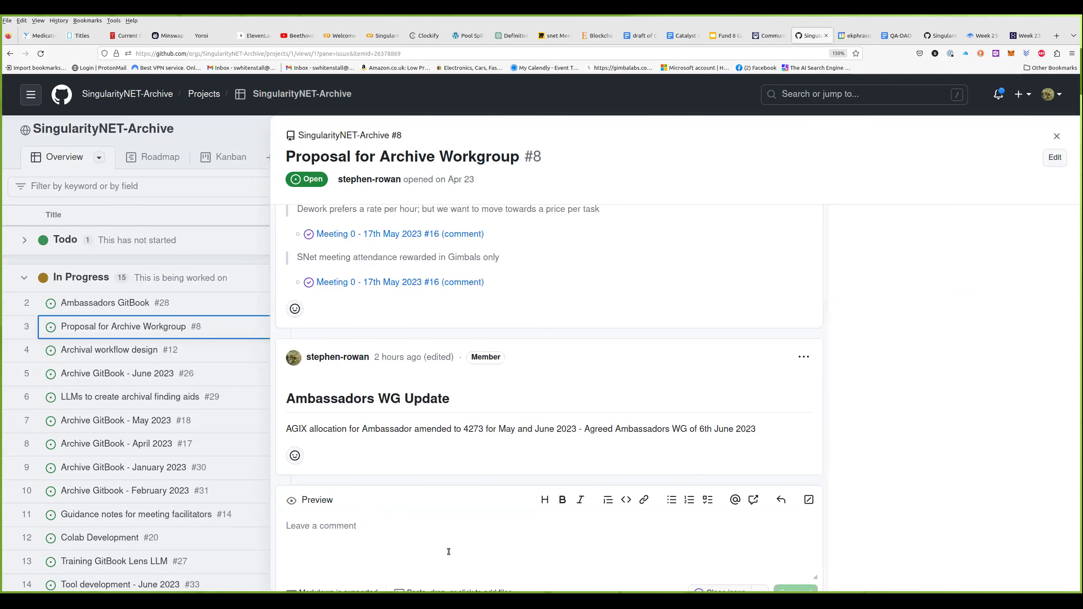
pyautogui.scroll(-1, 448, 552)
pyautogui.click(455, 530)
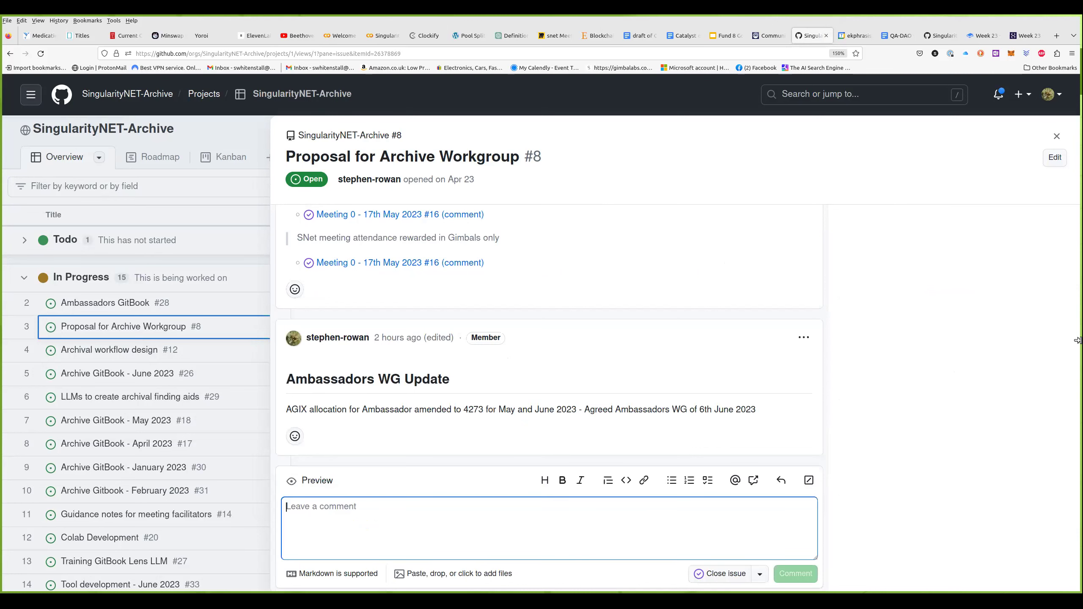
pyautogui.write('Pass')
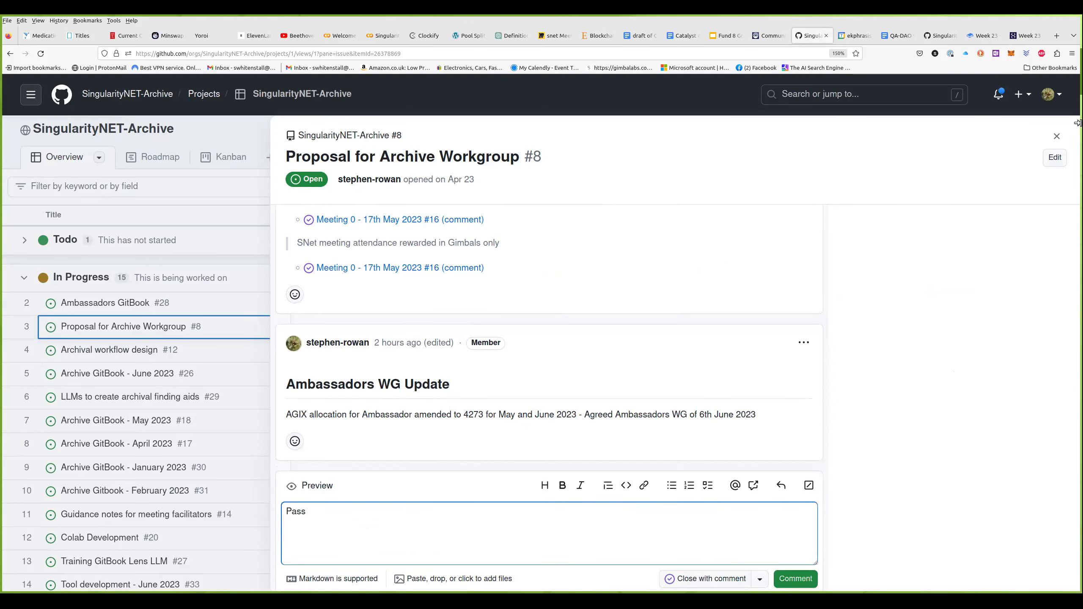
pyautogui.write(' by Bi')
pyautogui.write('ud')
pyautogui.write('get by')
pyautogui.write('Treas')
pyautogui.write('ury')
pyautogui.write(' Gui')
pyautogui.write('ld f')
pyautogui.write('or')
pyautogui.write('S')
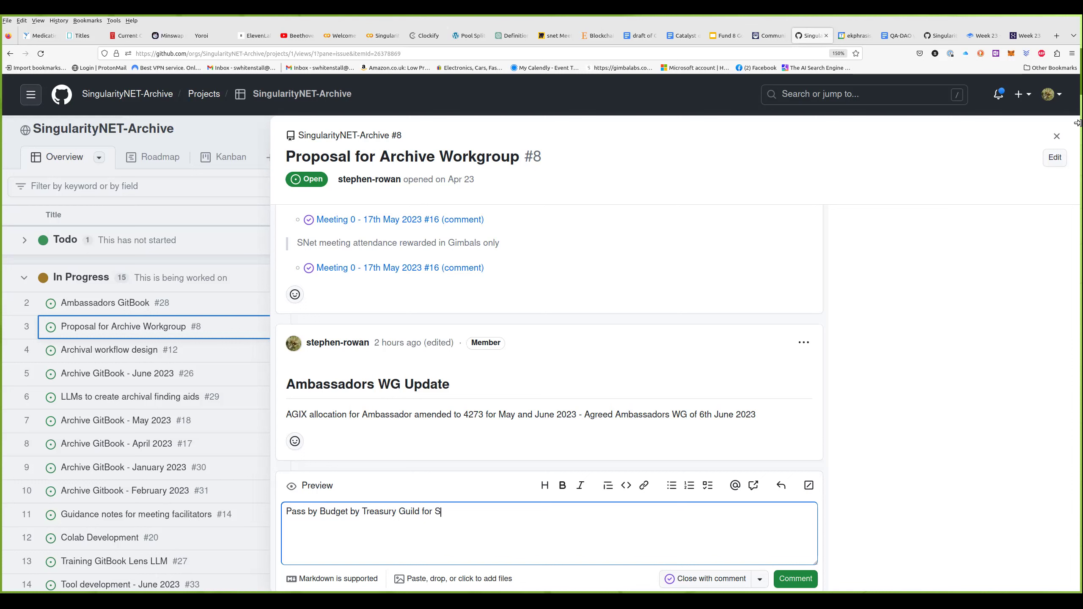
pyautogui.write('ign Off')
# Add a second line "Confirm the next quarter budget" to the comment and post it.
pyautogui.press('Return')
pyautogui.write('Confirm the next quarter bu')
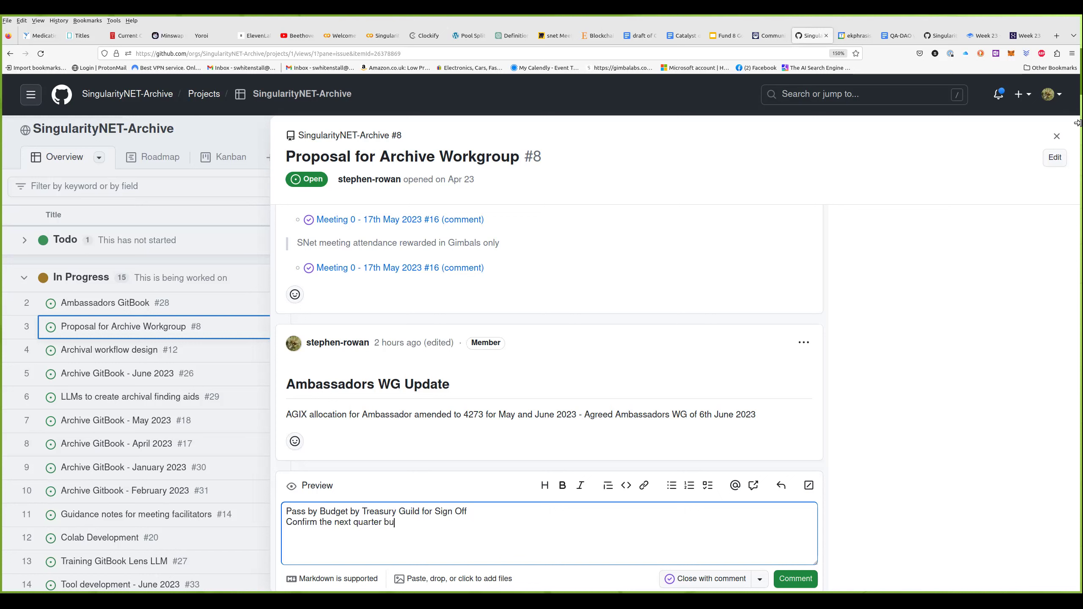
pyautogui.write('dget')
pyautogui.click(790, 579)
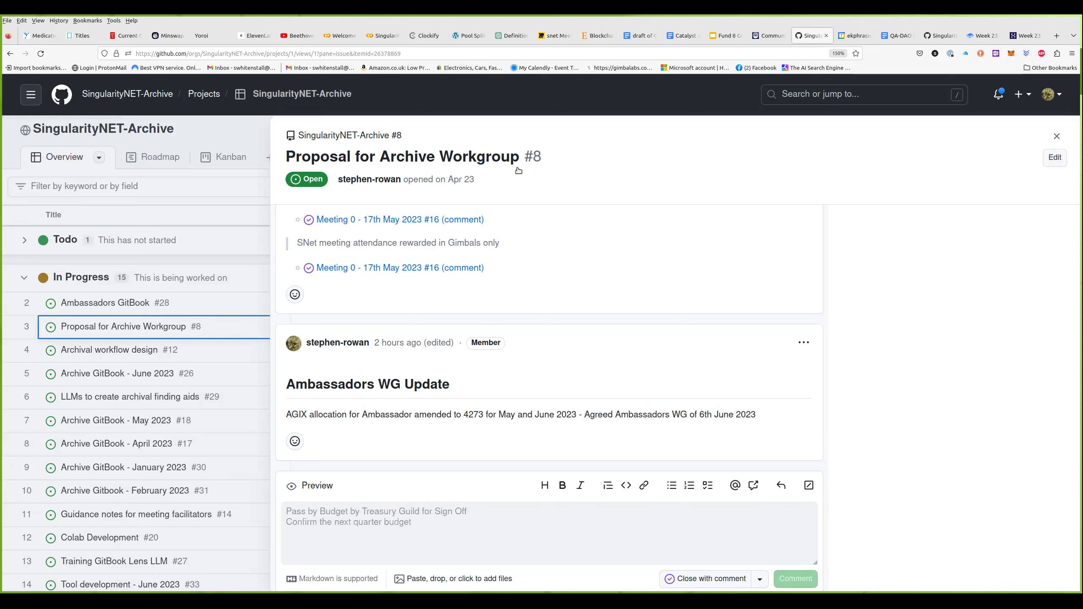
# Edit the newly posted comment on the proposal issue so both of its lines become unchecked task-list items.
pyautogui.scroll(-2, 873, 434)
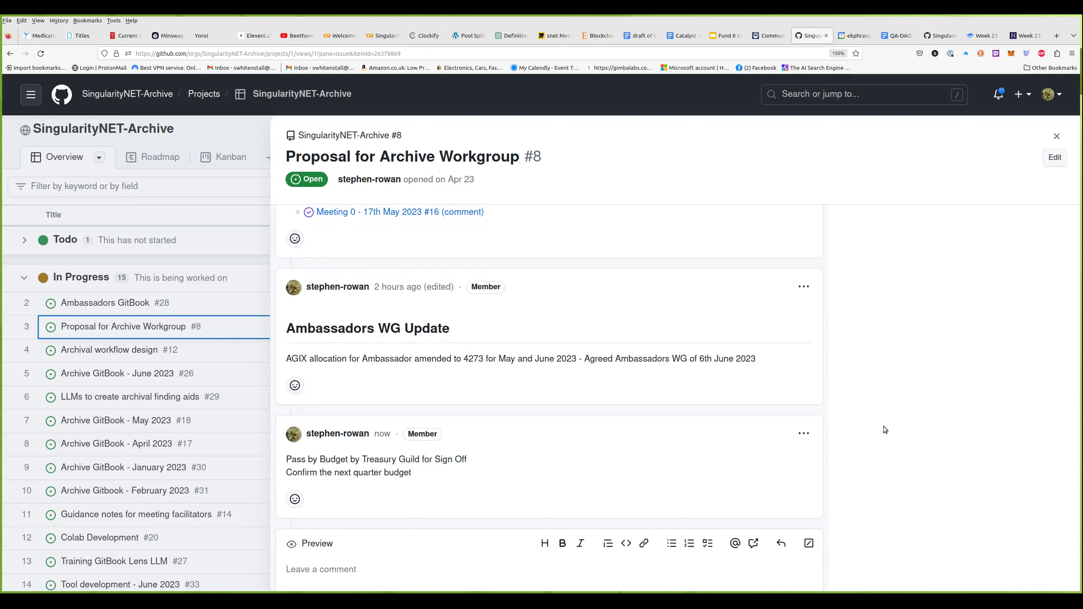
pyautogui.click(803, 433)
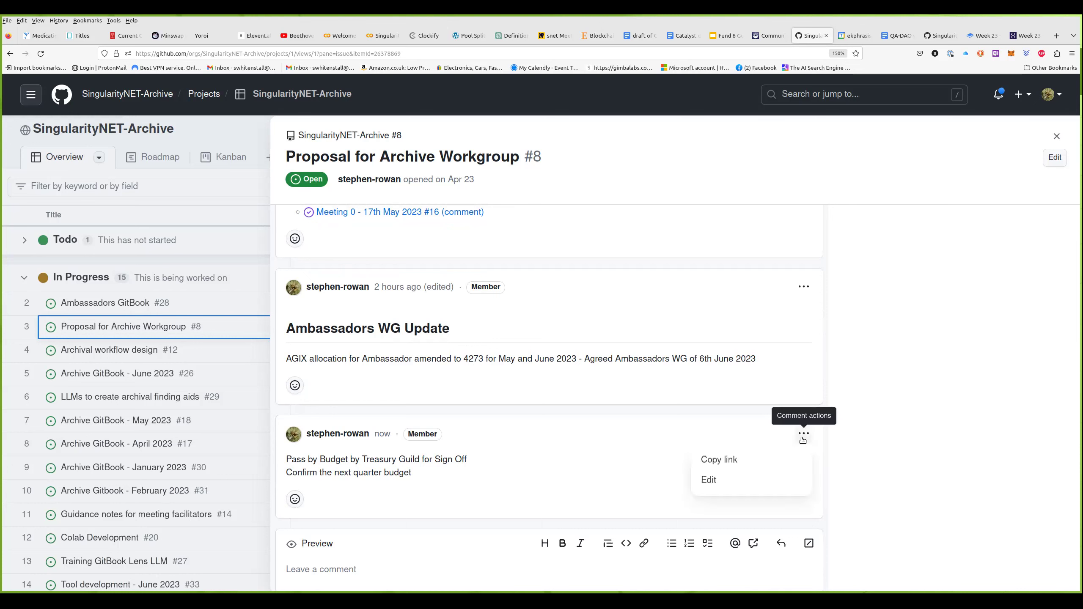
pyautogui.click(786, 489)
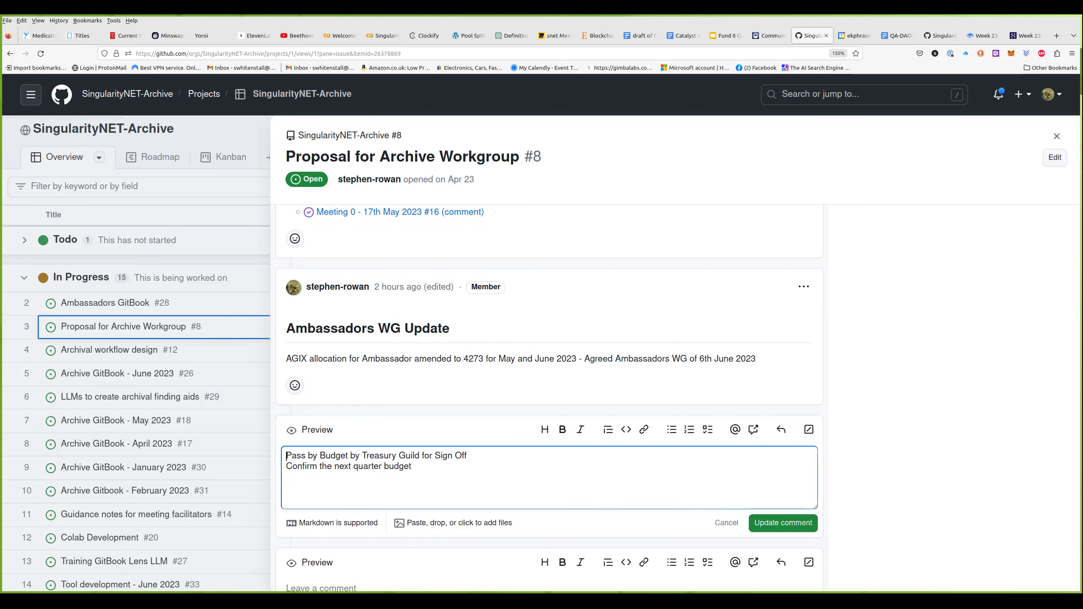
pyautogui.write('- [ ] ')
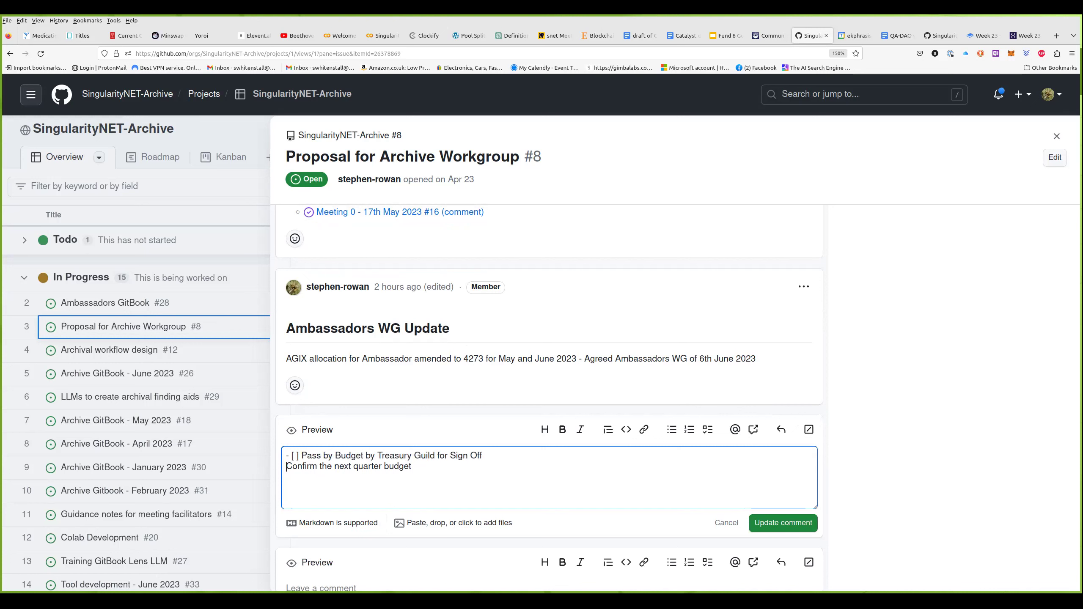
pyautogui.write('- ')
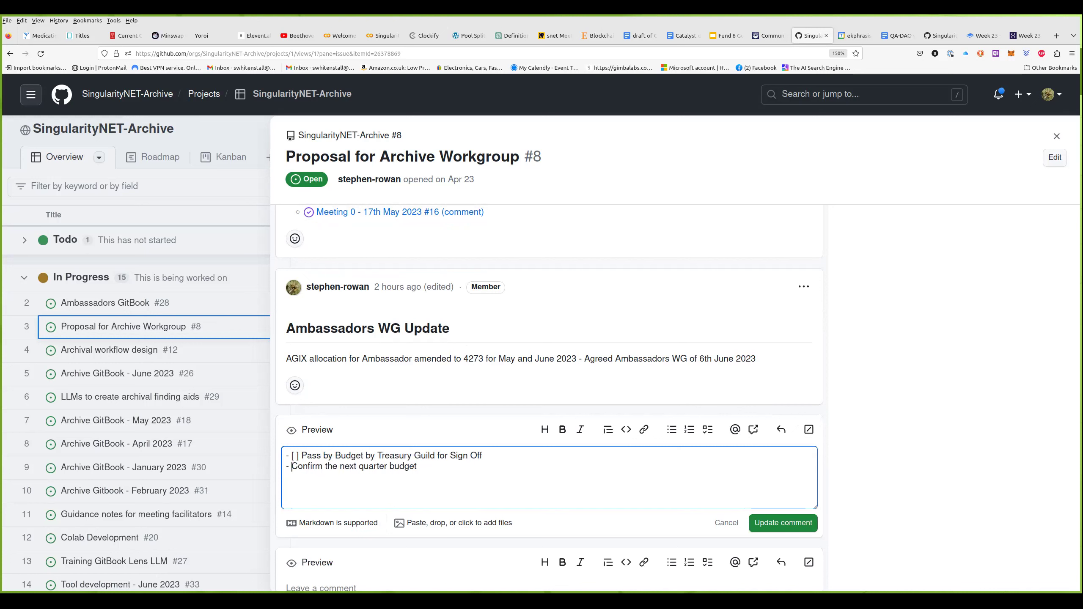
pyautogui.write('[ ]')
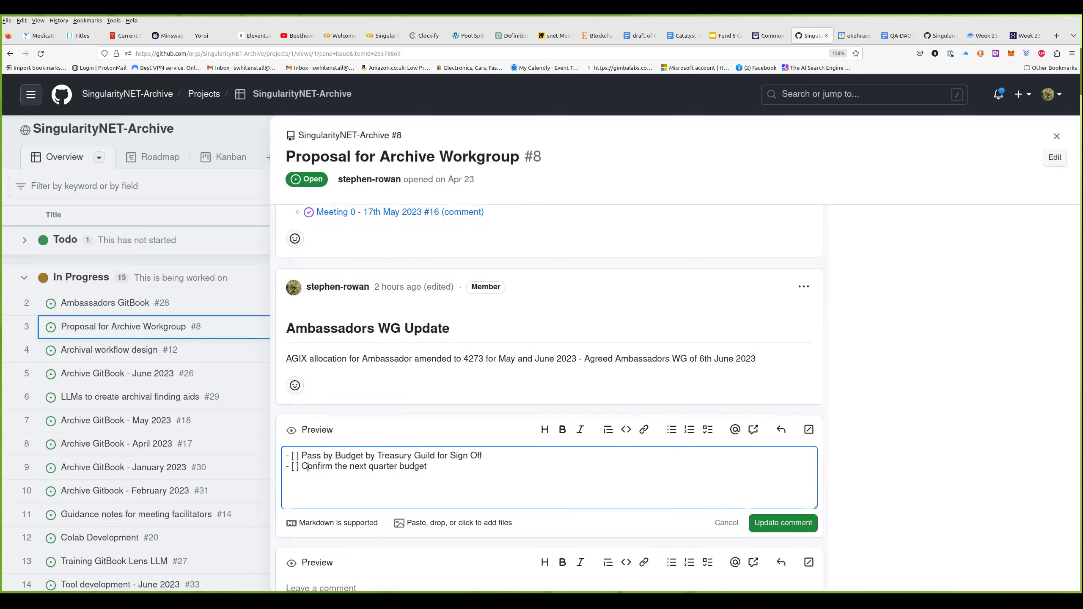
# Add the line "2% of budget for Archive WG to be discussed at Strategy Guild" with the responsible person's name, and save the comment.
pyautogui.press('End')
pyautogui.write('% of budge')
pyautogui.write('for Archive WG')
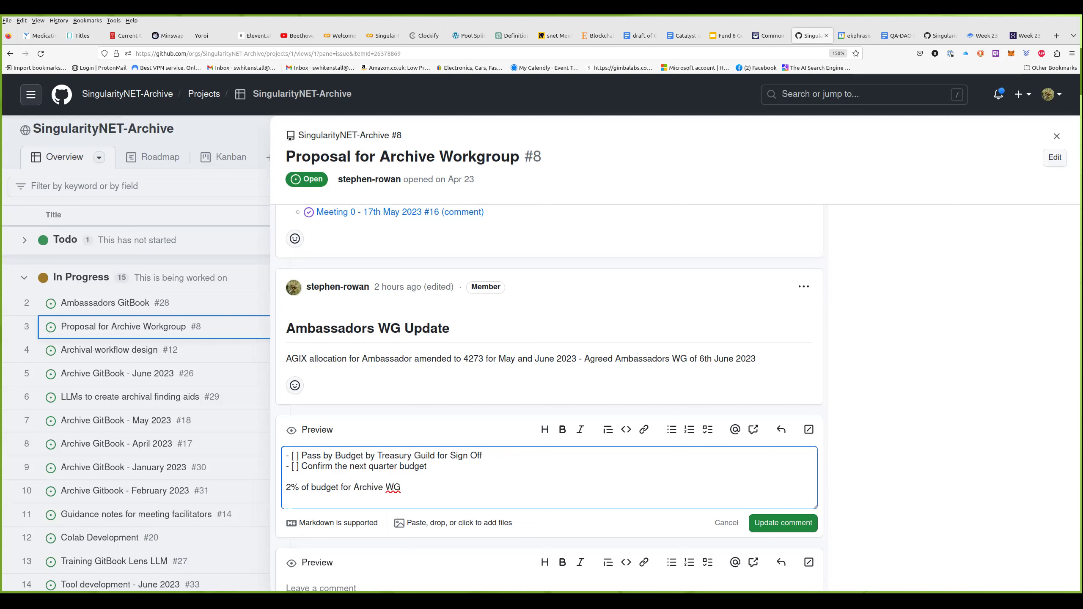
pyautogui.write(' to be discussed at Strategy Guild')
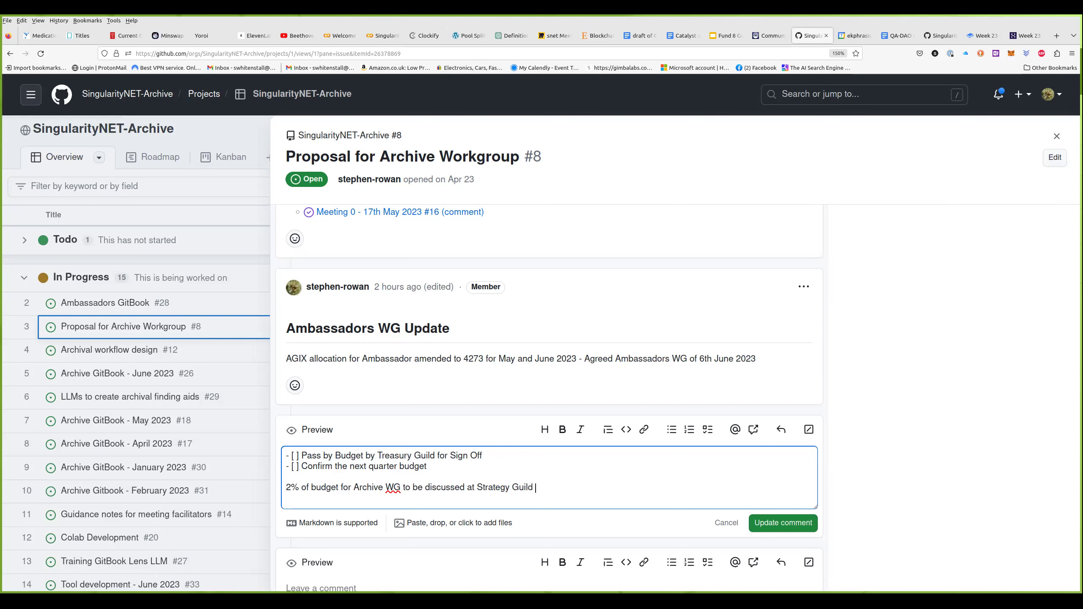
pyautogui.write('- Tommy')
pyautogui.scroll(-2, 888, 499)
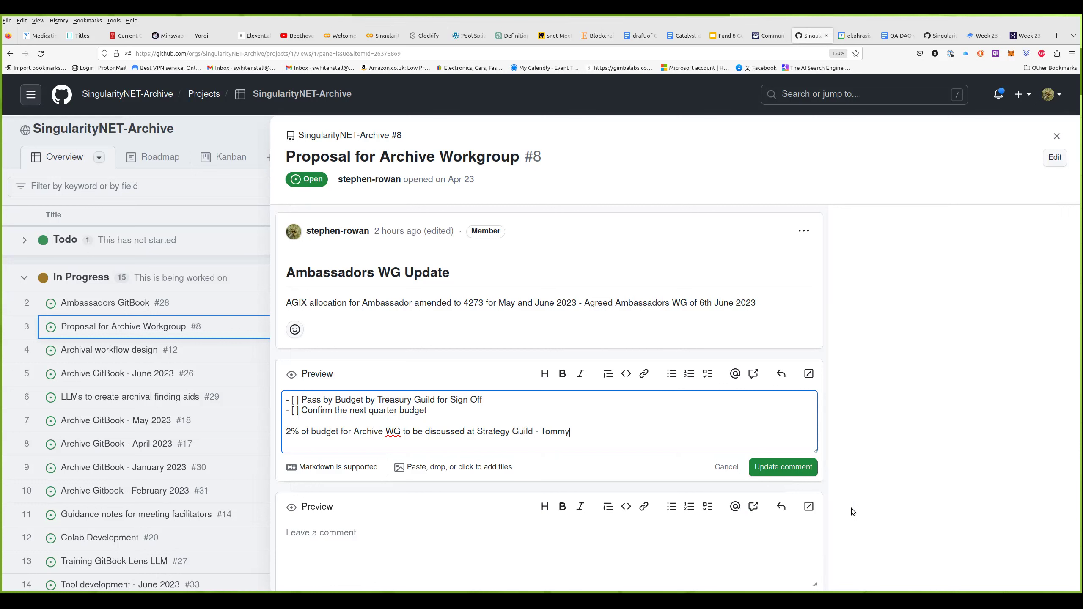
pyautogui.click(800, 473)
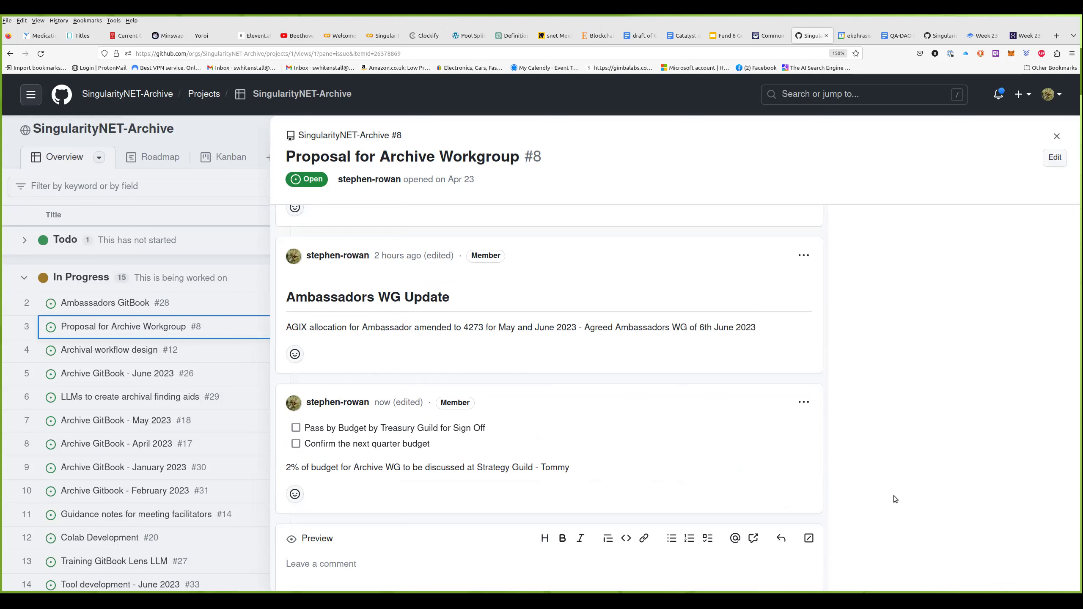
# Close the proposal issue's panel and open the Archival workflow design issue #12 at its numbered workflow comment.
pyautogui.click(1057, 138)
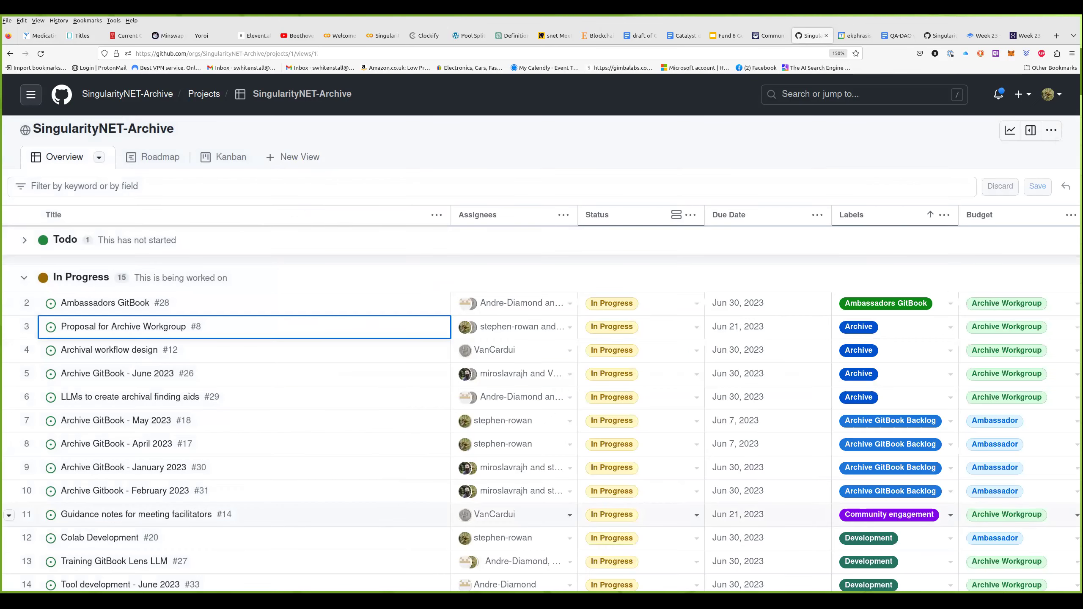
pyautogui.click(137, 354)
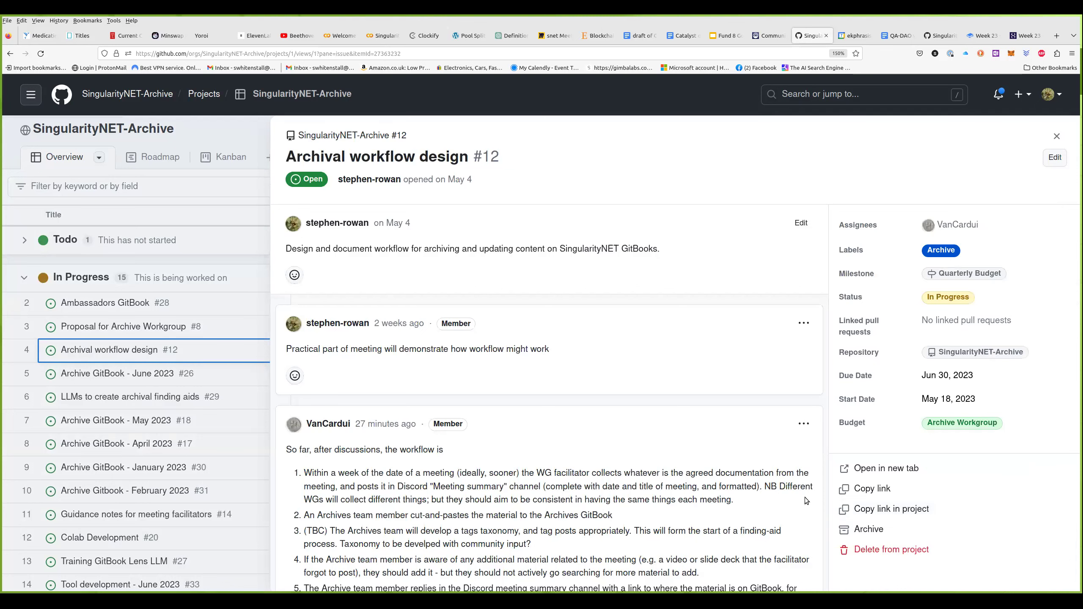
pyautogui.scroll(-2, 805, 498)
pyautogui.scroll(-1, 919, 504)
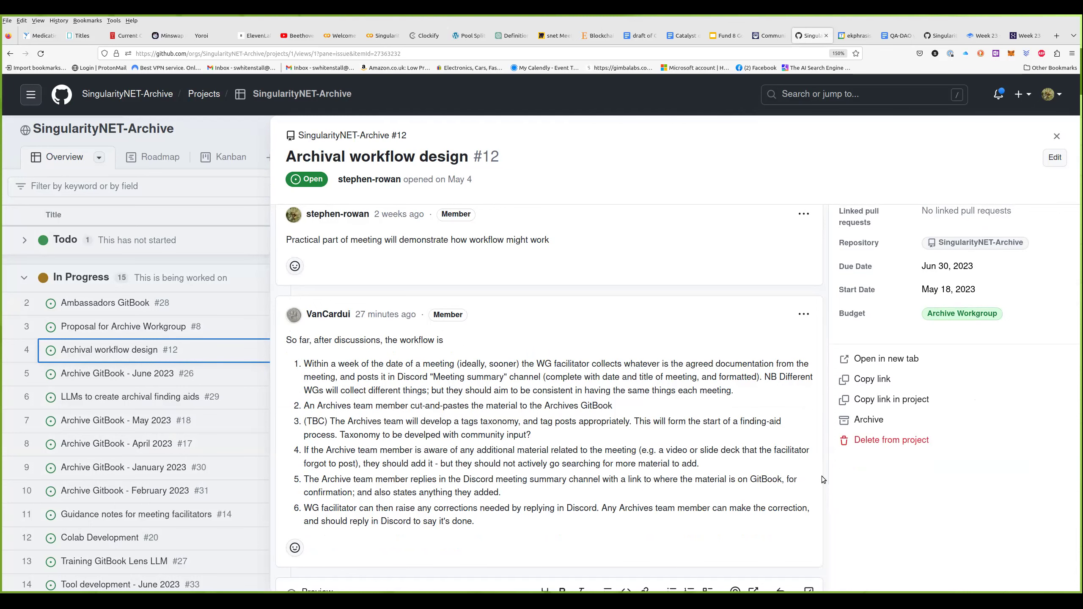
pyautogui.scroll(-2, 765, 526)
pyautogui.click(475, 576)
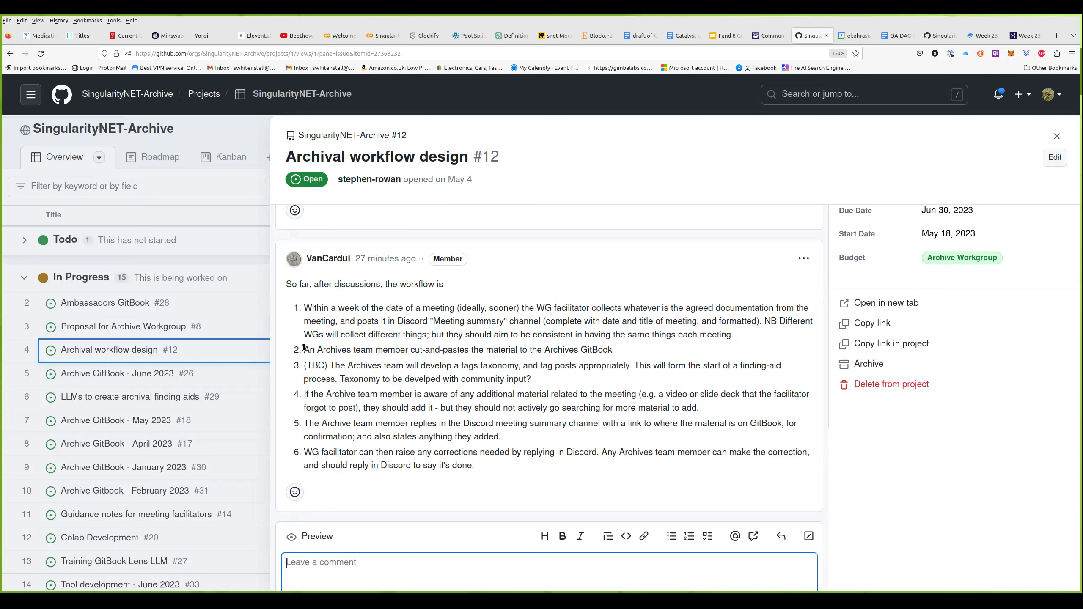
# Review workflow points 2 to 6, covering GitBook pasting, the tags taxonomy, additional material, Discord replies and corrections.
pyautogui.moveTo(305, 349); pyautogui.dragTo(616, 350)
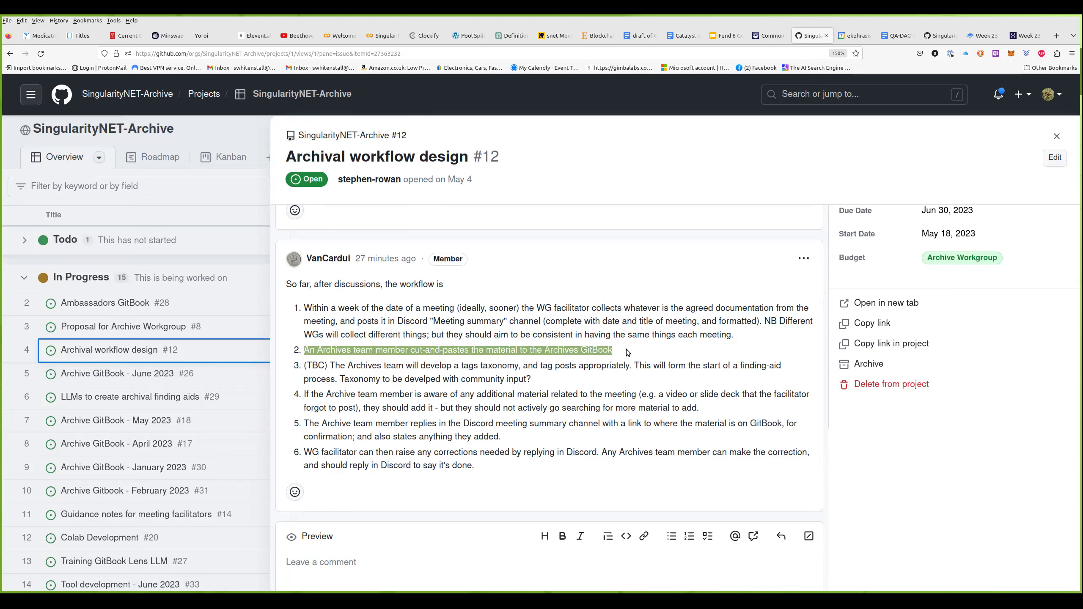
pyautogui.click(629, 352)
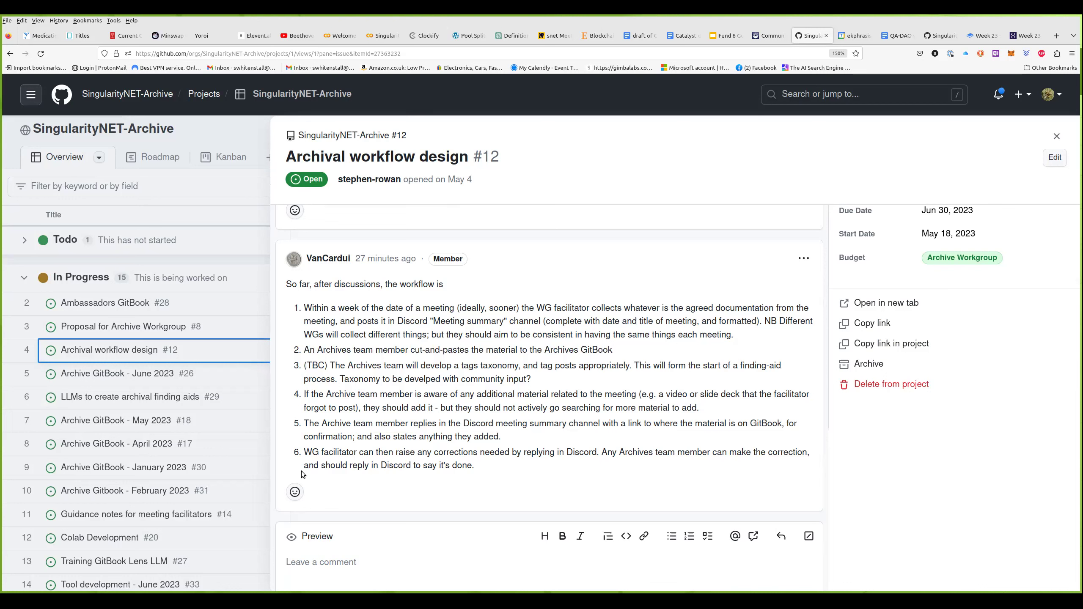
pyautogui.doubleClick(319, 364)
pyautogui.click(568, 384)
pyautogui.moveTo(461, 366); pyautogui.dragTo(518, 365)
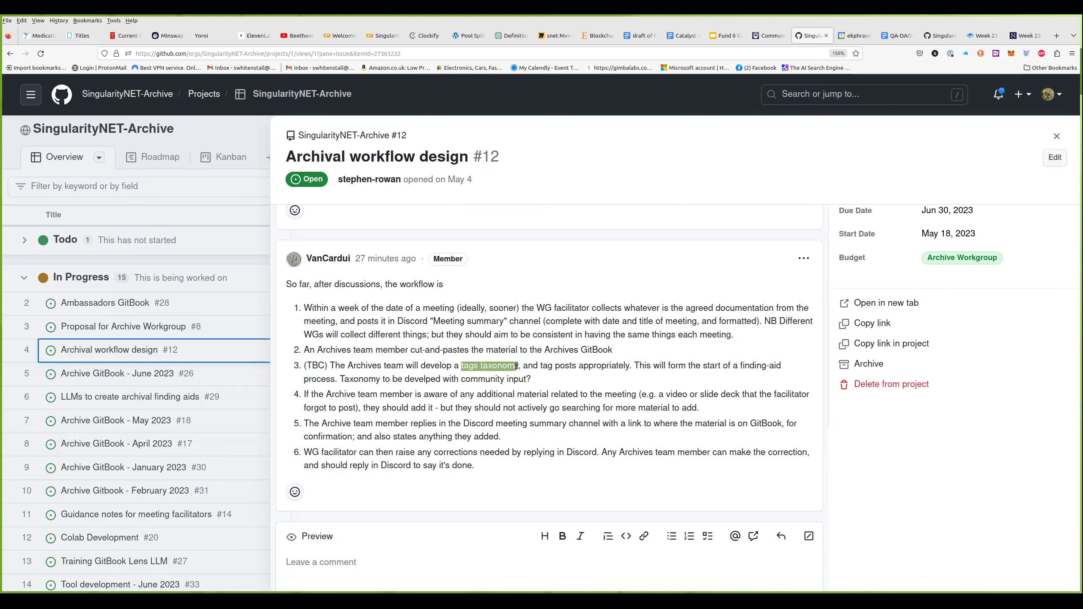
pyautogui.click(555, 393)
pyautogui.moveTo(307, 394); pyautogui.dragTo(446, 393)
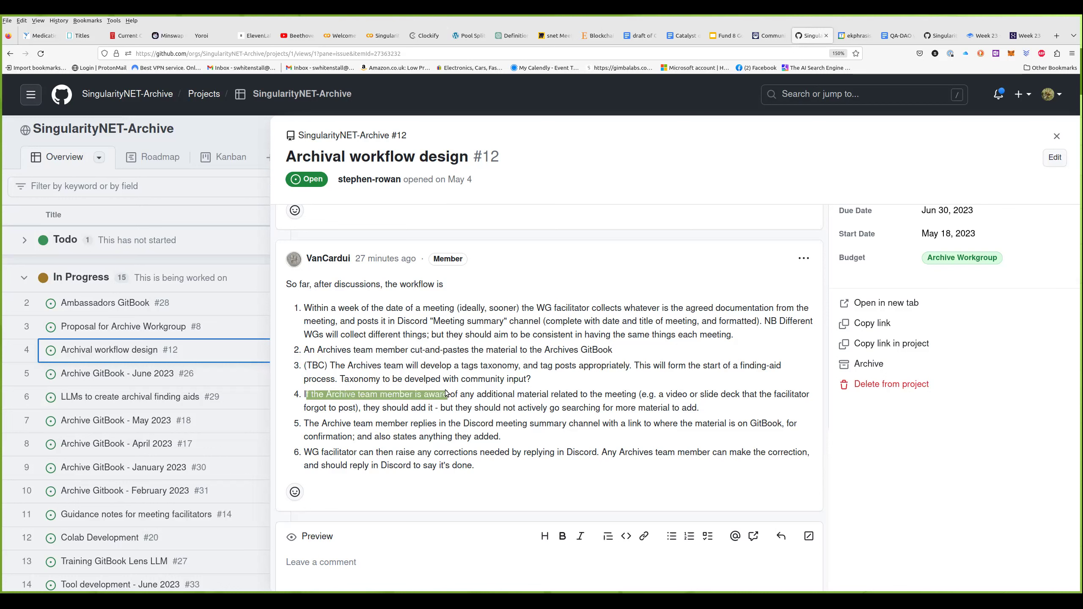
pyautogui.click(447, 393)
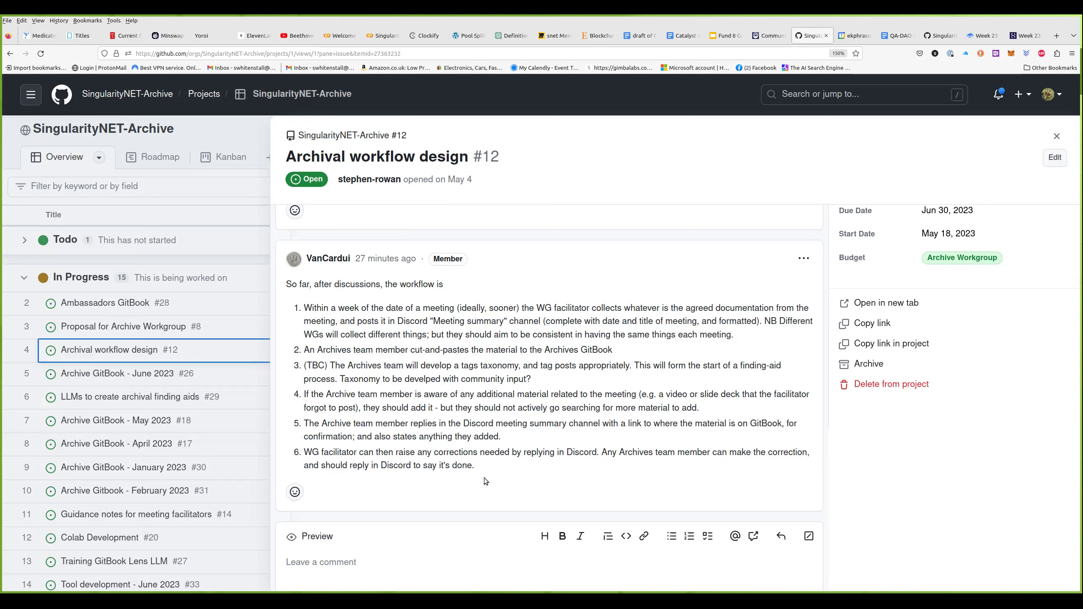
pyautogui.moveTo(477, 395); pyautogui.dragTo(639, 394)
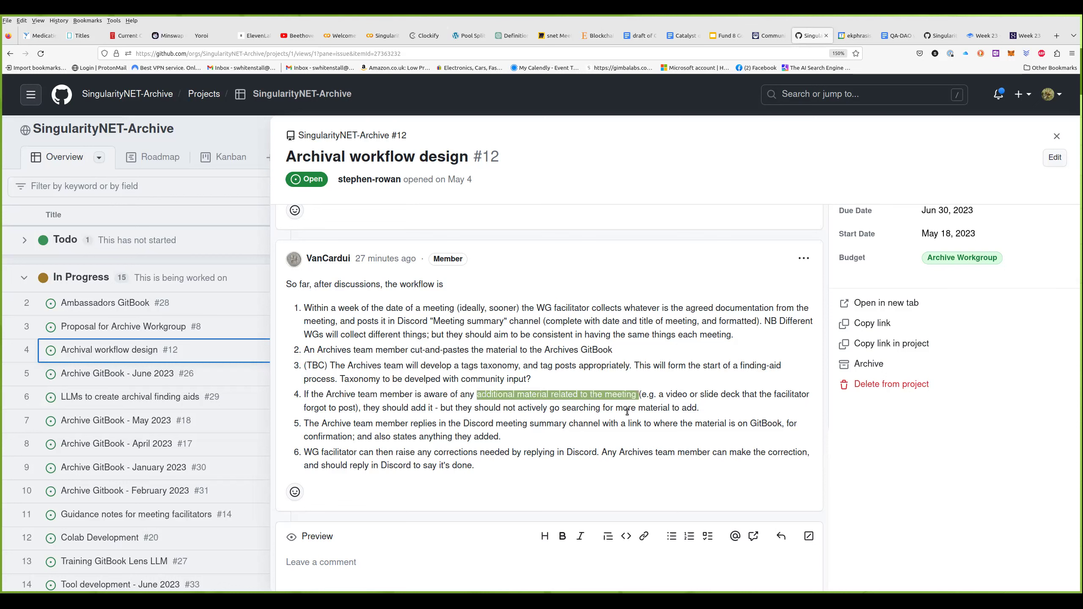
pyautogui.click(536, 458)
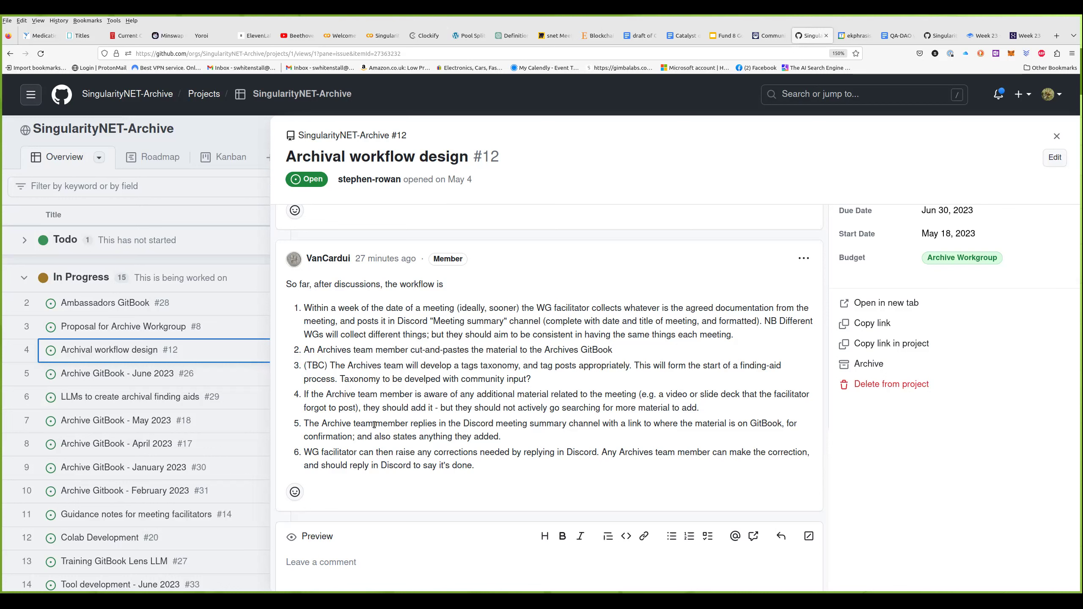
pyautogui.moveTo(327, 425); pyautogui.dragTo(602, 424)
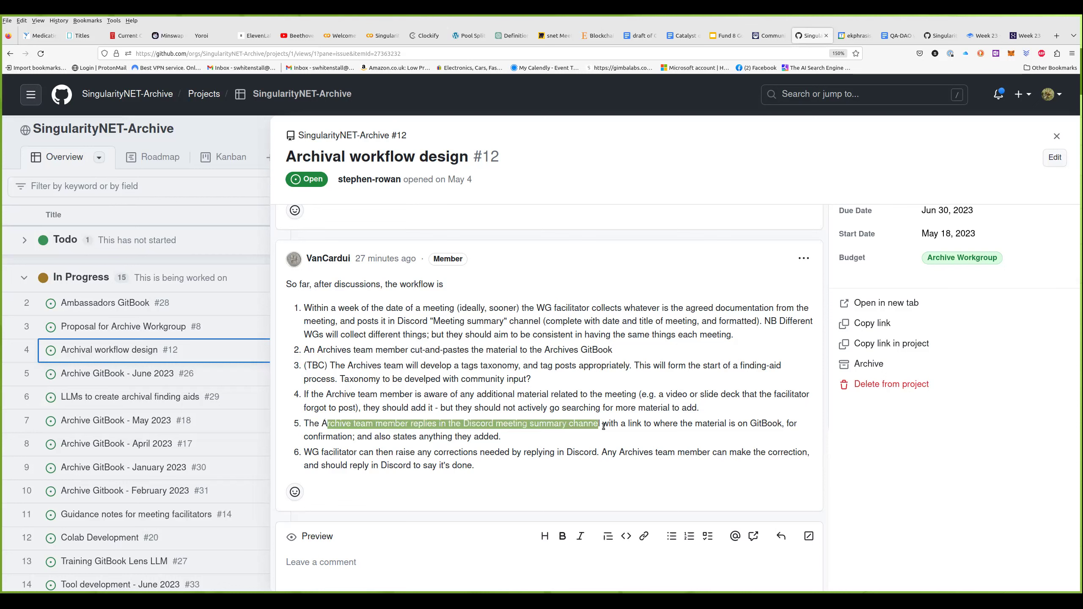
pyautogui.click(580, 428)
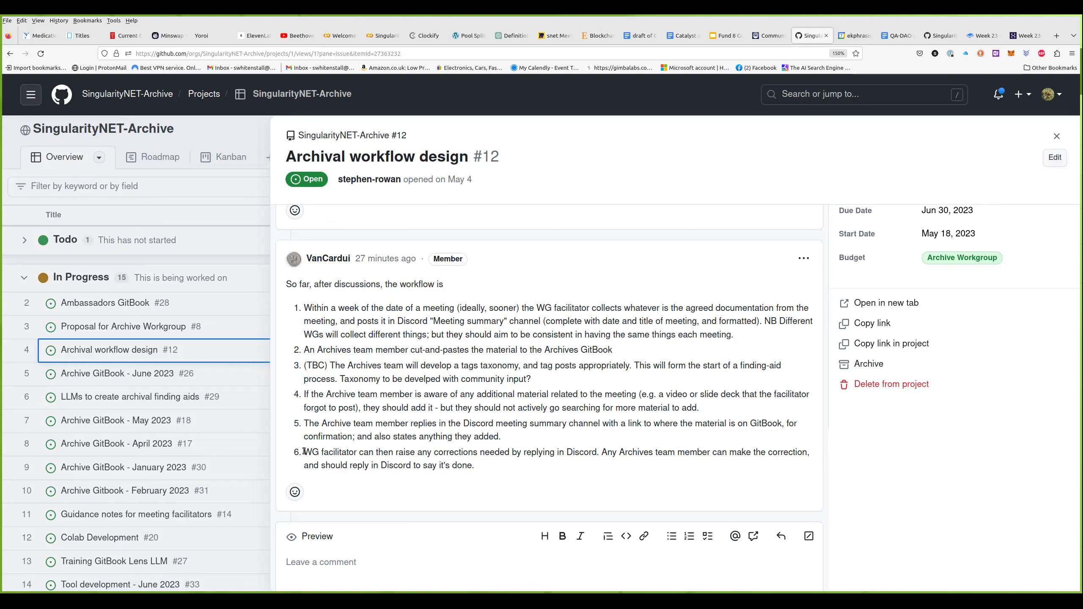
pyautogui.moveTo(304, 451); pyautogui.dragTo(603, 455)
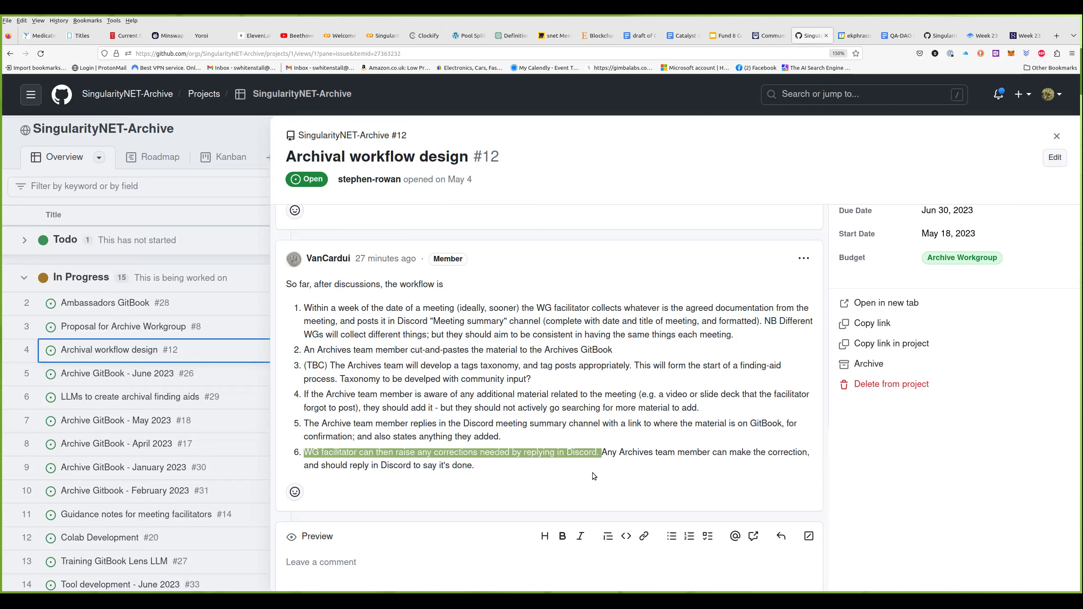
pyautogui.click(568, 480)
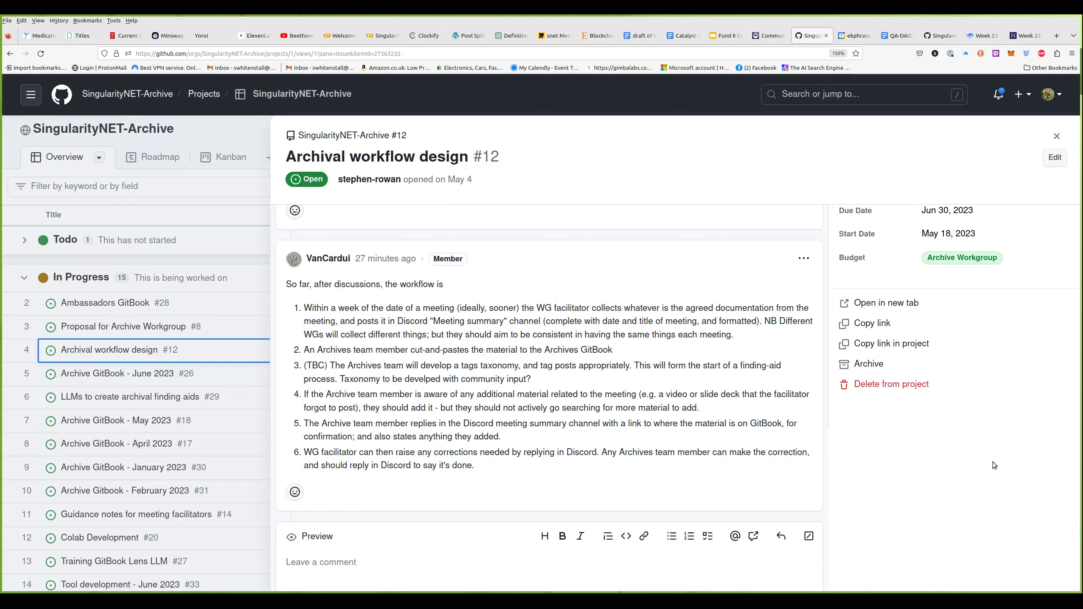
# Draft a comment with bullets "Meeting notes changed often" and "We need to integrate this into our archival workflow", each ending with its speaker's name.
pyautogui.click(423, 554)
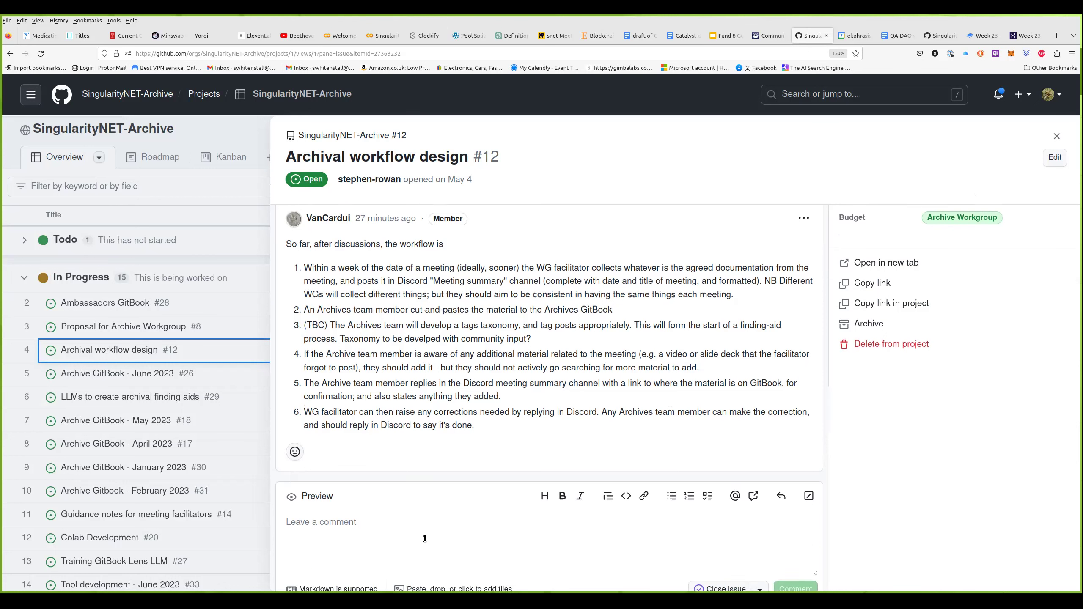
pyautogui.write('- ')
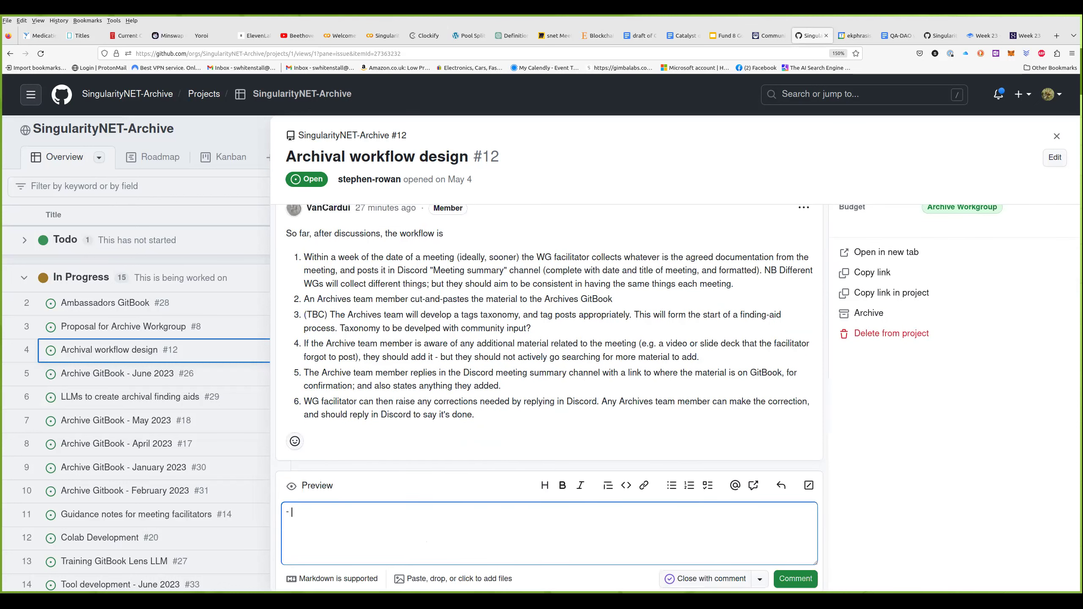
pyautogui.write('Meeting notes changed often - Tevo')
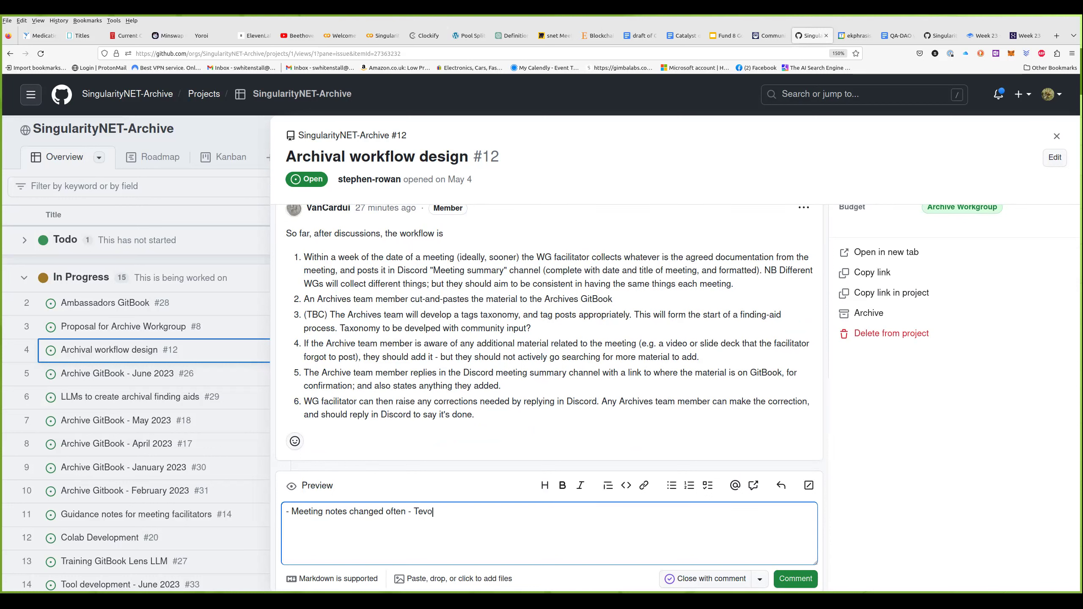
pyautogui.press('Return')
pyautogui.write('We need to integrate this into our arc')
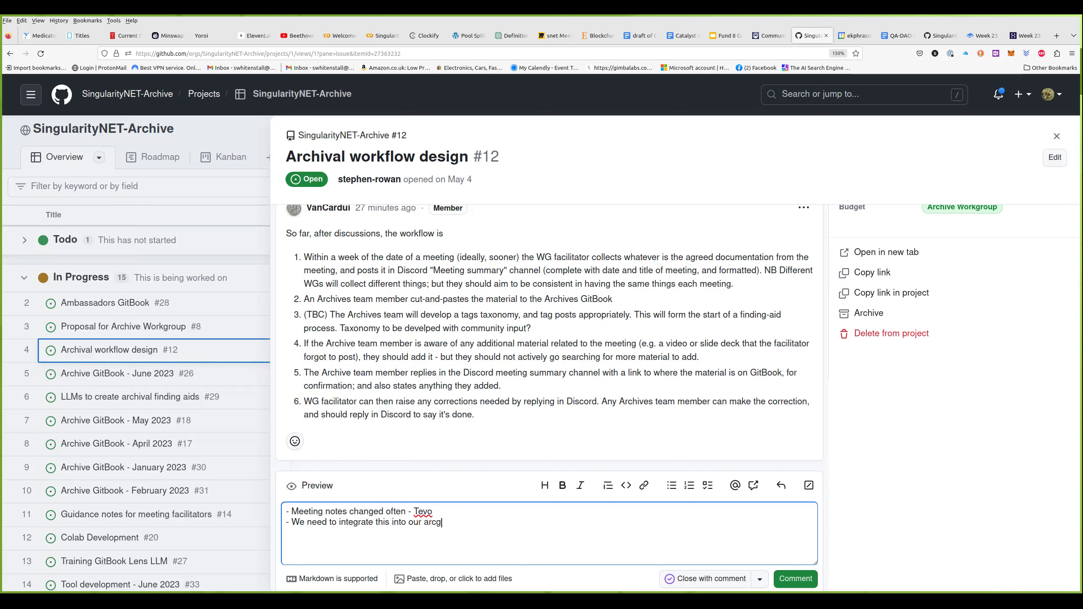
pyautogui.write('hival workflow - Vani')
# Add a third bullet "Becomes like Spam if too much information or notes added", followed by the speaker's name.
pyautogui.press('Return')
pyautogui.write('Beconm')
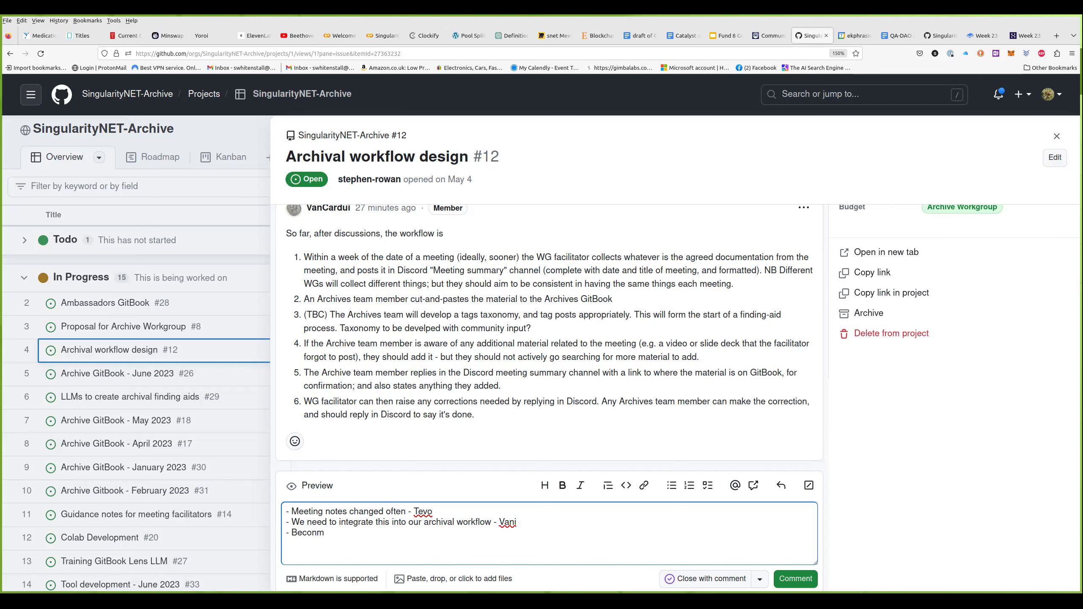
pyautogui.press('BackSpace')
pyautogui.press('BackSpace')
pyautogui.write('mes like Spam if too much info')
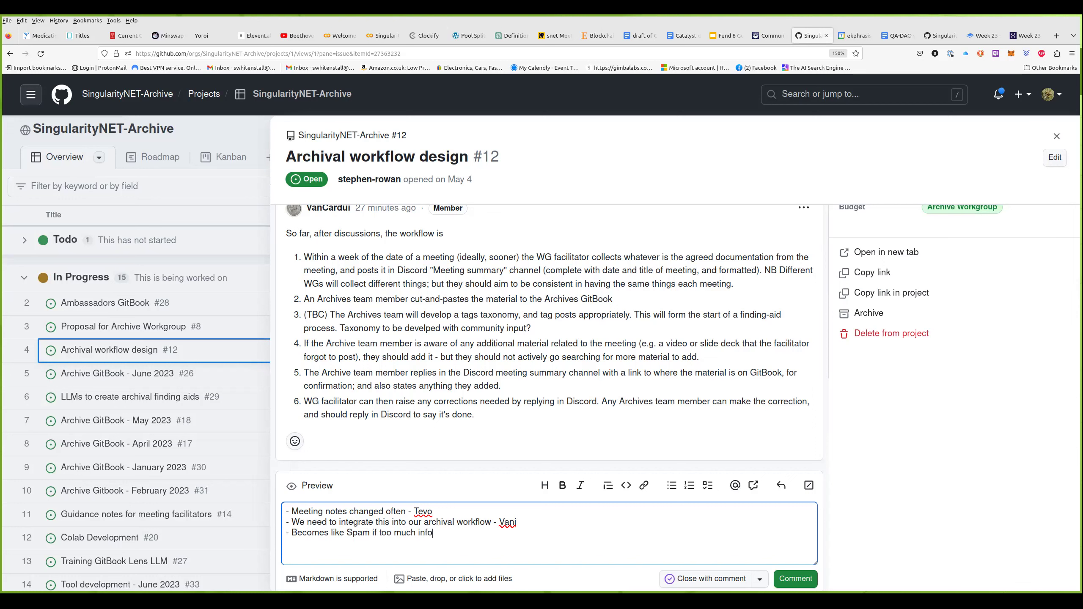
pyautogui.write('rmation or notes added - Tevo')
# Add a fourth bullet "If a person facilates more than one workgroup - connections can be made between WGs", followed by the speaker's name.
pyautogui.press('Return')
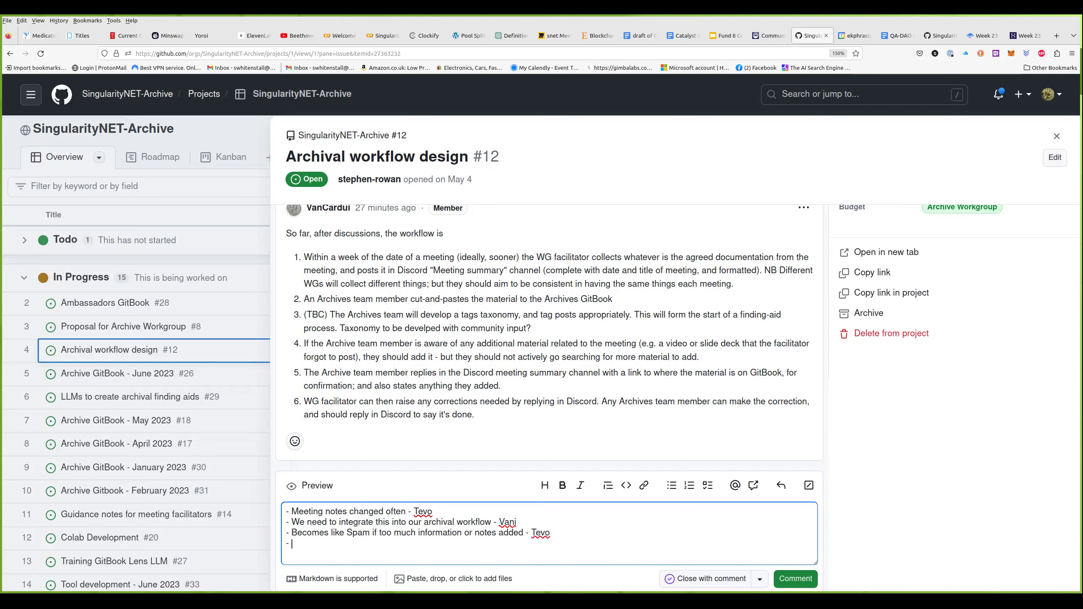
pyautogui.write('If a person facilates more than one work')
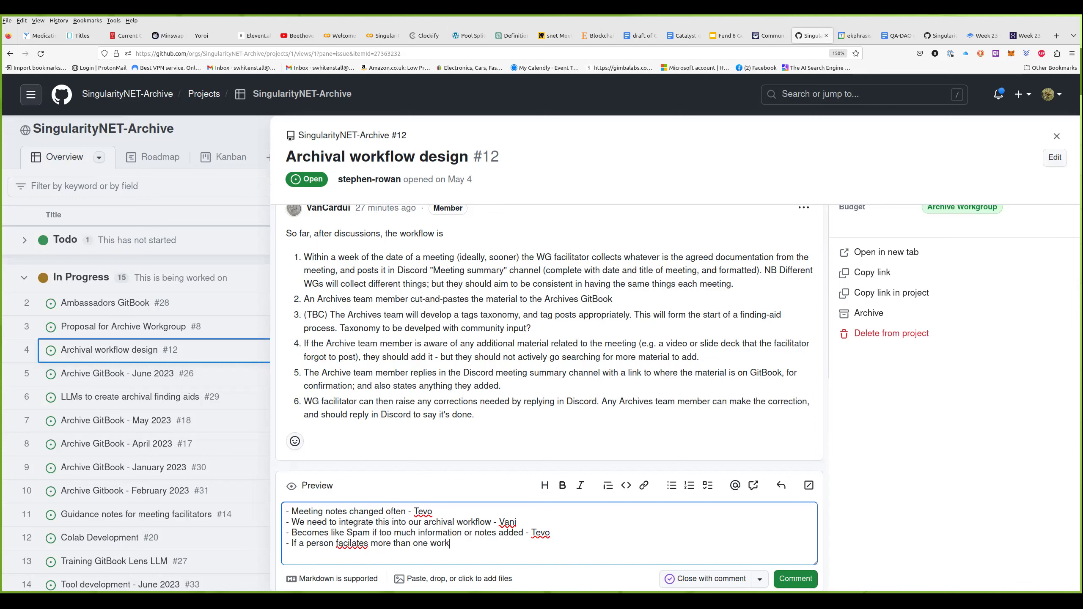
pyautogui.write('group - connections can be made ')
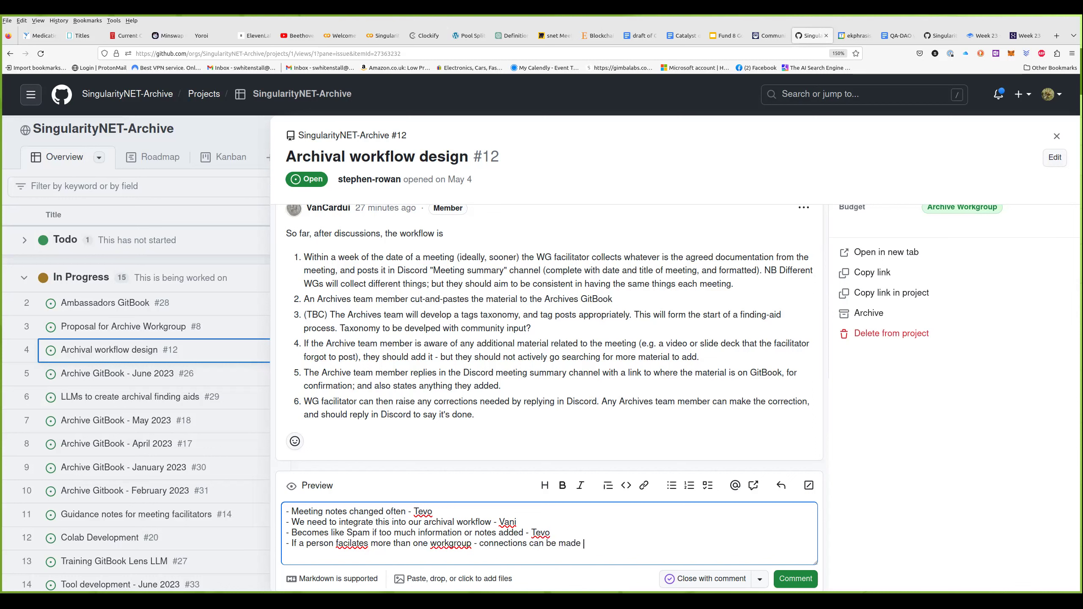
pyautogui.write('between WGs - Vani')
# Insert "A month from the day of the meeting do updates -" before the speaker's name in the fourth bullet.
pyautogui.click(648, 543)
pyautogui.write('A month from the day of the meeting ')
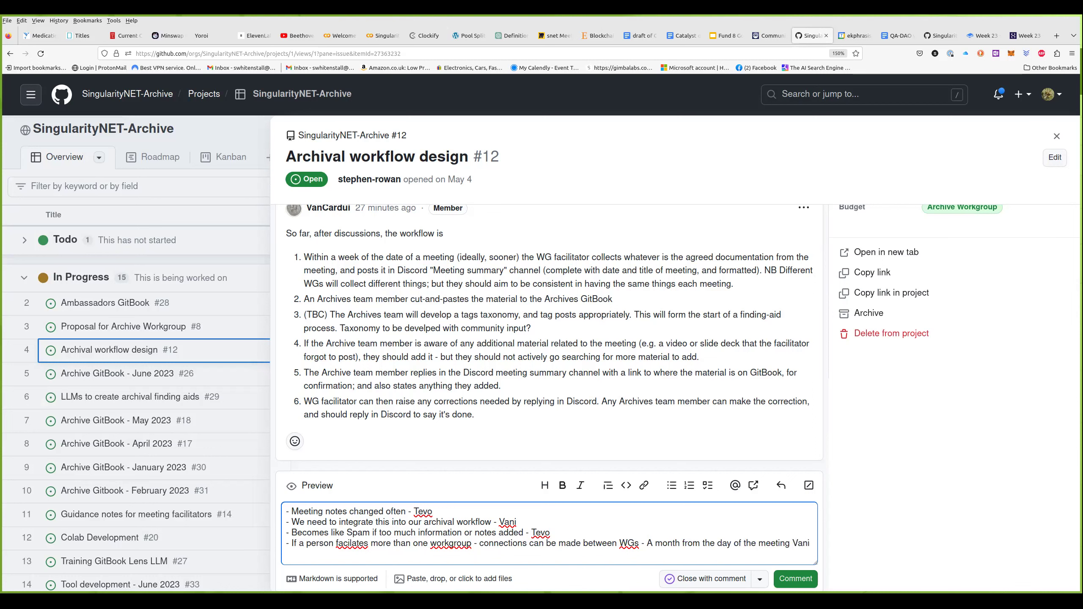
pyautogui.write('do upo')
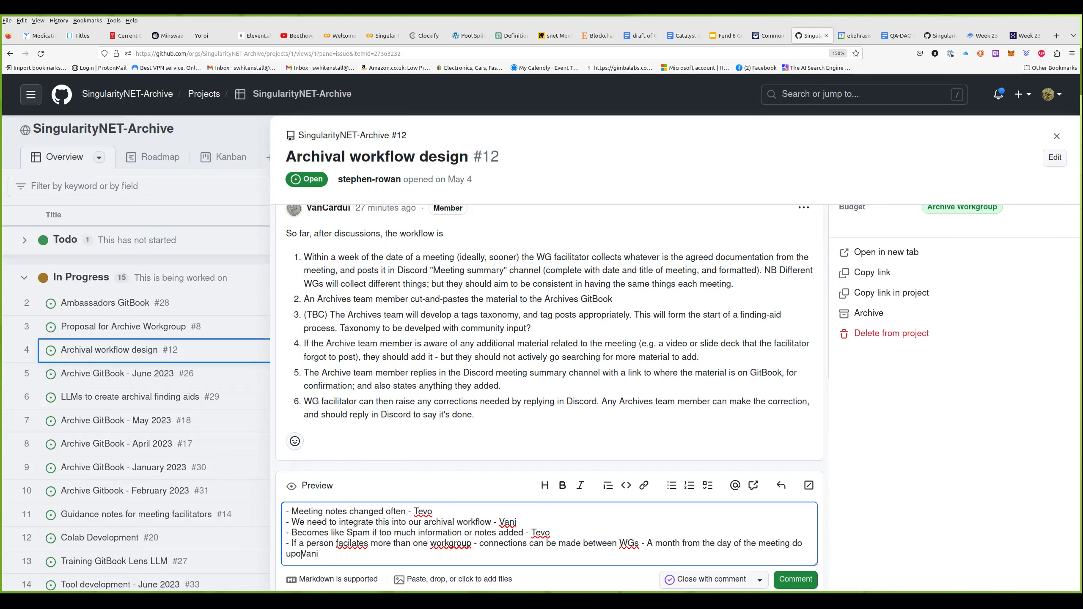
pyautogui.press('BackSpace')
pyautogui.write('ddatr')
pyautogui.press('BackSpace')
pyautogui.press('BackSpace')
pyautogui.press('BackSpace')
pyautogui.press('BackSpace')
pyautogui.write('ates -')
# Correct the misspelled word to "facilitates" in the fourth bullet and post the comment.
pyautogui.rightClick(360, 549)
pyautogui.click(380, 372)
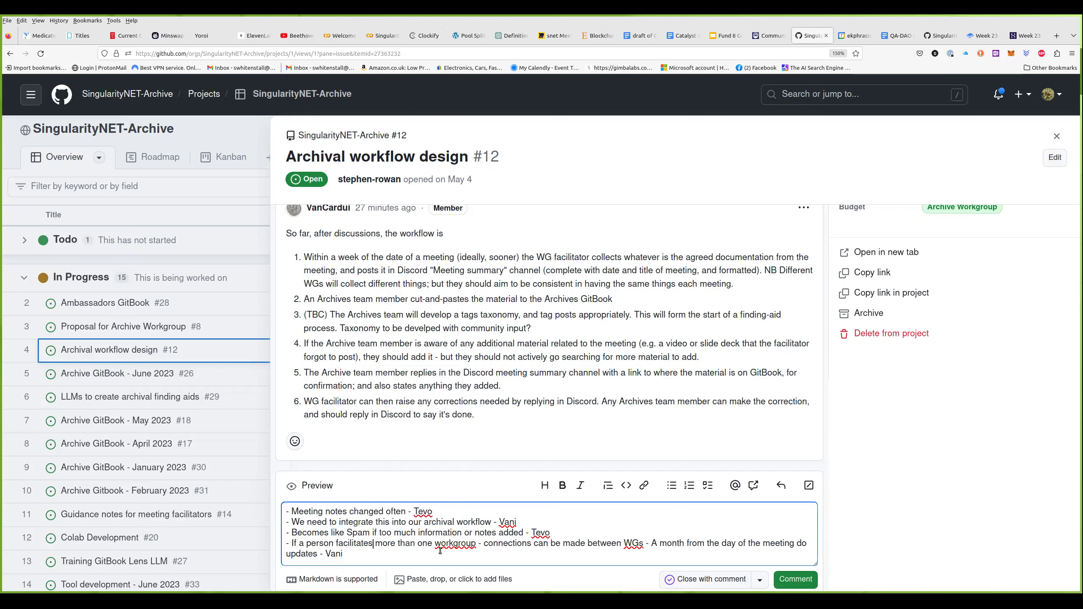
pyautogui.click(799, 584)
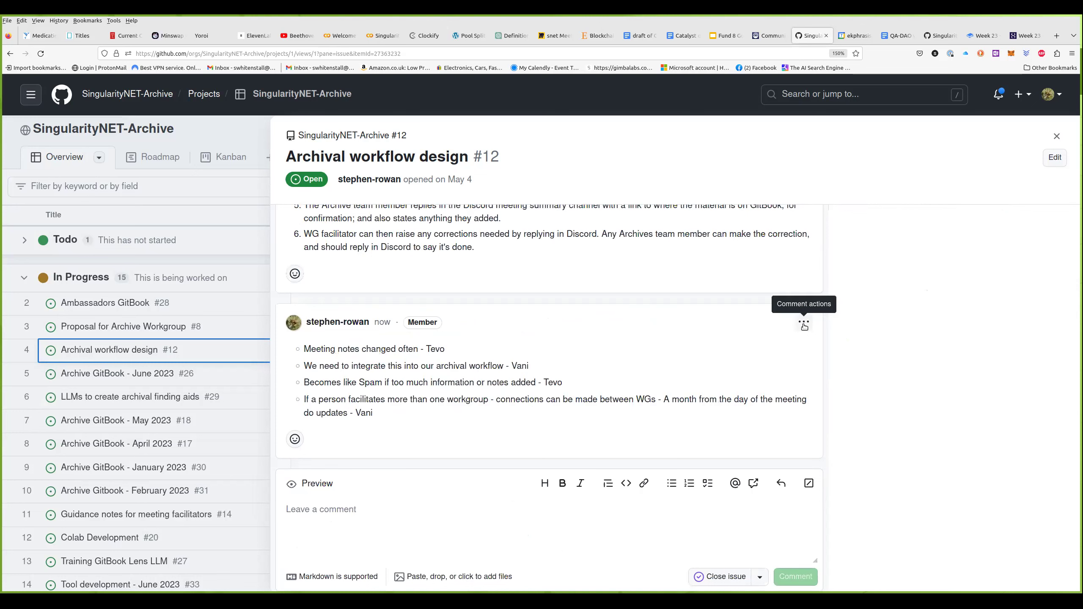
# Edit the posted comment to add a bullet "Try a process first - give it some thought" with the speaker's name, and save it.
pyautogui.click(804, 326)
pyautogui.click(708, 365)
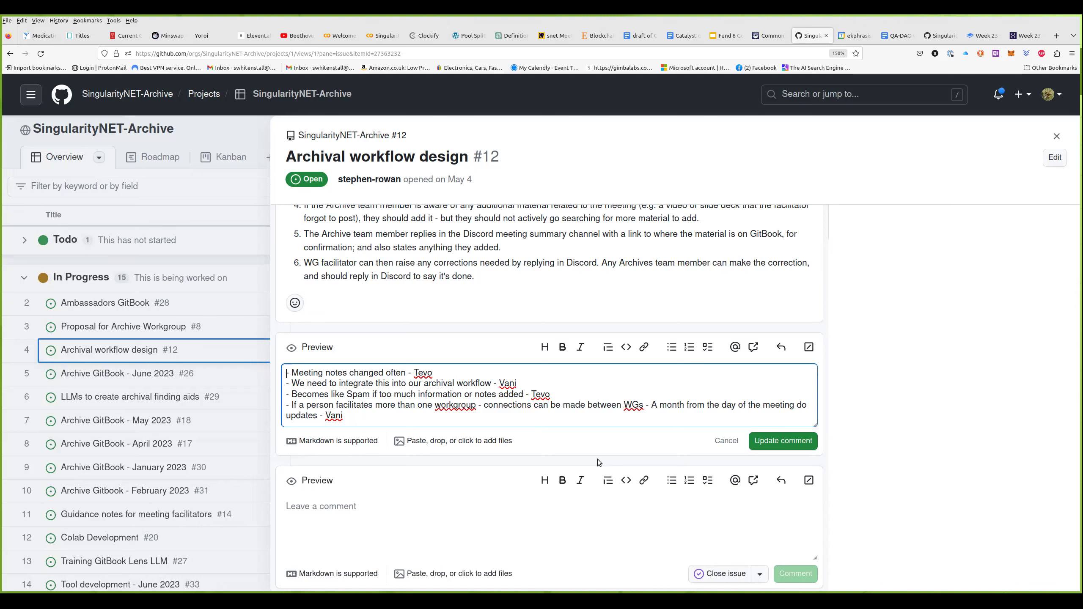
pyautogui.scroll(2, 601, 468)
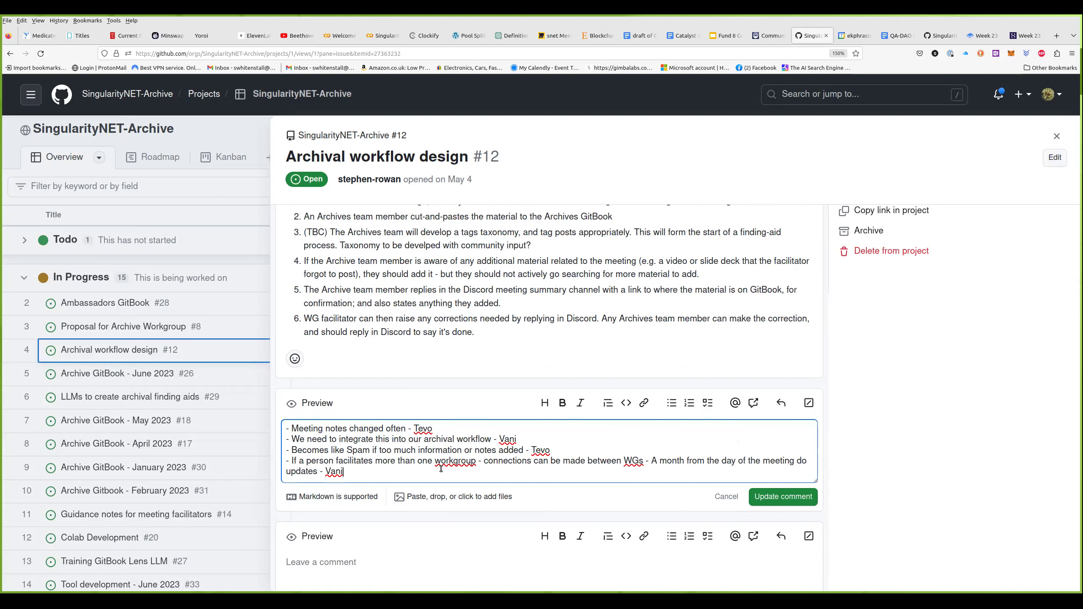
pyautogui.press('Return')
pyautogui.write('Try a')
pyautogui.write('pr')
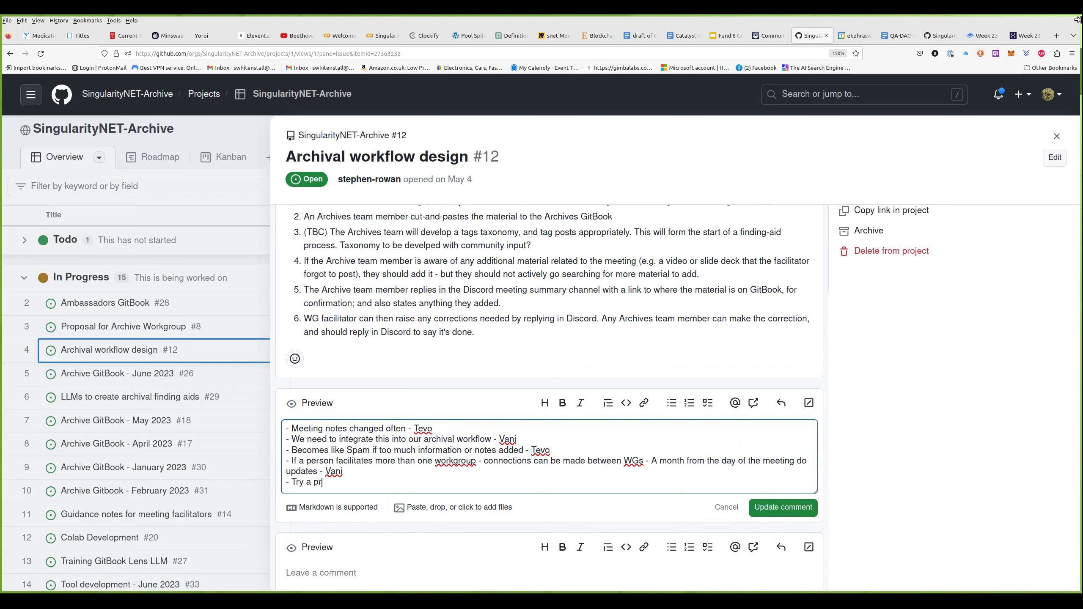
pyautogui.write('ocess first - give it some thought -')
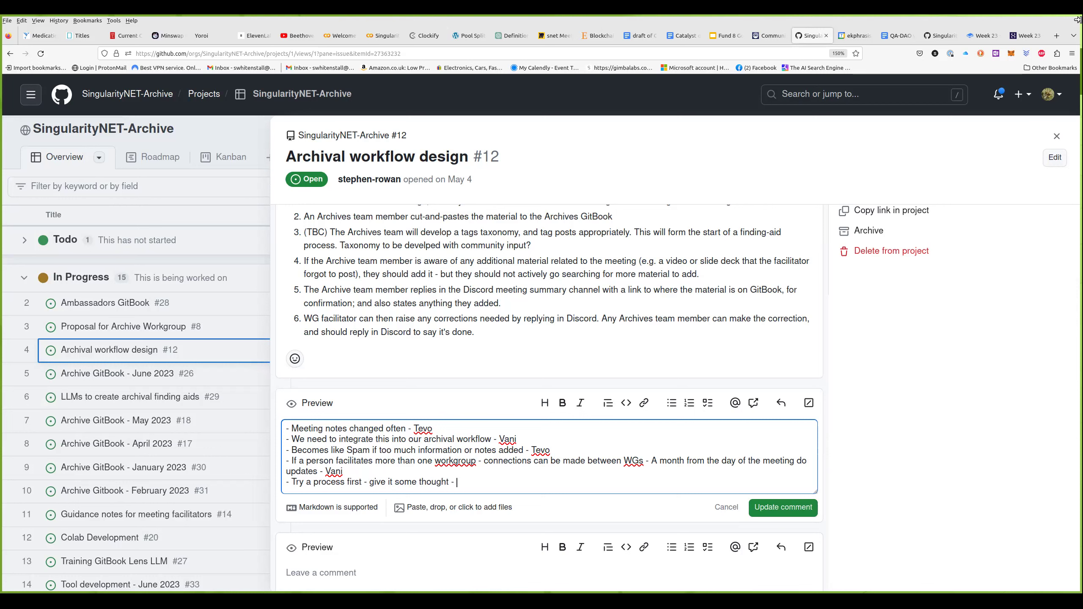
pyautogui.write('Andre')
pyautogui.click(773, 514)
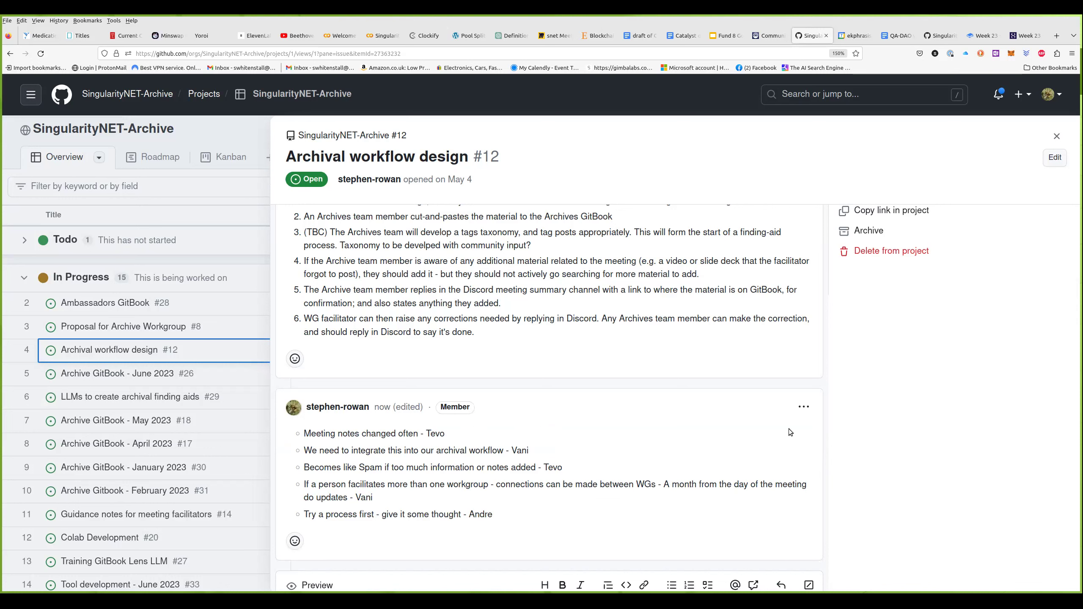
# Edit the comment to add an unchecked task "Work still in progress - then transfer to GitBook" with the speaker's name, and save it.
pyautogui.click(804, 407)
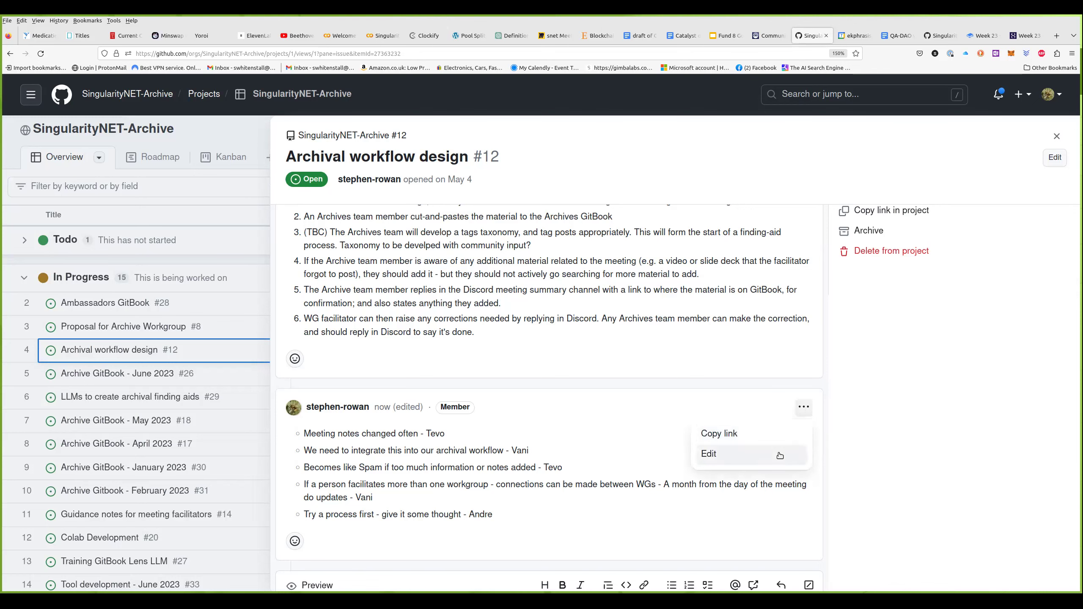
pyautogui.click(780, 455)
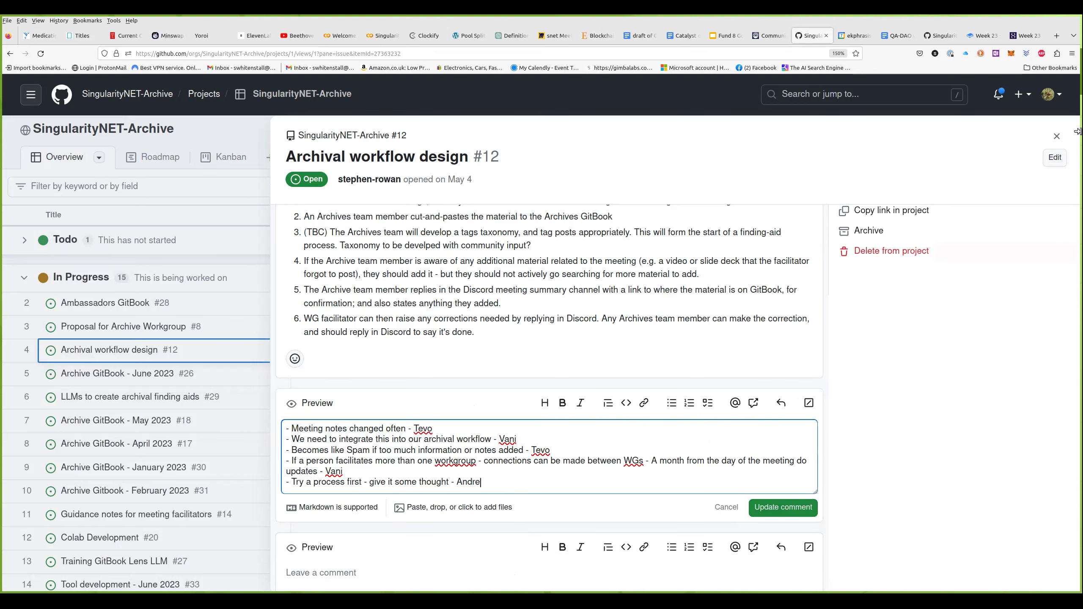
pyautogui.press('Return')
pyautogui.write('[ ] Work')
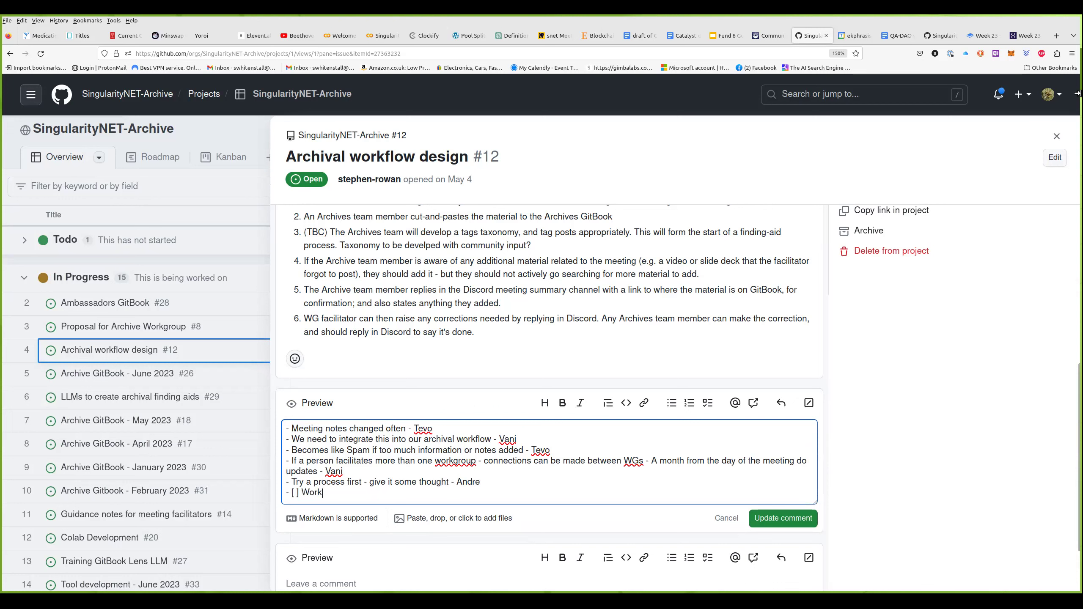
pyautogui.write(' still in progress - then transfer to GitB')
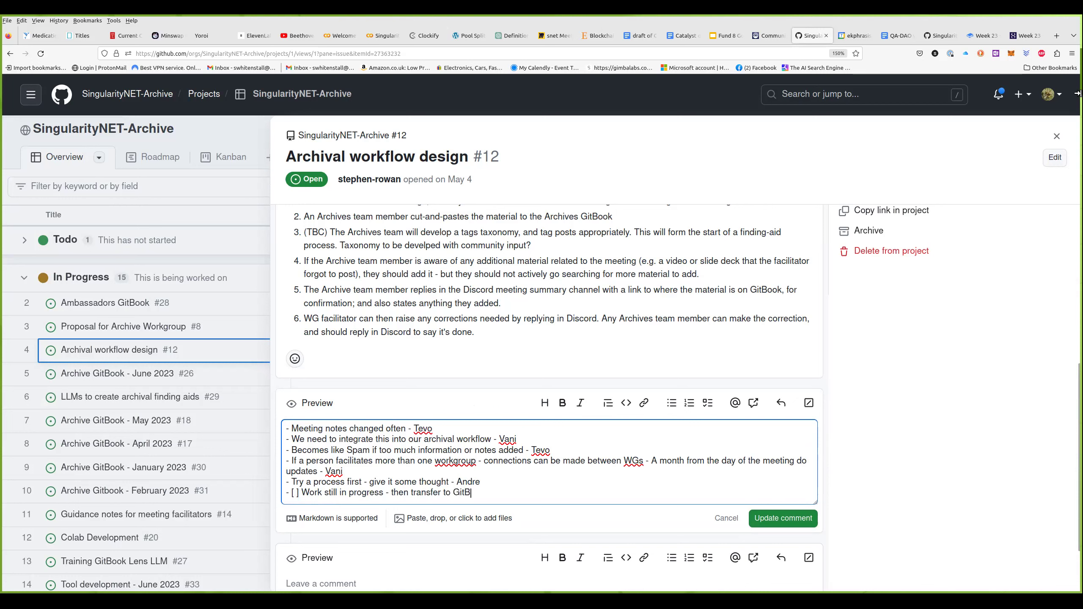
pyautogui.write('ook - Vani')
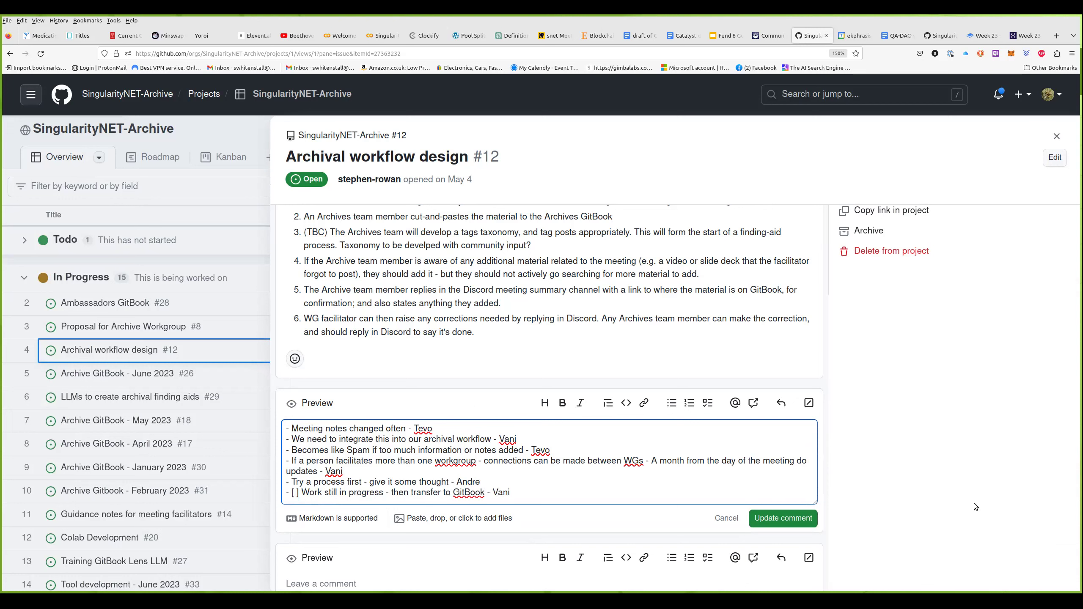
pyautogui.click(803, 527)
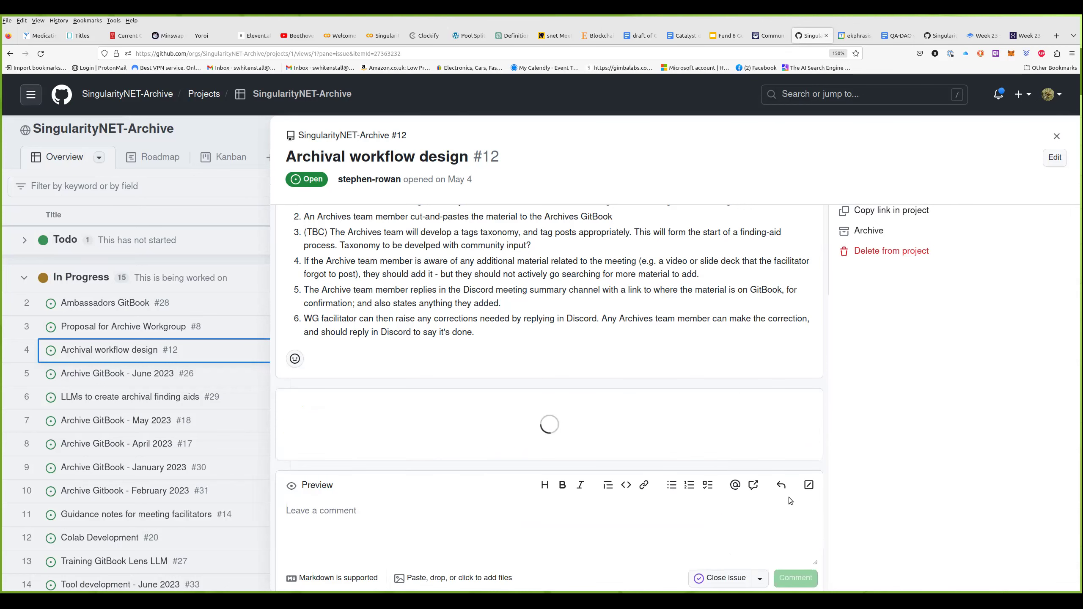
# Set the Archival workflow design issue's due date to Jun 21, 2023 and close its panel.
pyautogui.scroll(4, 861, 495)
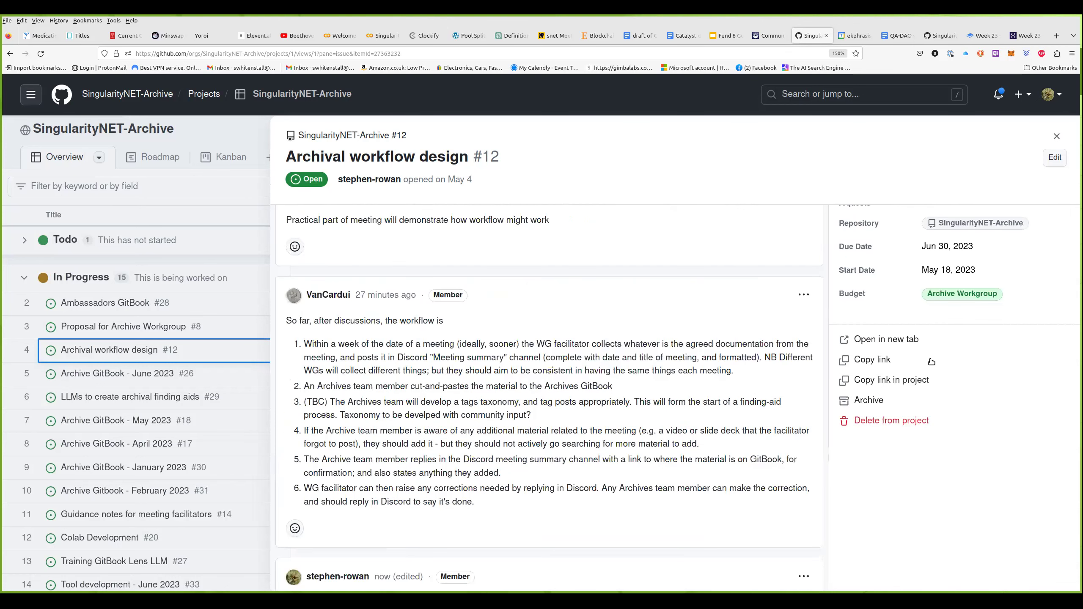
pyautogui.scroll(3, 956, 360)
pyautogui.click(956, 359)
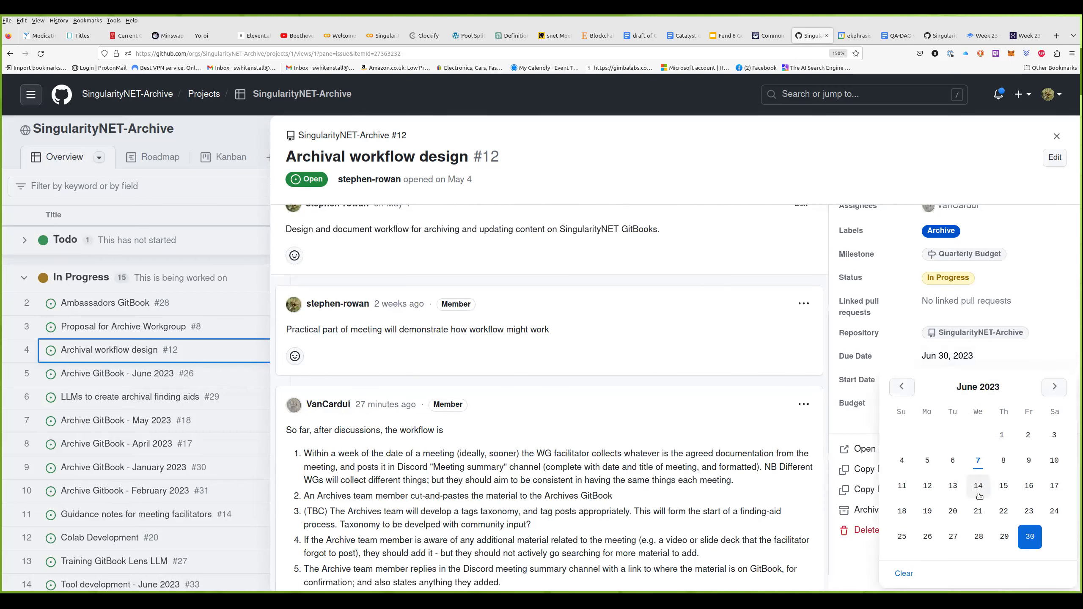
pyautogui.click(977, 513)
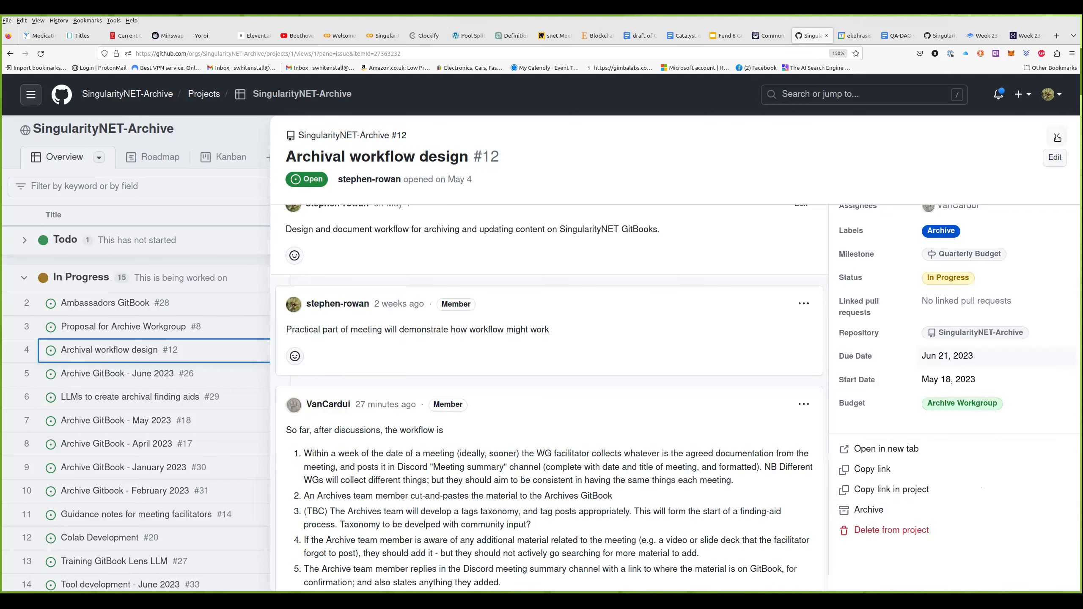
pyautogui.press('Escape')
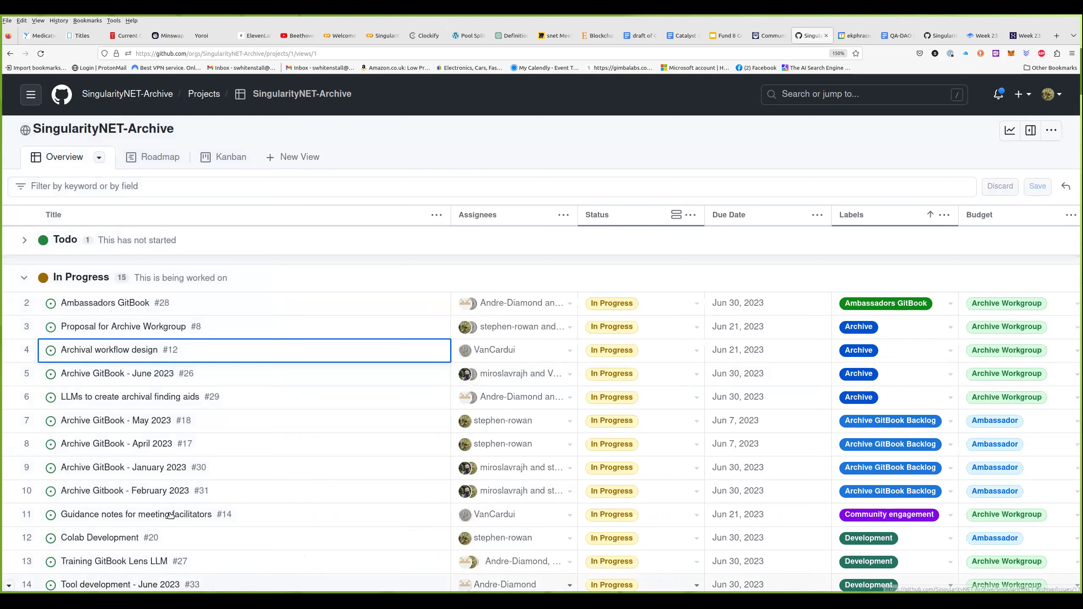
# Open the Archive GitBook - June 2023 issue #26 and review its links and Week 22 meeting checklist.
pyautogui.click(142, 378)
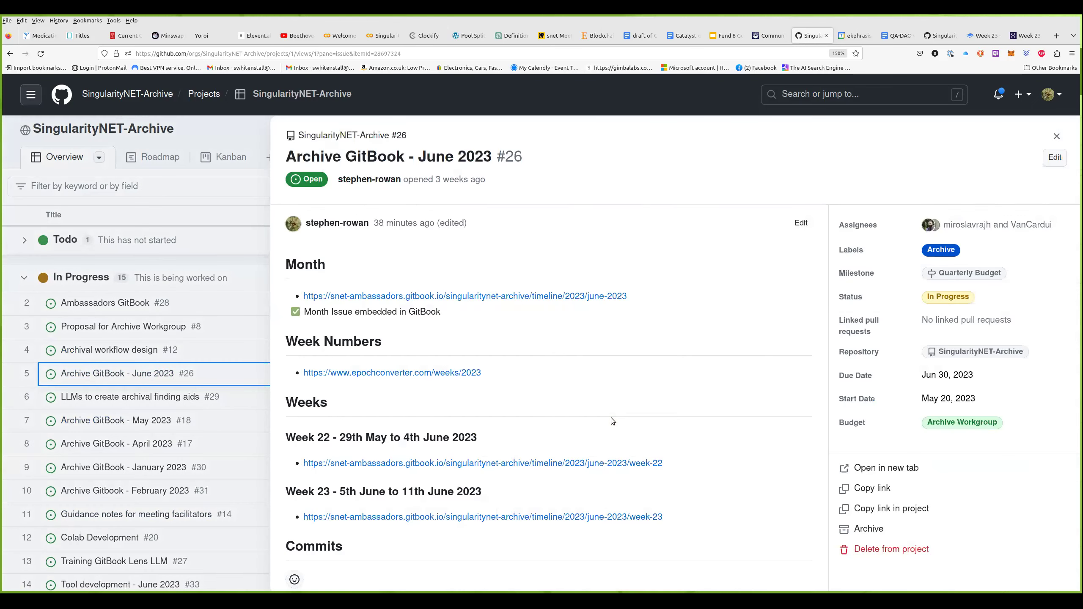
pyautogui.scroll(-5, 614, 423)
pyautogui.scroll(-5, 615, 427)
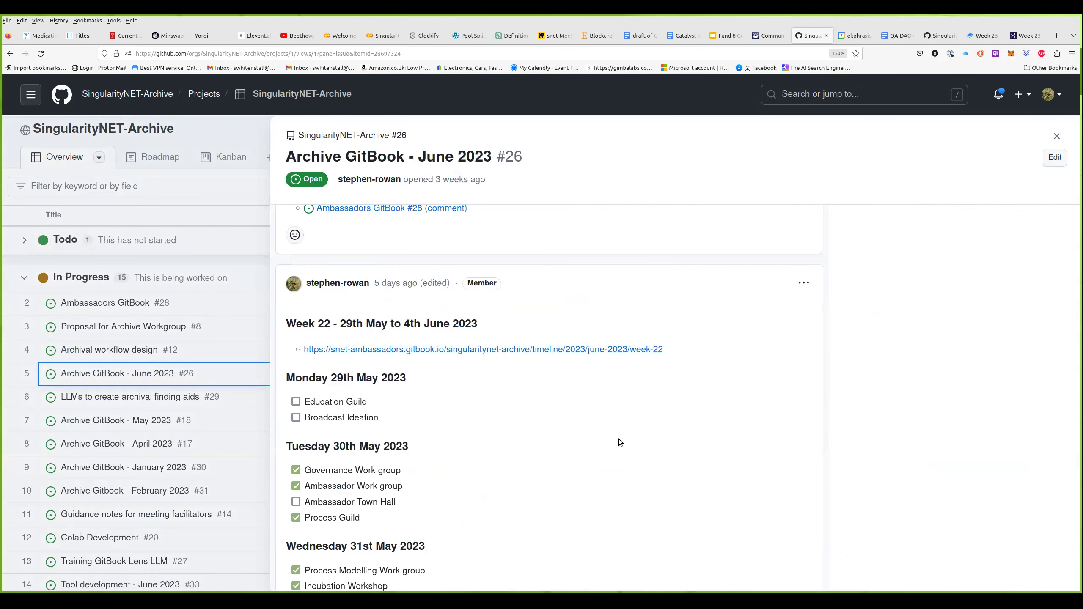
pyautogui.scroll(-3, 620, 439)
pyautogui.scroll(10, 627, 467)
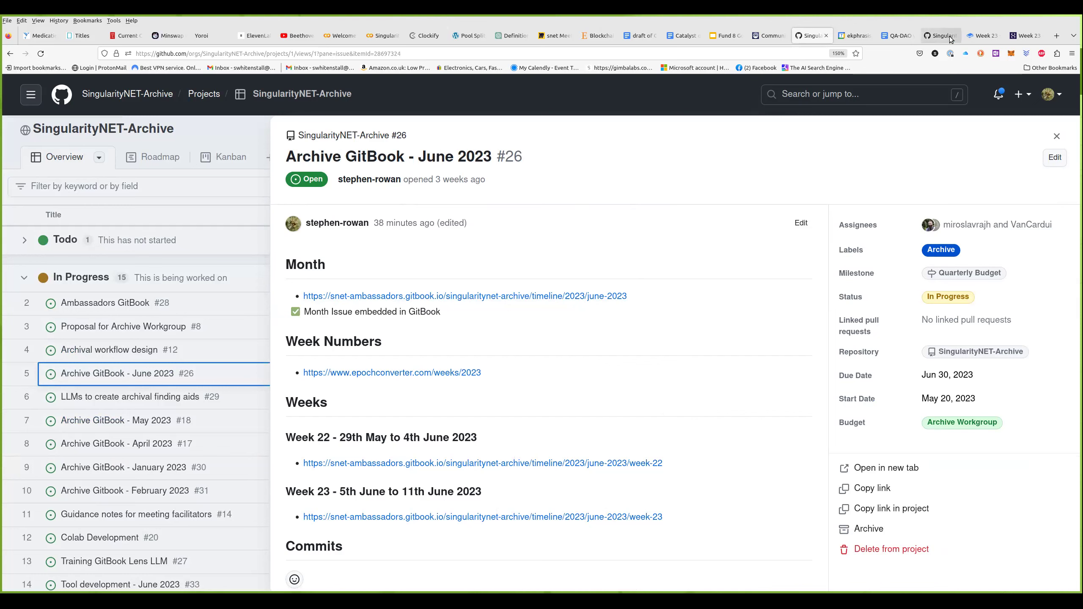
# Switch to the SingularityNET-Archive GitBook, view its June 2023 and May 2023 pages, and return to the GitHub project board.
pyautogui.click(1023, 36)
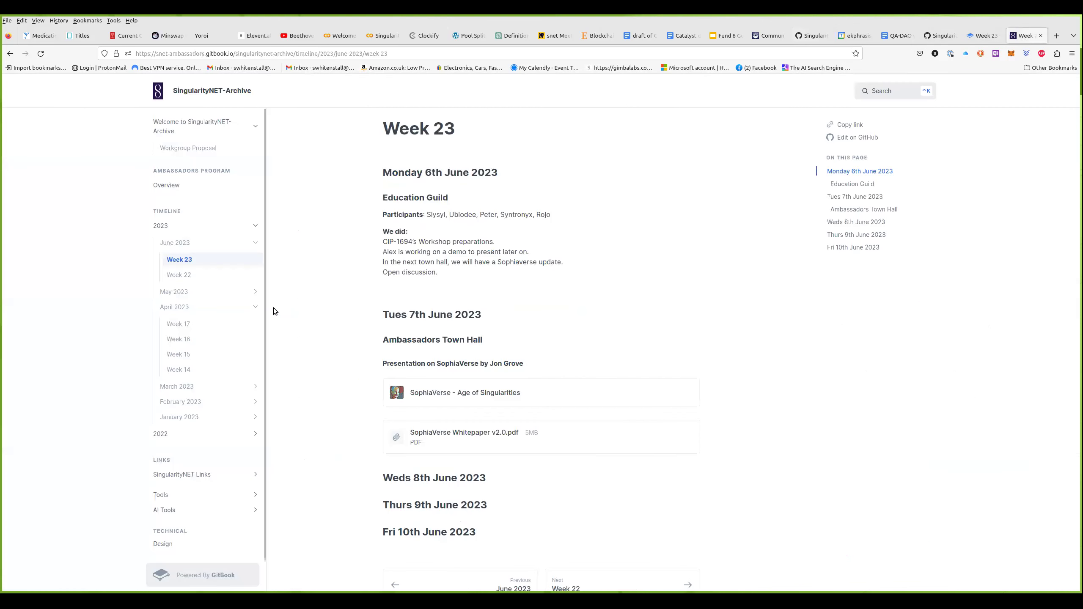
pyautogui.click(211, 244)
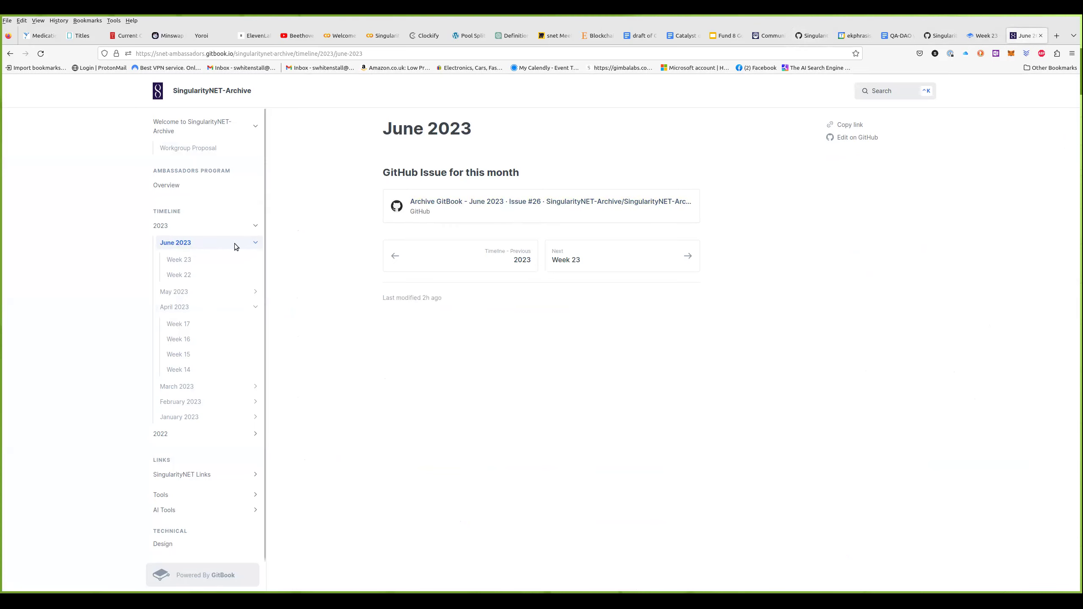
pyautogui.click(183, 292)
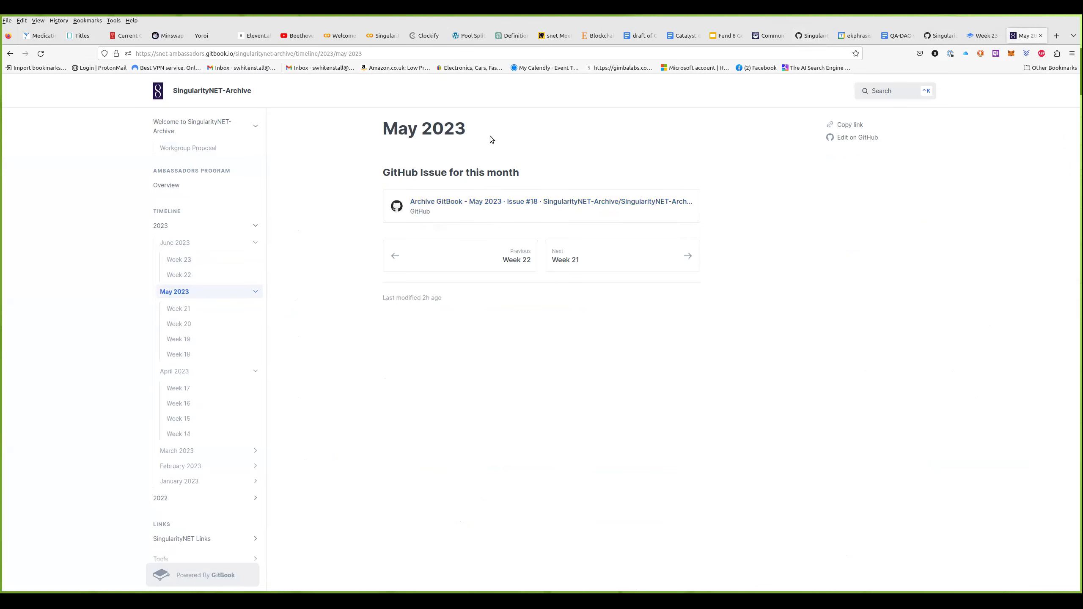
pyautogui.click(944, 37)
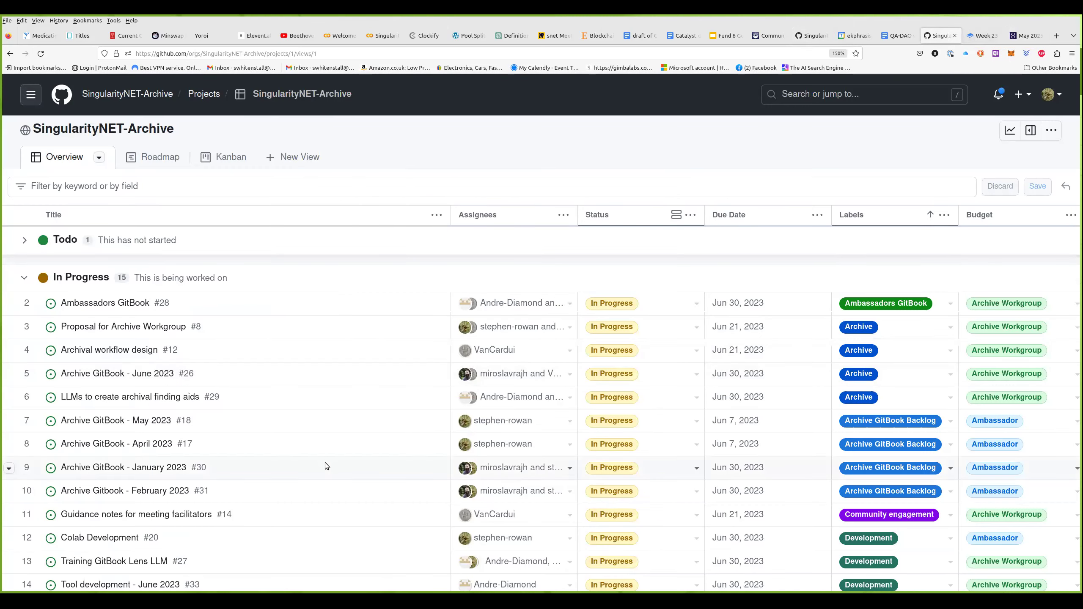
pyautogui.scroll(-3, 168, 480)
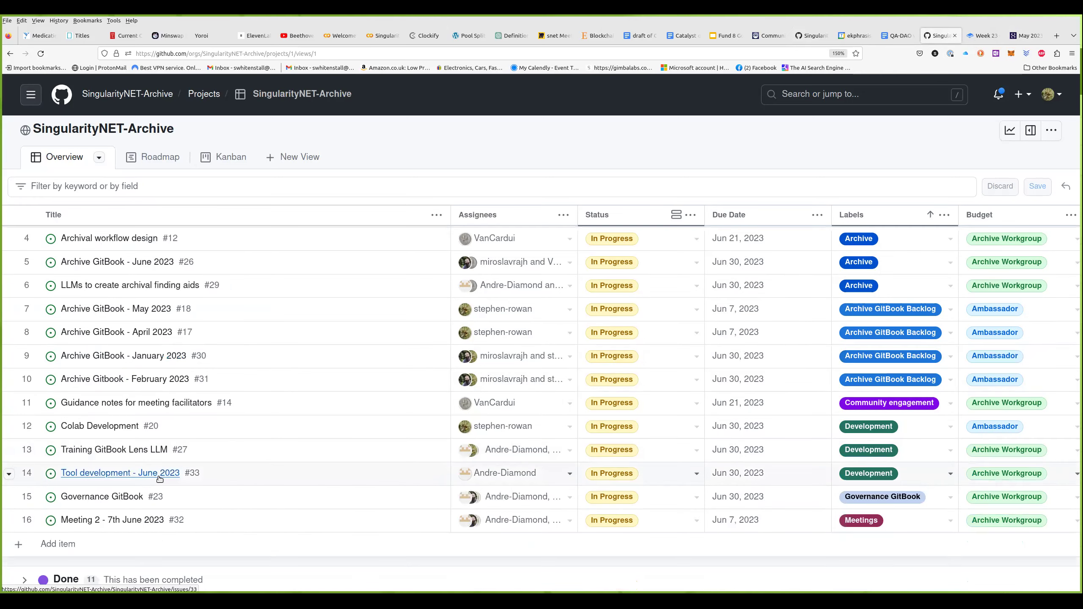
pyautogui.click(160, 473)
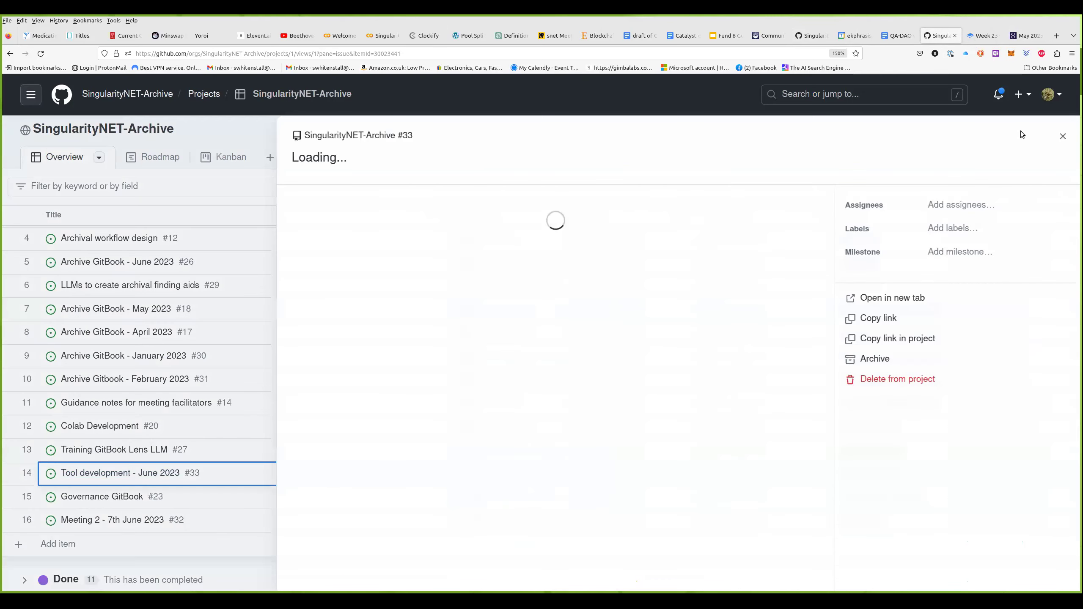
pyautogui.click(1057, 137)
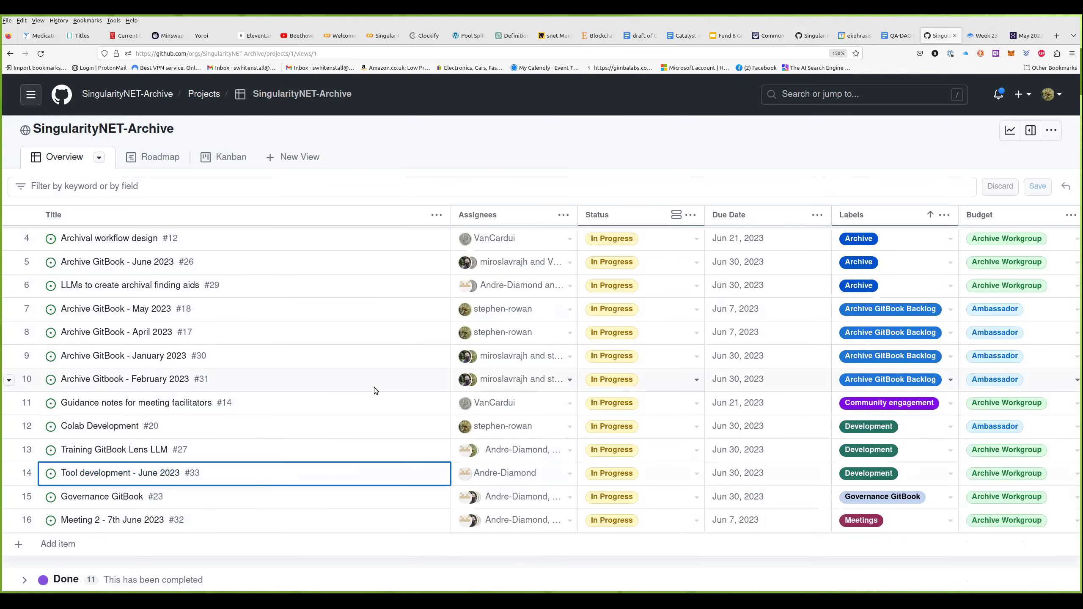
pyautogui.scroll(3, 171, 384)
# Open the Archive GitBook - June 2023 issue #26 at its Week 22 meeting checklist comment.
pyautogui.click(159, 377)
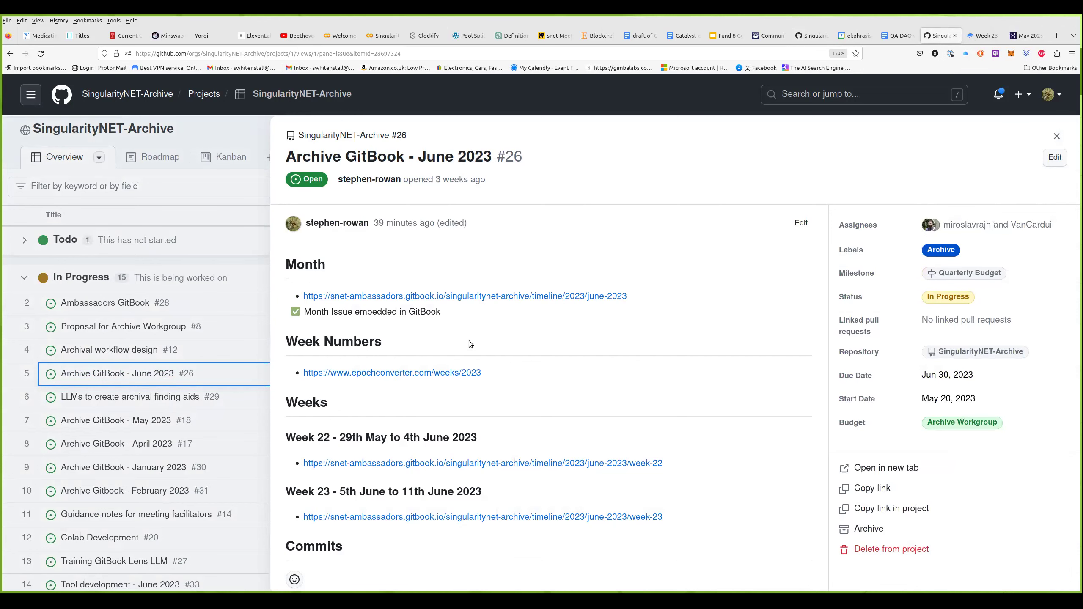
pyautogui.scroll(-3, 470, 342)
pyautogui.scroll(-1, 490, 300)
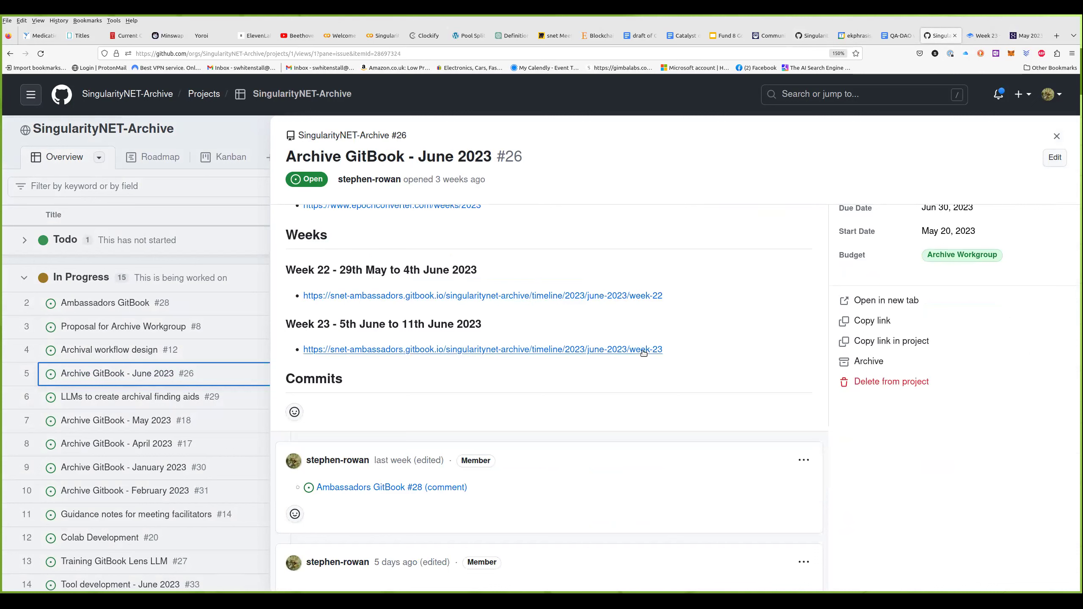
pyautogui.scroll(-6, 661, 354)
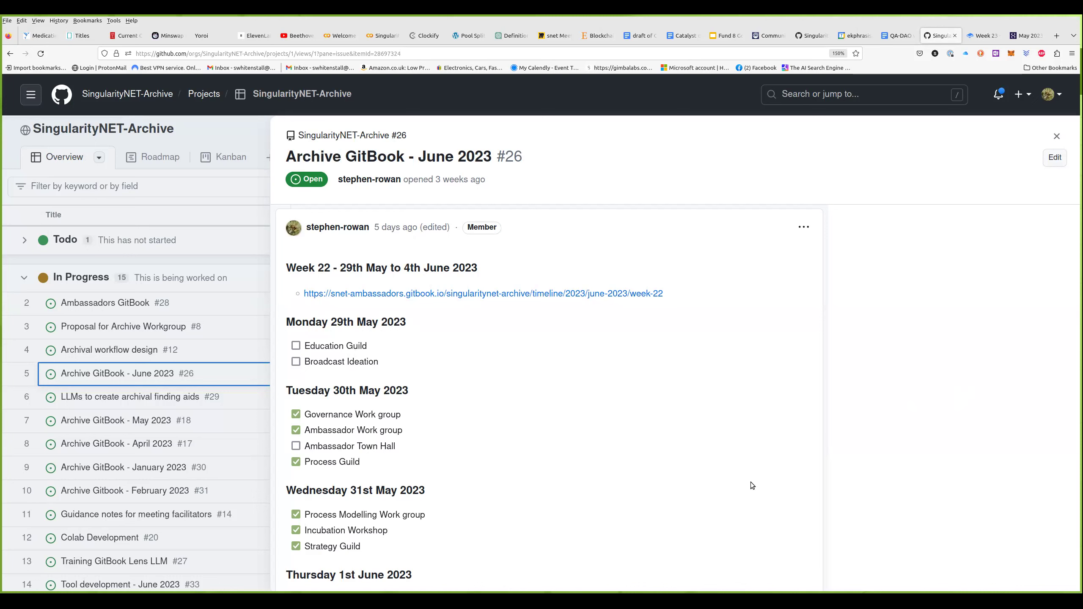
# Review the Week 22 meeting checklist and the Video Workgroup comment in the Archive GitBook - June 2023 issue.
pyautogui.scroll(-3, 752, 486)
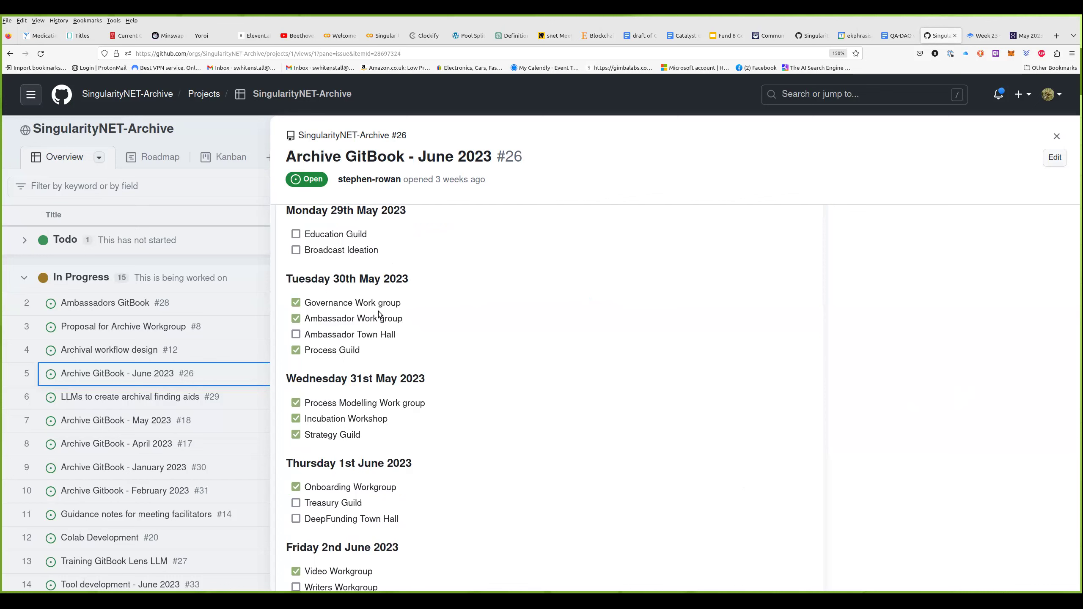
pyautogui.scroll(-9, 562, 452)
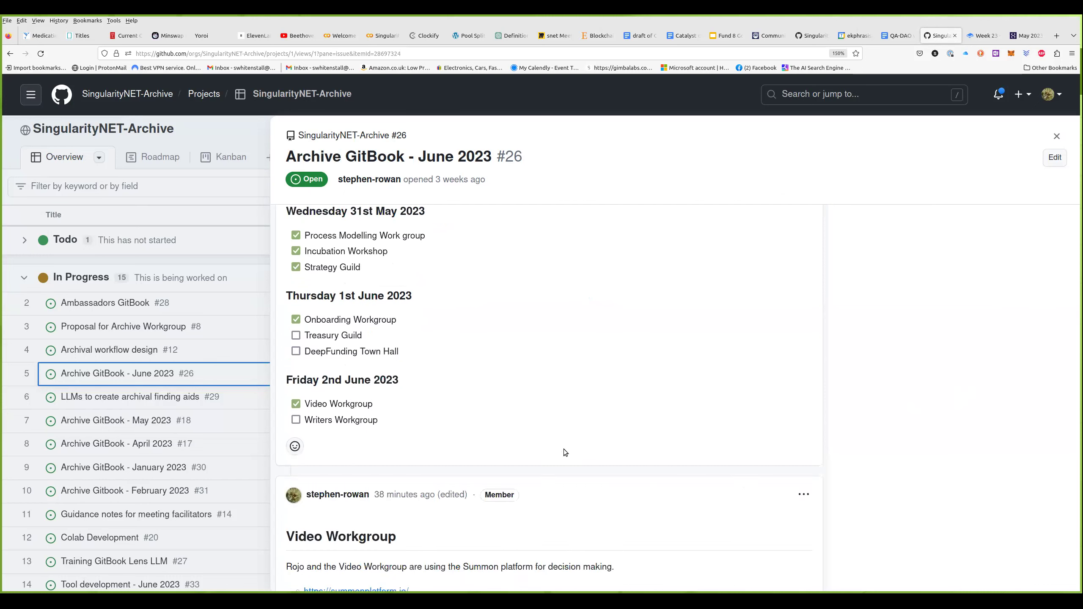
pyautogui.scroll(-3, 569, 454)
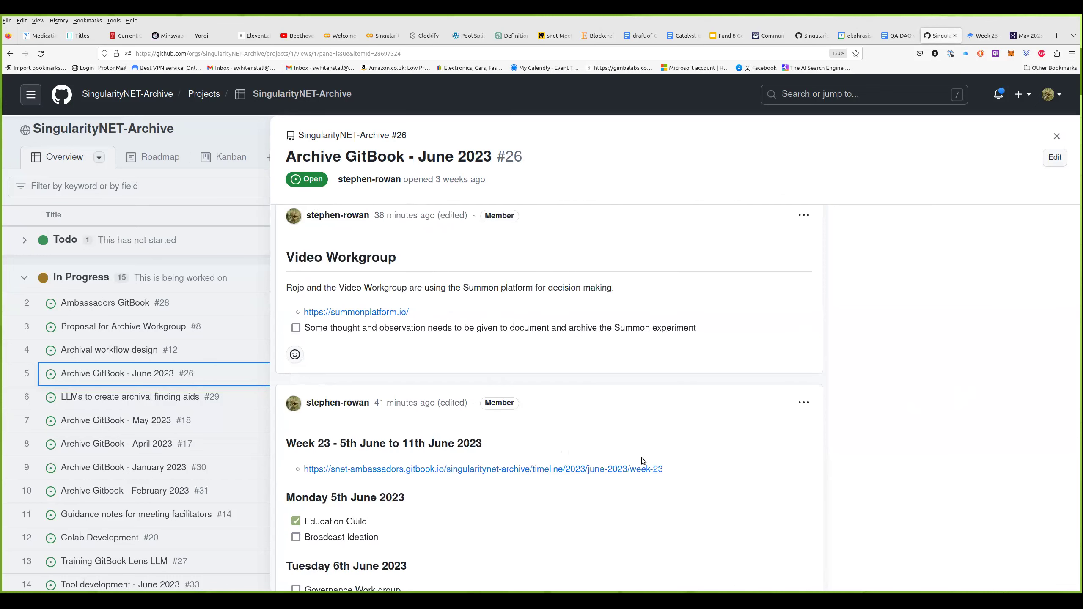
pyautogui.scroll(-20, 663, 463)
pyautogui.scroll(3, 661, 460)
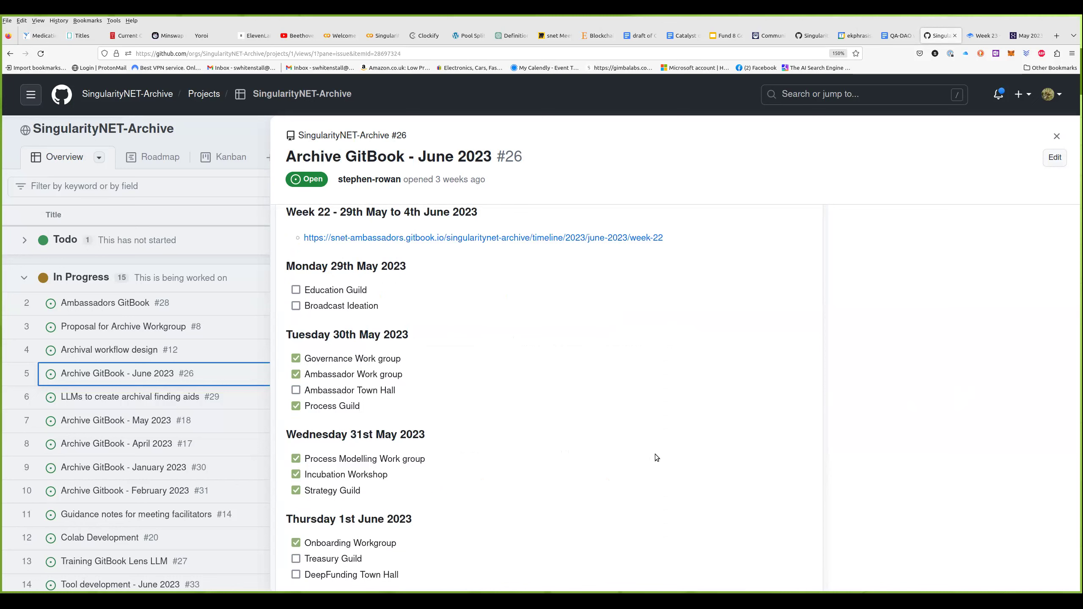
pyautogui.scroll(-3, 728, 385)
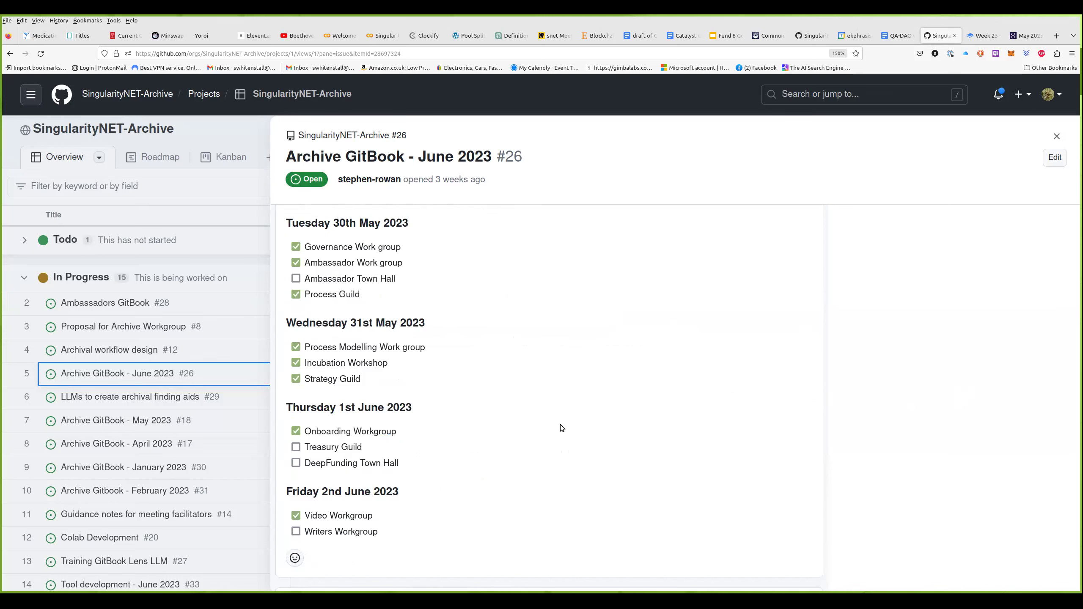
pyautogui.scroll(-9, 561, 425)
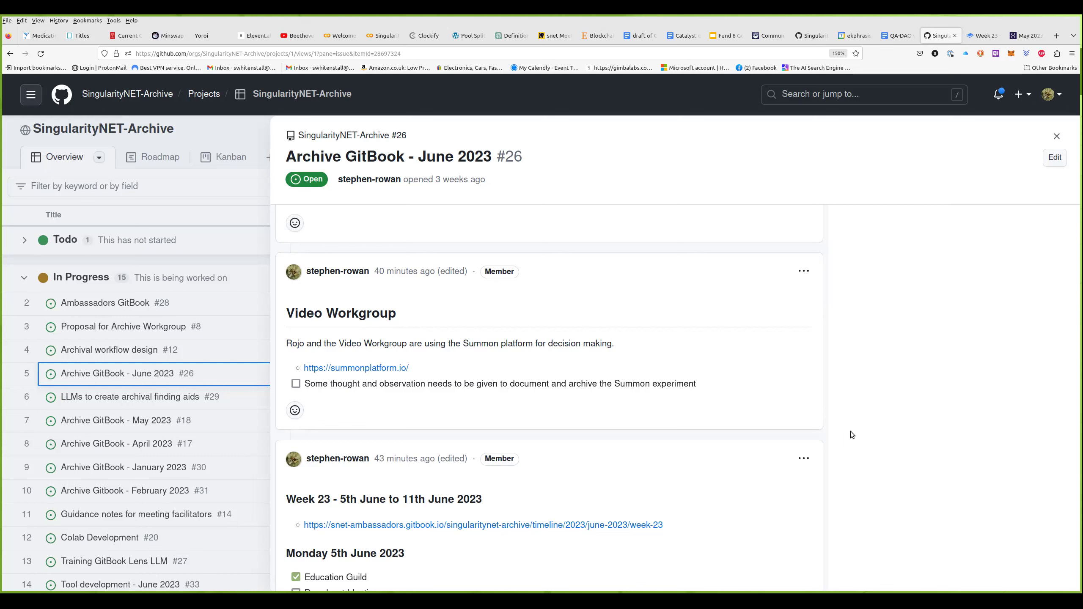
# Examine the Week 23 meeting checklist for 5th to 11th June 2023 and return to the issue's list of week links.
pyautogui.scroll(-5, 838, 444)
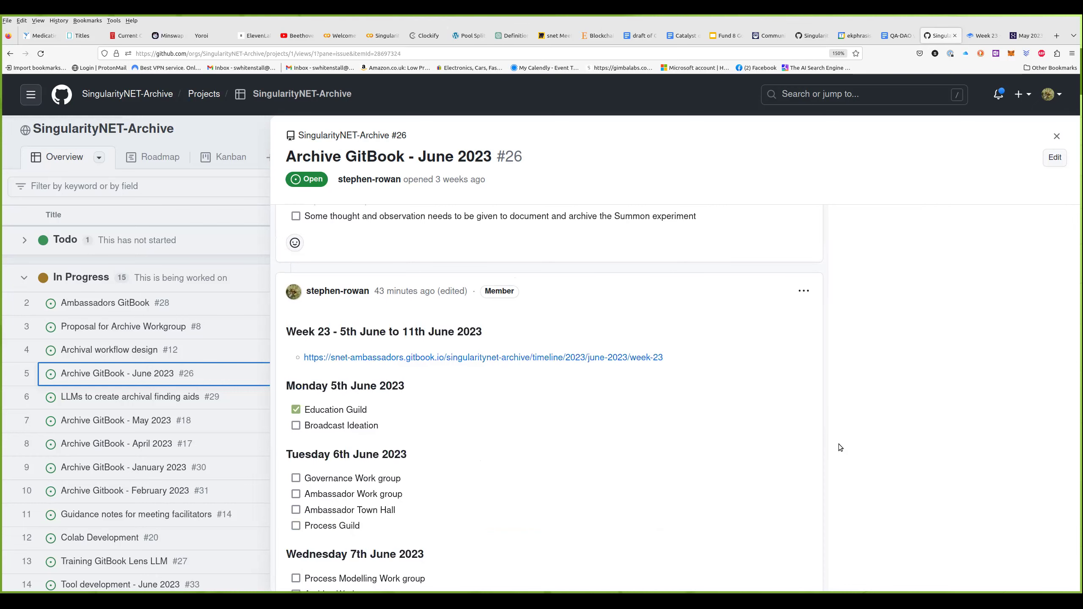
pyautogui.scroll(-3, 369, 252)
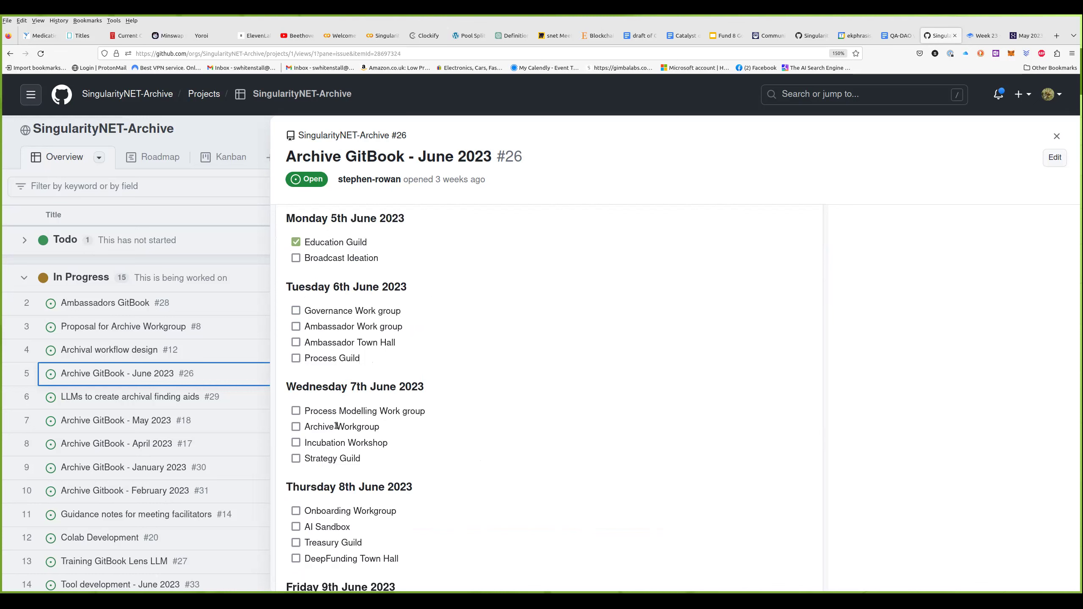
pyautogui.scroll(-2, 569, 512)
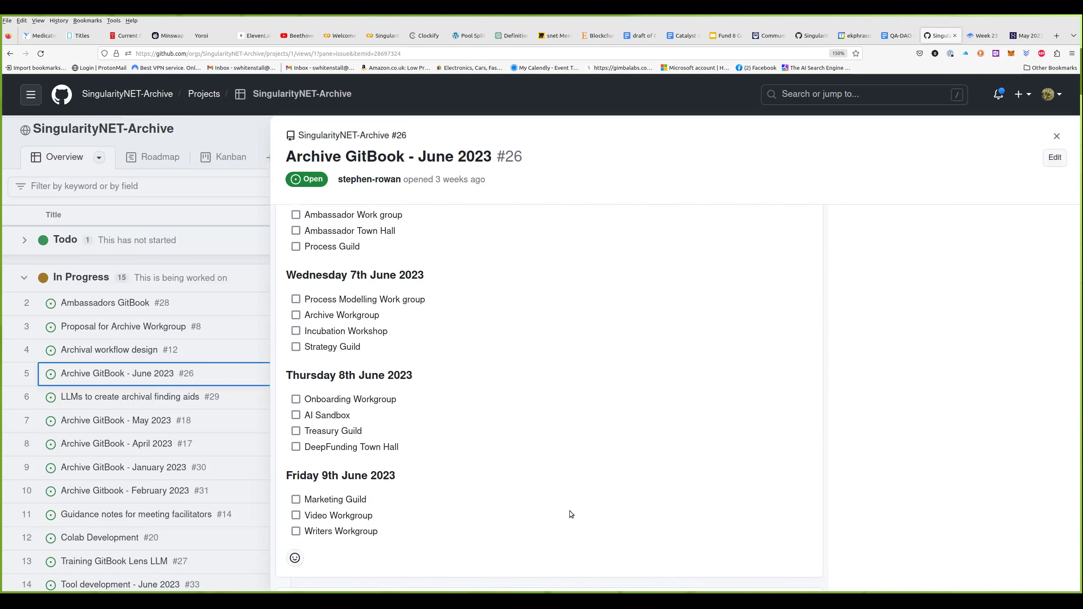
pyautogui.scroll(1, 571, 512)
pyautogui.scroll(2, 571, 514)
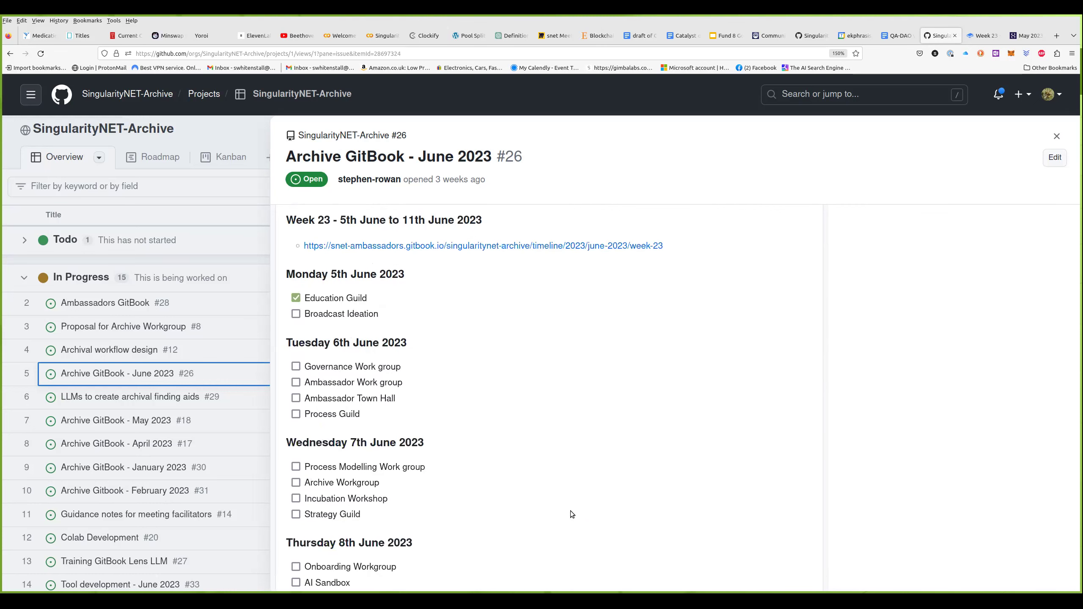
pyautogui.scroll(-1, 553, 509)
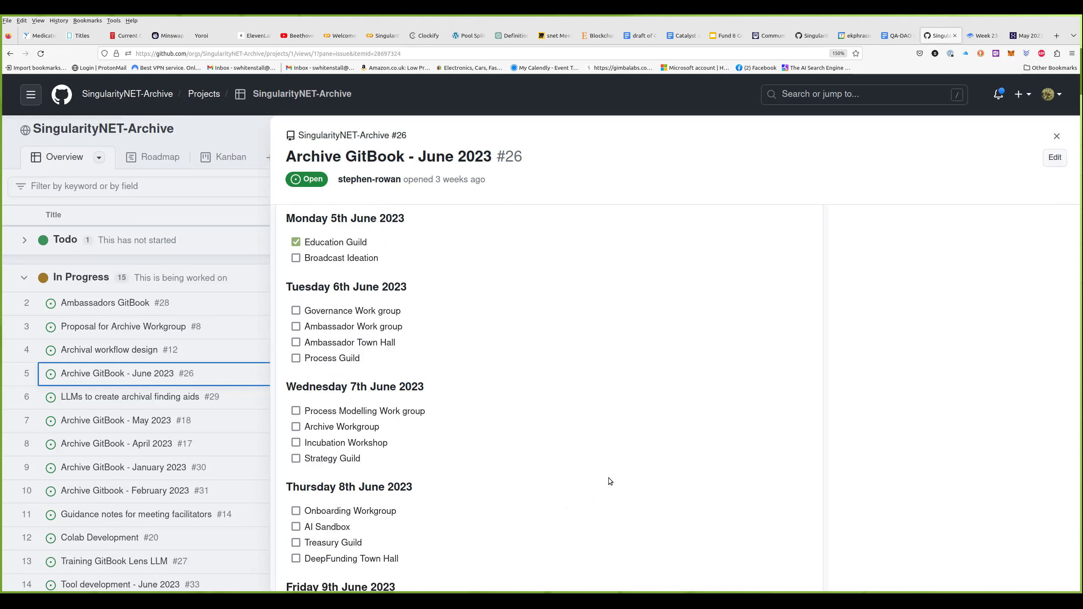
pyautogui.scroll(5, 622, 467)
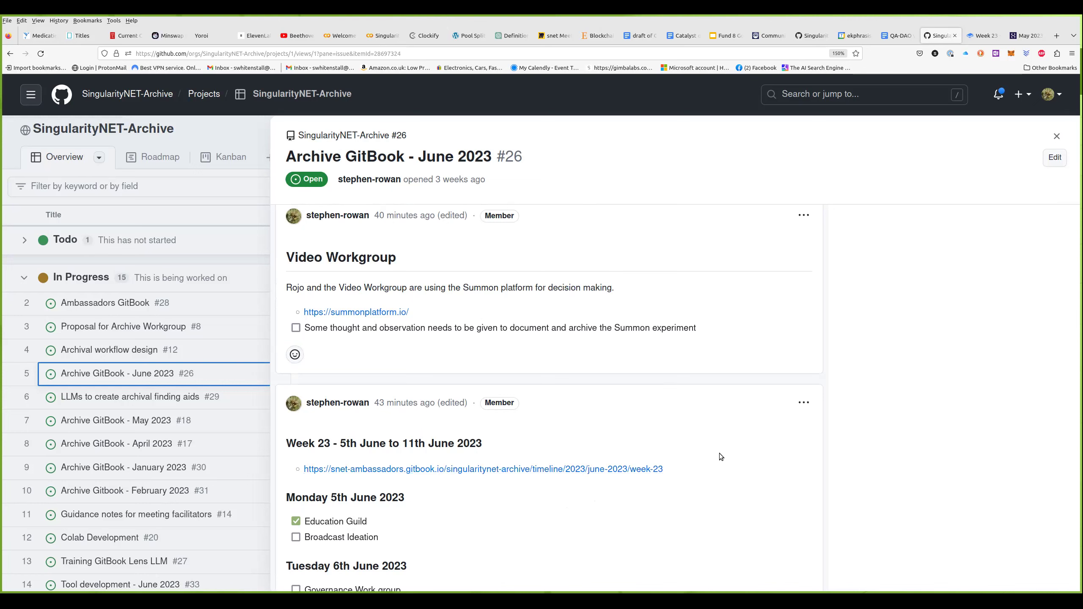
pyautogui.scroll(-10, 726, 472)
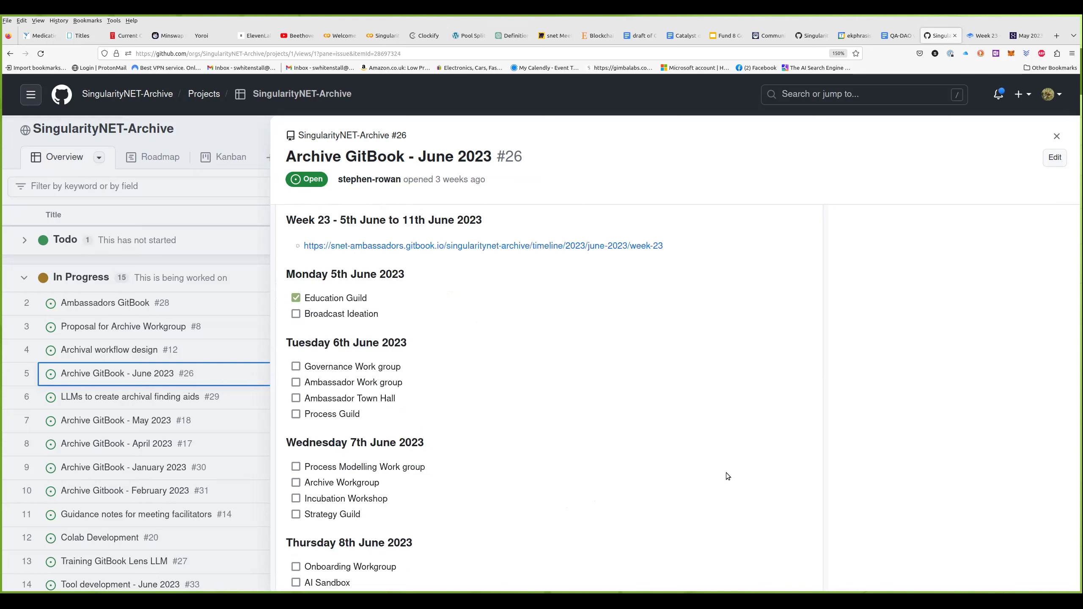
pyautogui.scroll(15, 735, 467)
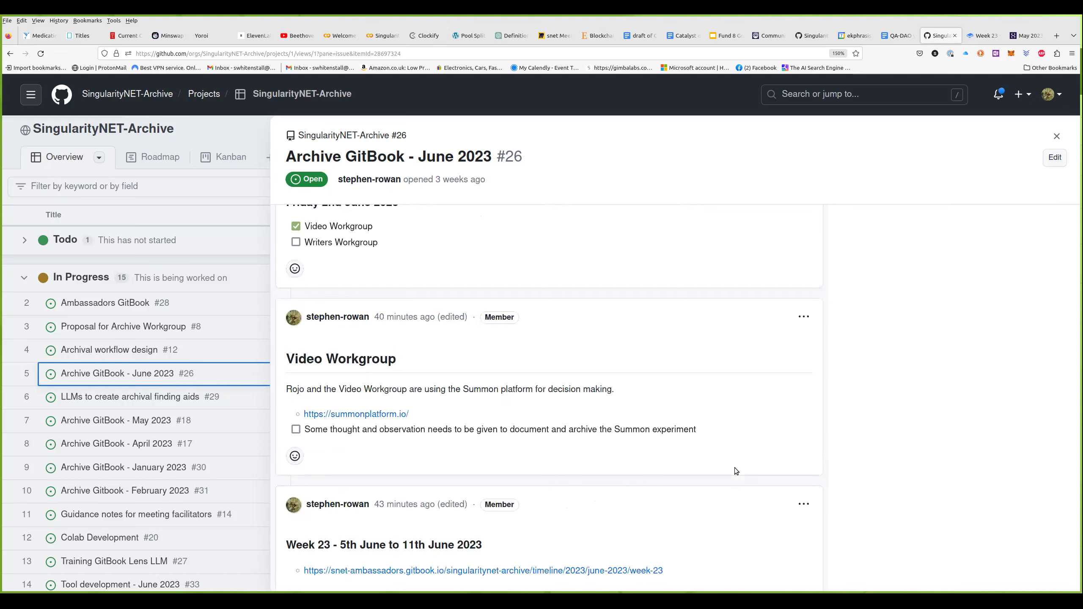
pyautogui.scroll(10, 735, 467)
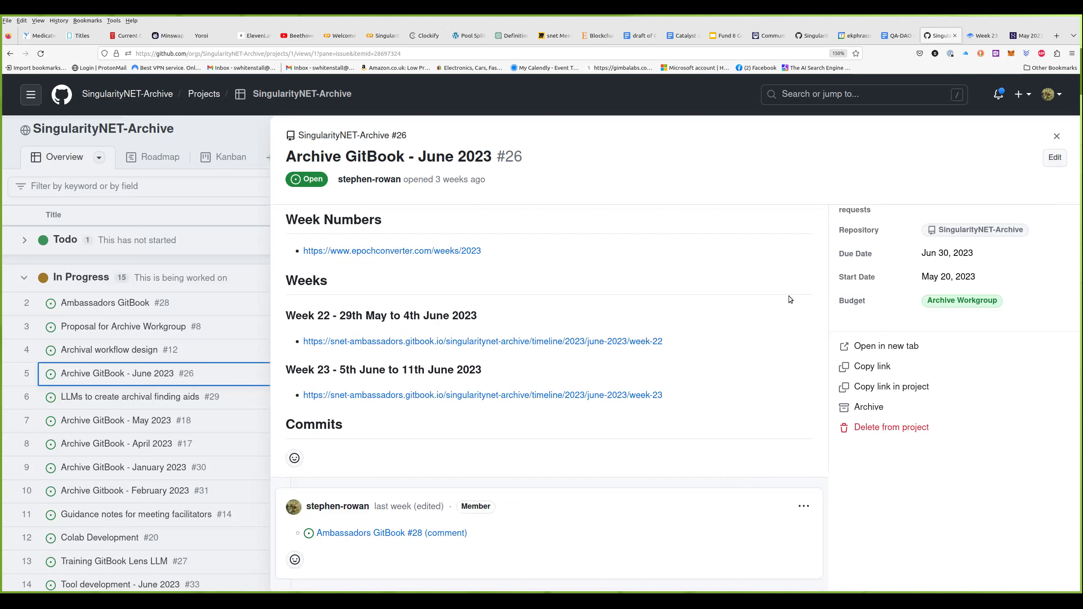
# Switch to GitBook to view the May 2023 and Week 23 archive pages, and return to the GitHub issue.
pyautogui.click(1026, 37)
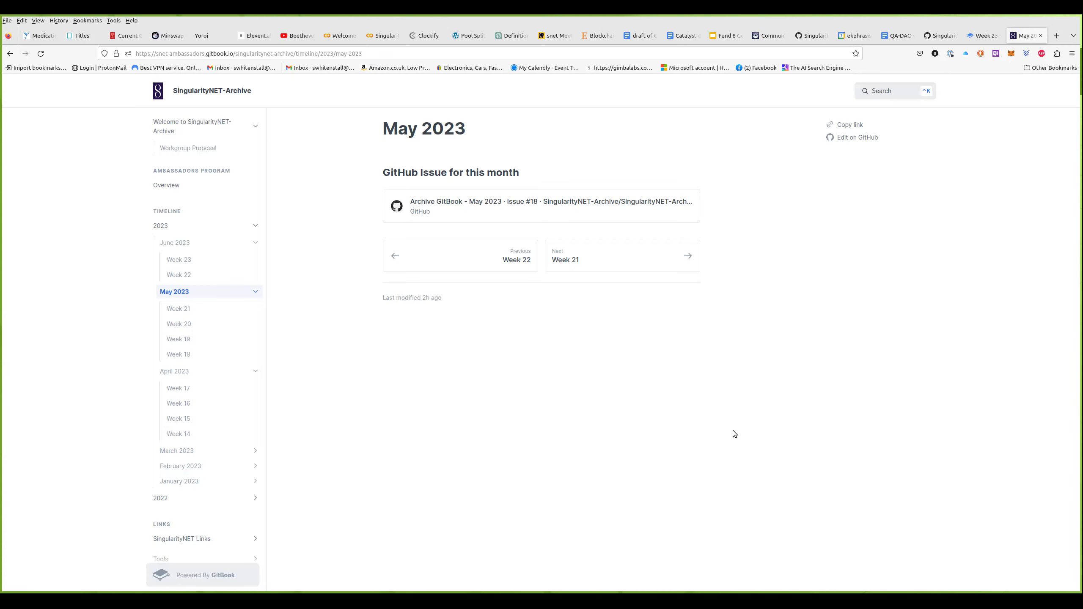
pyautogui.click(980, 36)
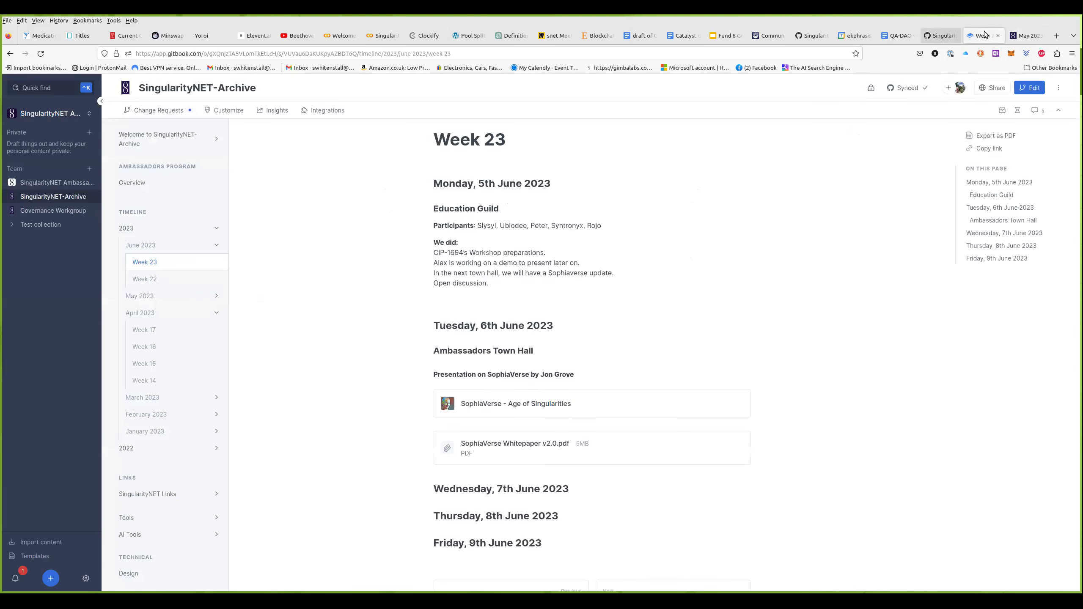
pyautogui.click(1026, 39)
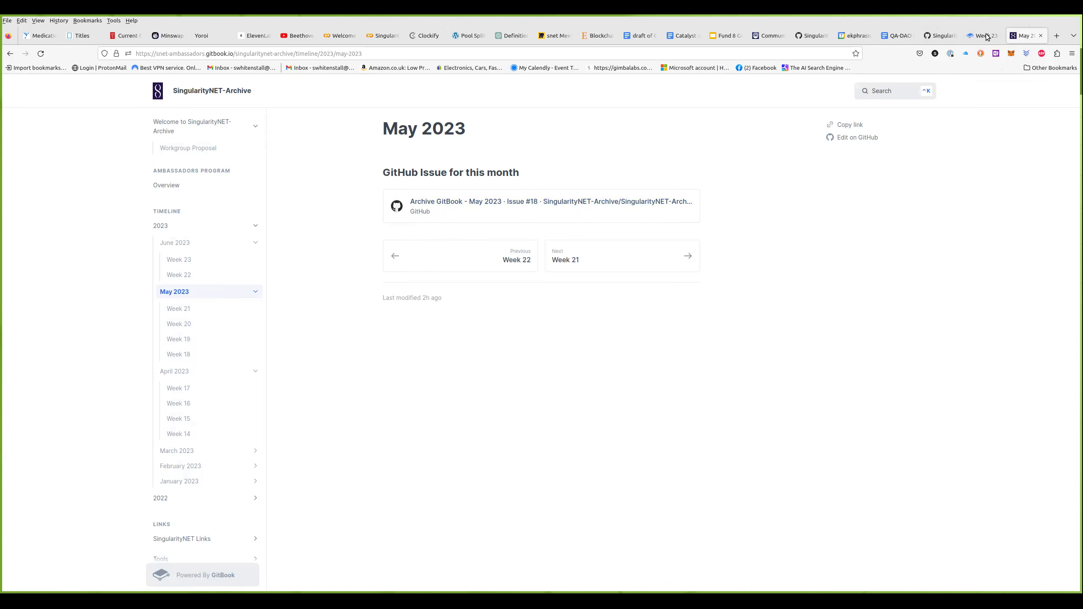
pyautogui.click(943, 36)
# Check the rest of issue #26 down to its empty comment field, and close the issue without commenting.
pyautogui.scroll(-10, 622, 432)
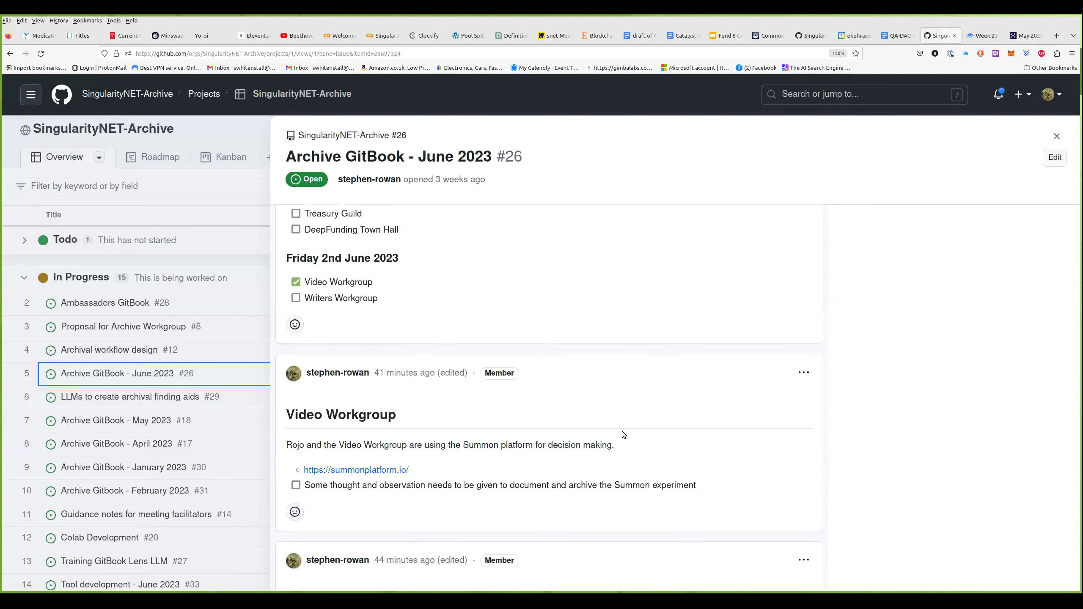
pyautogui.scroll(-5, 622, 432)
pyautogui.scroll(-4, 622, 432)
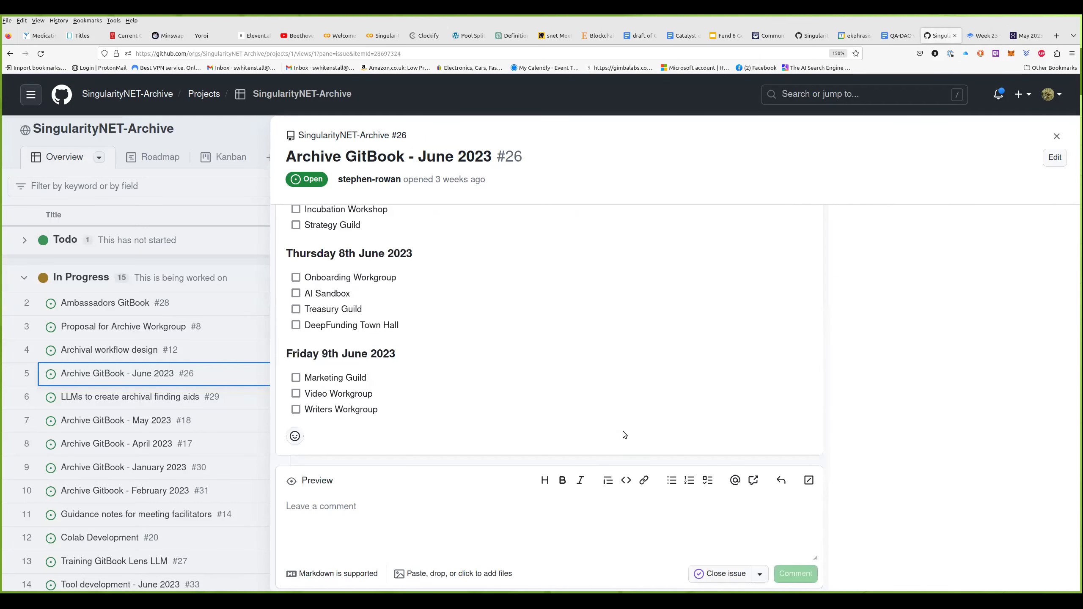
pyautogui.click(507, 529)
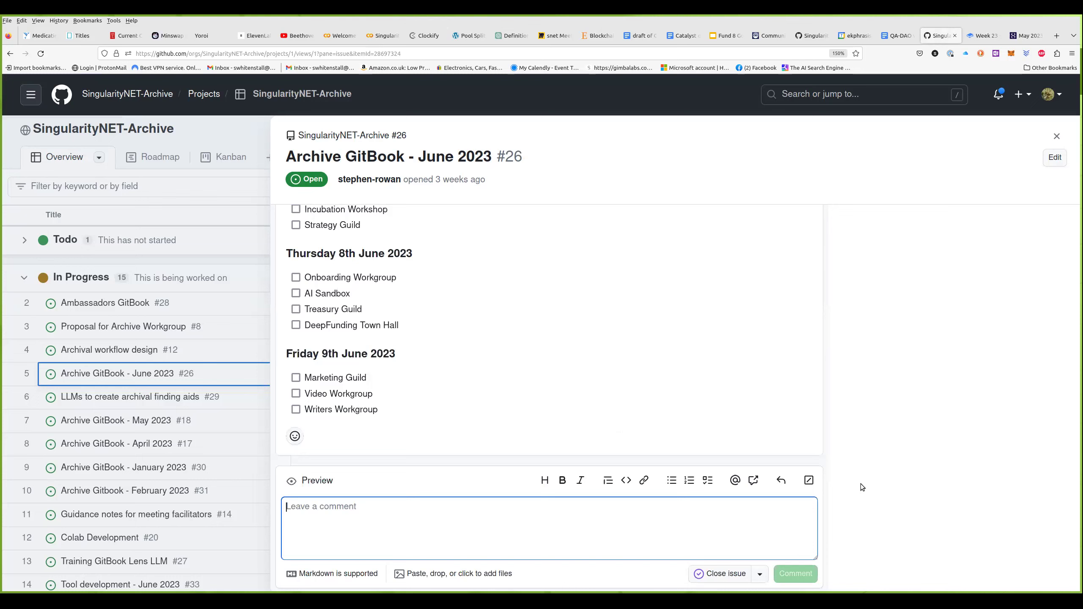
pyautogui.scroll(20, 978, 452)
pyautogui.click(1057, 136)
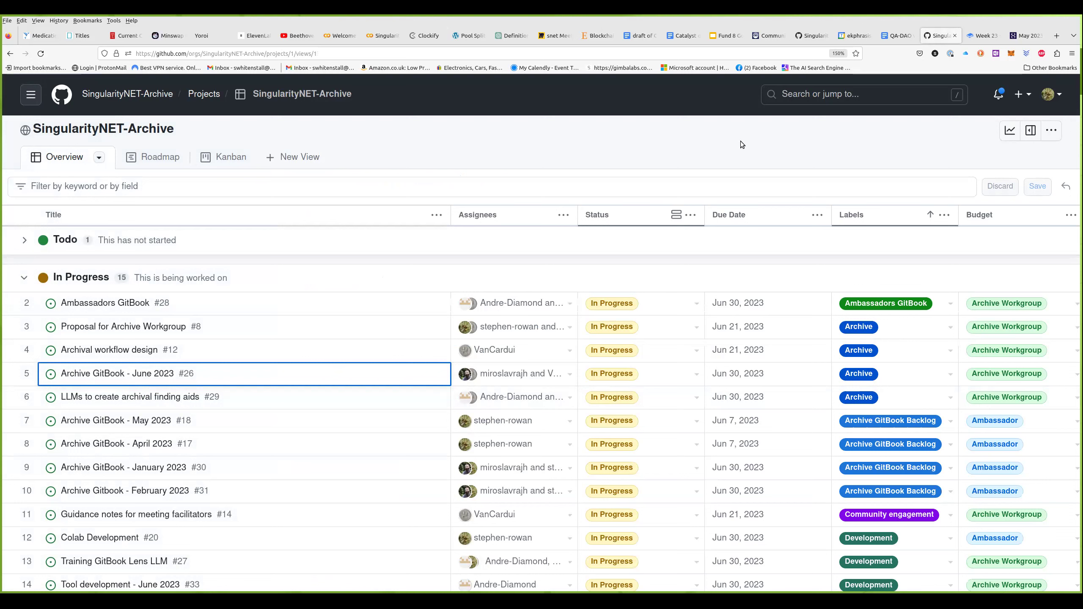
# Reopen issue #26, view its linked Week 22 GitBook page in a new tab, and close both the page and the issue.
pyautogui.click(114, 376)
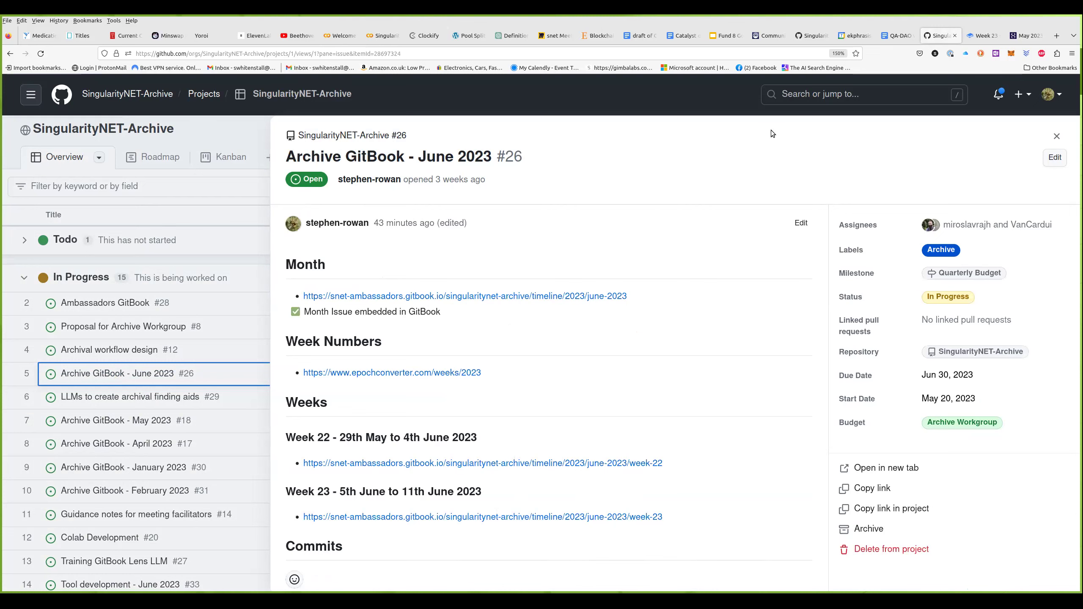
pyautogui.rightClick(610, 464)
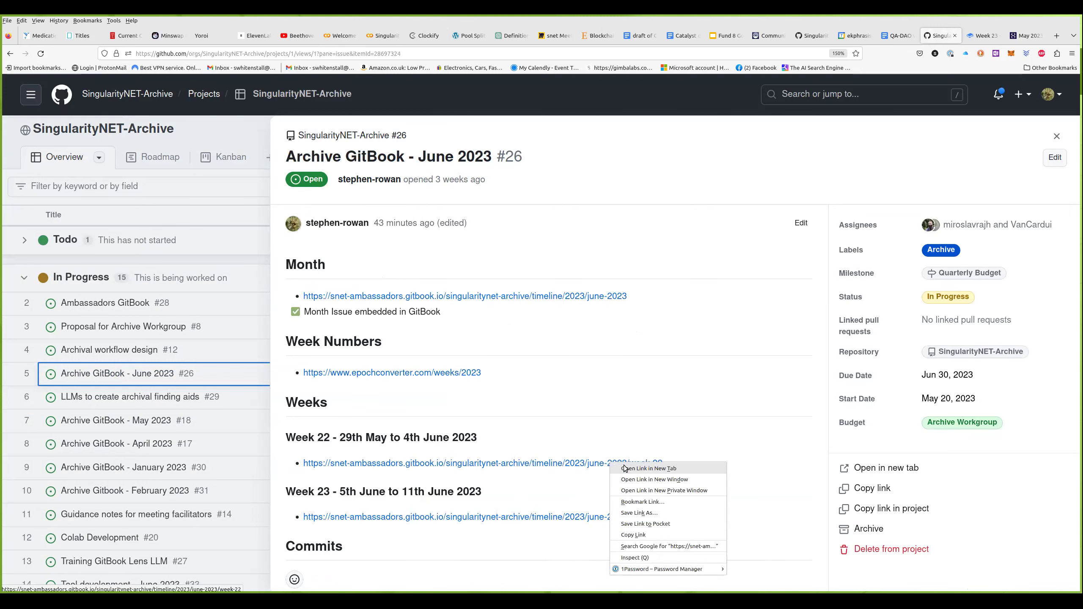
pyautogui.click(618, 467)
pyautogui.click(952, 37)
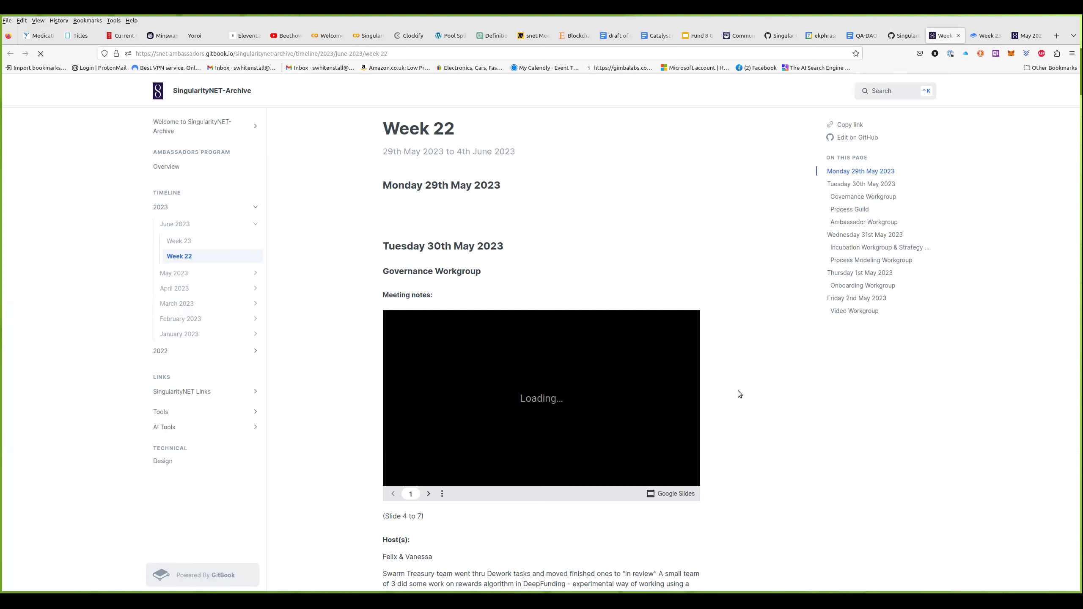
pyautogui.click(958, 36)
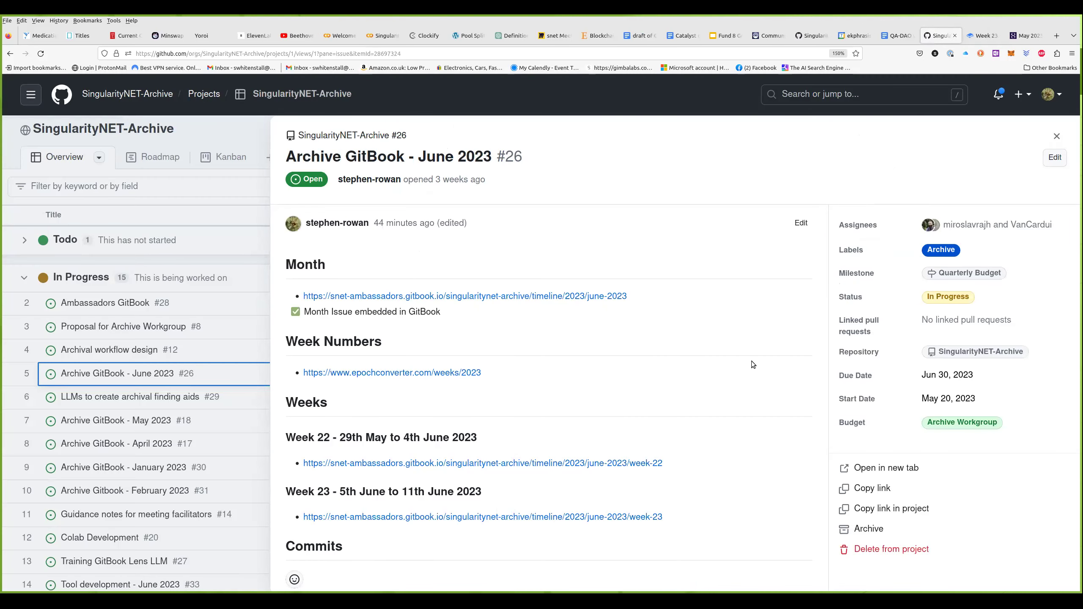
pyautogui.click(1058, 136)
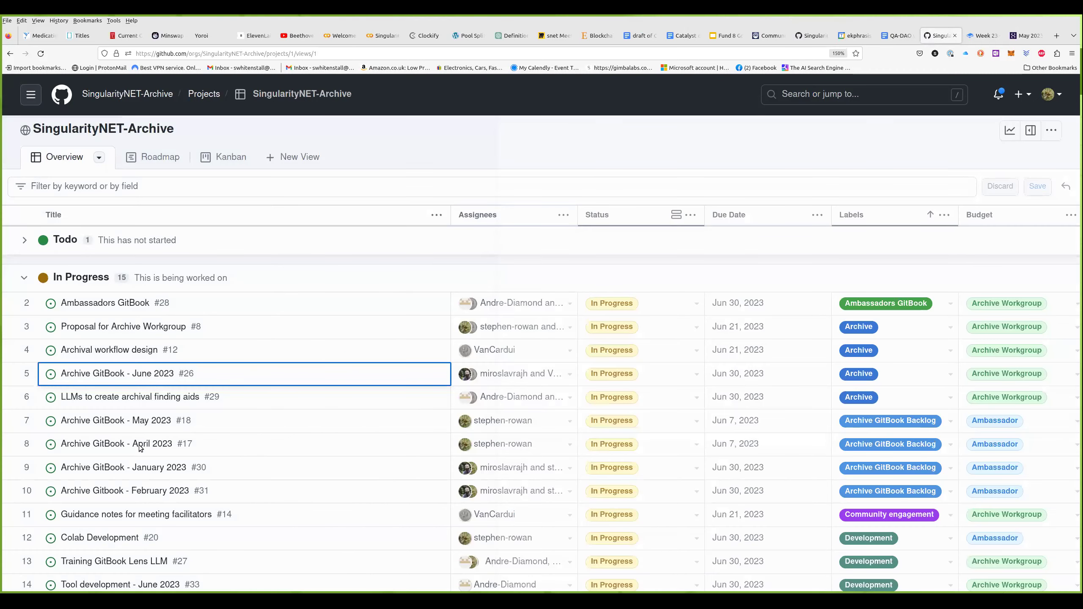
# View the LLMs to create archival finding aids issue and the Archive GitBook - June 2023 issue, and return to the board.
pyautogui.click(156, 398)
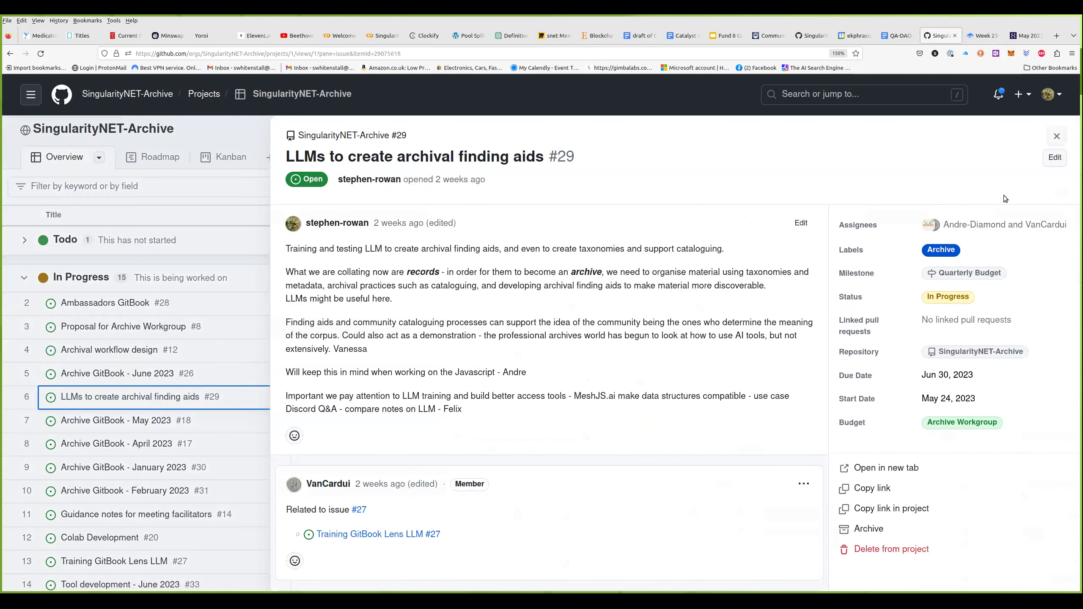
pyautogui.click(207, 425)
pyautogui.click(157, 375)
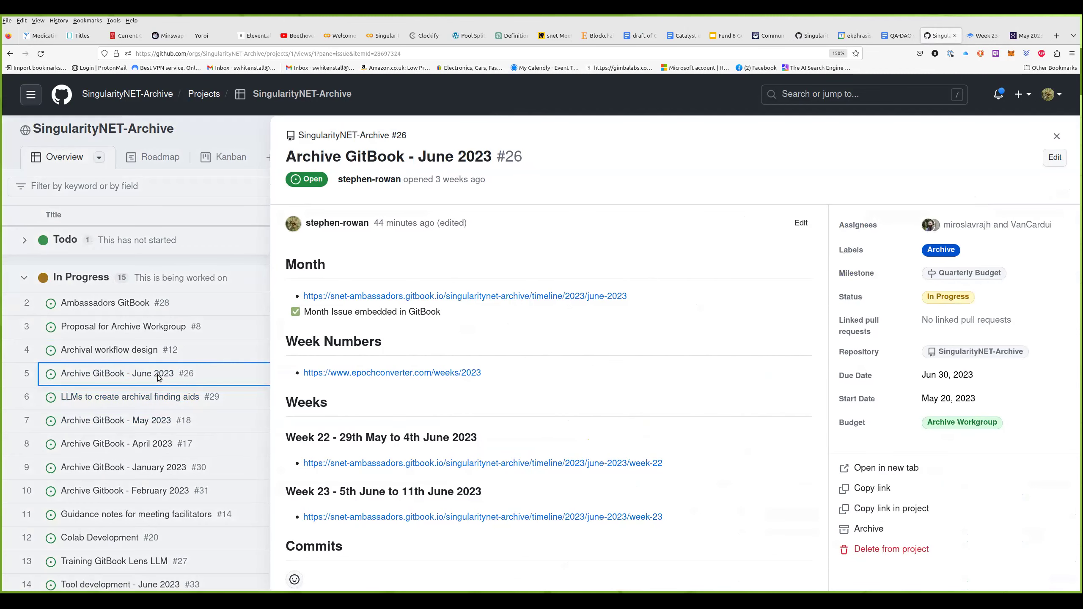
pyautogui.click(1057, 137)
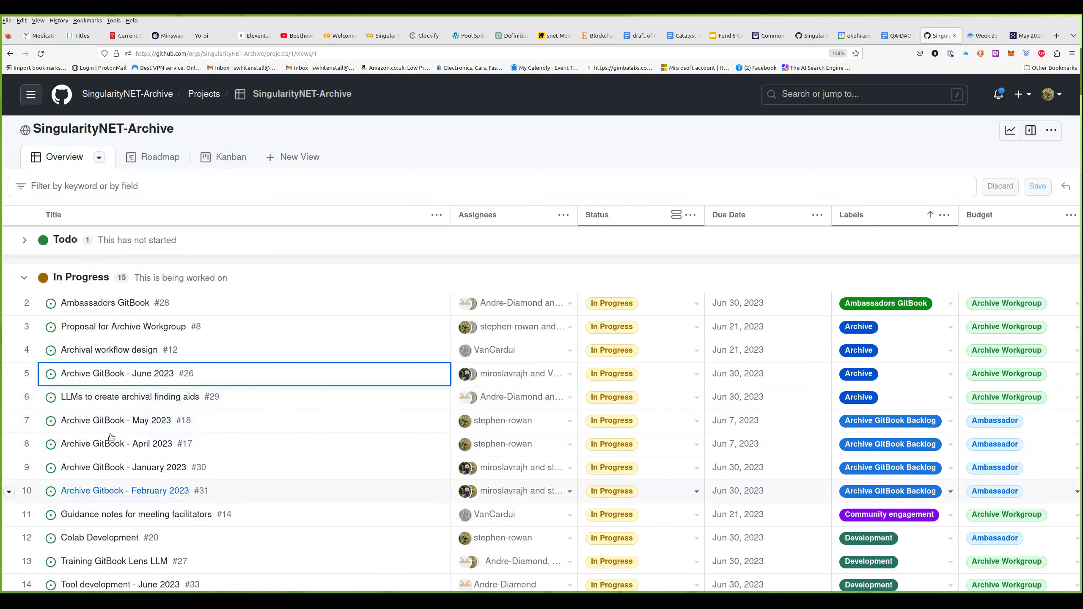
# Read the LLMs to create archival finding aids issue #29 and its comment, close it, and look over the In Progress issues.
pyautogui.click(124, 403)
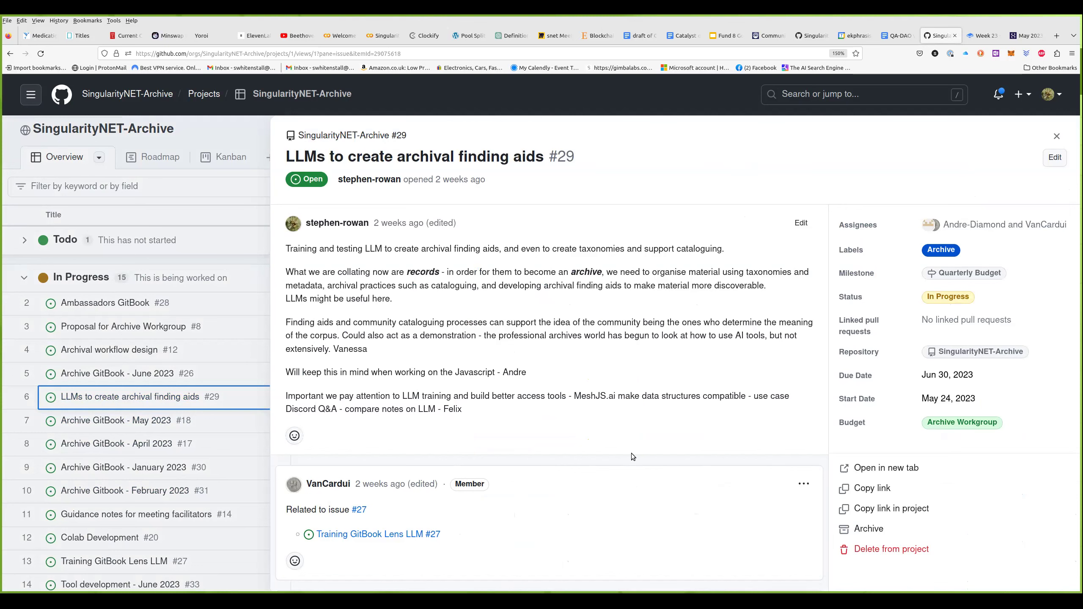
pyautogui.scroll(-3, 691, 454)
pyautogui.click(468, 519)
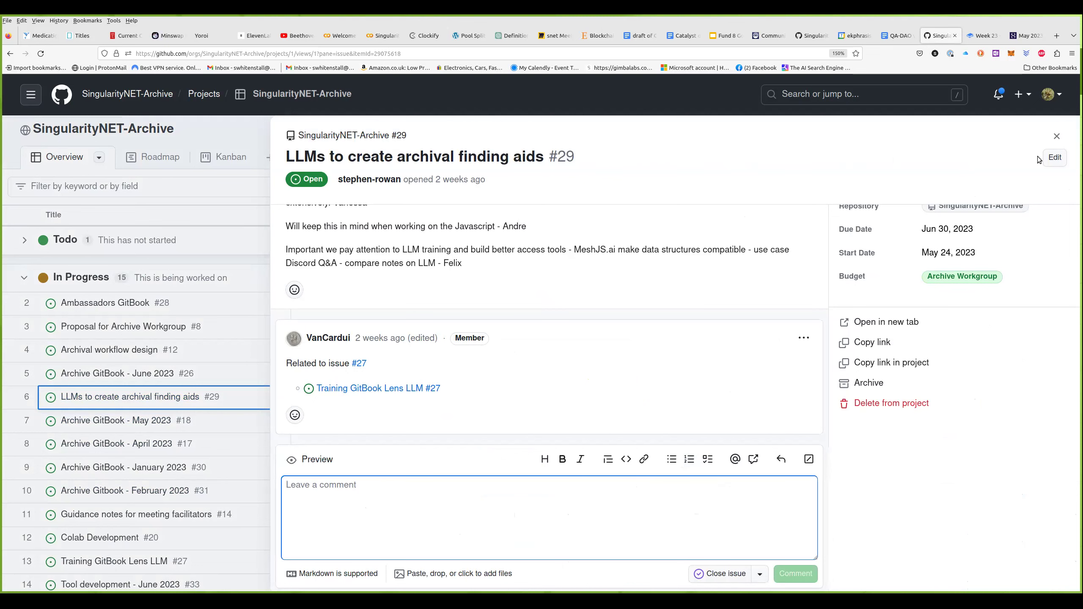
pyautogui.click(1057, 137)
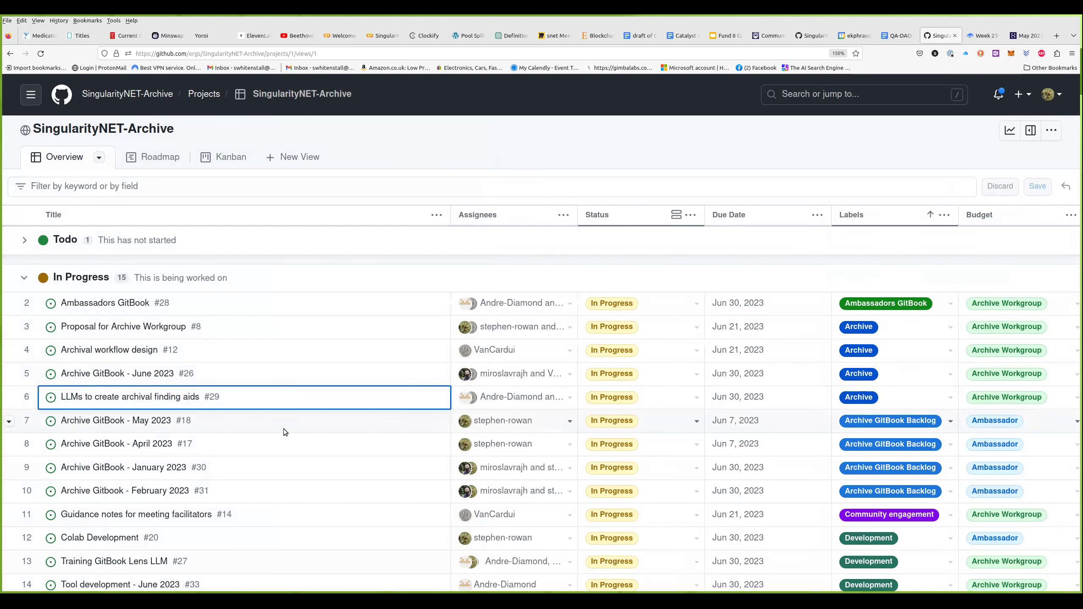
pyautogui.scroll(-3, 283, 428)
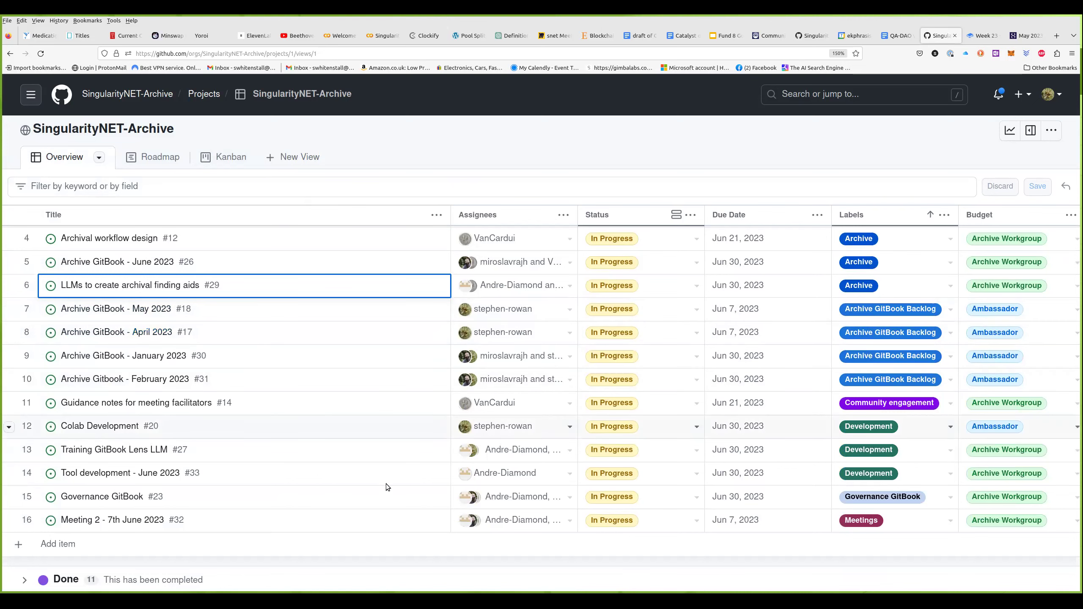
pyautogui.scroll(3, 385, 484)
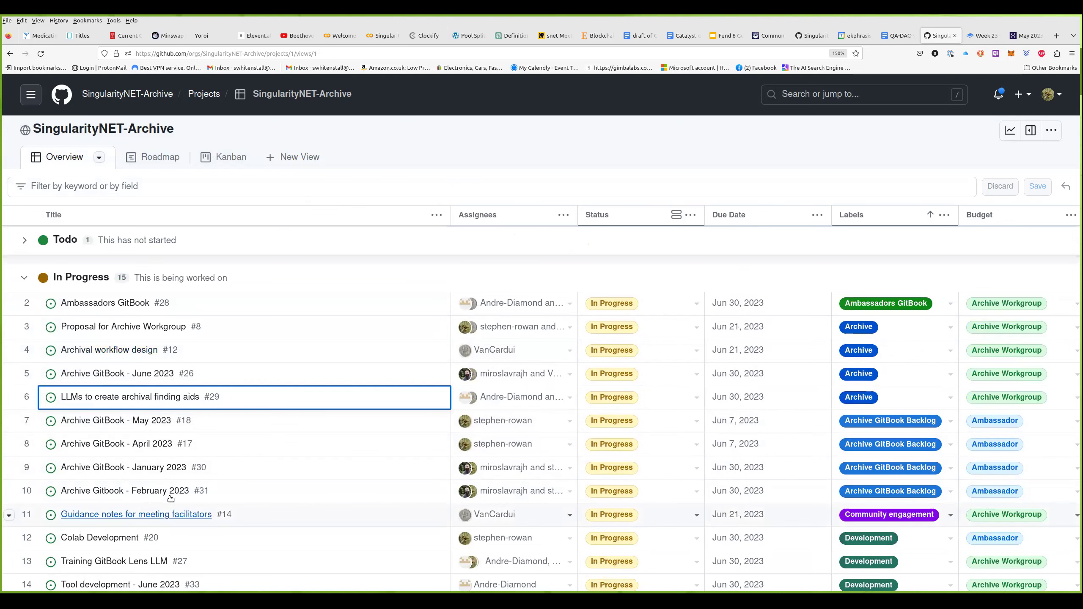
# Read the Archive GitBook - May 2023 issue #18, including its week links and commits section, and return to the board.
pyautogui.scroll(-2, 171, 498)
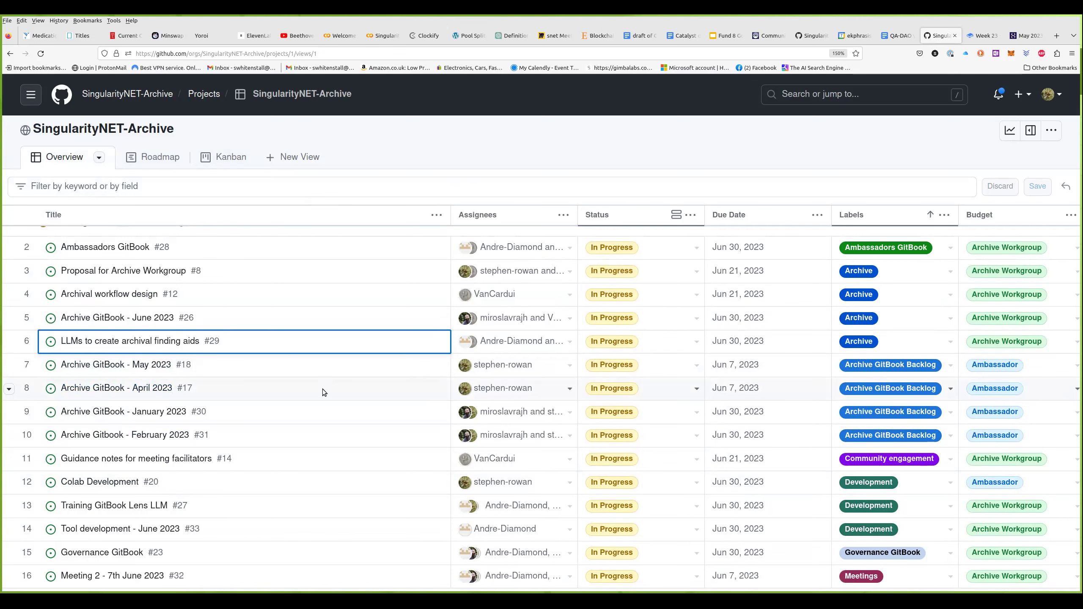
pyautogui.click(145, 368)
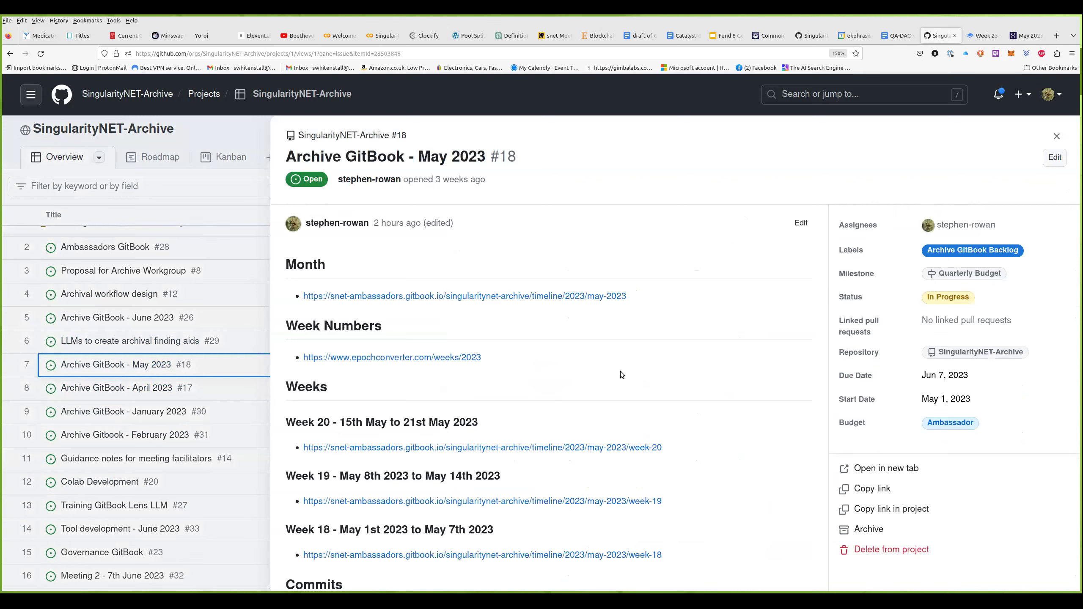
pyautogui.scroll(-3, 665, 377)
pyautogui.scroll(2, 674, 386)
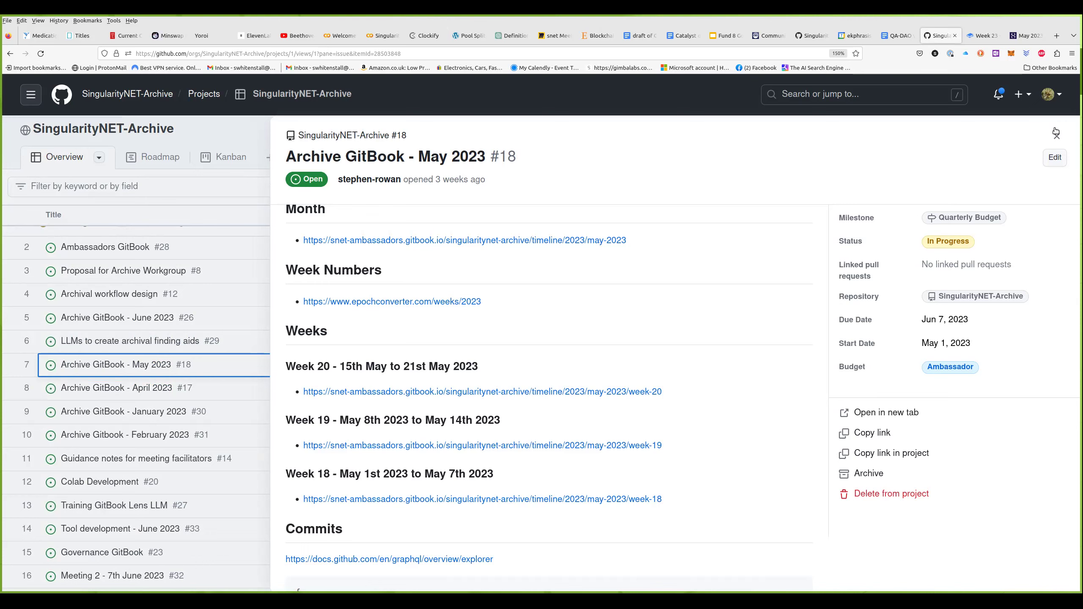
pyautogui.scroll(-1, 677, 420)
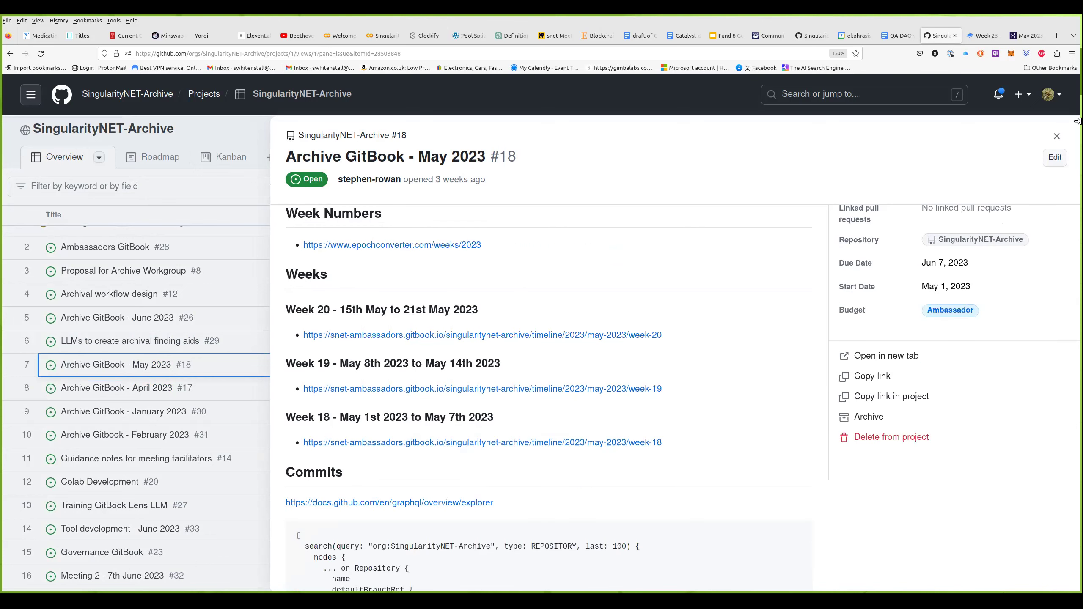
pyautogui.scroll(3, 678, 420)
pyautogui.click(1057, 137)
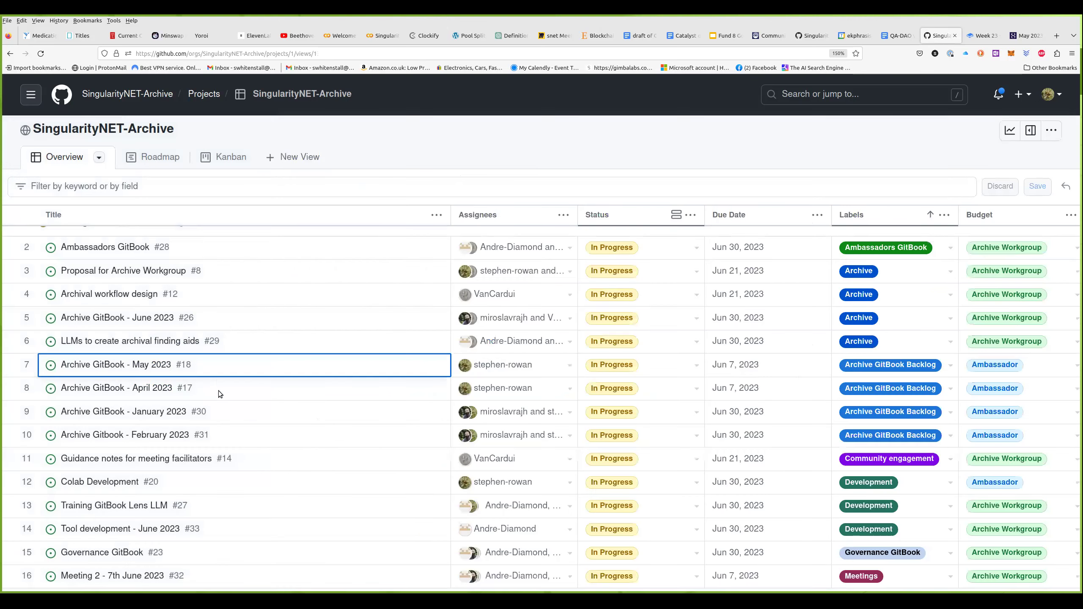
# Check the week entries in the Archive GitBook - April 2023 issue #17, close it, and look over the In Progress issues.
pyautogui.click(158, 389)
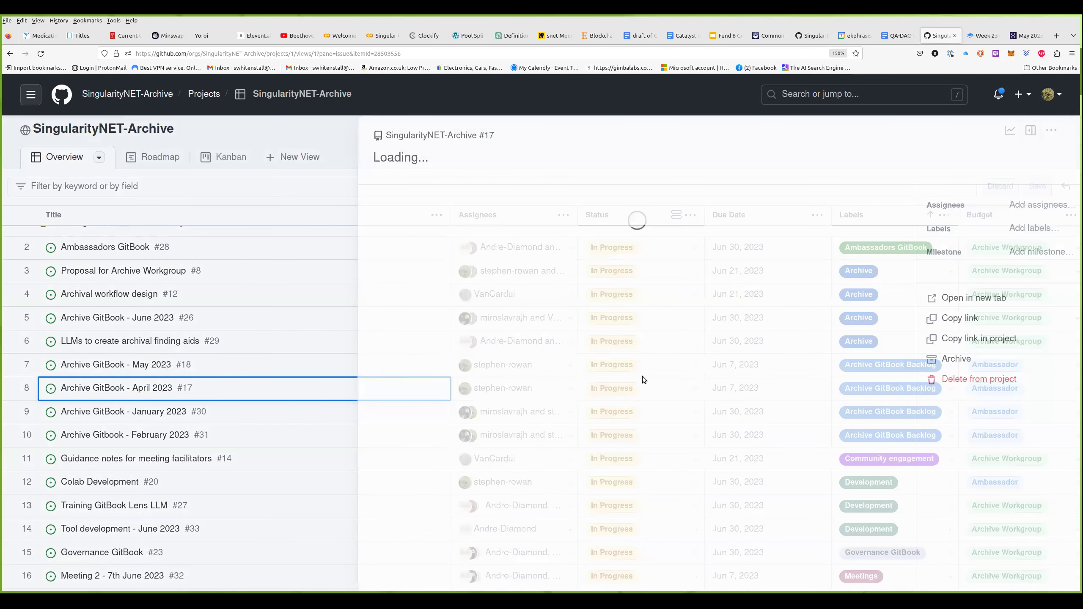
pyautogui.scroll(-2, 427, 483)
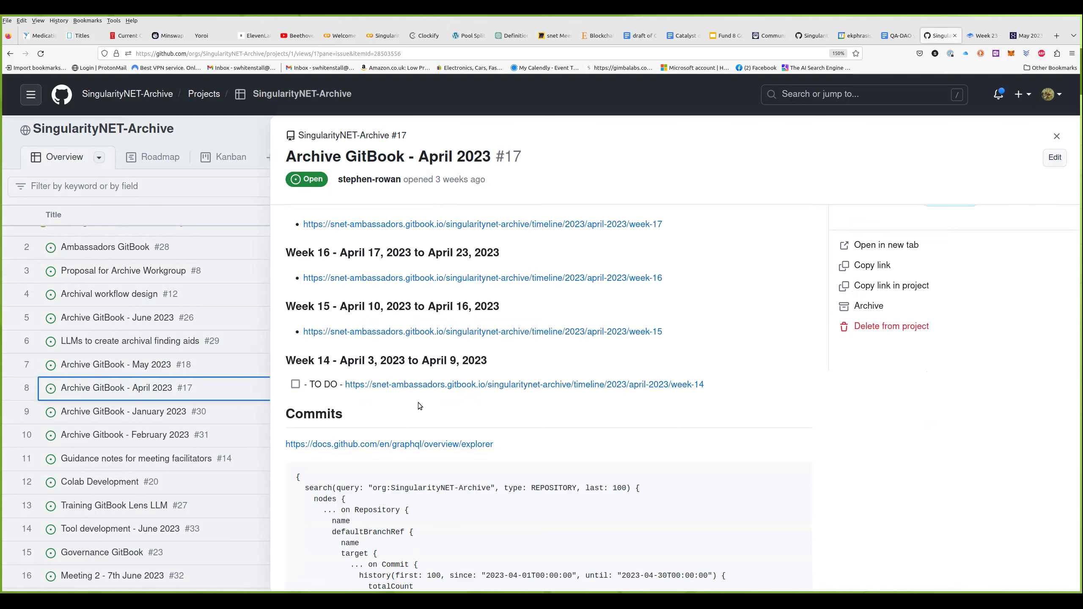
pyautogui.click(1057, 137)
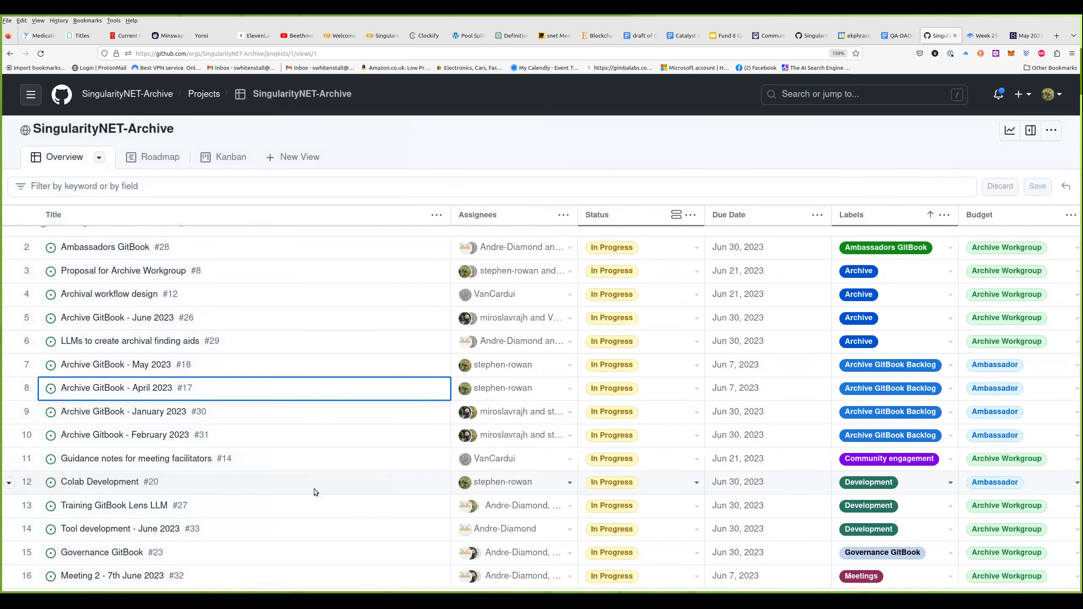
pyautogui.scroll(1, 306, 398)
pyautogui.scroll(-1, 309, 413)
pyautogui.scroll(2, 307, 411)
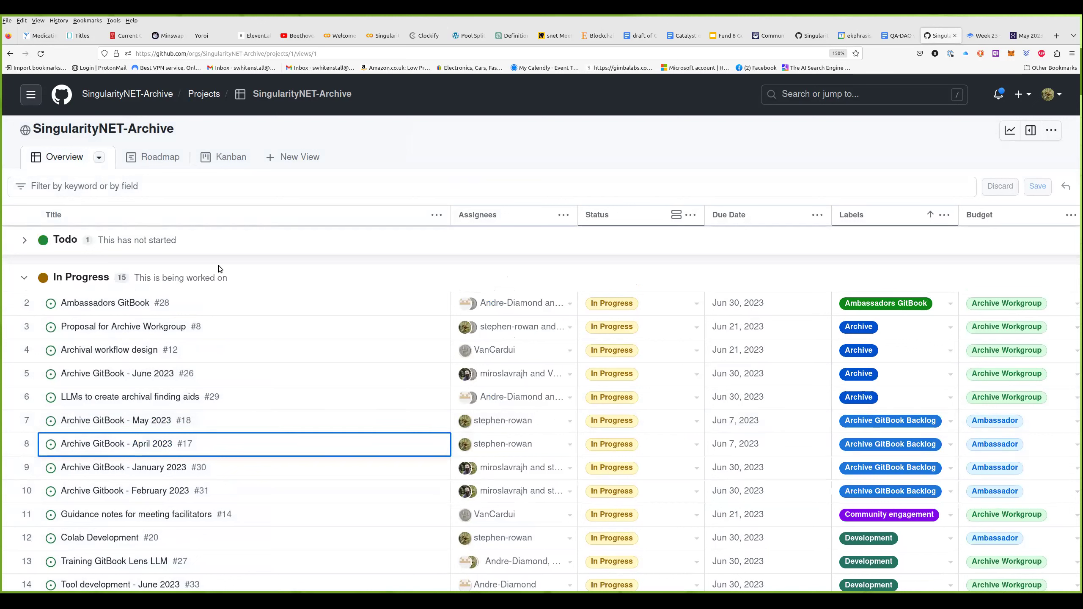
pyautogui.scroll(-2, 303, 456)
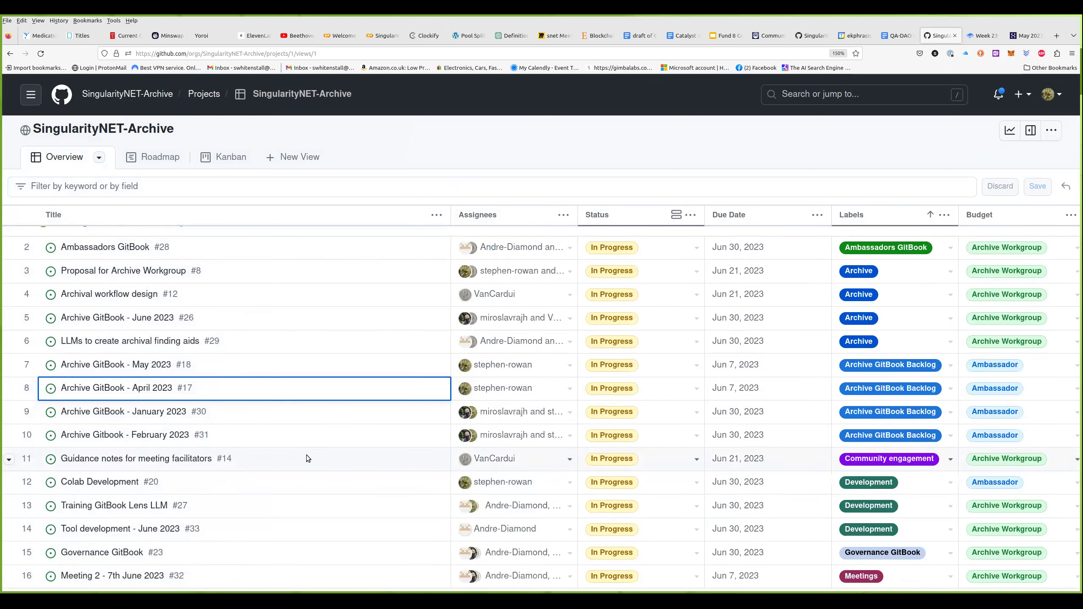
pyautogui.scroll(2, 312, 454)
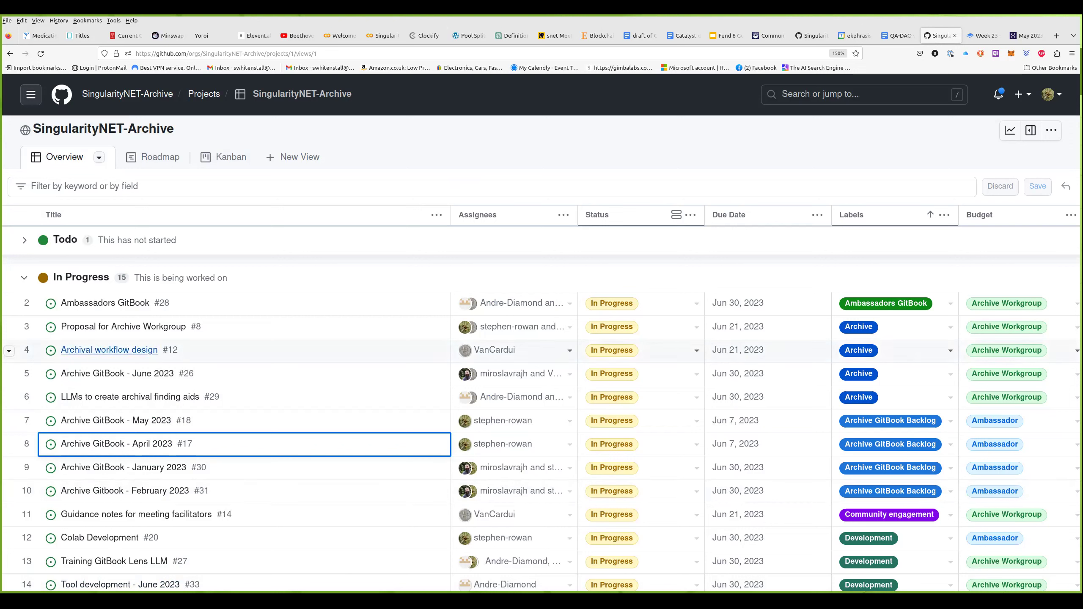
# In the May 2023 issue #18, start a comment with the bullet "What are requirements before closing Archive Backlog Month", credited to the member.
pyautogui.click(160, 421)
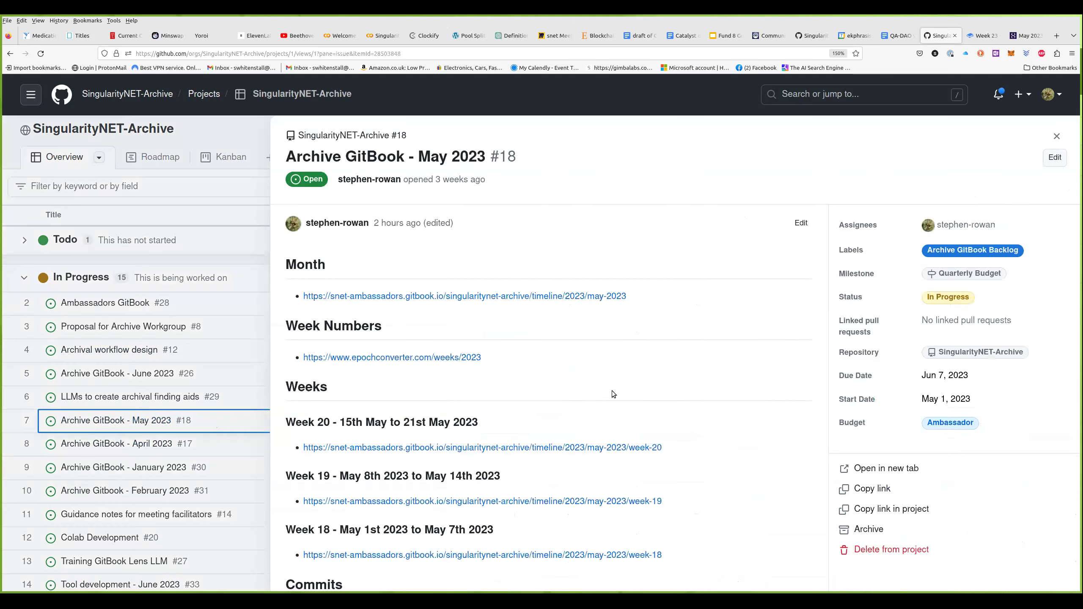
pyautogui.scroll(-15, 647, 393)
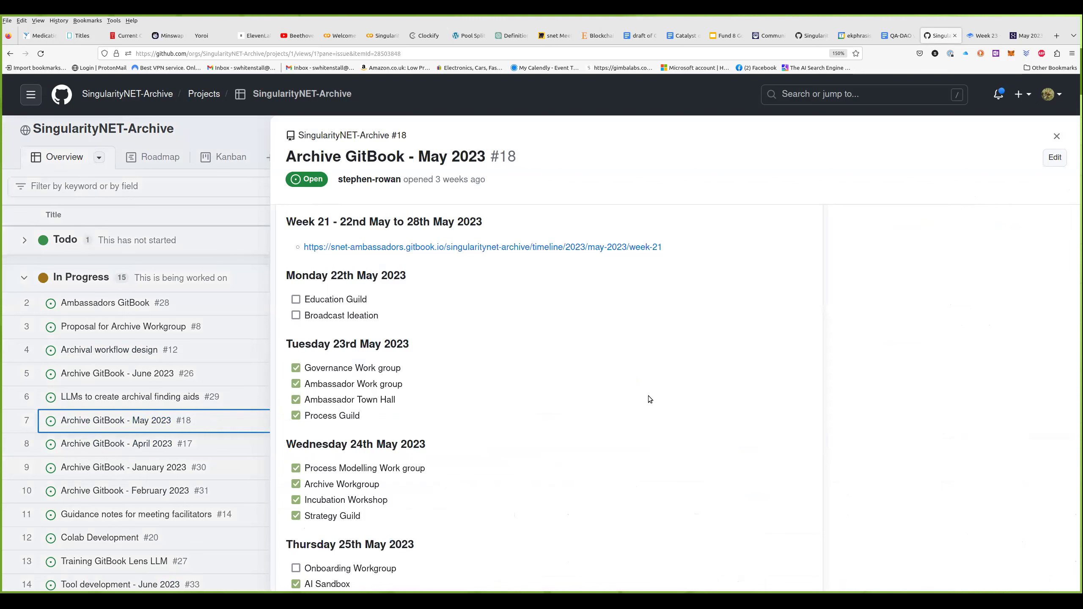
pyautogui.click(453, 504)
pyautogui.write('- ')
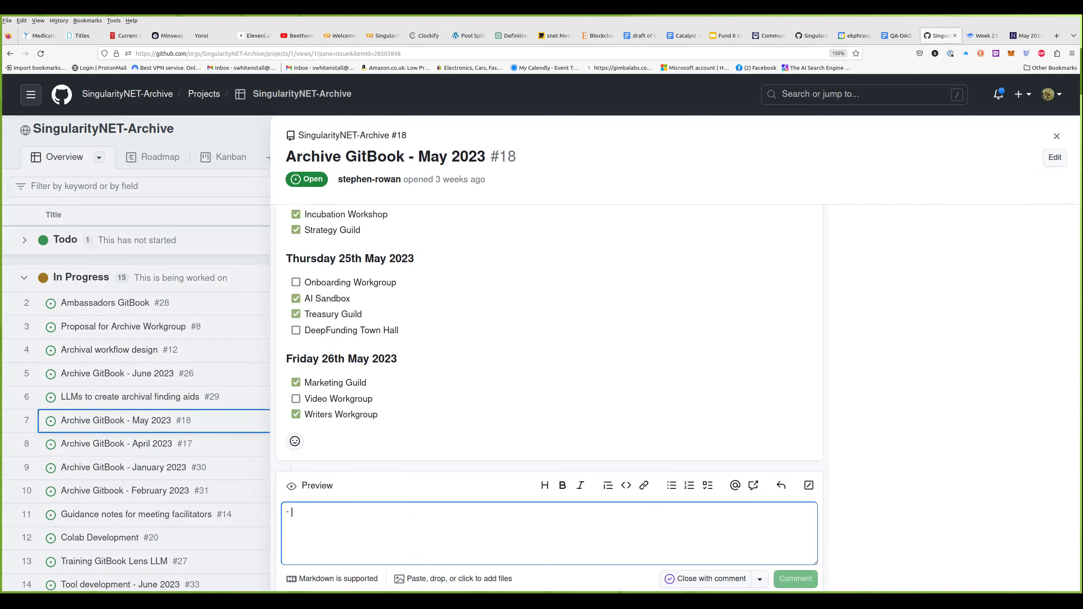
pyautogui.write('W')
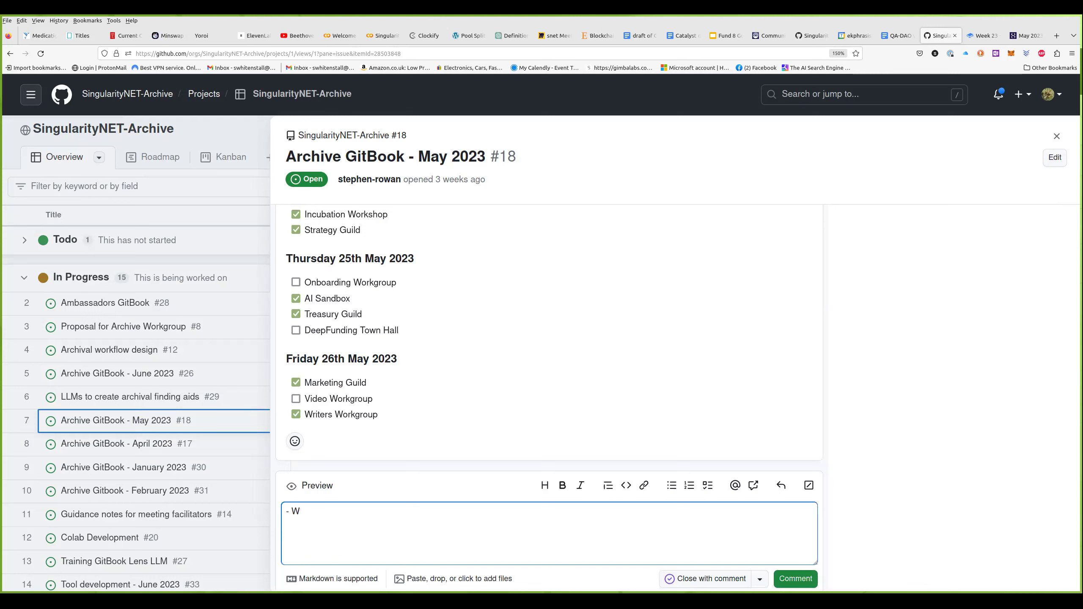
pyautogui.write('hat are requirements before closing')
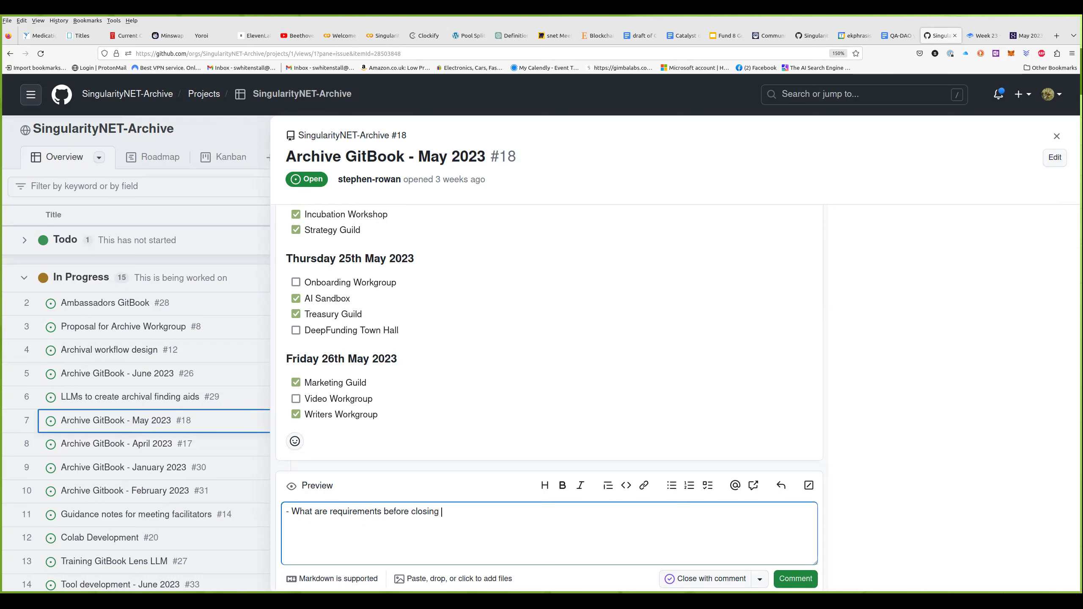
pyautogui.write(' Archive Backlog Month - Tevo')
pyautogui.click(559, 512)
pyautogui.press('Return')
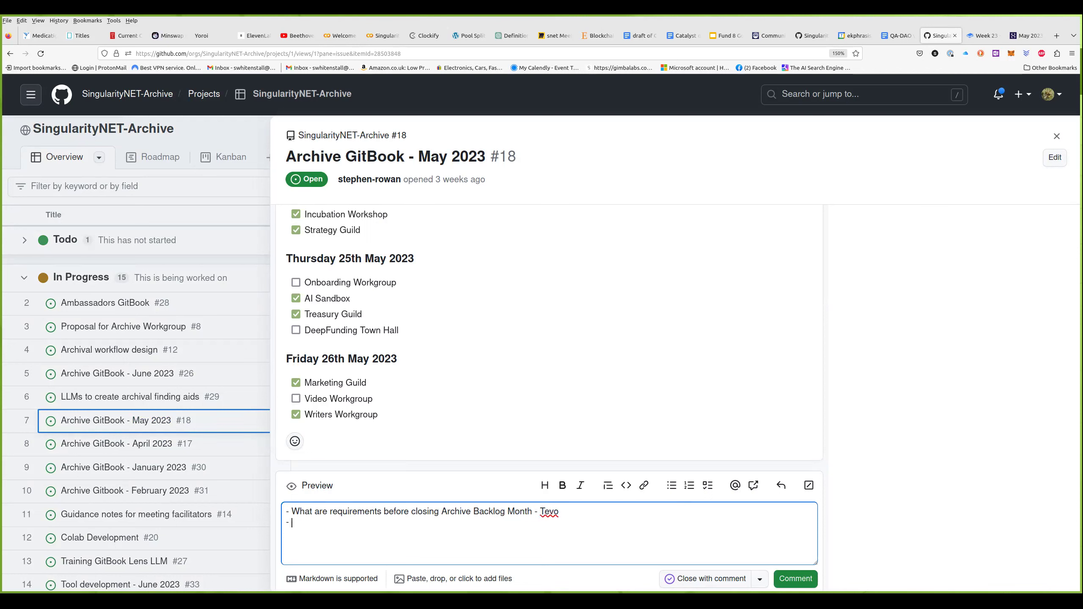
# Add a second bullet, "Once change go back to Archive Backlog Month", followed by a dash and the member's name.
pyautogui.write('Once change go back to  Archive Bac')
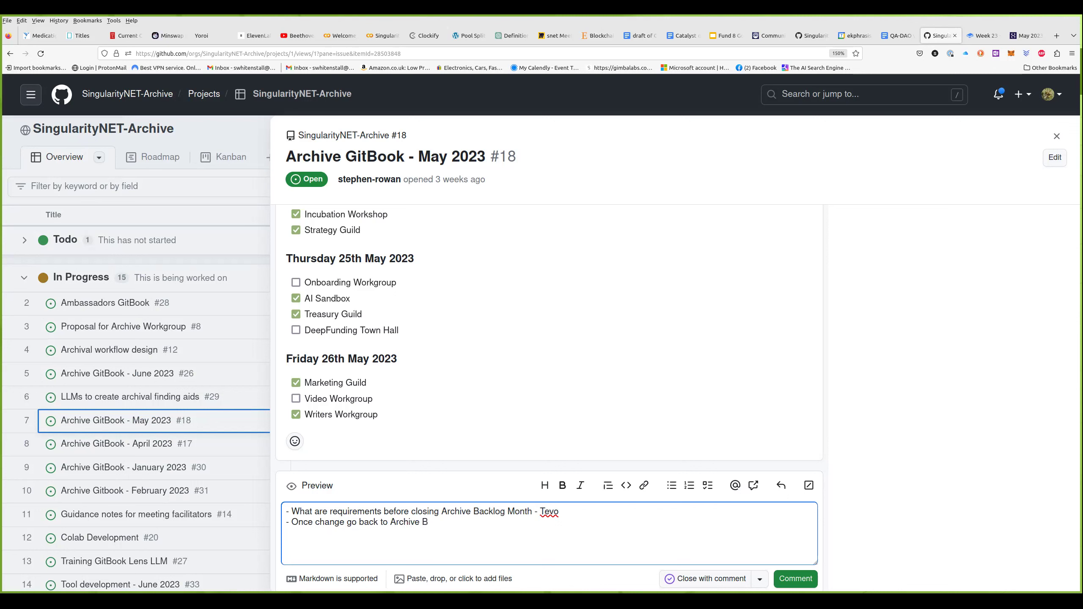
pyautogui.write('klog Month _ tevo')
pyautogui.press('Return')
pyautogui.click(482, 523)
pyautogui.press('BackSpace')
pyautogui.write('-')
pyautogui.press('Delete')
pyautogui.write('Tevo')
pyautogui.press('Return')
# Add a third bullet, "Workflow to cover backlog - what it means for a Month to be completed ?", followed by the member's name.
pyautogui.write('Workflow to')
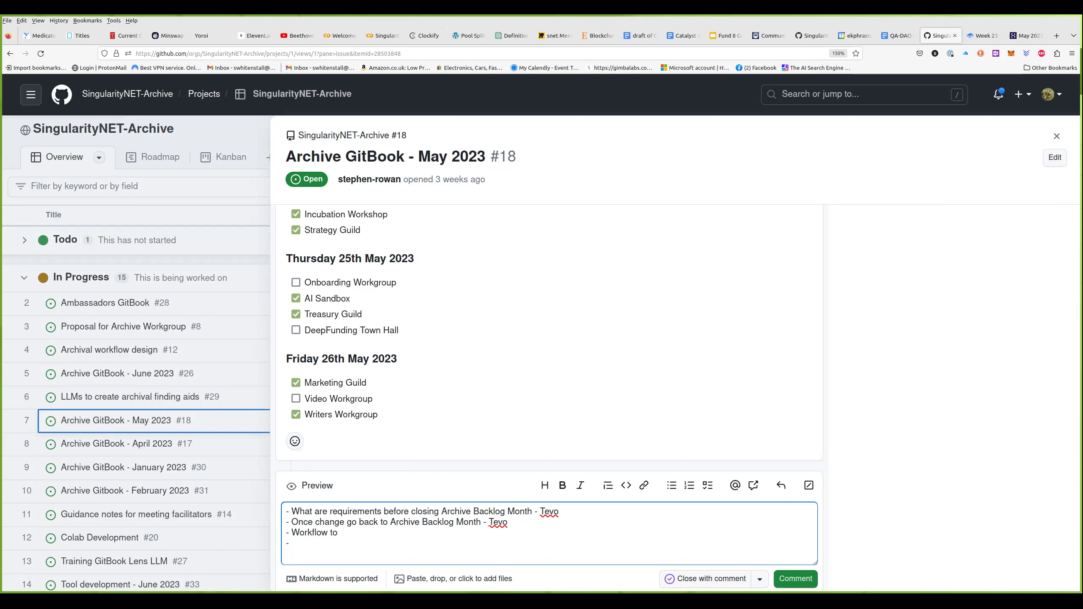
pyautogui.write(' cover')
pyautogui.write('b\\')
pyautogui.write('ac')
pyautogui.write('klog - wh')
pyautogui.write('at it me')
pyautogui.write('ans f')
pyautogui.write('or ')
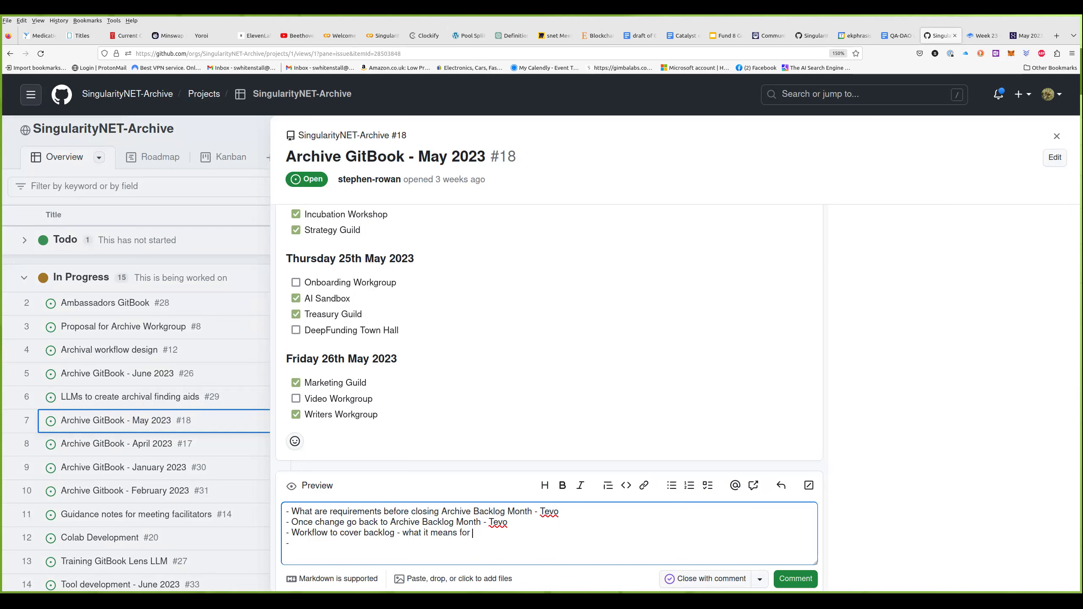
pyautogui.write('a Month to be completed ? - Tevo')
pyautogui.press('Return')
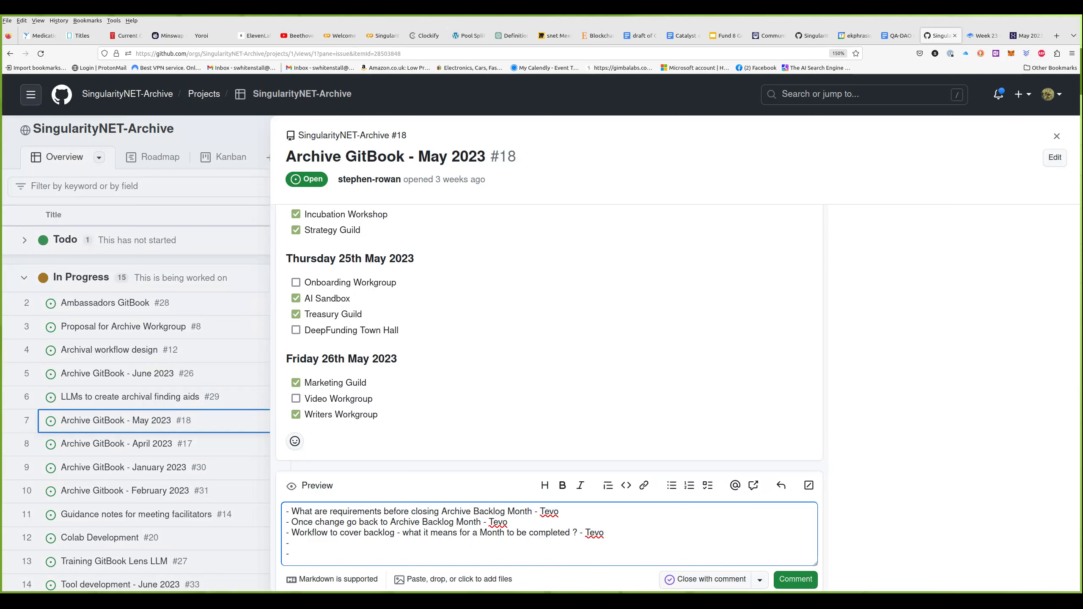
# Add a fourth bullet reading "WG lead or Discord name or tag against WG to check past records -".
pyautogui.write('WG leaD')
pyautogui.press('BackSpace')
pyautogui.write('d or Discord name or tag')
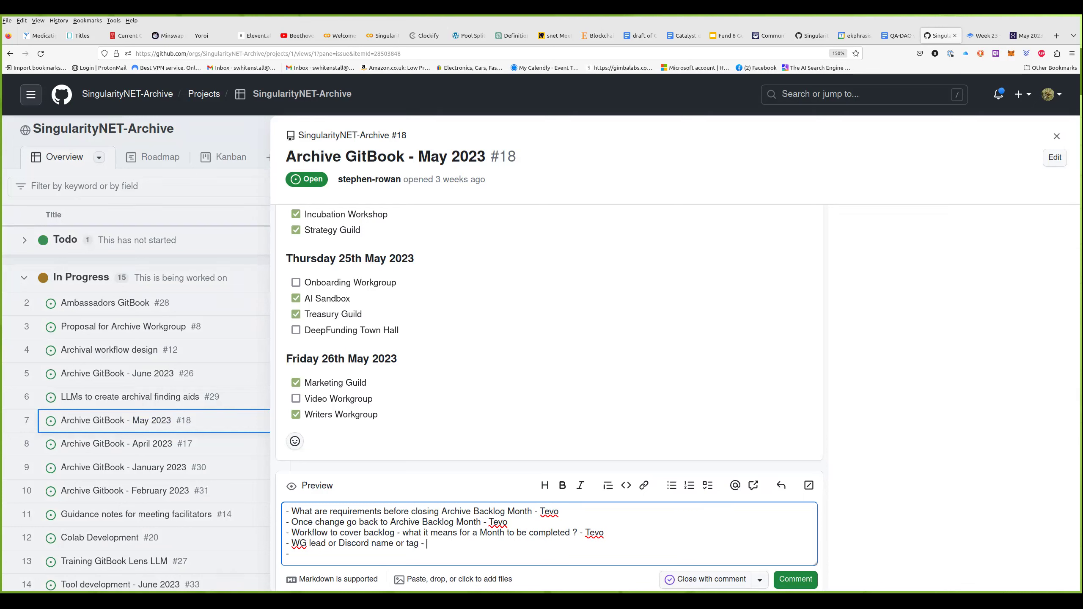
pyautogui.write(' aga -')
pyautogui.press('BackSpace')
pyautogui.write('against WG to check')
pyautogui.write(' record')
pyautogui.click(509, 543)
pyautogui.write('past')
pyautogui.press('Right')
pyautogui.press('Right')
pyautogui.press('Right')
pyautogui.press('Right')
pyautogui.press('Right')
pyautogui.press('Right')
pyautogui.write('s -')
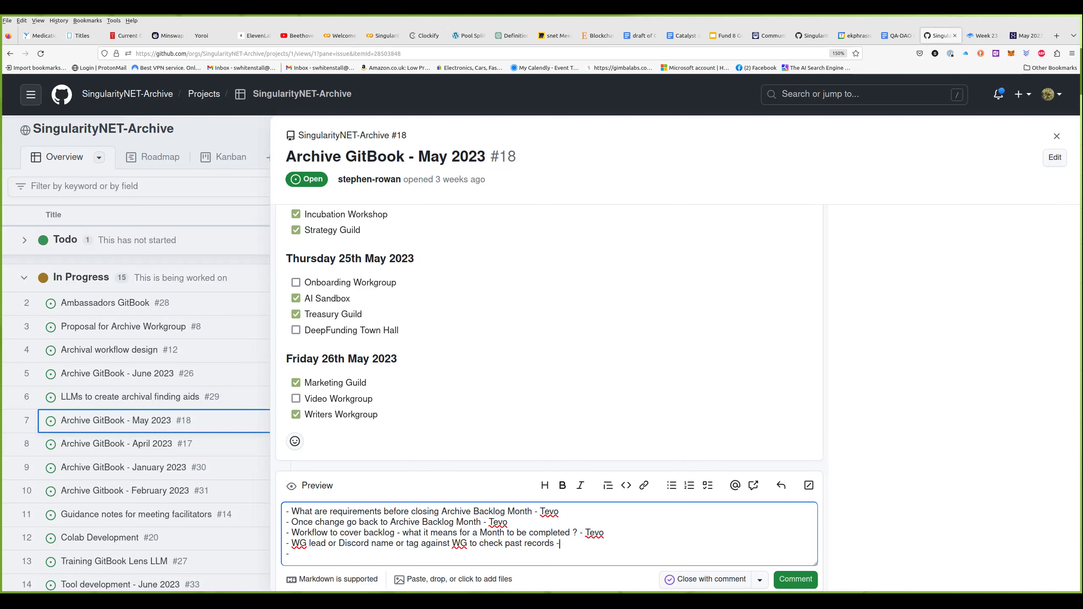
# Credit the fourth bullet to the member and replace the name on the workflow bullet with another member's first name.
pyautogui.write(' Tevo')
pyautogui.doubleClick(595, 532)
pyautogui.write('Stephen')
# Insert "A point of contact." at the start of the fourth bullet, then post the comment and close the issue pane.
pyautogui.write('A point of conta')
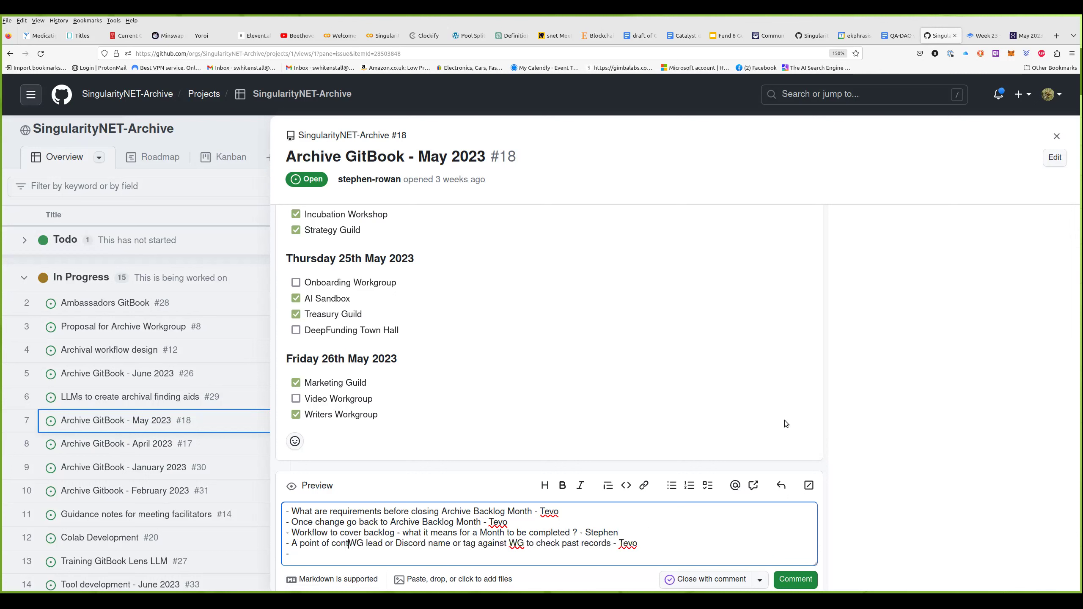
pyautogui.write('ct')
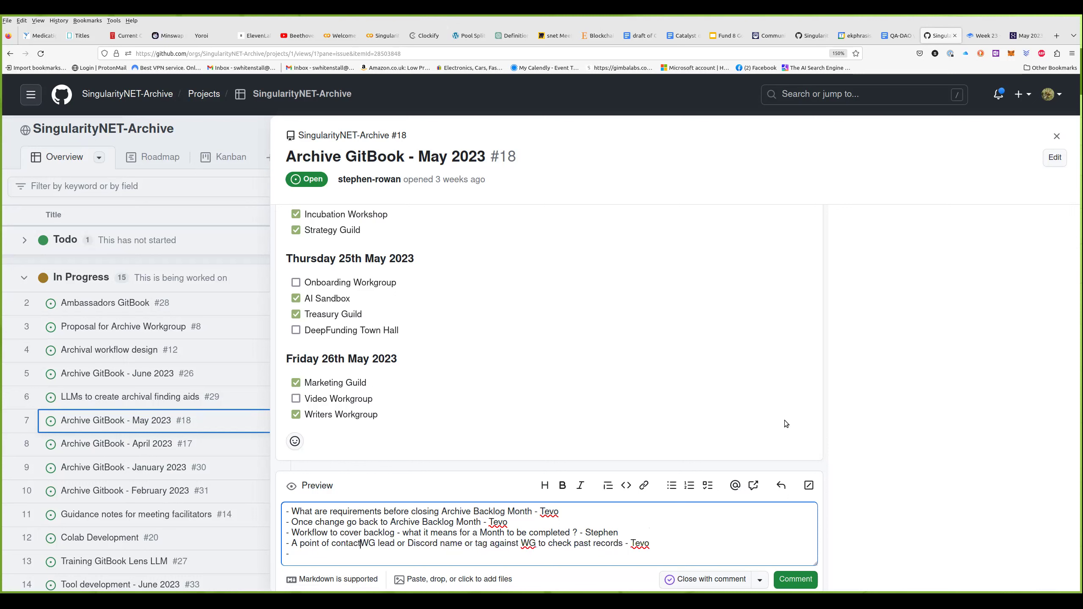
pyautogui.write('.')
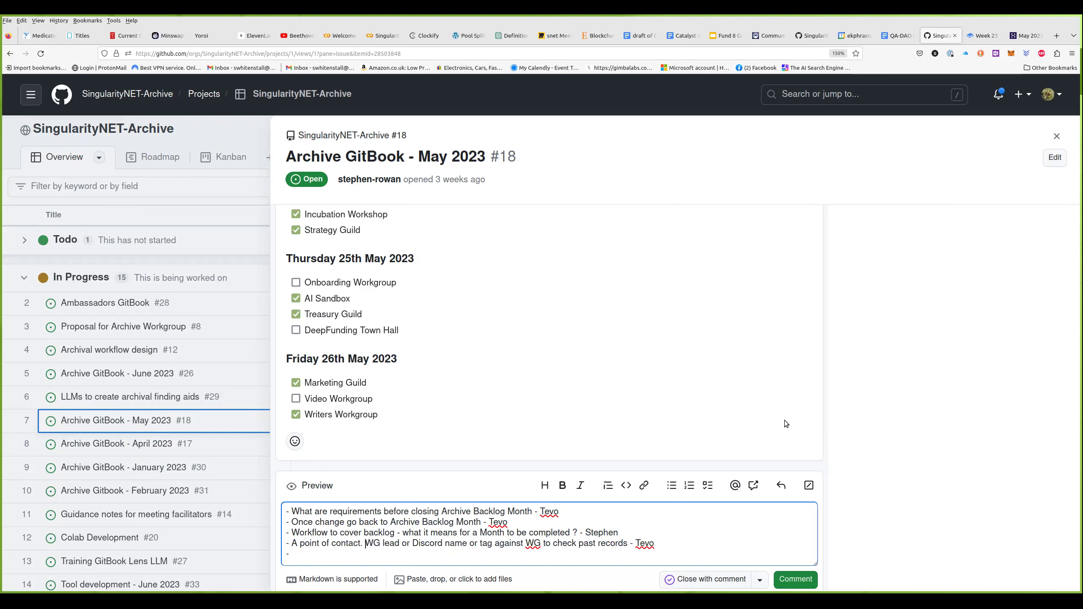
pyautogui.click(792, 585)
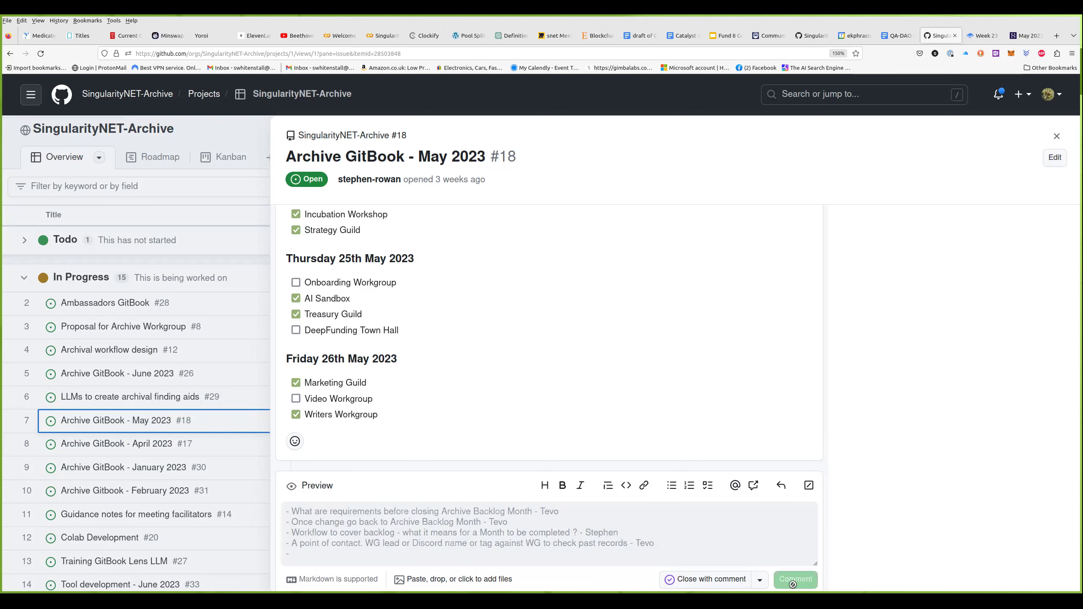
pyautogui.click(1058, 136)
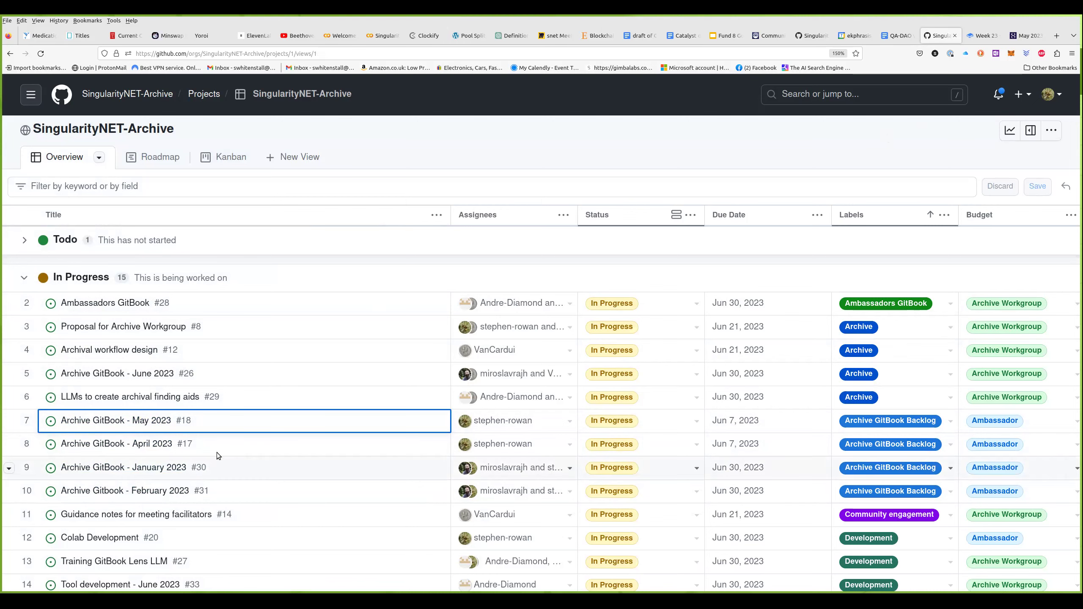
# Open the Archive GitBook - January 2023 issue #30 and look through its weeks and commits sections.
pyautogui.click(173, 471)
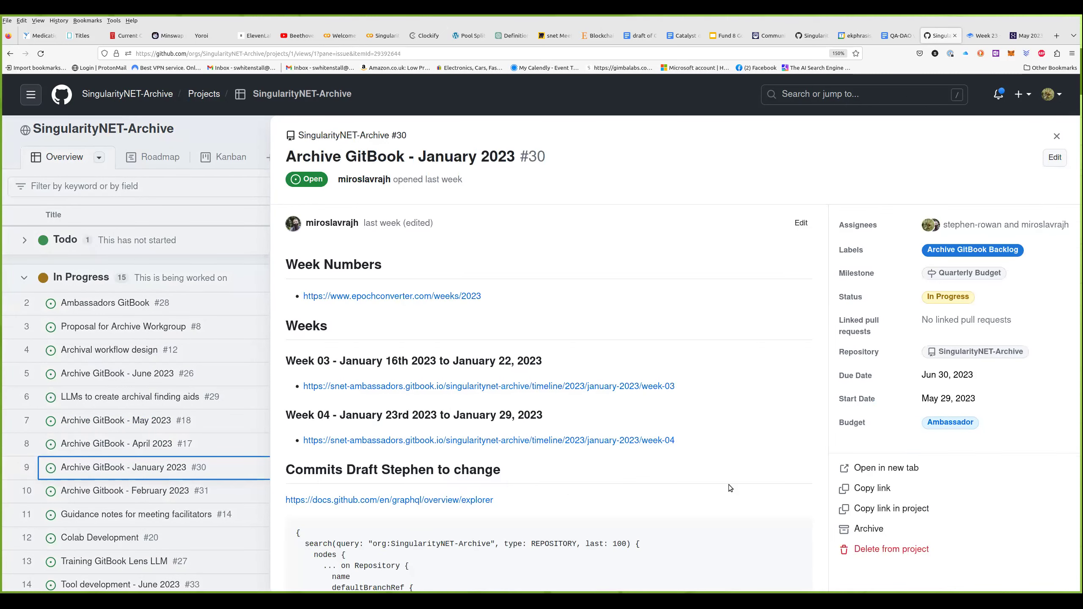
pyautogui.scroll(-7, 728, 486)
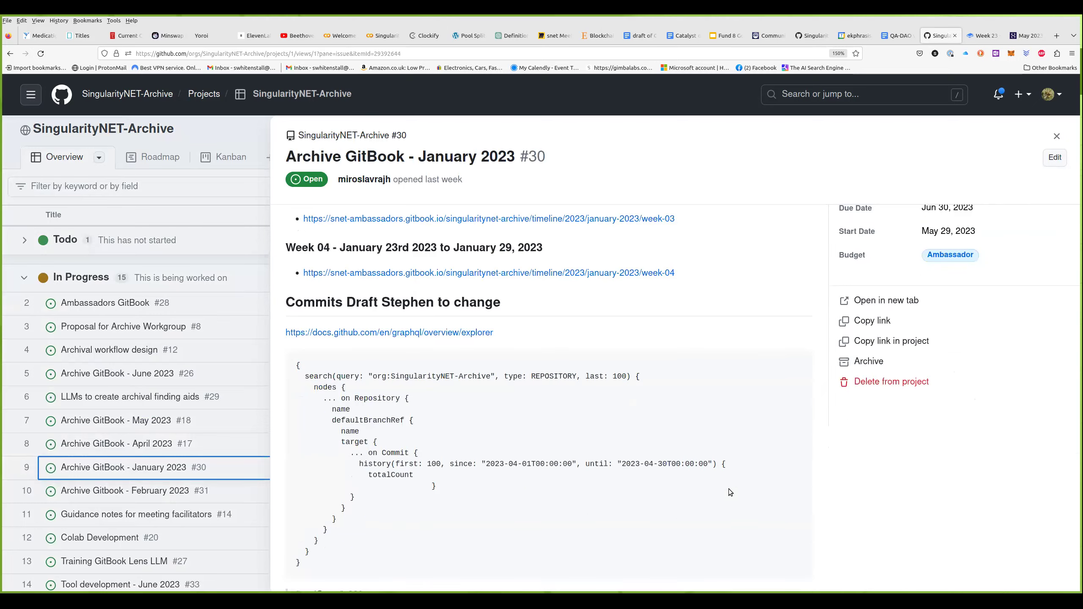
pyautogui.scroll(8, 728, 495)
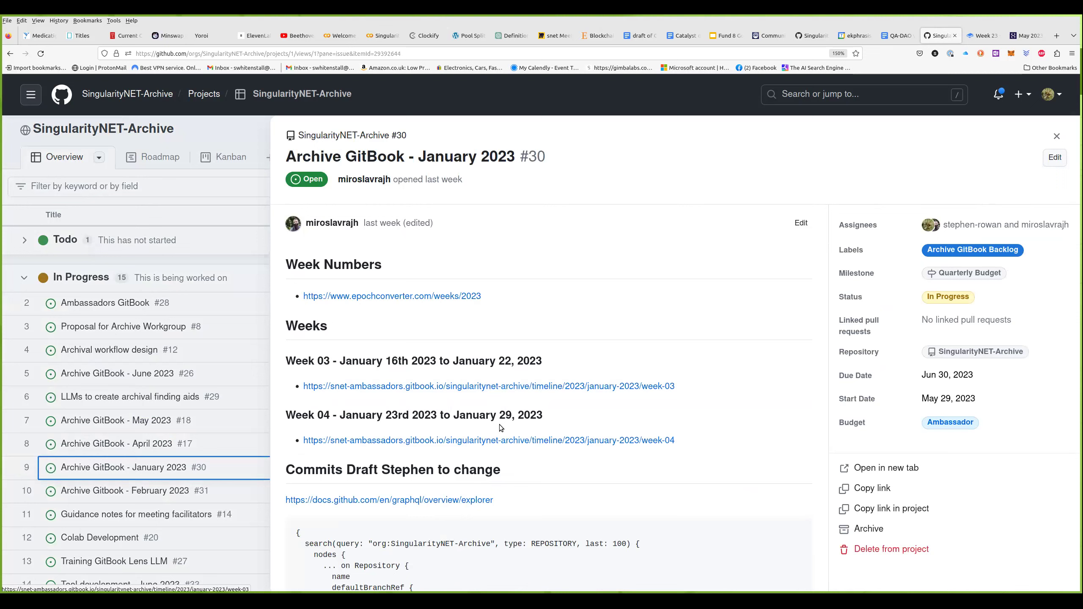
# Open the issue's Week 04 GitBook link in a new tab and read its Process Guild meeting entry.
pyautogui.rightClick(501, 444)
pyautogui.press('t')
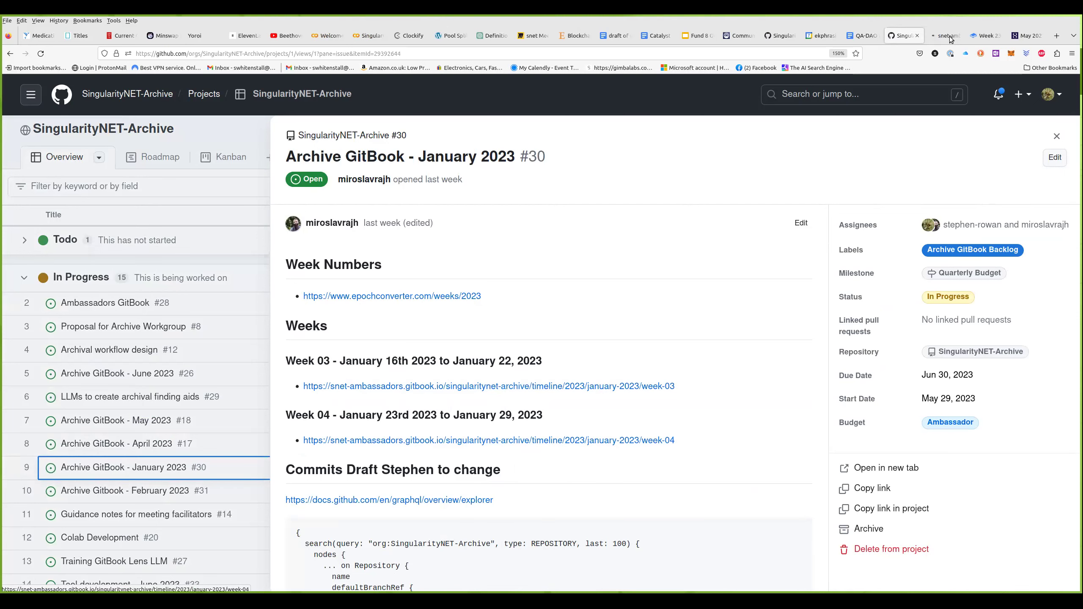
pyautogui.click(945, 37)
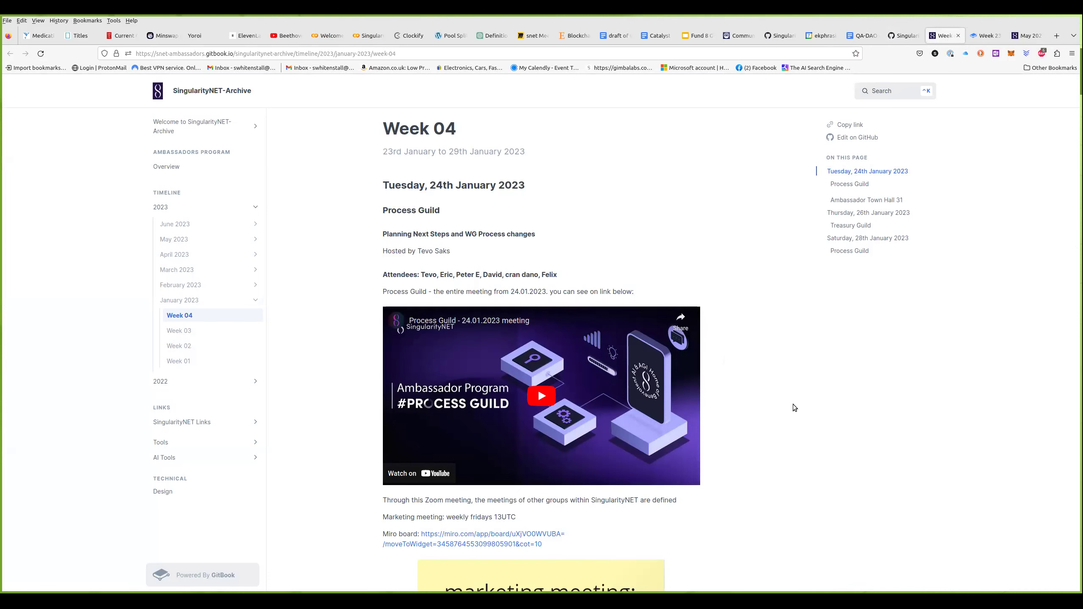
pyautogui.scroll(-3, 790, 428)
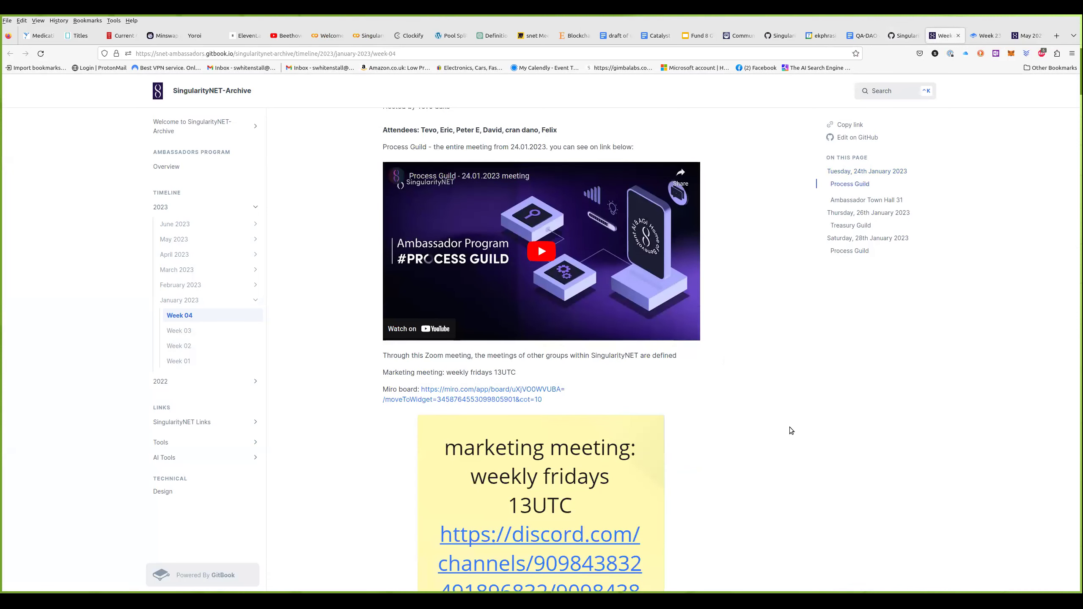
pyautogui.scroll(-3, 789, 431)
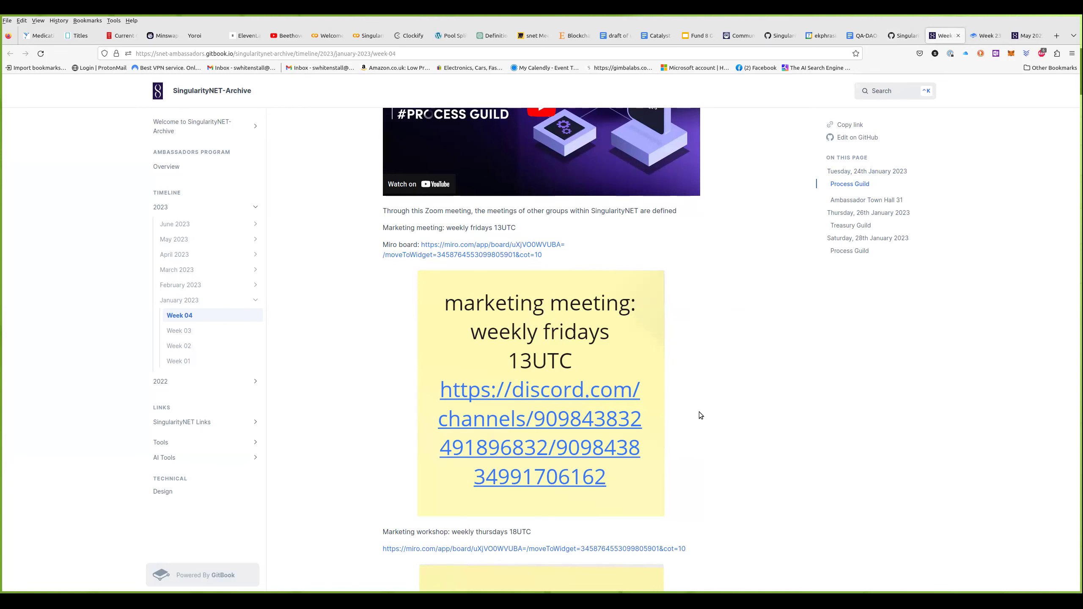
# Read the Week 04 page's Process Guild entry, from its attendees and video through the notes on the marketing, podcast and Treasury Guild meetings.
pyautogui.scroll(3, 776, 411)
pyautogui.scroll(1, 449, 209)
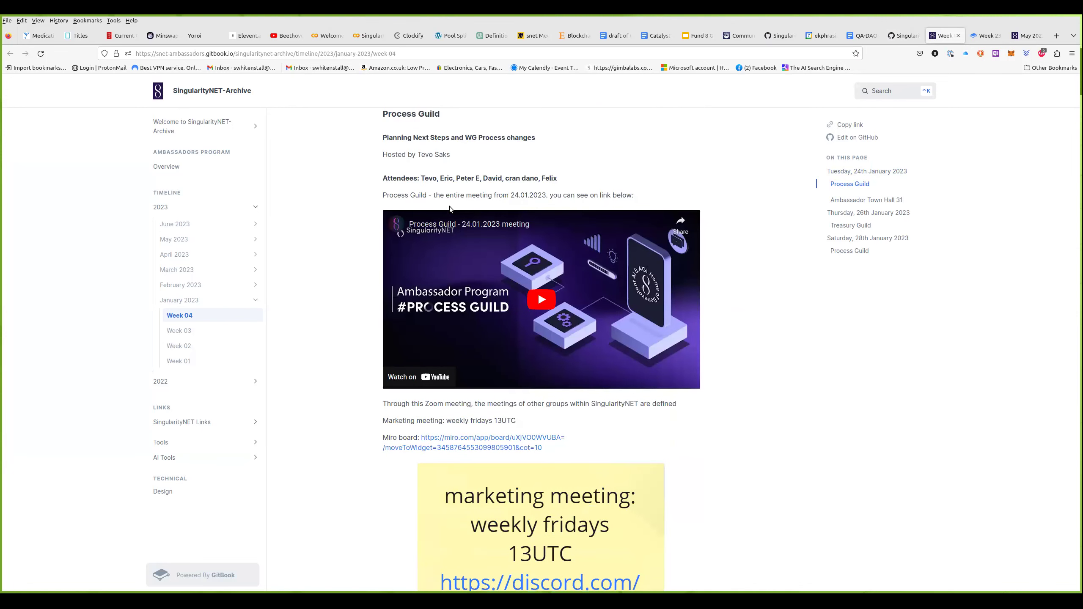
pyautogui.scroll(2, 449, 209)
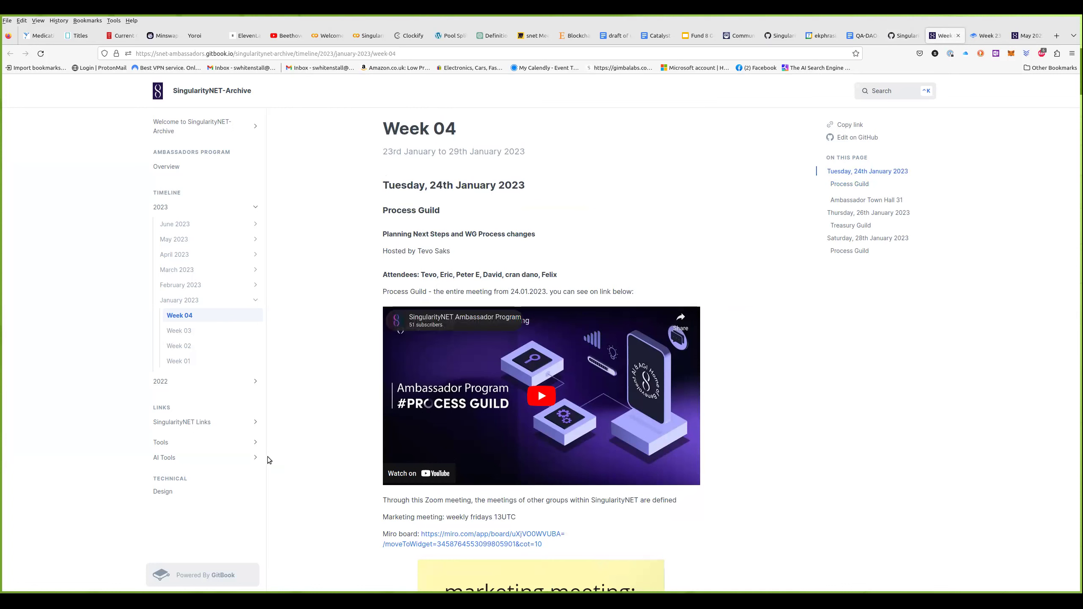
pyautogui.scroll(-3, 767, 523)
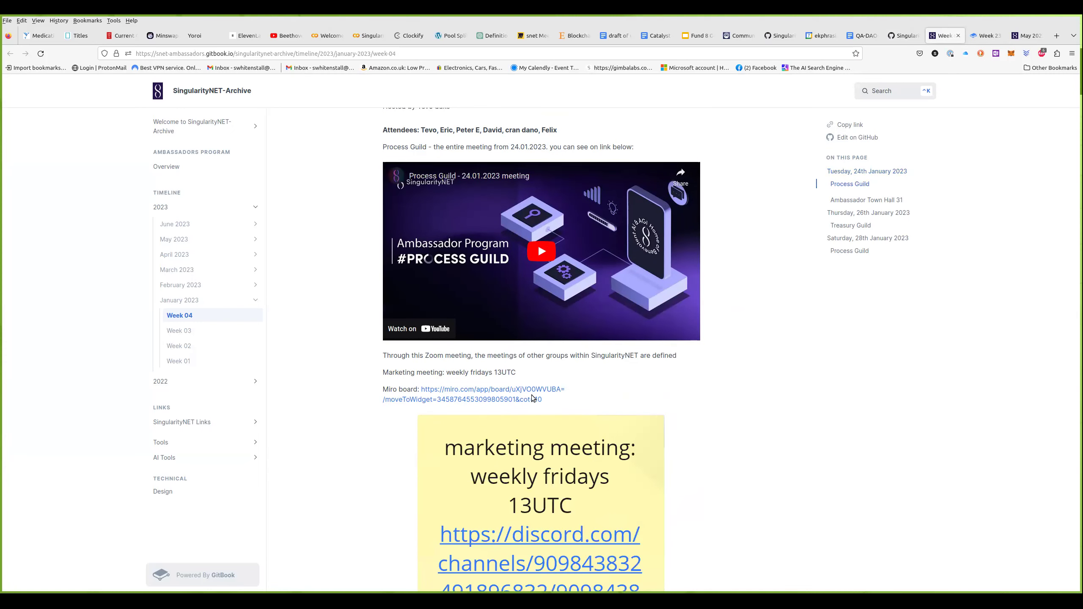
pyautogui.scroll(-3, 758, 458)
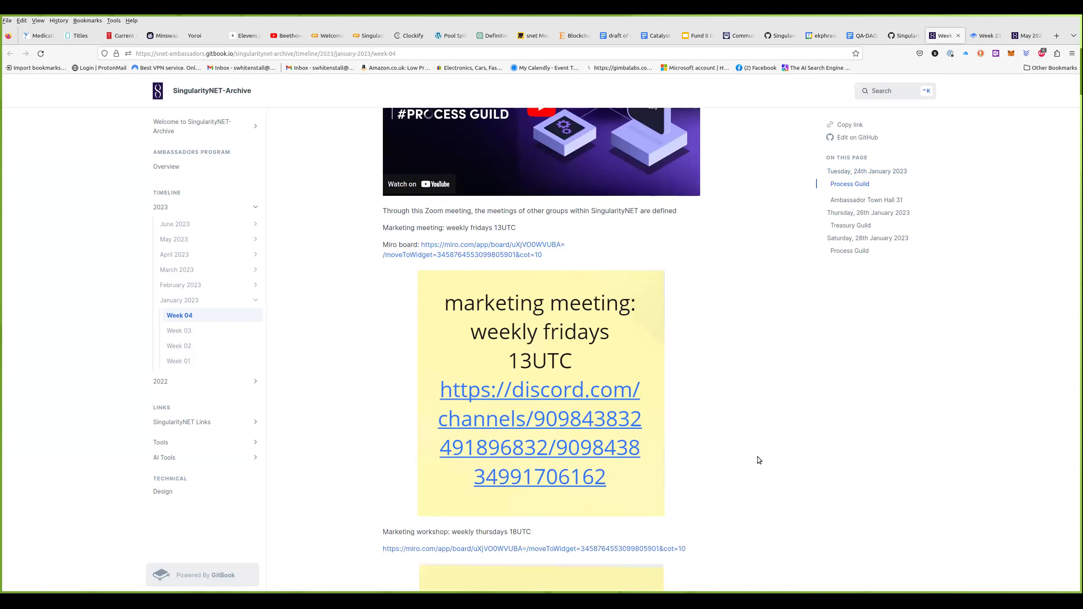
pyautogui.scroll(-4, 758, 459)
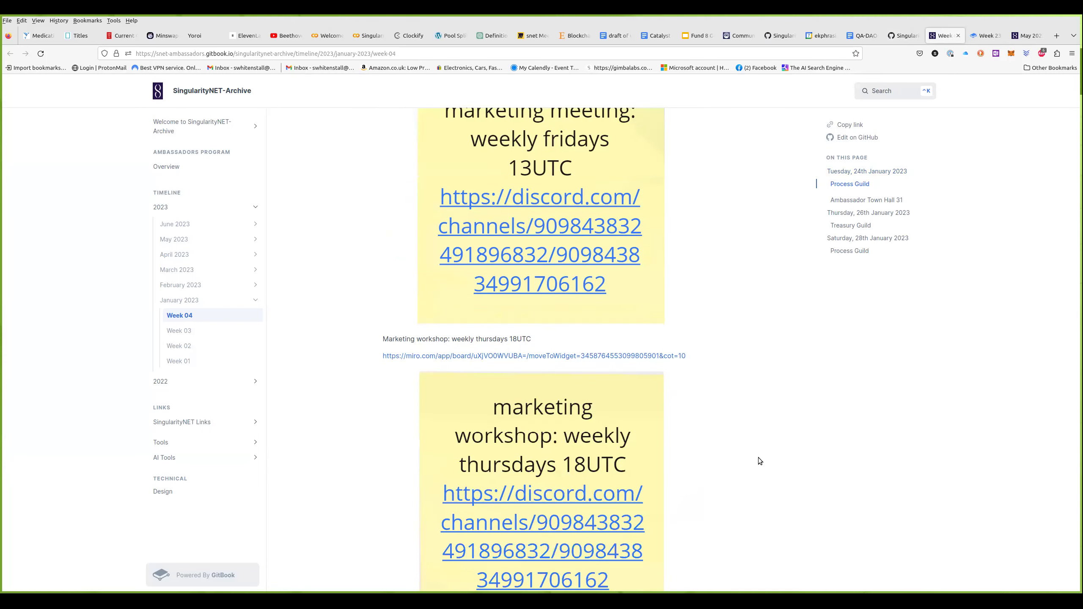
pyautogui.scroll(-3, 758, 457)
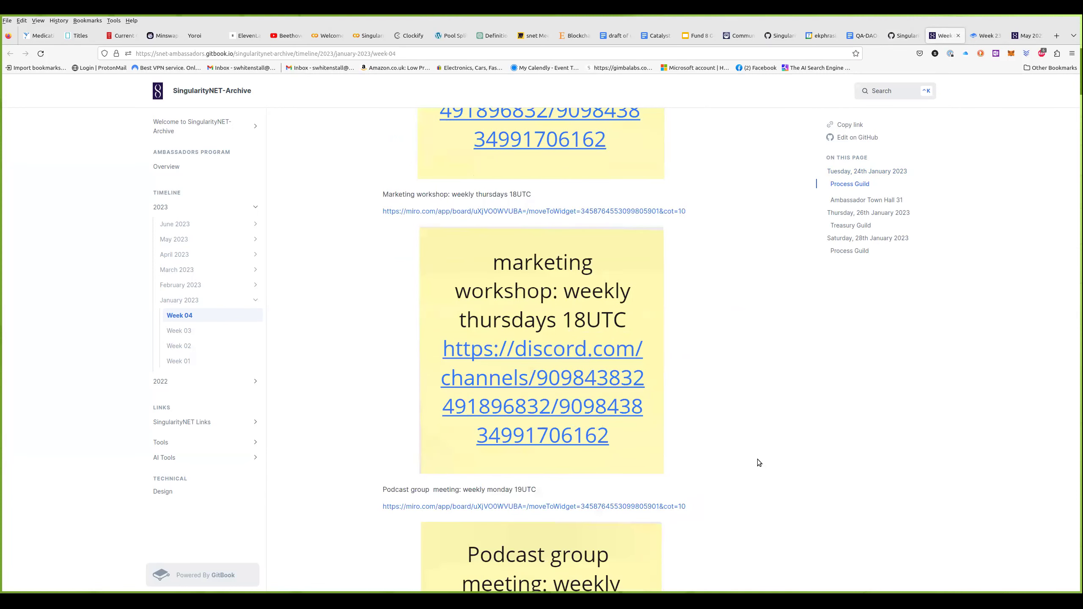
pyautogui.scroll(-4, 758, 460)
pyautogui.scroll(-7, 757, 459)
pyautogui.scroll(-2, 758, 459)
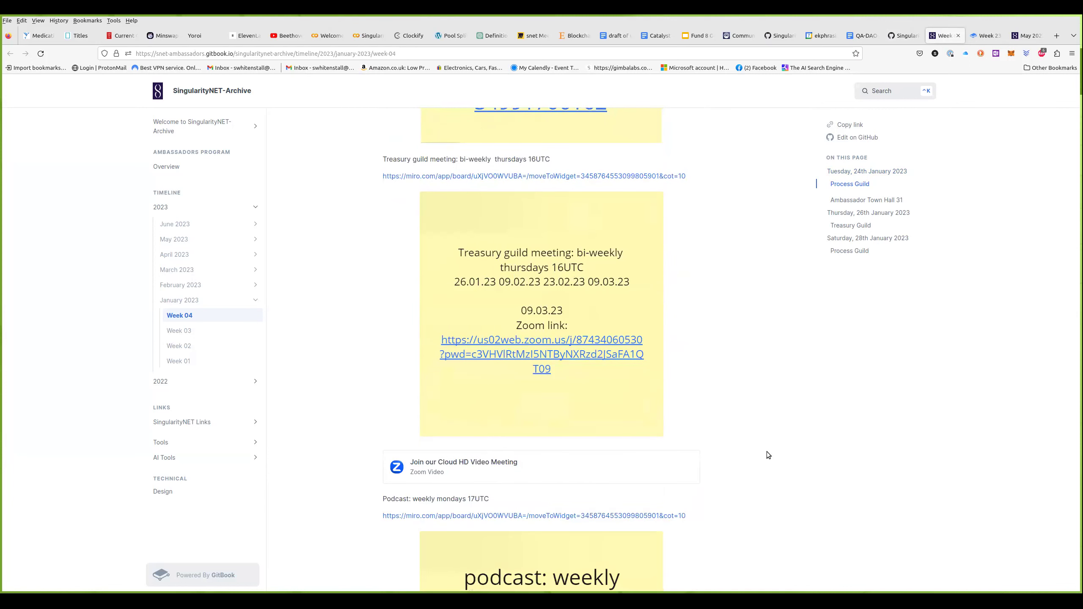
# Return to the project board, close the January 2023 issue, and check the Archive Gitbook - February 2023 issue #31.
pyautogui.click(910, 39)
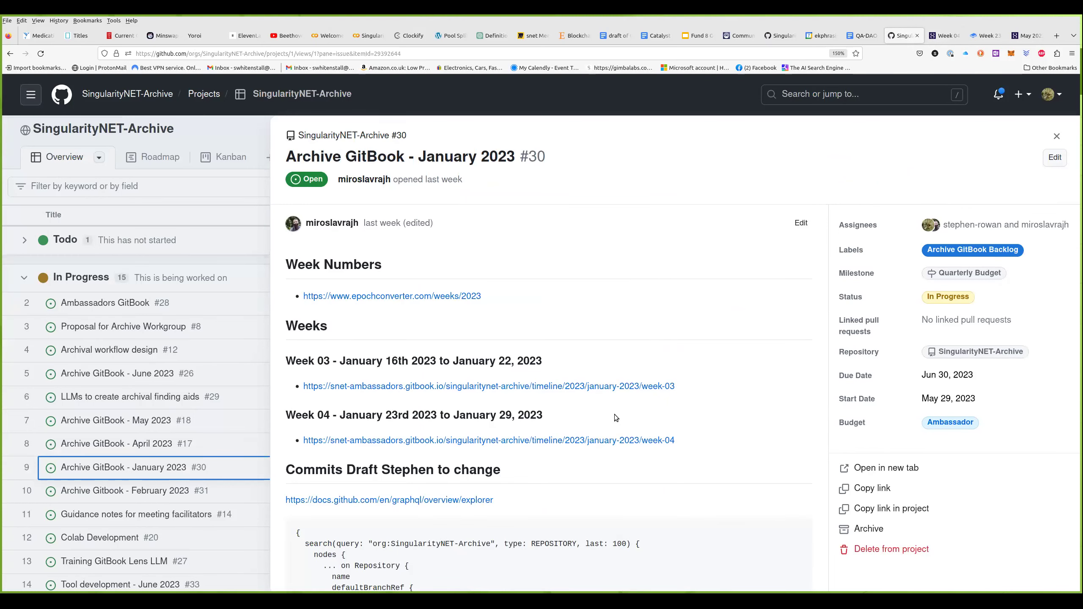
pyautogui.click(1057, 136)
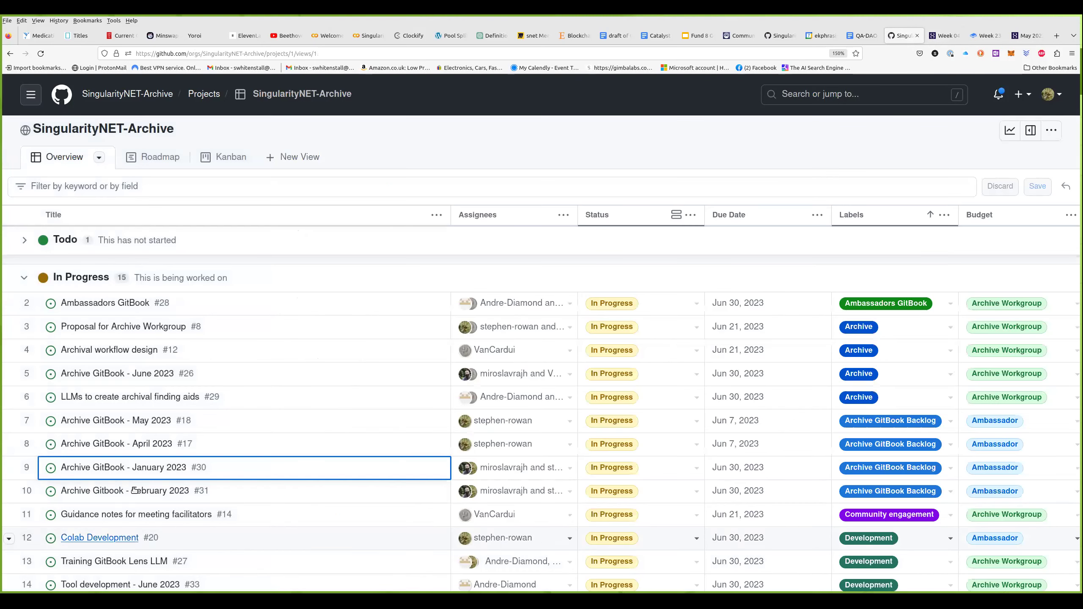
pyautogui.click(175, 491)
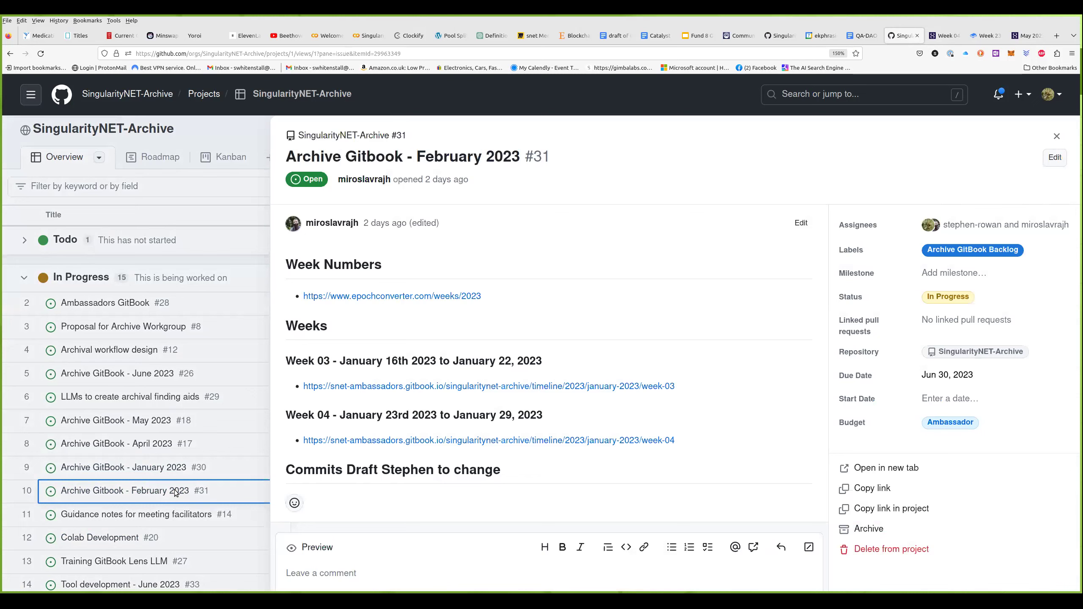
pyautogui.click(1058, 137)
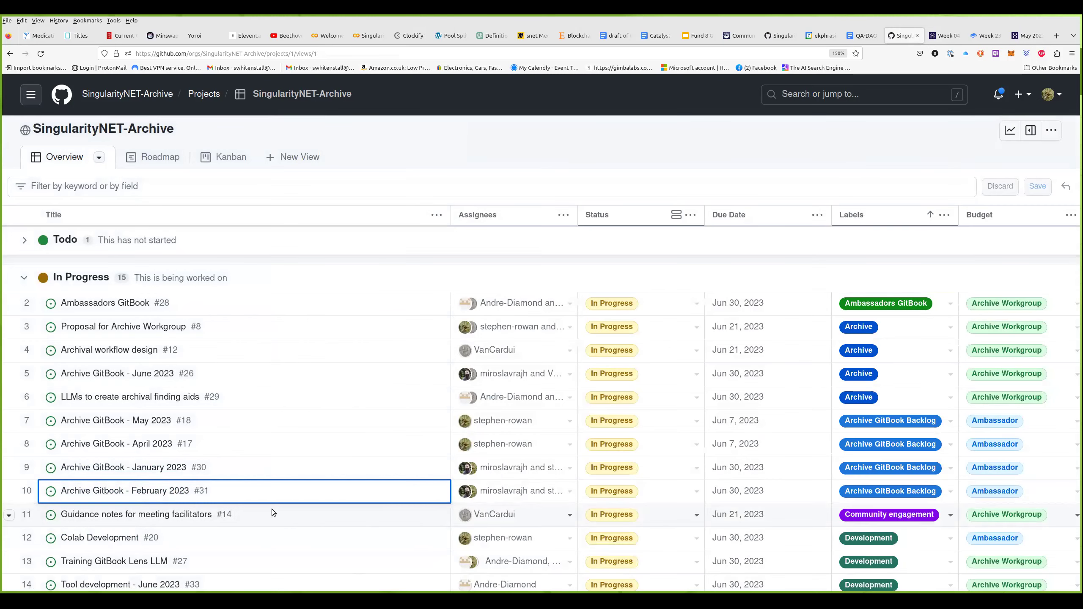
# Open the Guidance notes for meeting facilitators issue #14 and read its suggestions, To do and Done lists, and key comments.
pyautogui.scroll(-2, 183, 465)
pyautogui.click(181, 459)
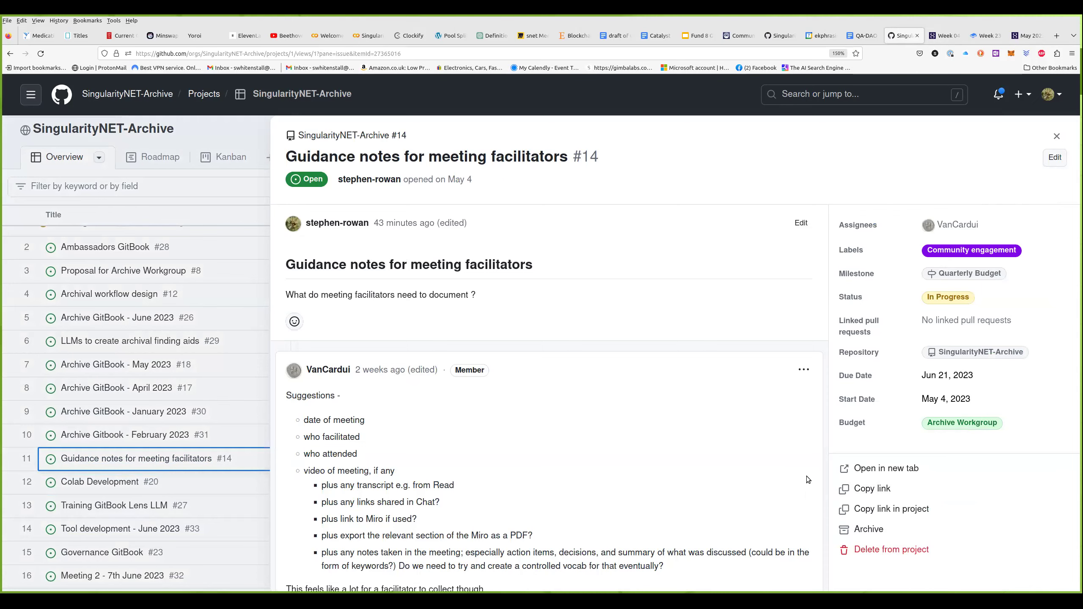
pyautogui.scroll(-4, 806, 476)
pyautogui.scroll(-10, 809, 478)
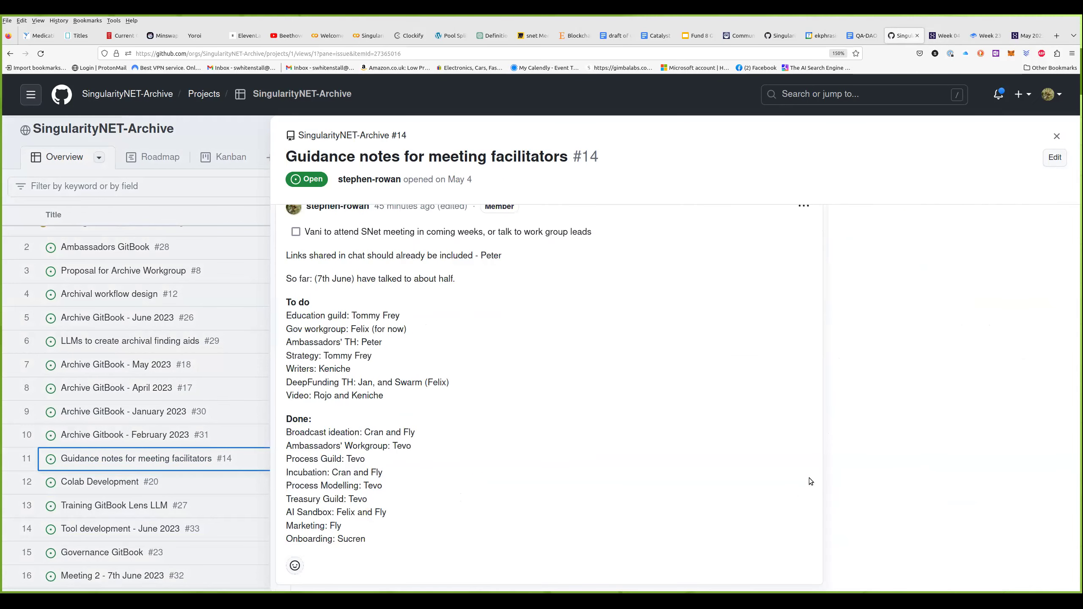
pyautogui.scroll(-8, 809, 477)
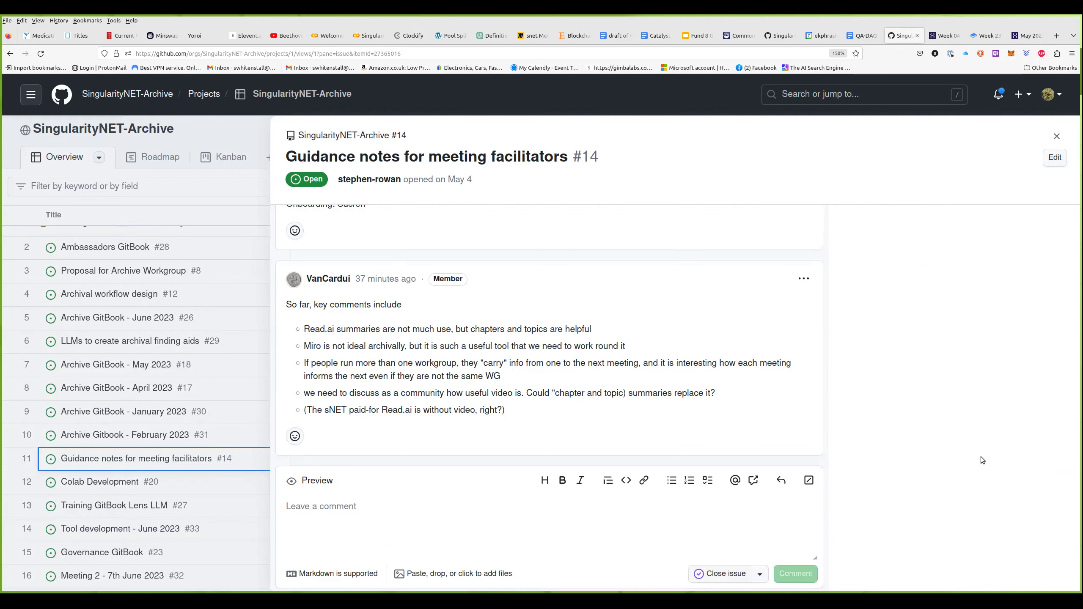
pyautogui.scroll(1, 916, 466)
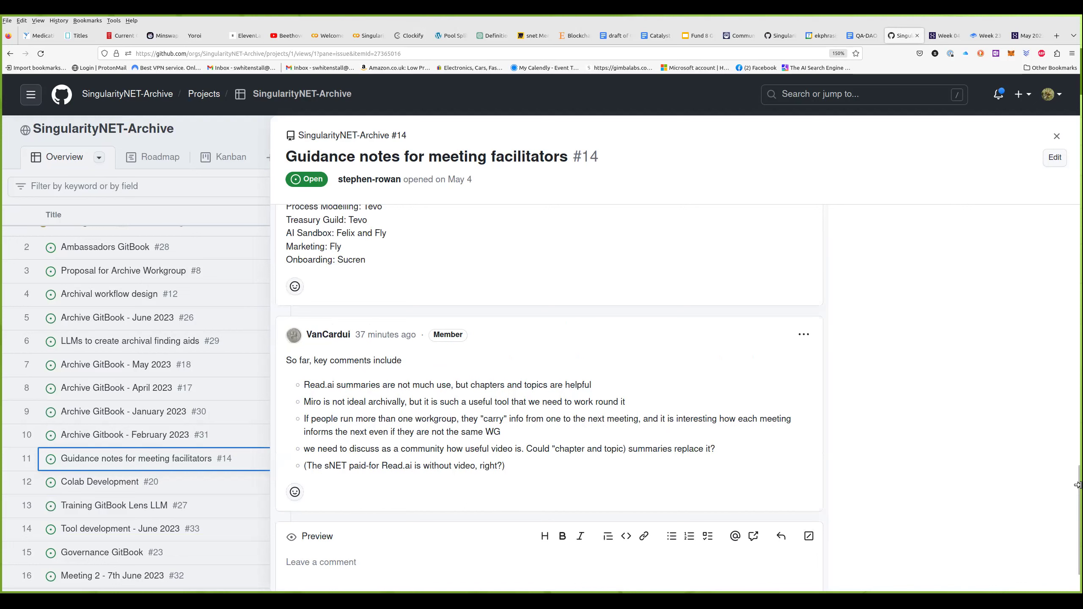
pyautogui.scroll(2, 1076, 485)
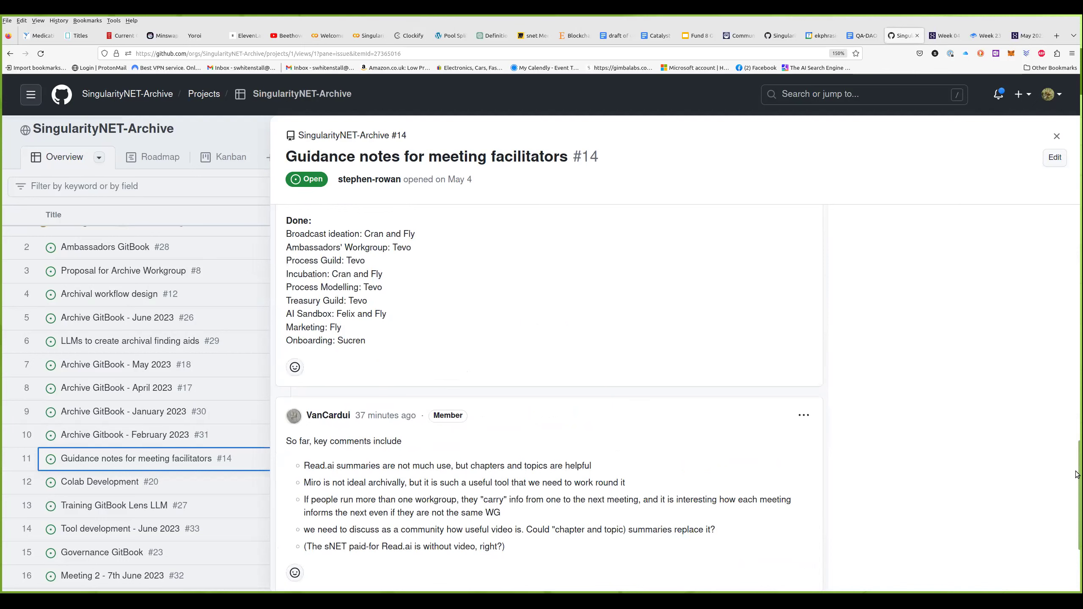
pyautogui.scroll(-3, 1076, 465)
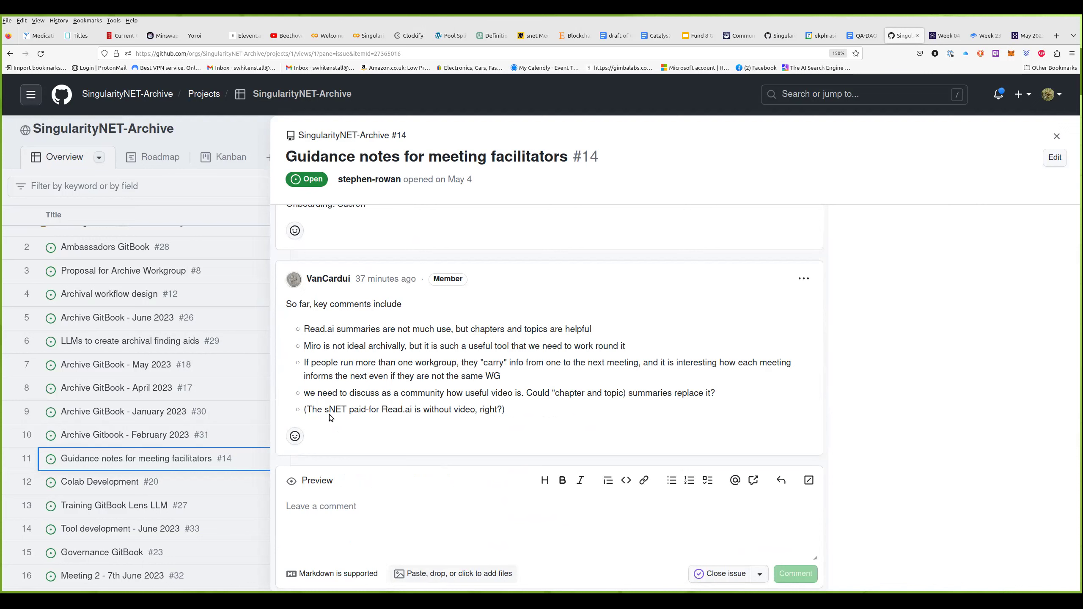
# Highlight the key comment about Read.ai summaries and the helpfulness of chapters and topics.
pyautogui.moveTo(307, 330); pyautogui.dragTo(595, 329)
pyautogui.click(579, 428)
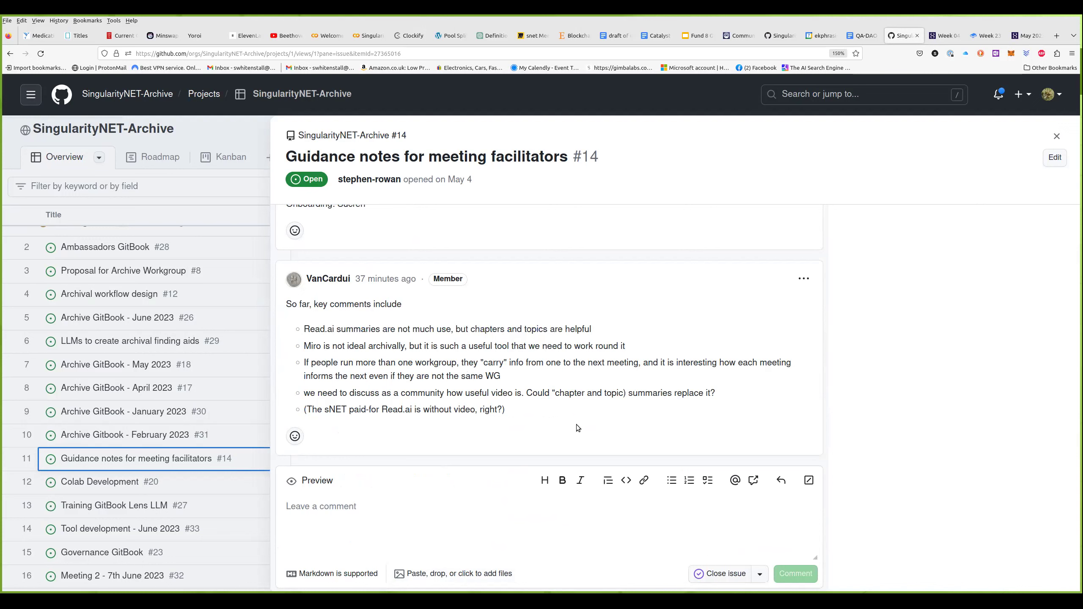
pyautogui.moveTo(470, 329); pyautogui.dragTo(588, 329)
pyautogui.click(586, 329)
pyautogui.click(435, 529)
pyautogui.write('-')
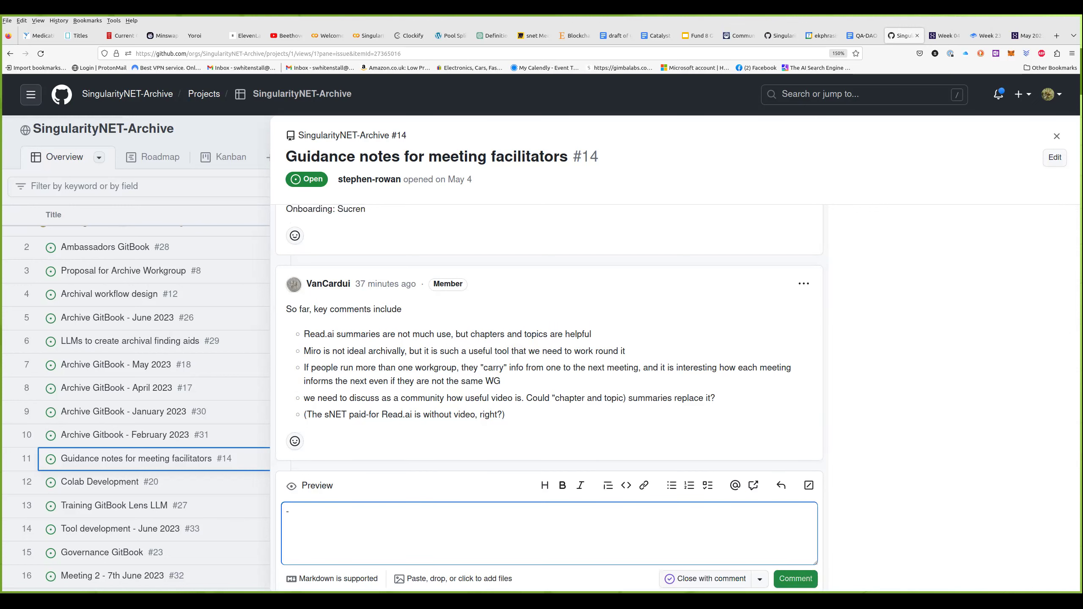
pyautogui.write(' SNe')
pyautogui.press('BackSpace')
pyautogui.press('BackSpace')
pyautogui.press('BackSpace')
pyautogui.press('BackSpace')
pyautogui.press('BackSpace')
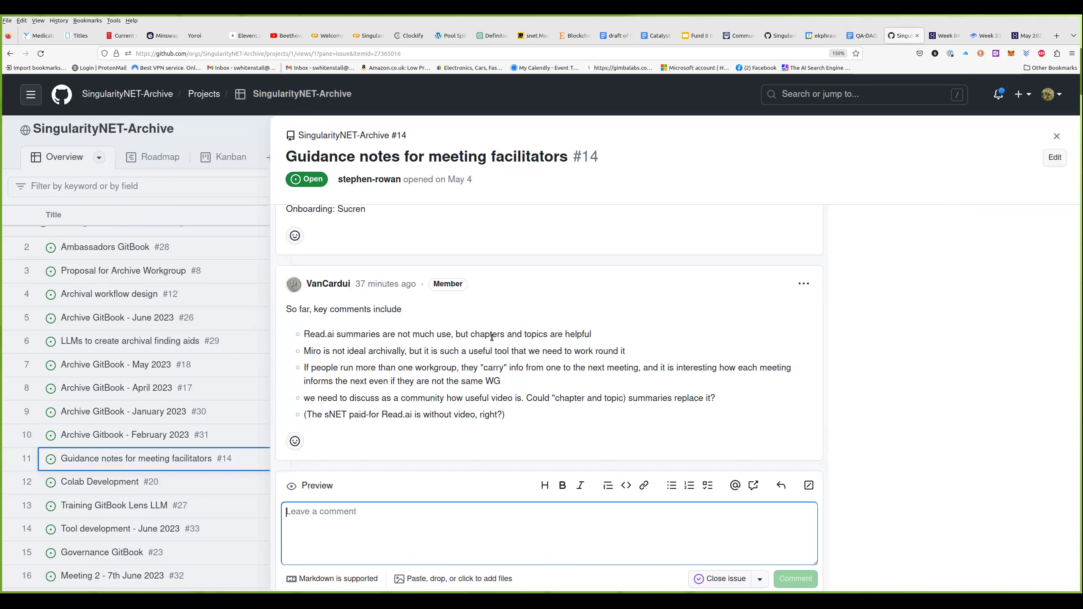
# Highlight in turn the key comments on chapters and topics, carrying info between workgroup meetings, and the usefulness of video.
pyautogui.moveTo(469, 334); pyautogui.dragTo(590, 335)
pyautogui.click(439, 361)
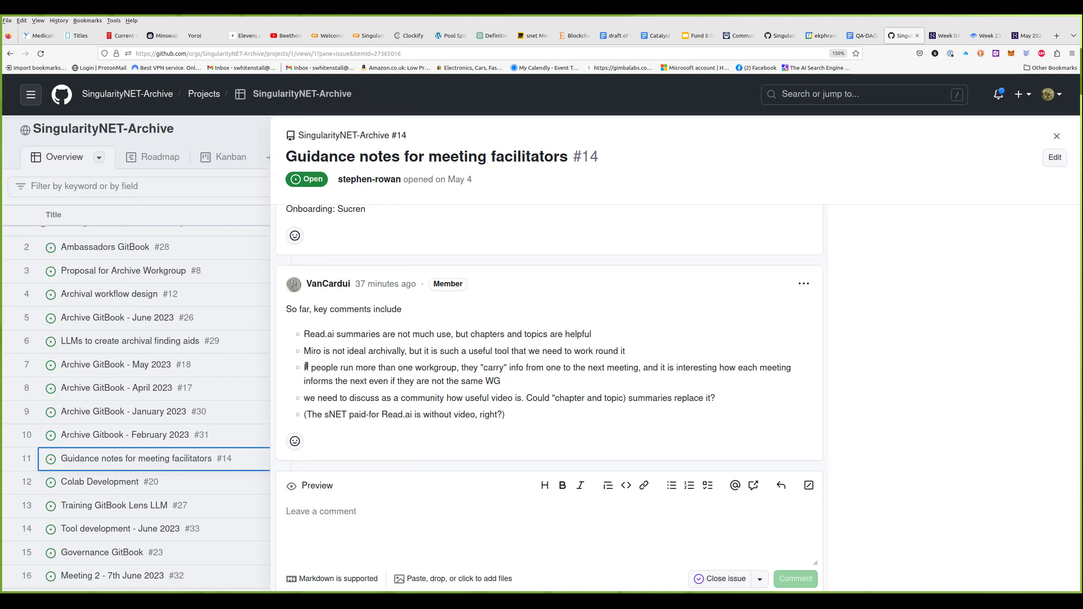
pyautogui.moveTo(307, 366); pyautogui.dragTo(640, 370)
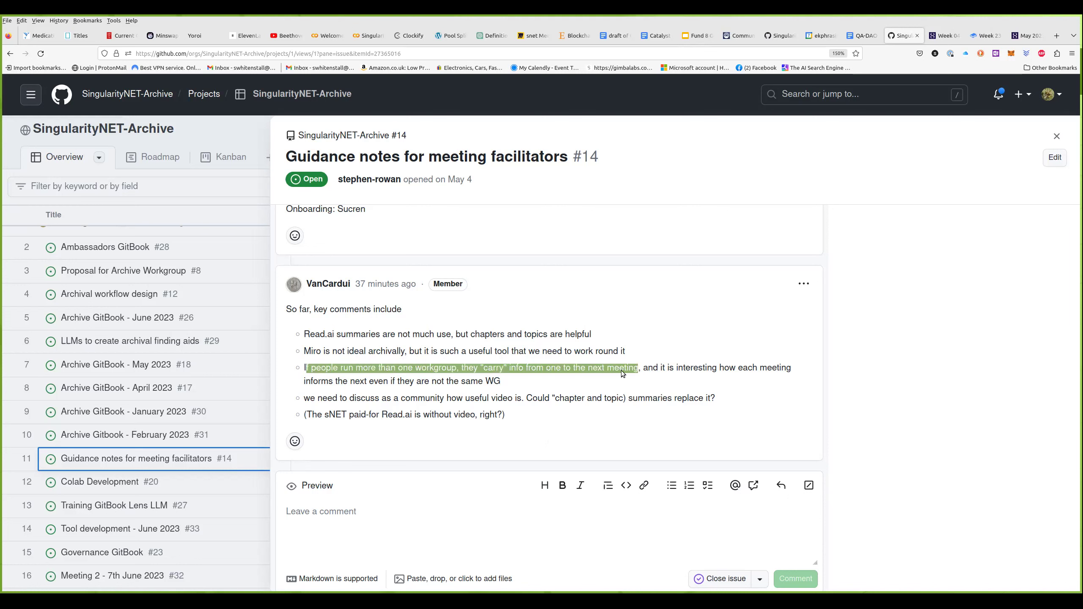
pyautogui.click(895, 424)
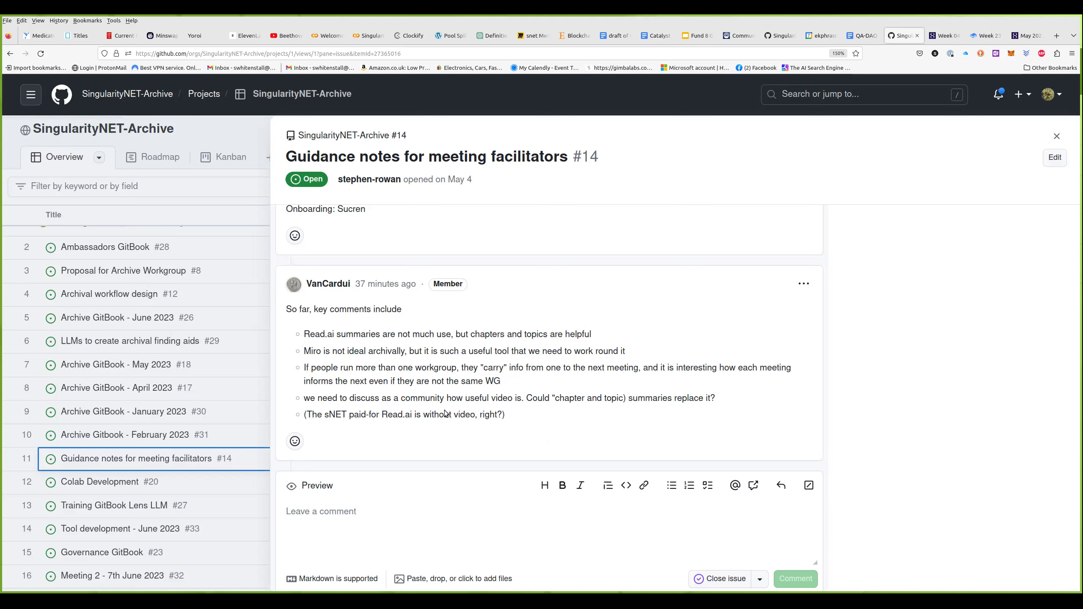
pyautogui.moveTo(308, 399); pyautogui.dragTo(522, 400)
pyautogui.click(979, 417)
# Start a comment on issue #14 with the bullet "Would say video is optional - depends on need or group size", credited to a member.
pyautogui.click(536, 532)
pyautogui.write('- Would say vi')
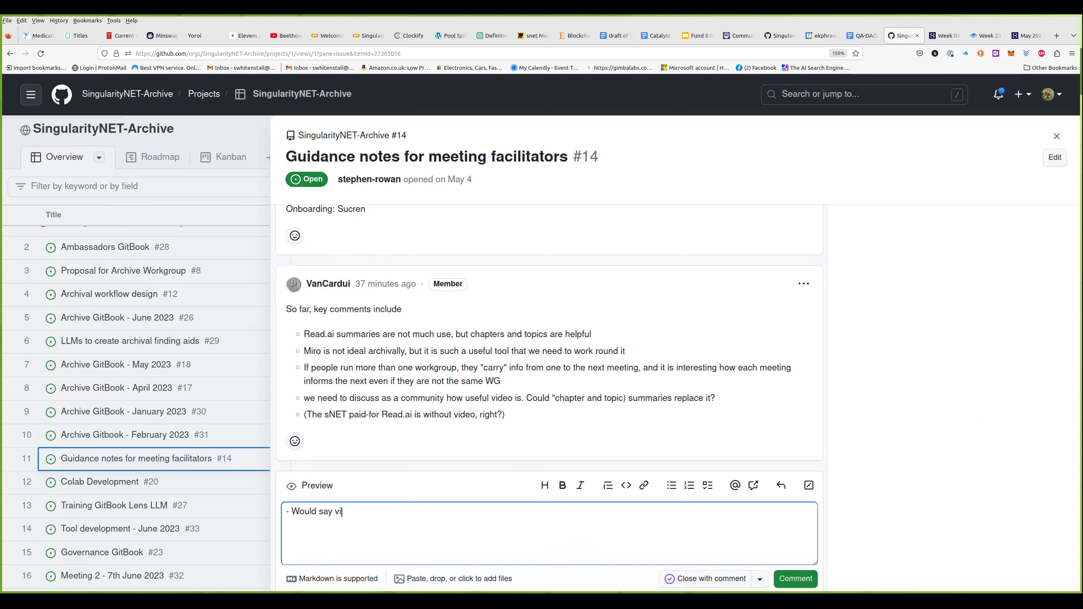
pyautogui.write('deo is optional - Tevo')
pyautogui.write('depends on need or gr')
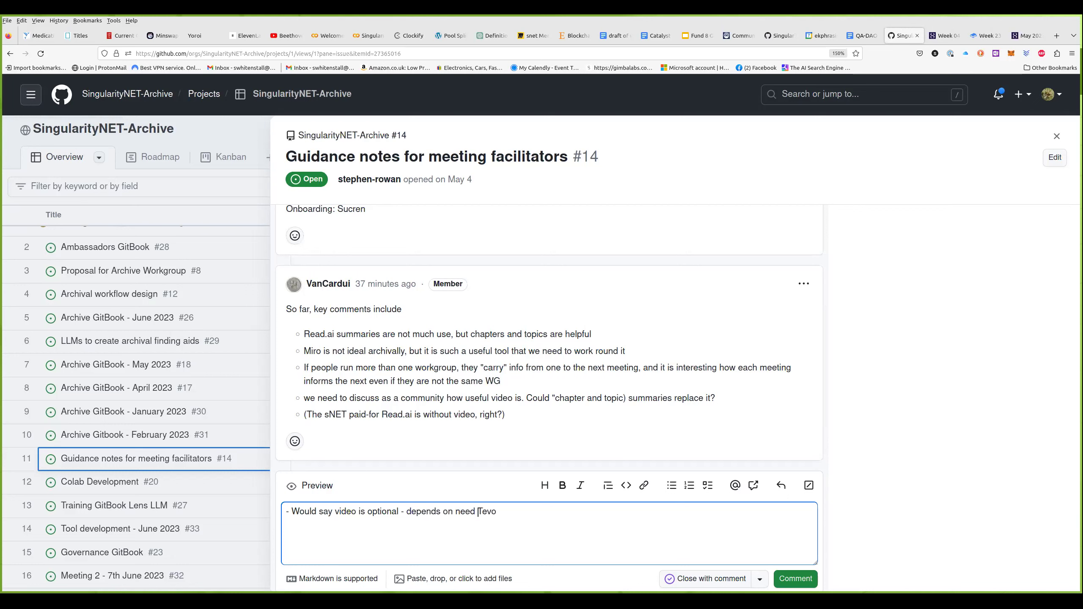
pyautogui.write('oup size -')
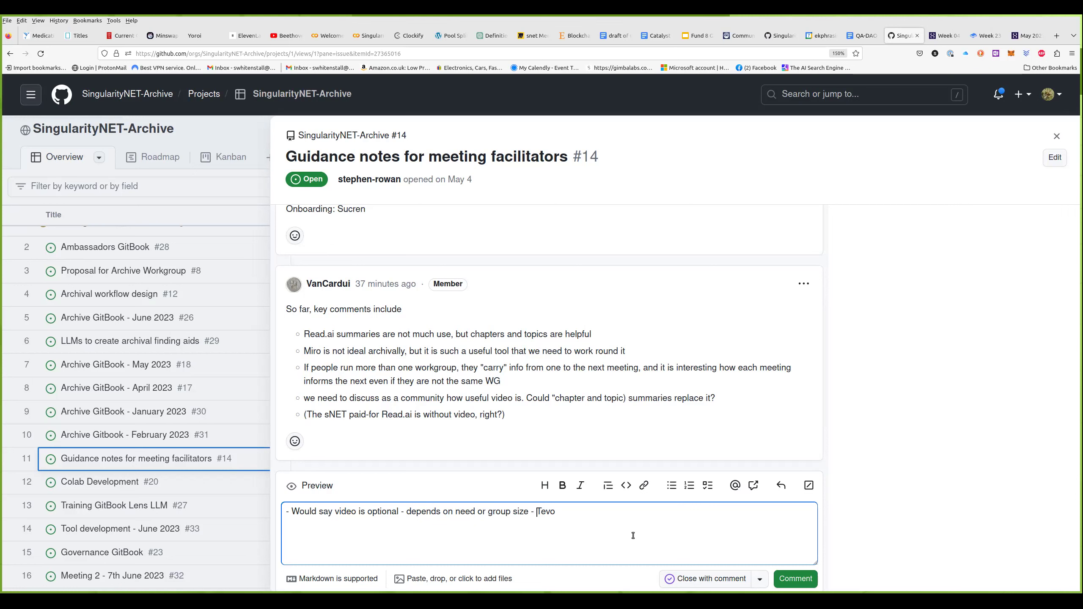
pyautogui.press('End')
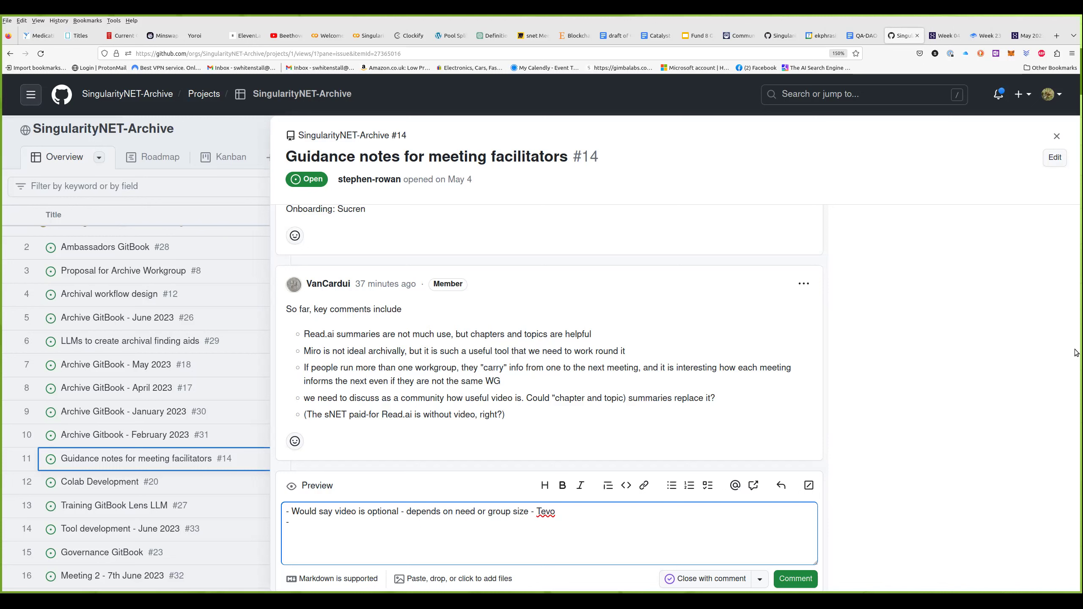
# Add the bullet "read,ai - anyone using it or watching videos - chatGPT function on Miro" with the member's first name at the end.
pyautogui.write('read,ai - anyone using it o')
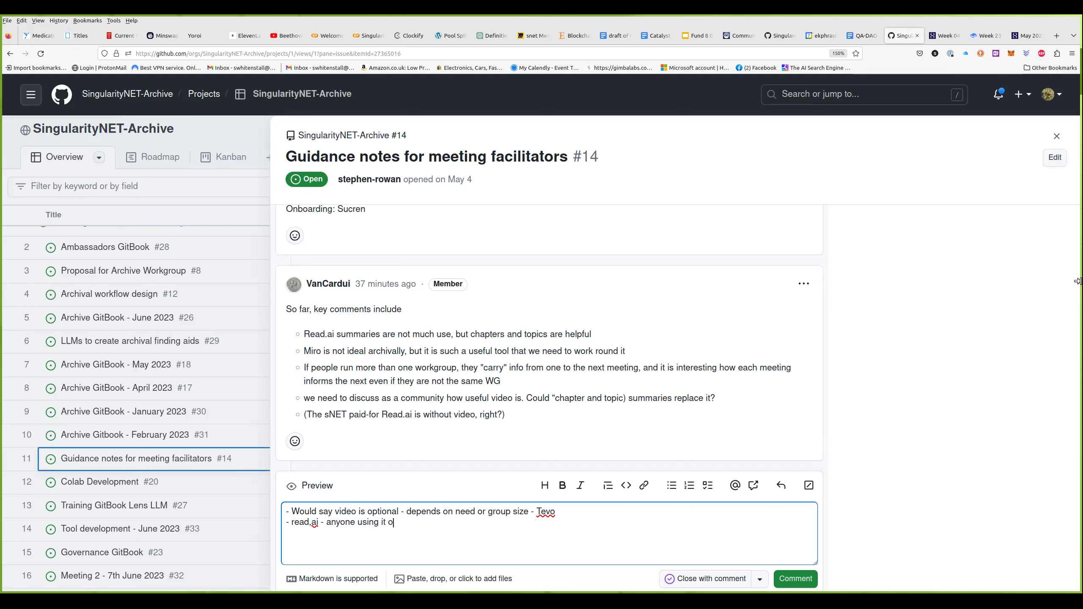
pyautogui.write('r watching v')
pyautogui.write('ide')
pyautogui.write('os')
pyautogui.write(' - Tommy')
pyautogui.write('chat')
pyautogui.write('GPt')
pyautogui.press('BackSpace')
pyautogui.write('T -')
pyautogui.press('BackSpace')
pyautogui.write('functi')
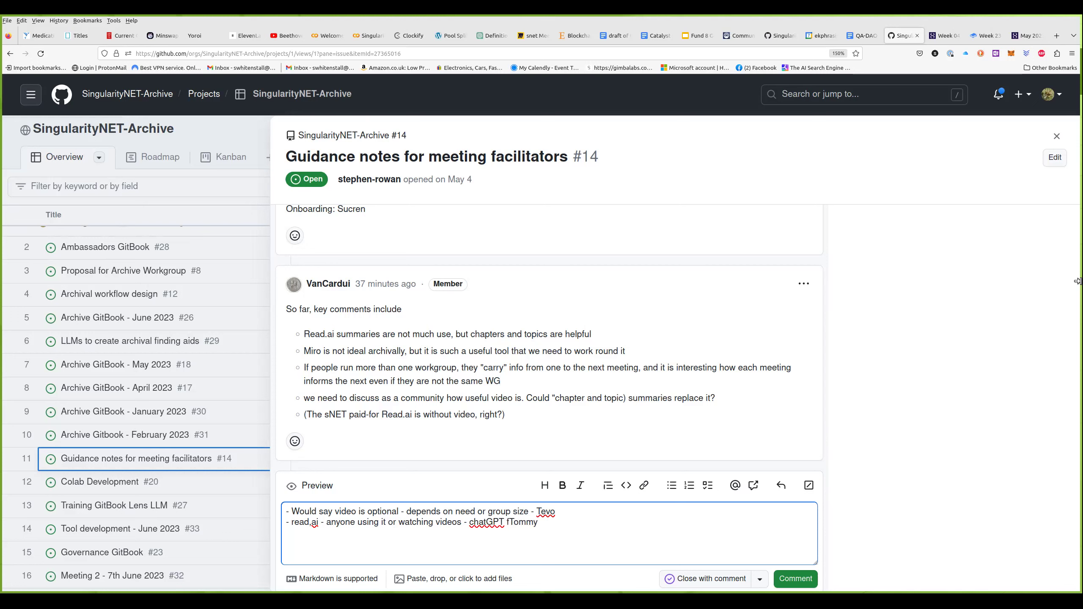
pyautogui.write('on on Miro -')
pyautogui.press('Delete')
pyautogui.write('T')
# Add the unchecked task "Share screen to look at Chat GPT and Miro" with a member's first name, then post the comment.
pyautogui.click(645, 521)
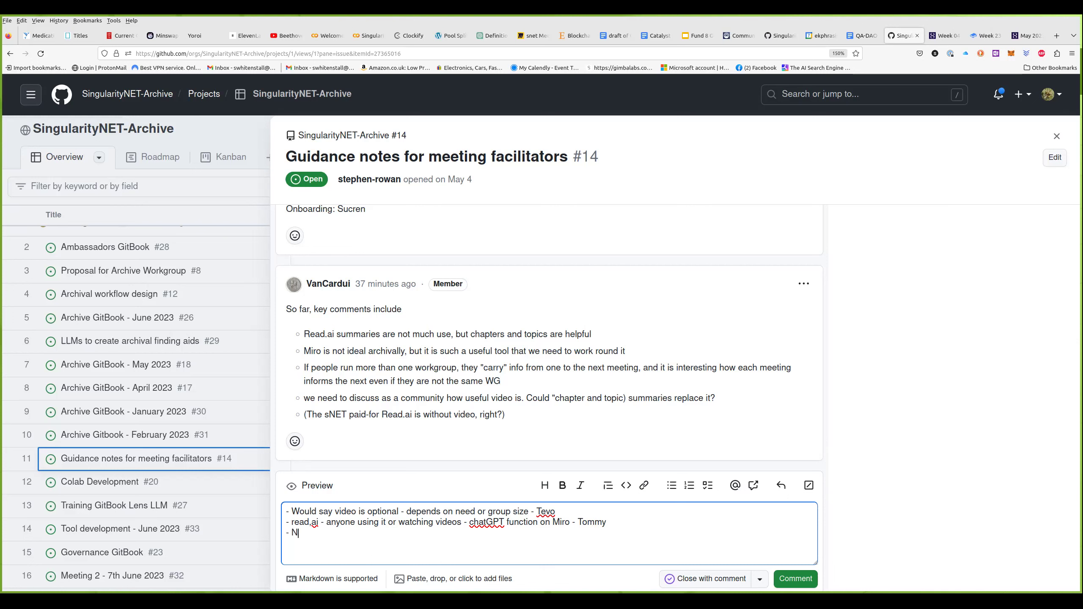
pyautogui.write('C')
pyautogui.press('BackSpace')
pyautogui.write('[')
pyautogui.write('Share screen to look at XC')
pyautogui.press('BackSpace')
pyautogui.press('BackSpace')
pyautogui.write('Chat GPT and Miro - Tevo')
pyautogui.click(795, 579)
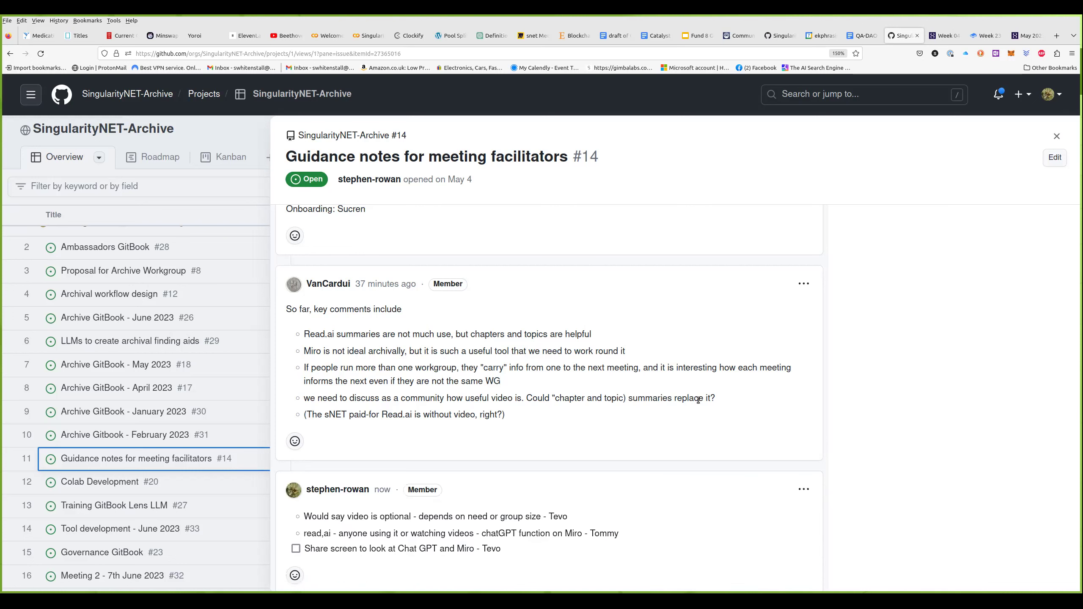
# Review the latest comments and the due date on issue #14, and close the issue's details.
pyautogui.scroll(-3, 627, 458)
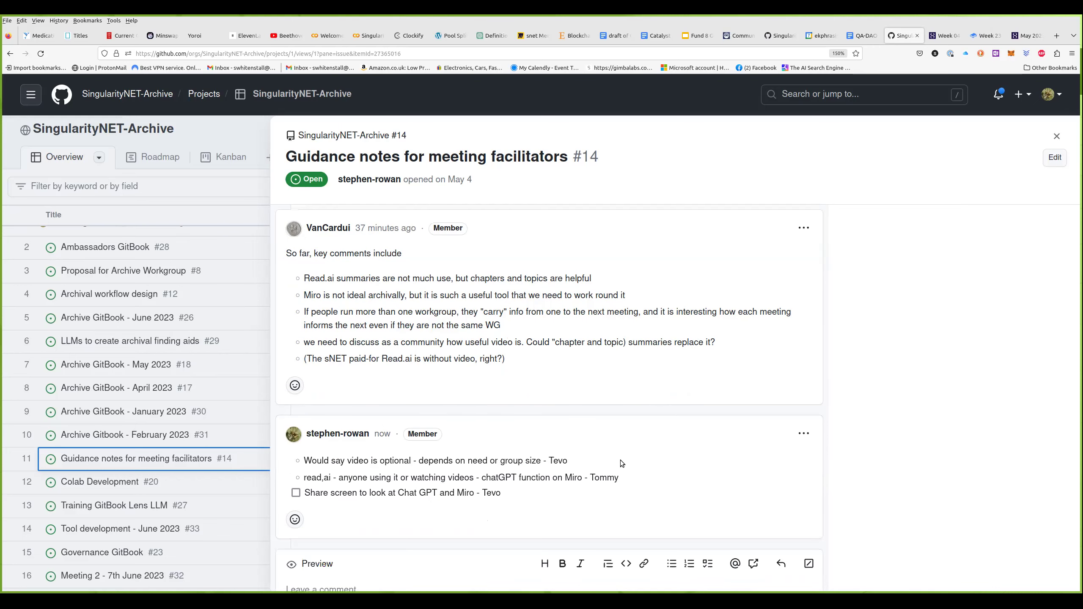
pyautogui.scroll(3, 687, 456)
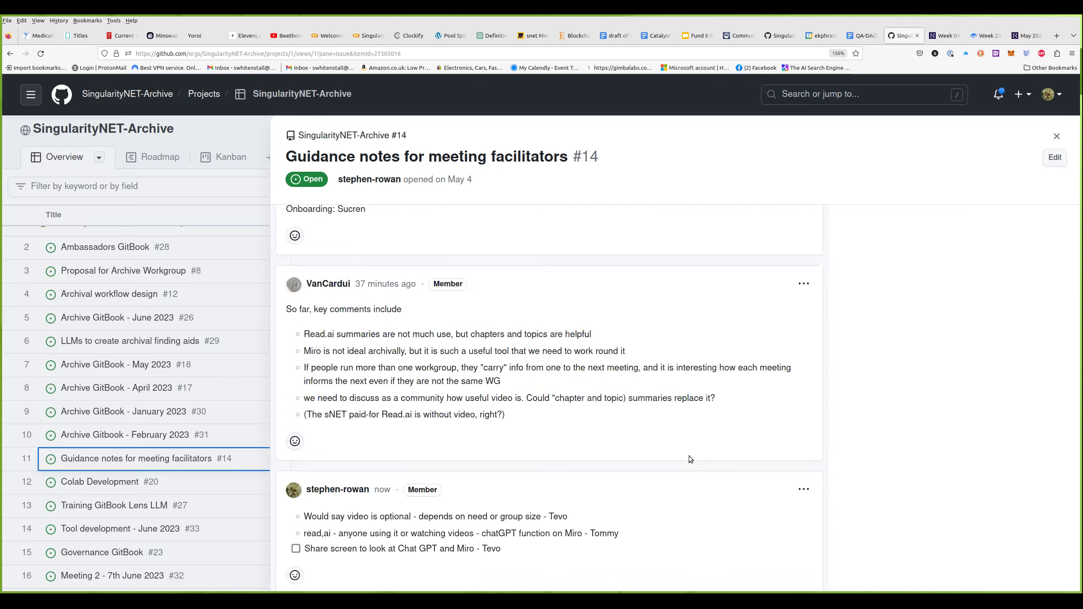
pyautogui.scroll(-2, 896, 455)
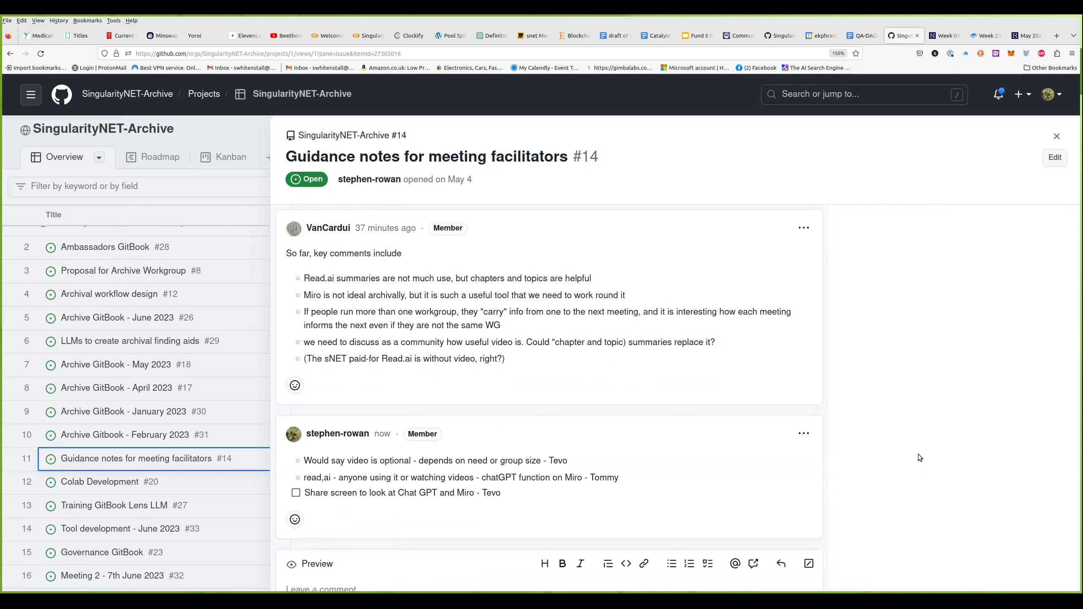
pyautogui.click(804, 436)
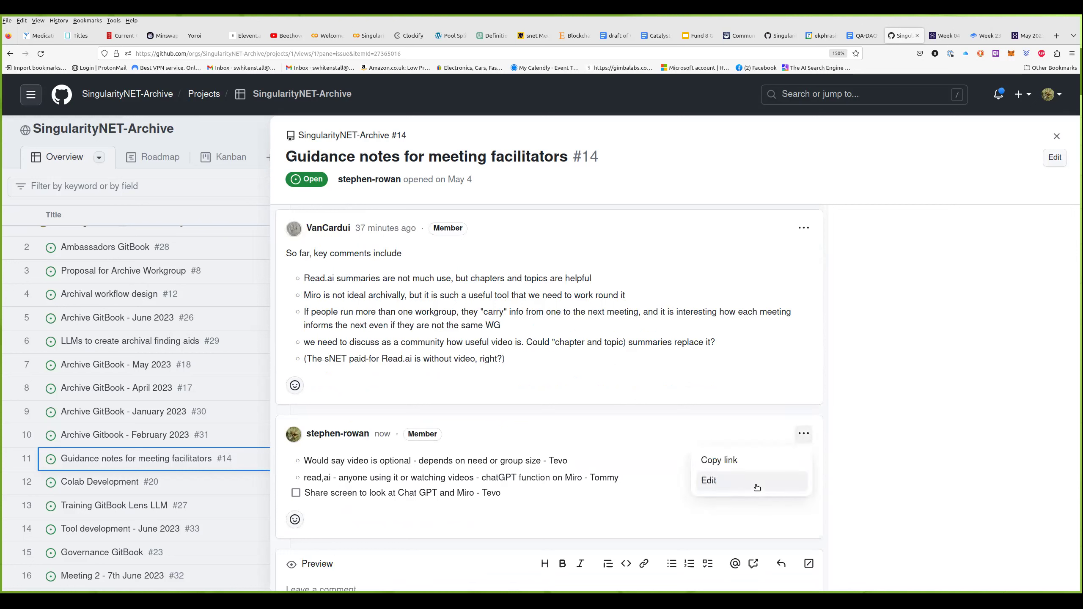
pyautogui.click(898, 477)
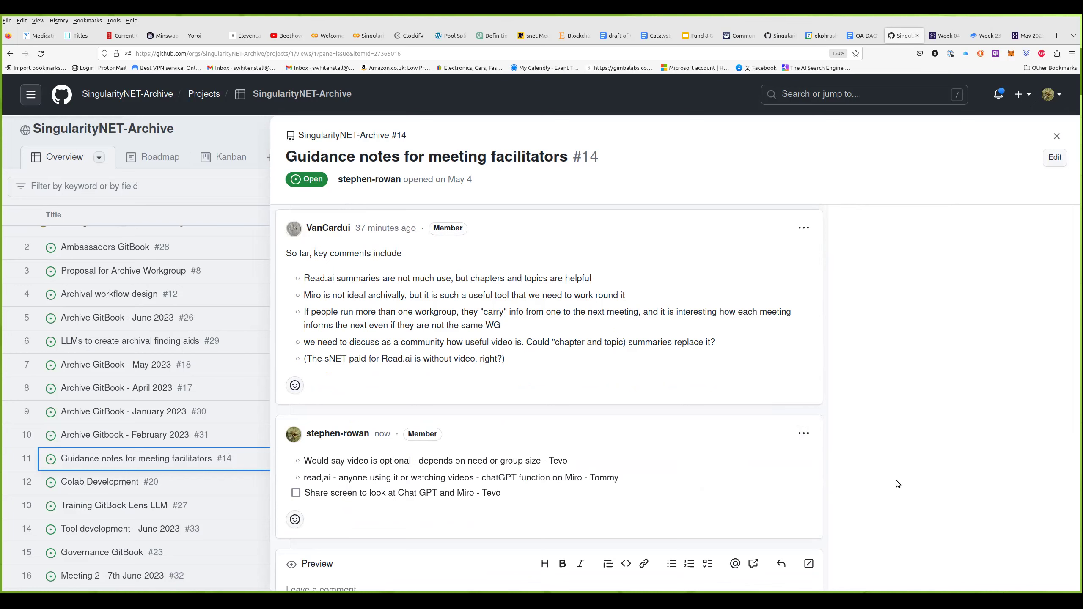
pyautogui.scroll(20, 898, 482)
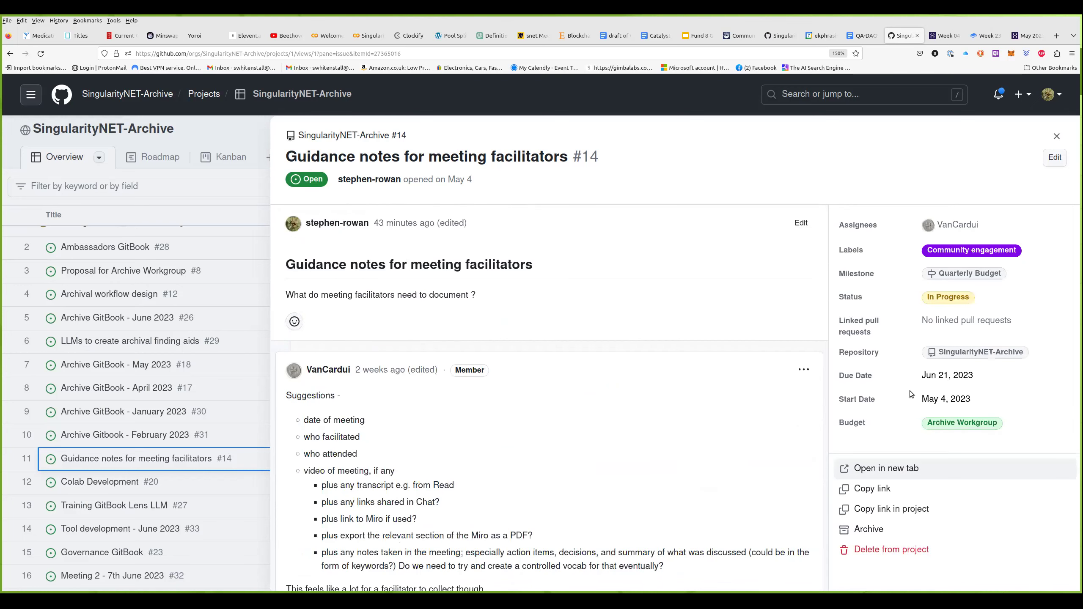
pyautogui.click(934, 376)
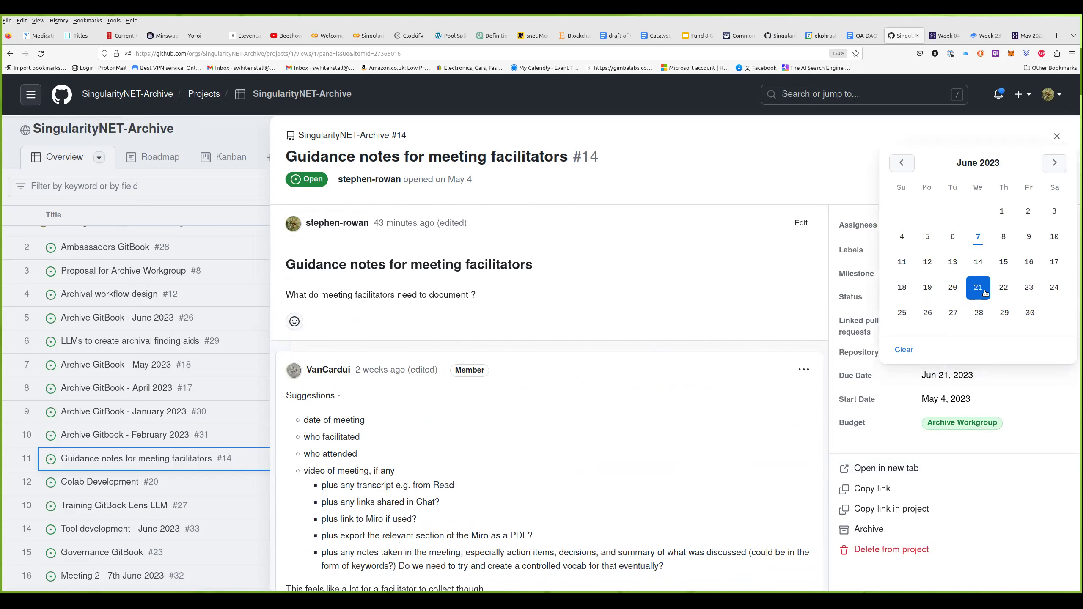
pyautogui.click(1061, 137)
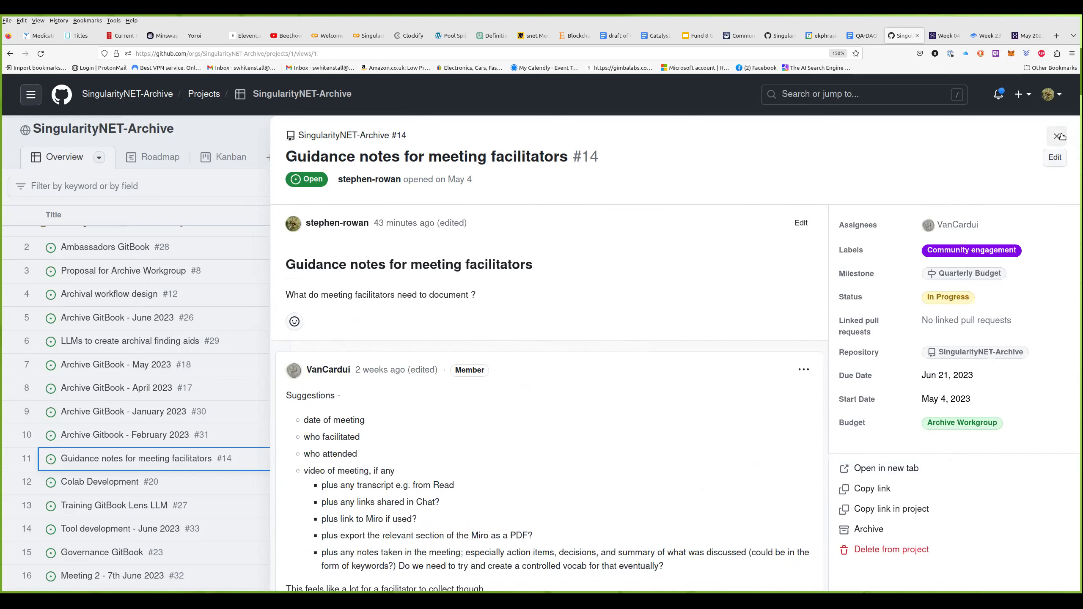
pyautogui.click(1062, 136)
# Set the due date of the Colab Development issue #20 to Jun 21, 2023, and close its details.
pyautogui.scroll(-2, 258, 476)
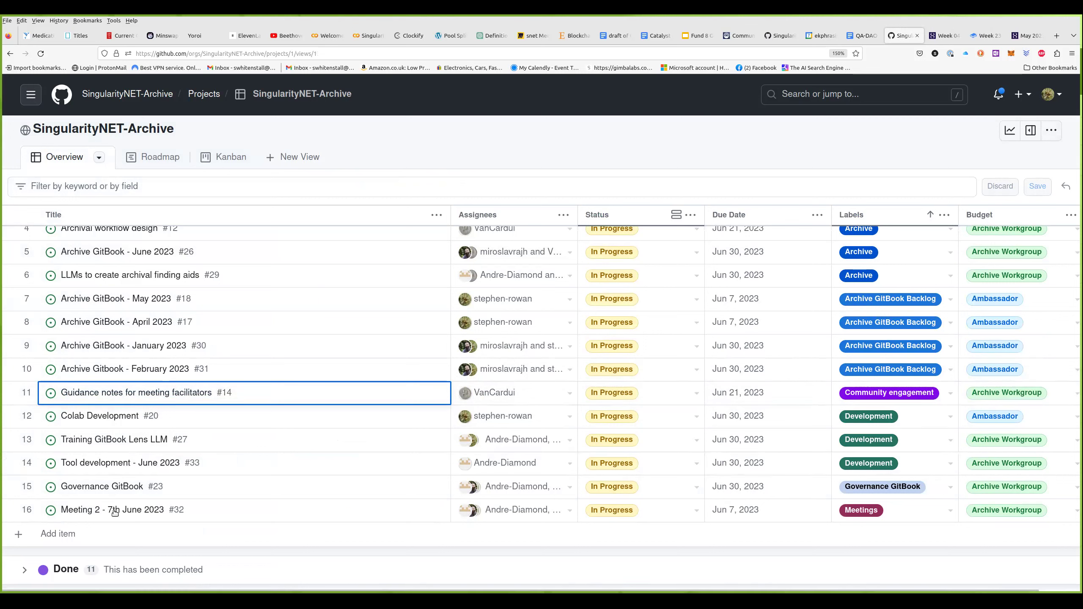
pyautogui.click(121, 417)
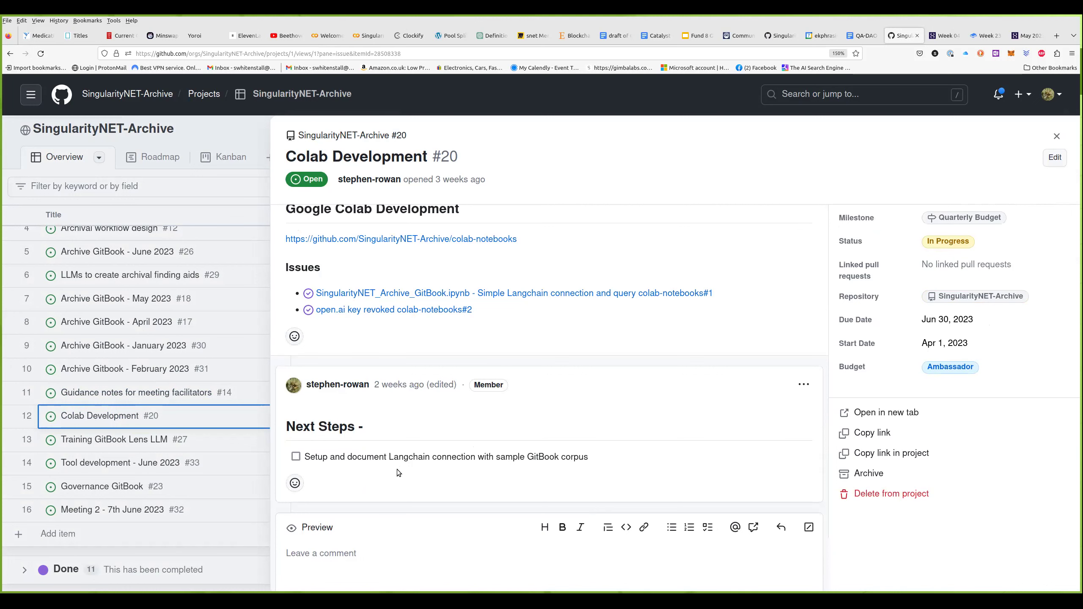
pyautogui.scroll(2, 762, 472)
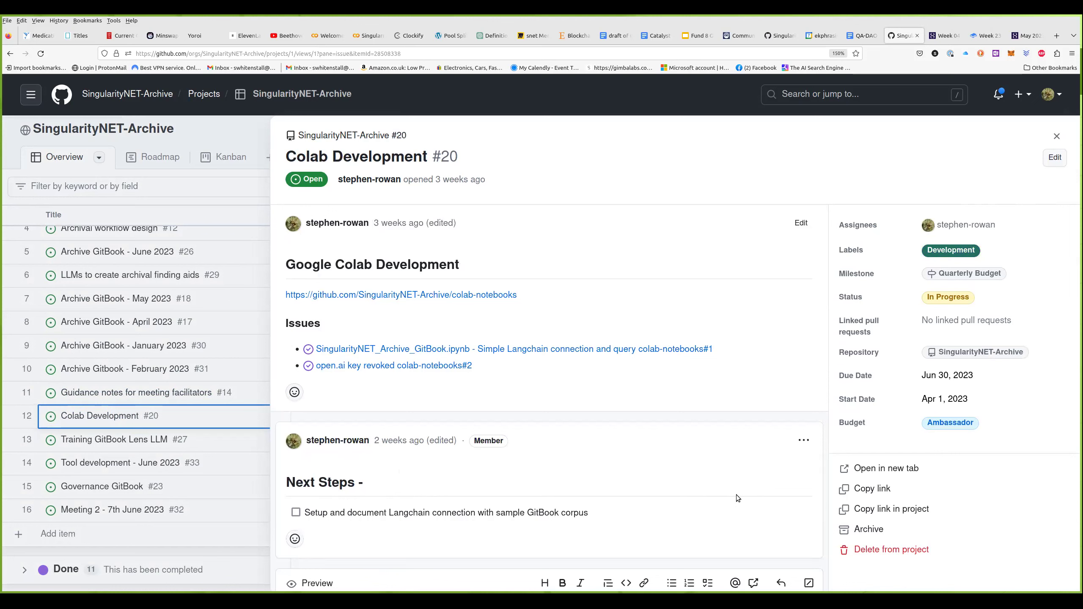
pyautogui.click(967, 380)
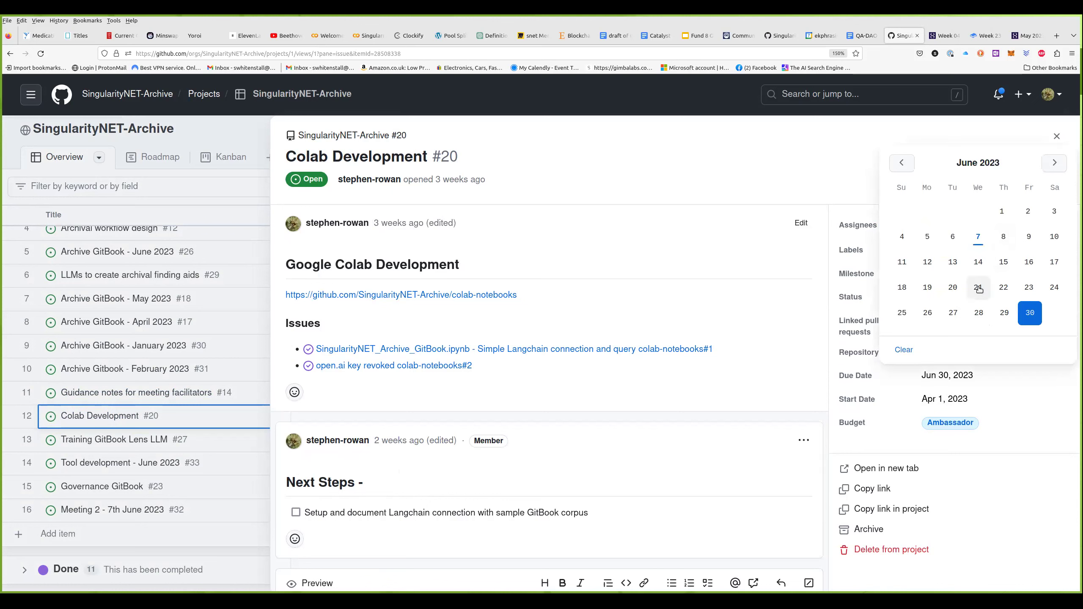
pyautogui.press('Escape')
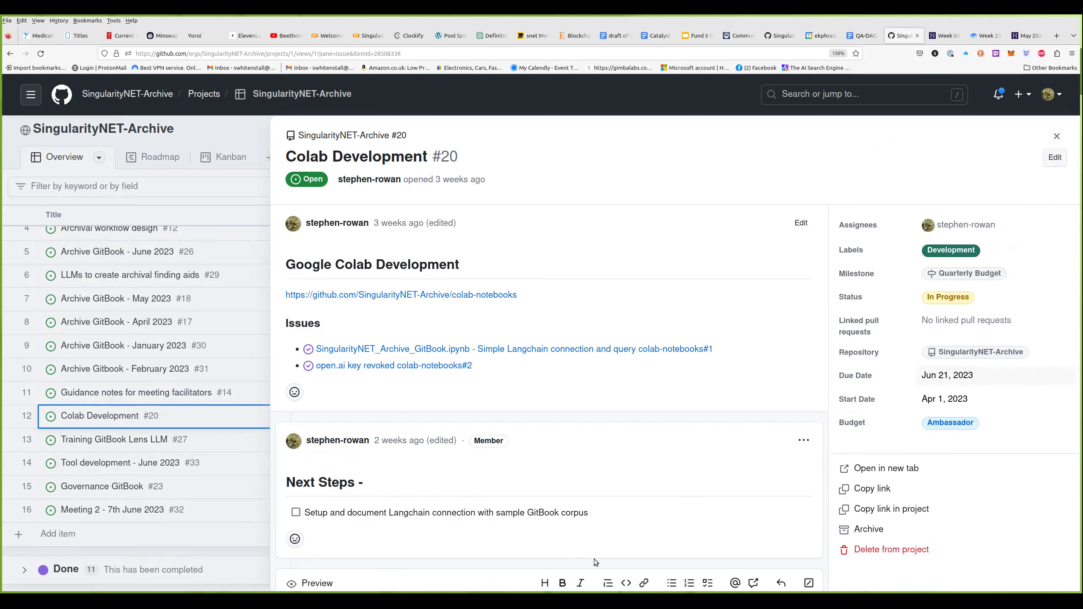
pyautogui.click(1058, 143)
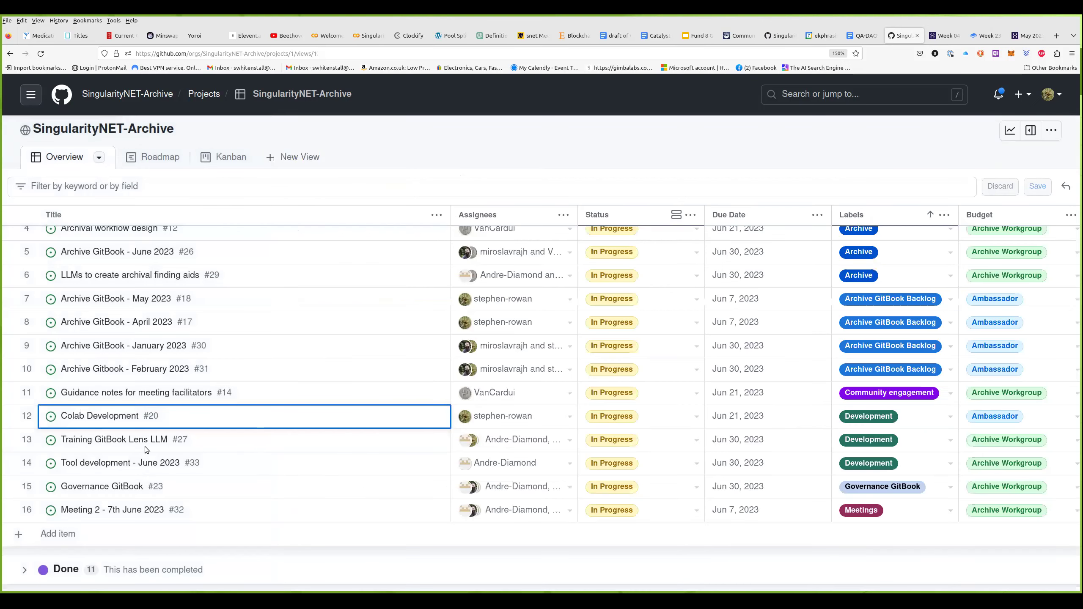
# Set the due date of the Training GitBook Lens LLM issue #27 to Jun 21, 2023, and close its details.
pyautogui.click(144, 439)
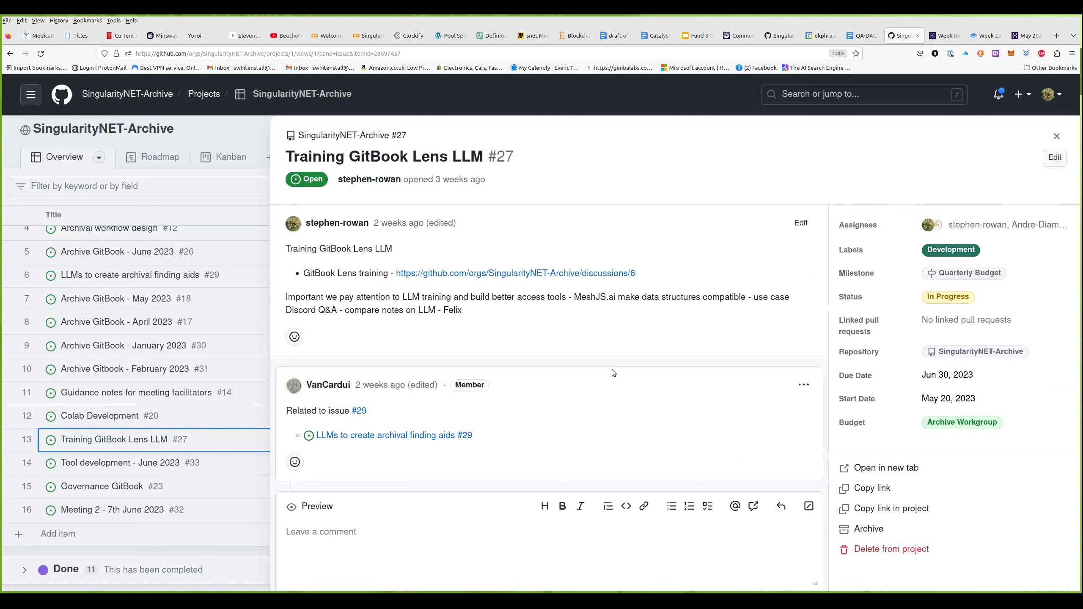
pyautogui.click(981, 375)
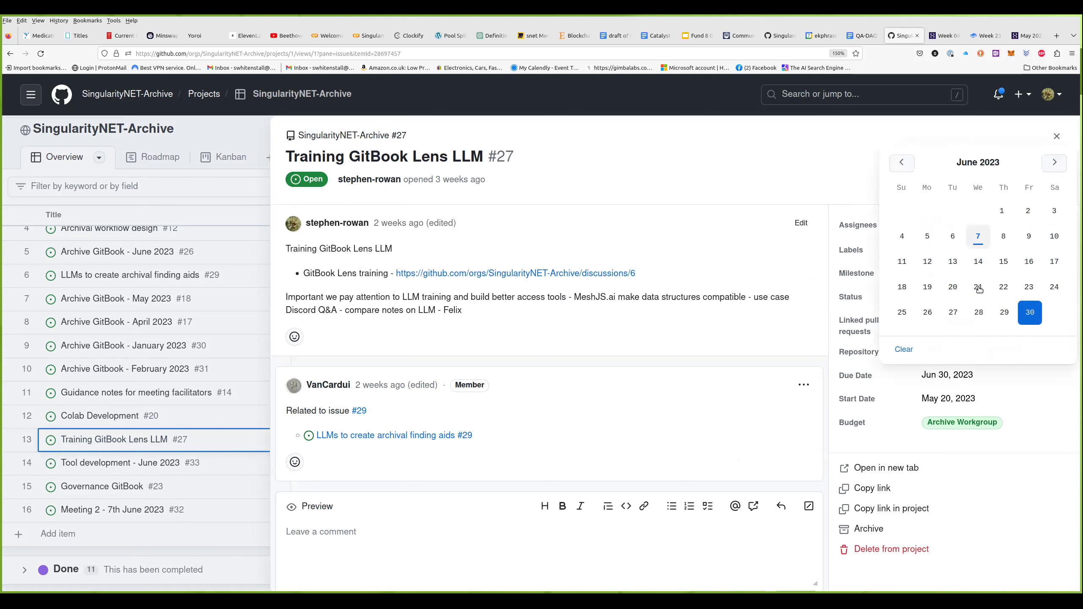
pyautogui.press('Escape')
pyautogui.click(1057, 136)
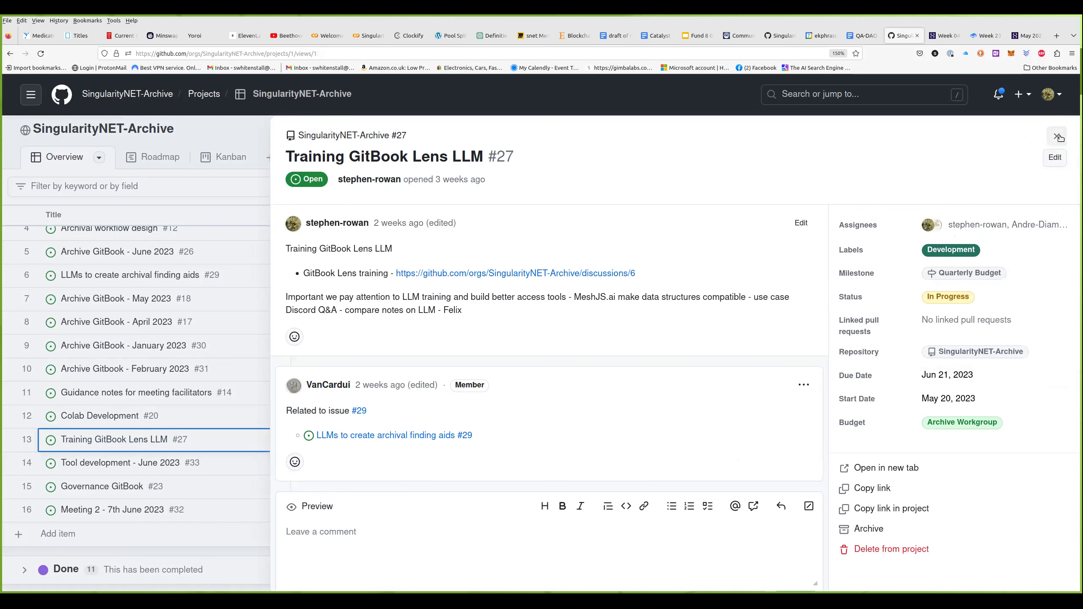
# Start a comment on issue #33 with the bullet "Created repo - installed framework - install Langchain and huggingface. Setup database.", credited to a member.
pyautogui.click(151, 468)
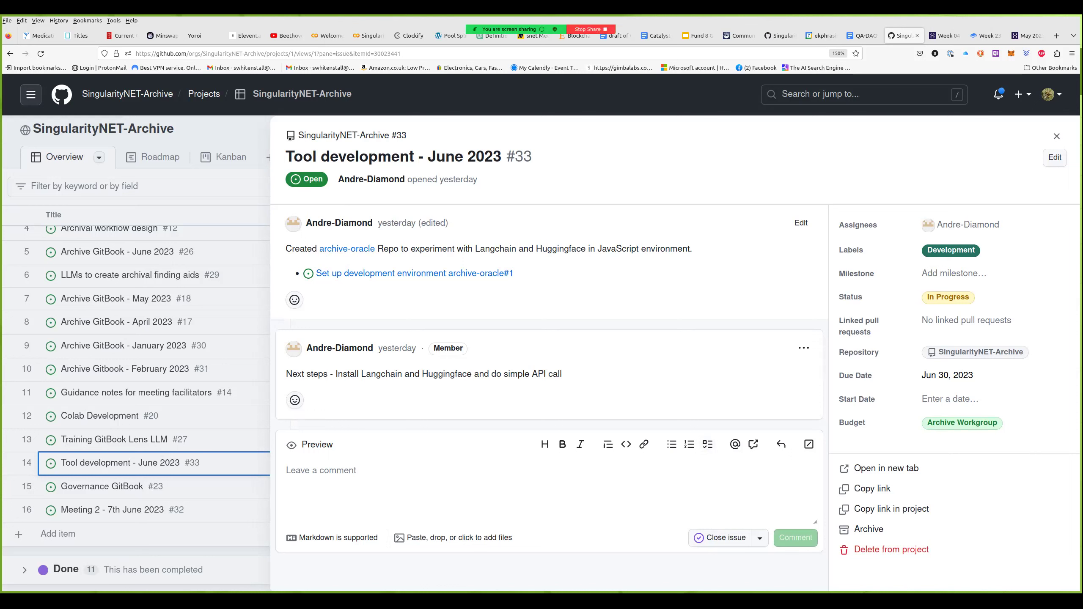
pyautogui.click(492, 501)
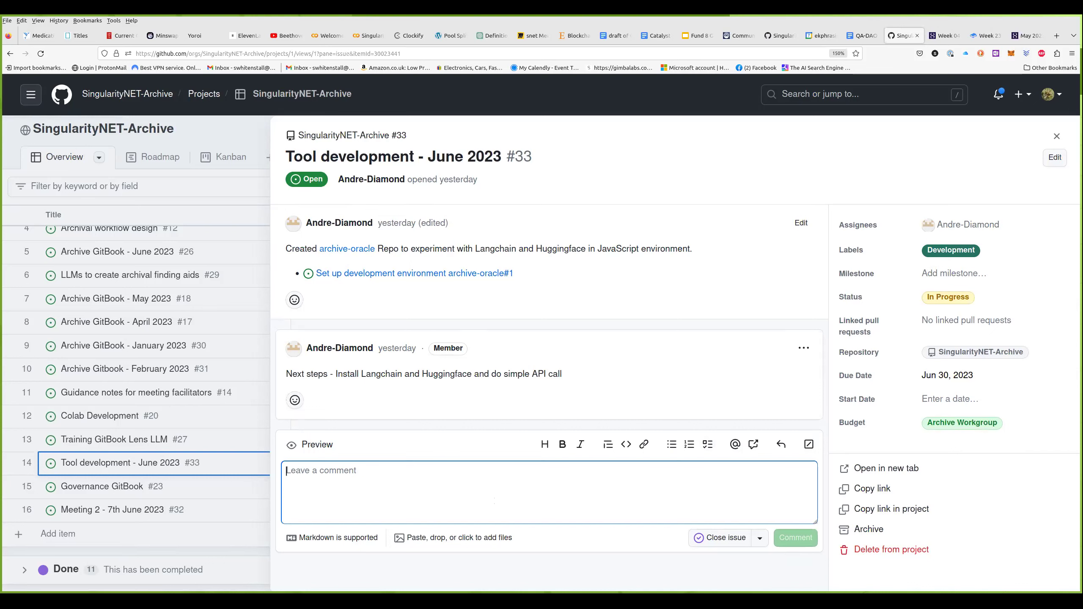
pyautogui.write('- Created ')
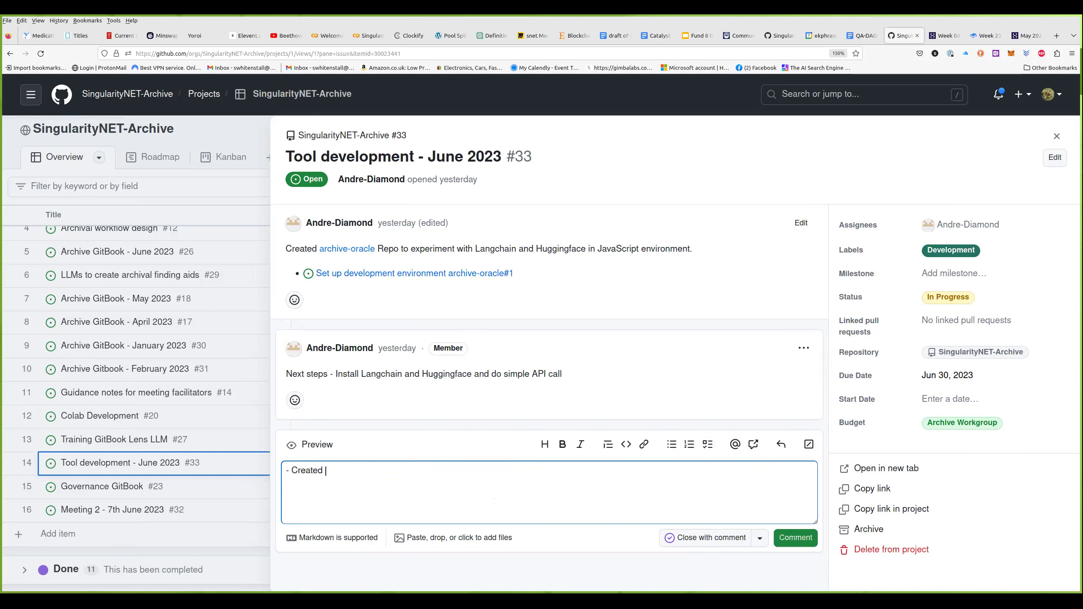
pyautogui.write('repo - installed framework - install')
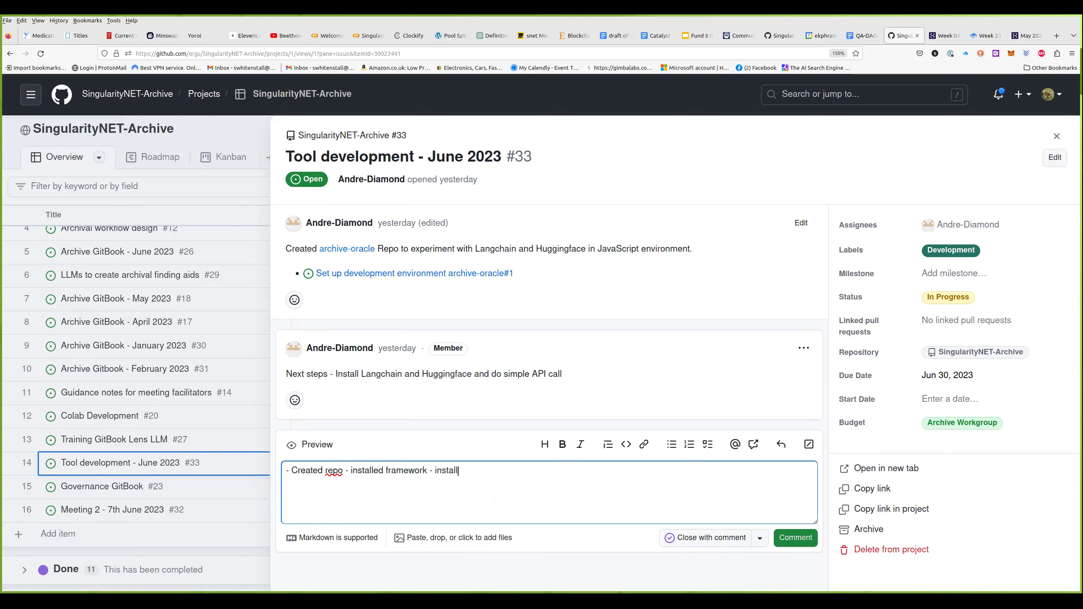
pyautogui.write(' Langchain and hugging f')
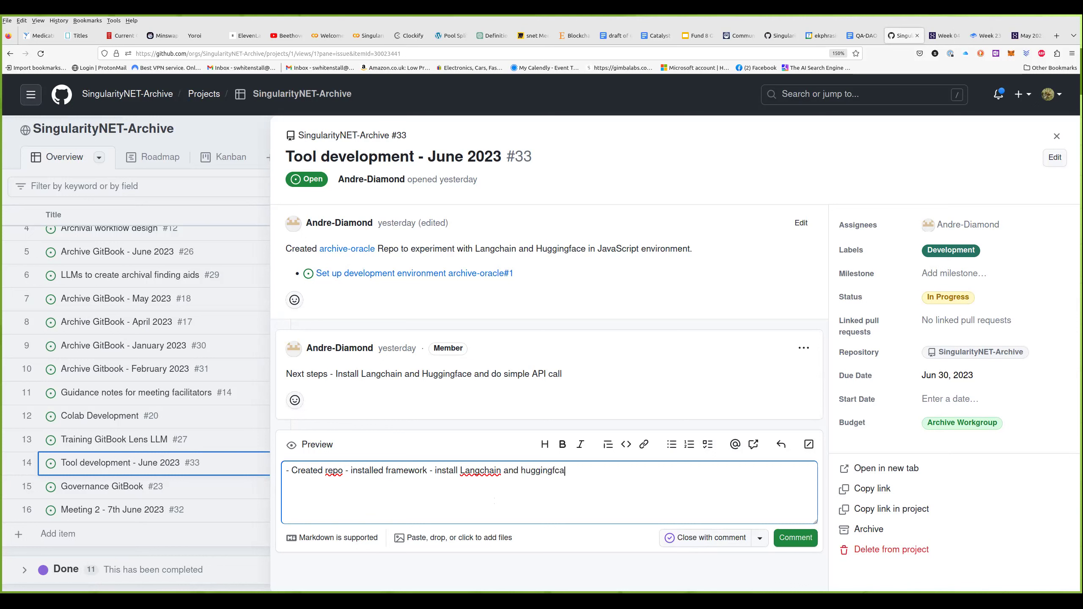
pyautogui.write('ace. Setup')
pyautogui.write('database. - Andre')
# Expand the database mention in the draft comment to "Superbase database (may have vector database)".
pyautogui.press('Left')
pyautogui.press('Left')
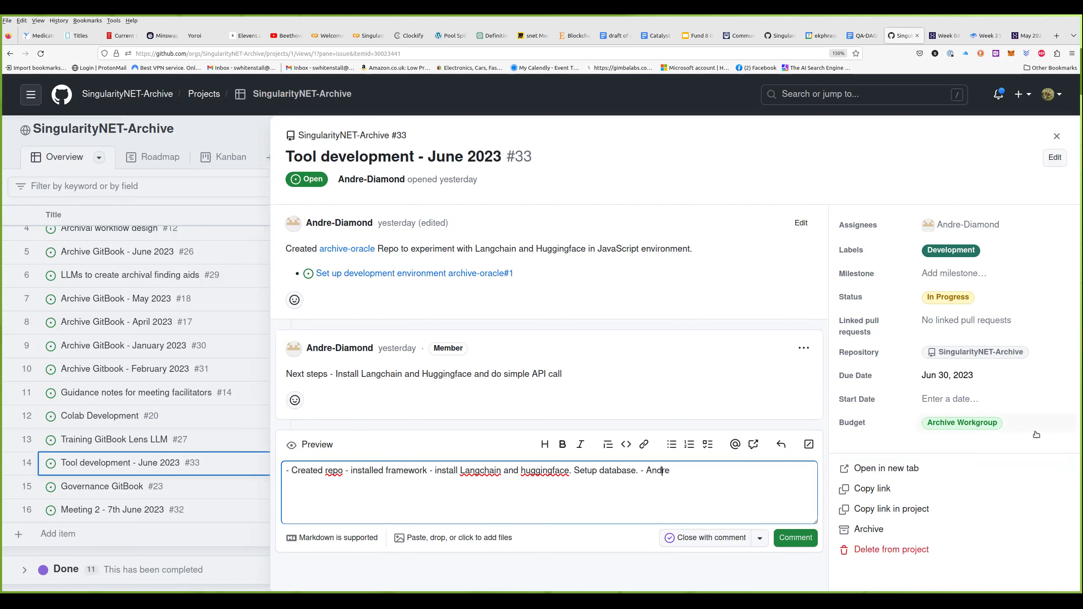
pyautogui.write('Superbase database')
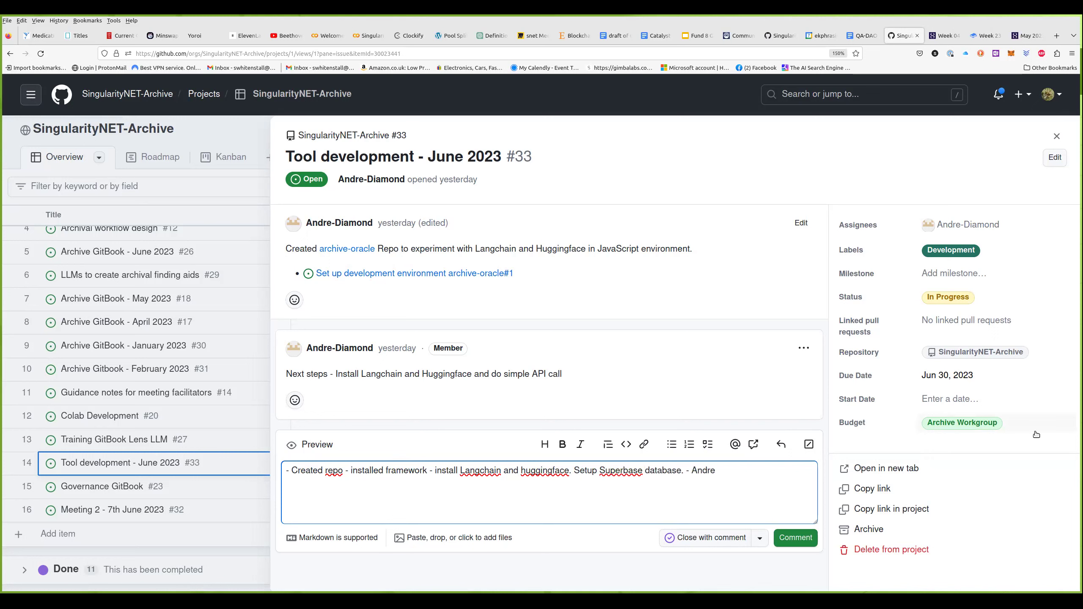
pyautogui.write(' ()')
pyautogui.press('Left')
pyautogui.write('may have vector database')
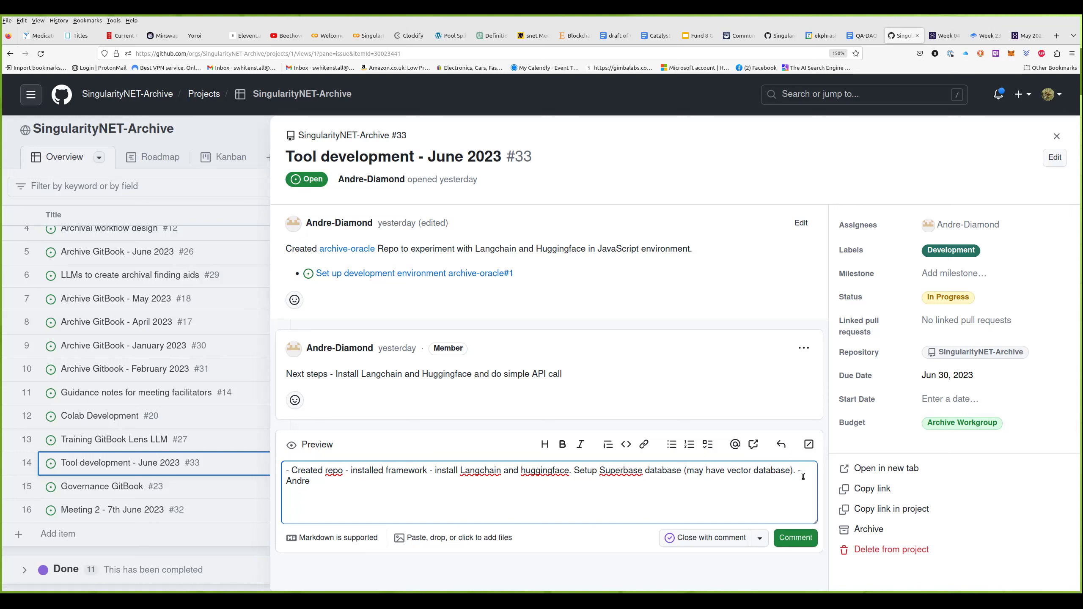
# Add the bullet "At some point document the development process and functionality" with the member's first name, and post the comment.
pyautogui.click(324, 483)
pyautogui.write('At some point documen')
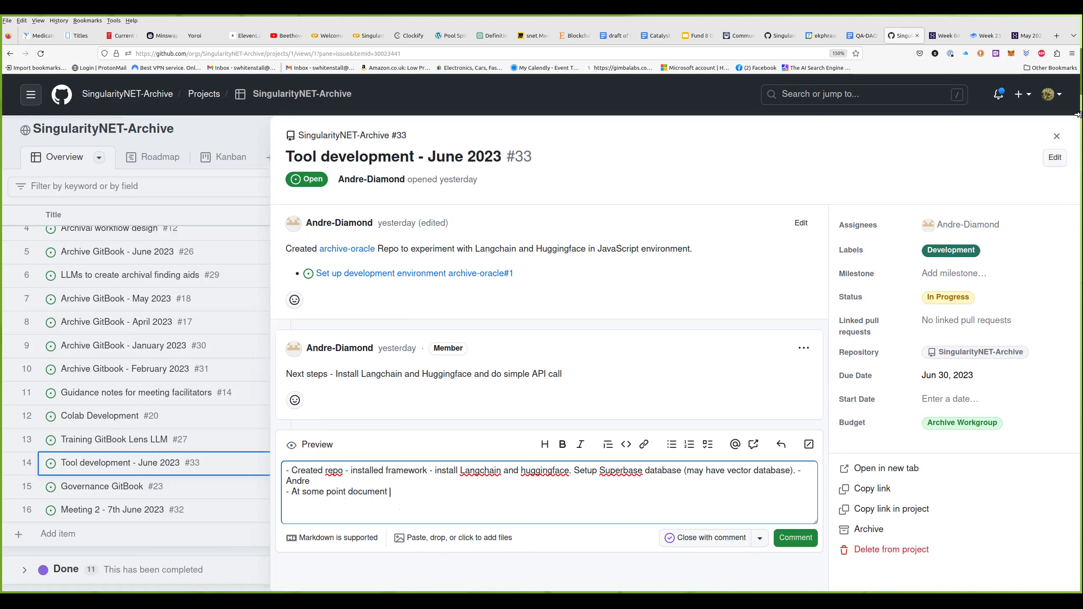
pyautogui.write('the development process and ')
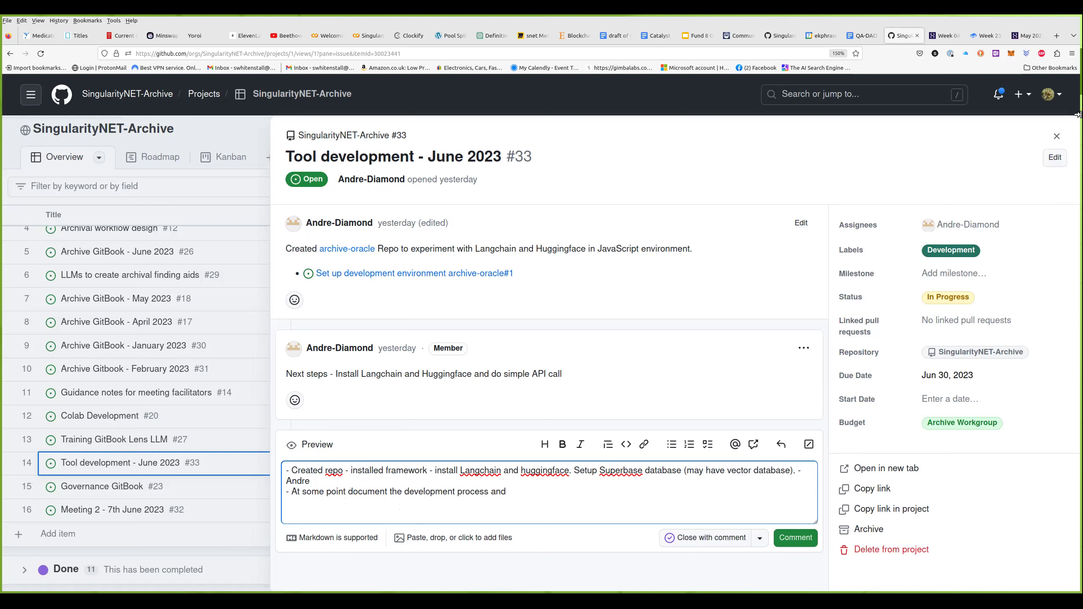
pyautogui.write('functionality -')
pyautogui.write('Andr')
pyautogui.click(796, 538)
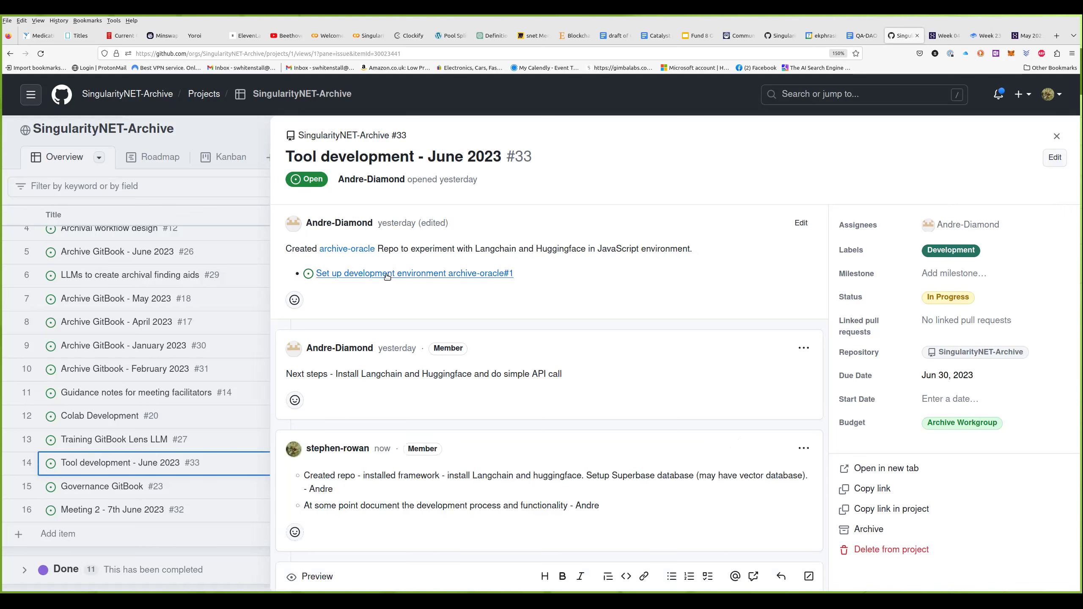
# Open the linked archive-oracle repository in a new tab, look over its files and README, and return to issue #33.
pyautogui.moveTo(387, 276)
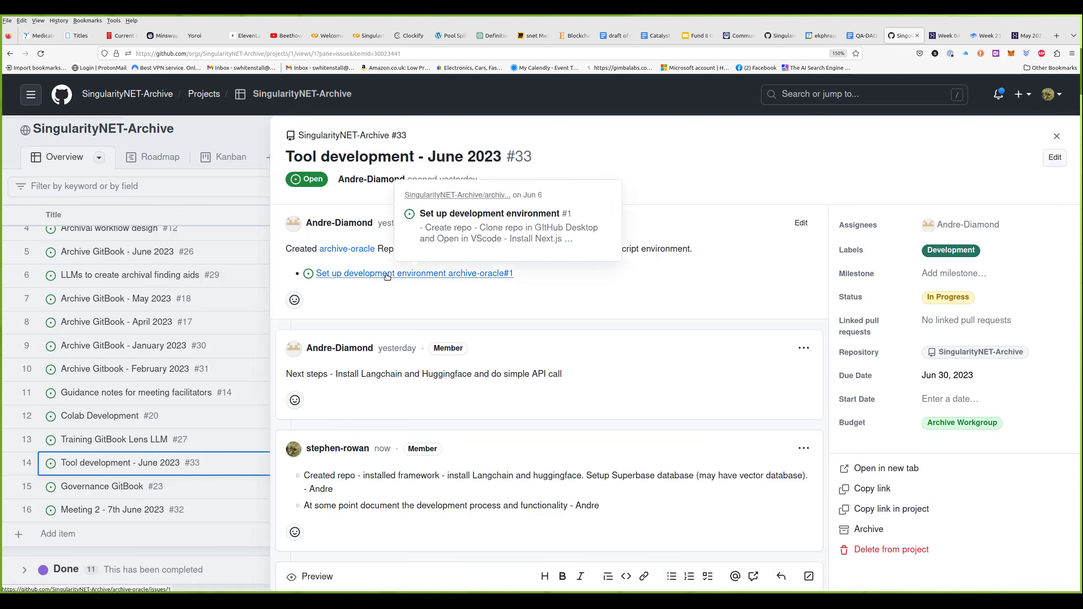
pyautogui.rightClick(359, 251)
pyautogui.click(364, 256)
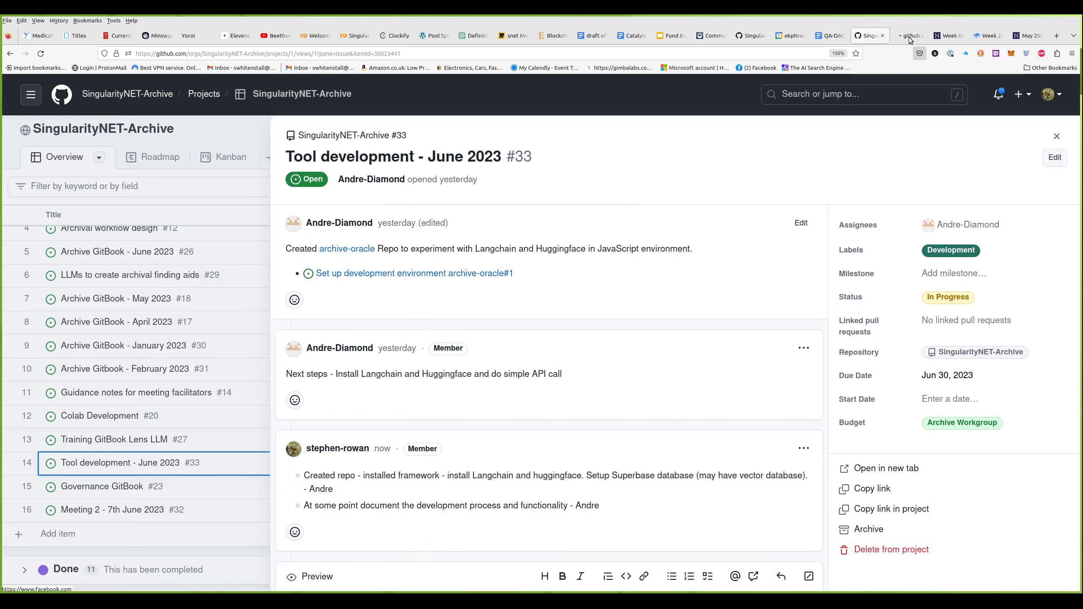
pyautogui.click(909, 35)
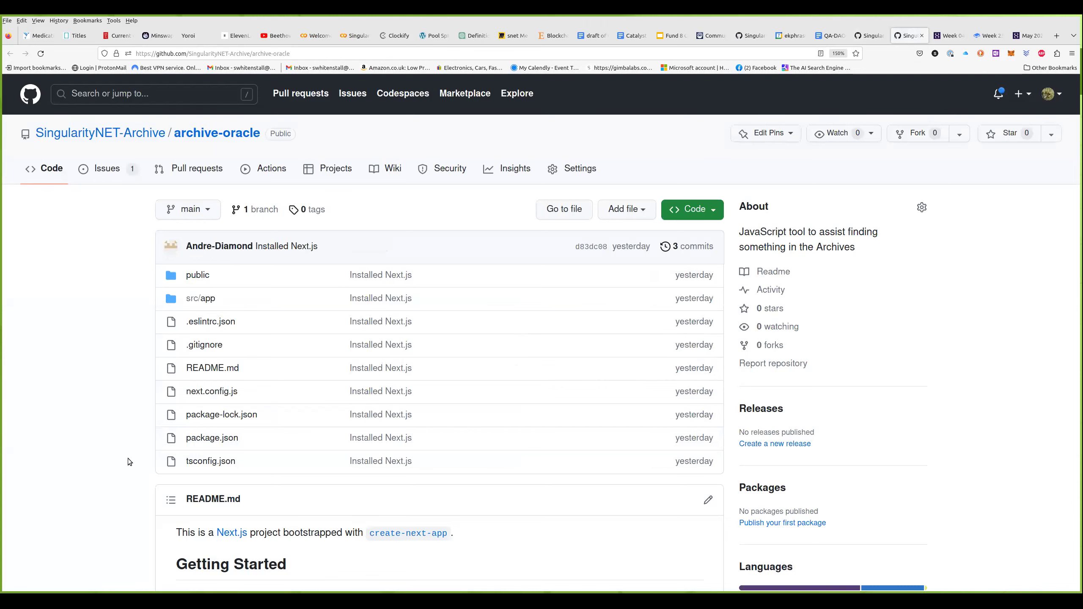
pyautogui.scroll(-5, 128, 459)
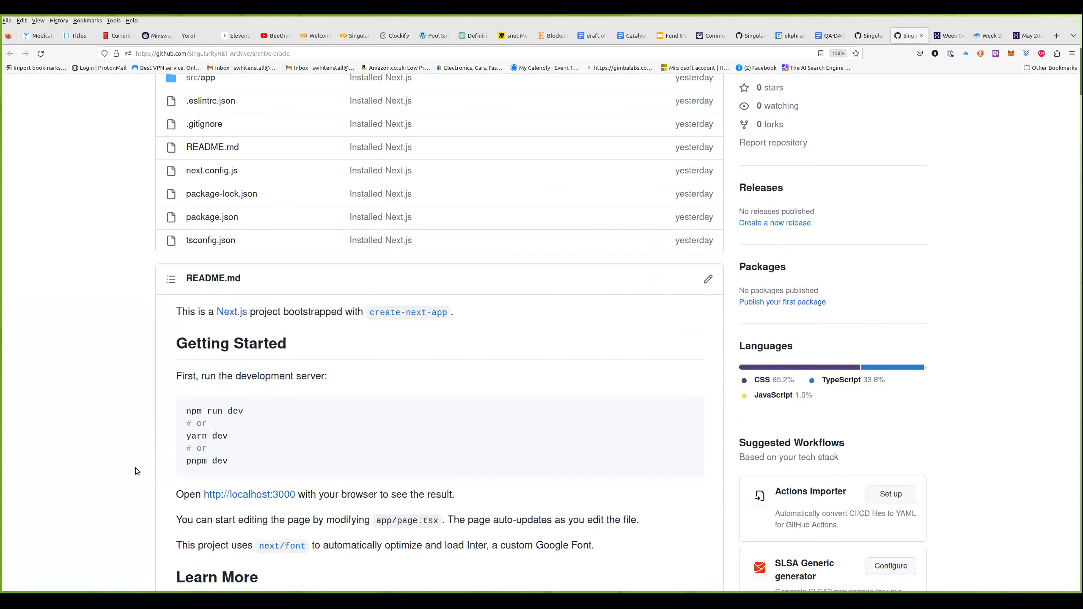
pyautogui.scroll(5, 136, 467)
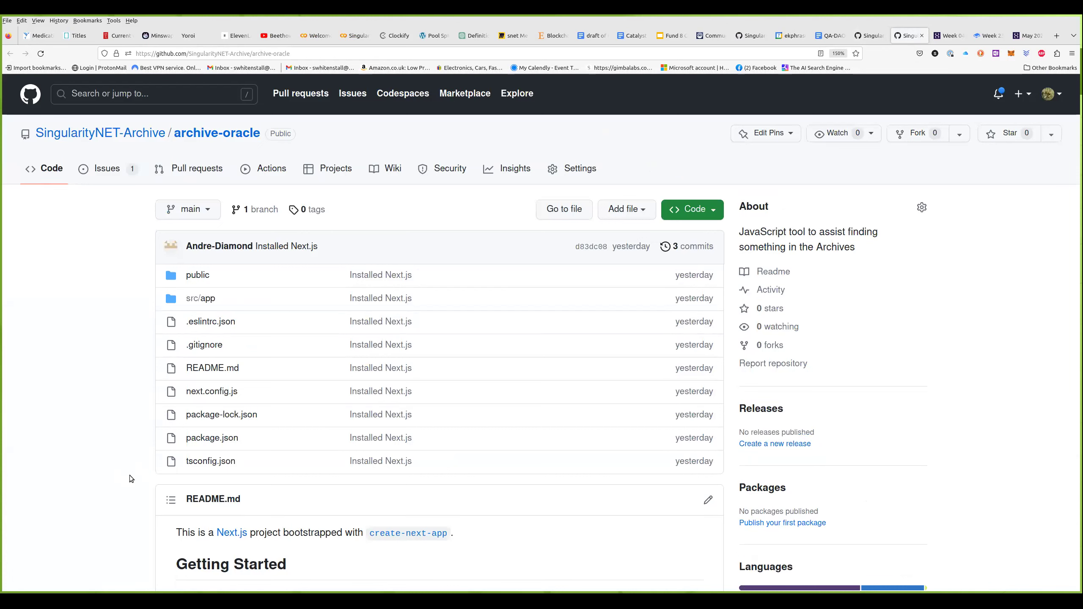
pyautogui.click(921, 37)
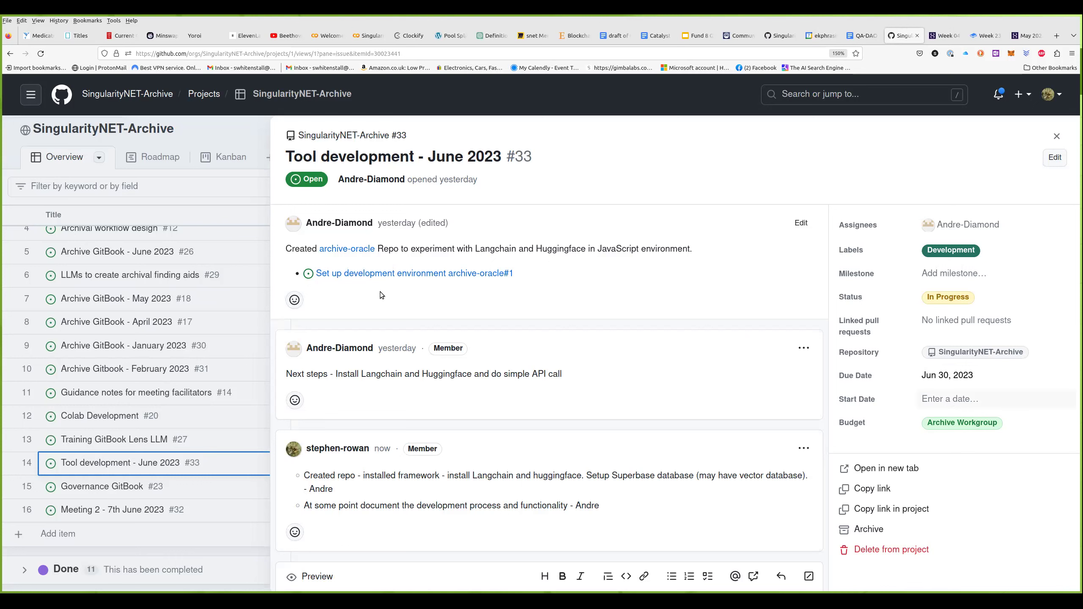
# Set the start date of issue #33 to Jun 6, 2023 and its due date to Jun 21, 2023.
pyautogui.click(966, 402)
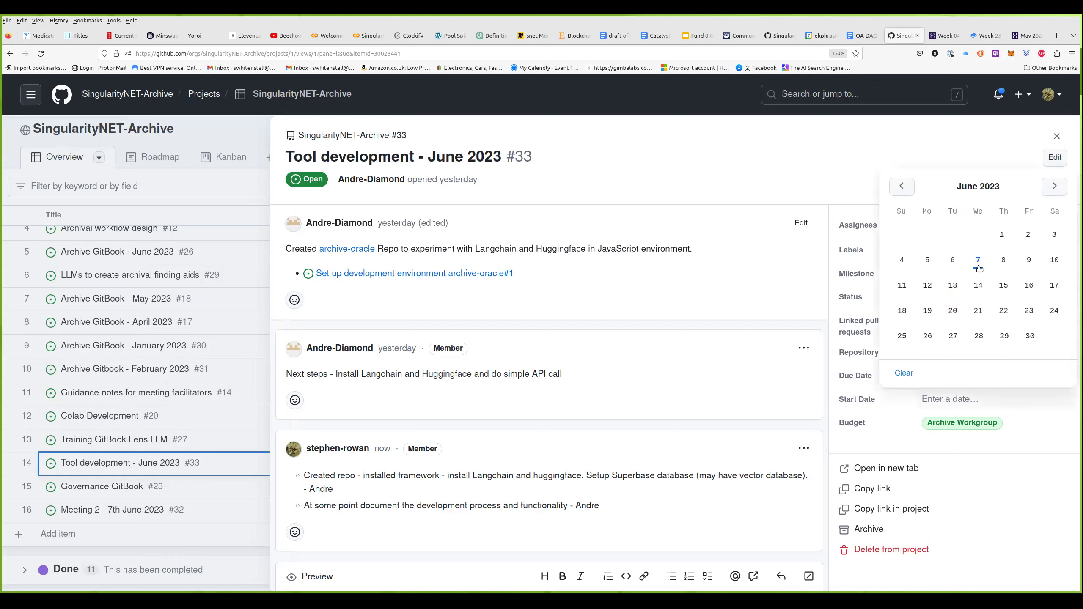
pyautogui.click(953, 261)
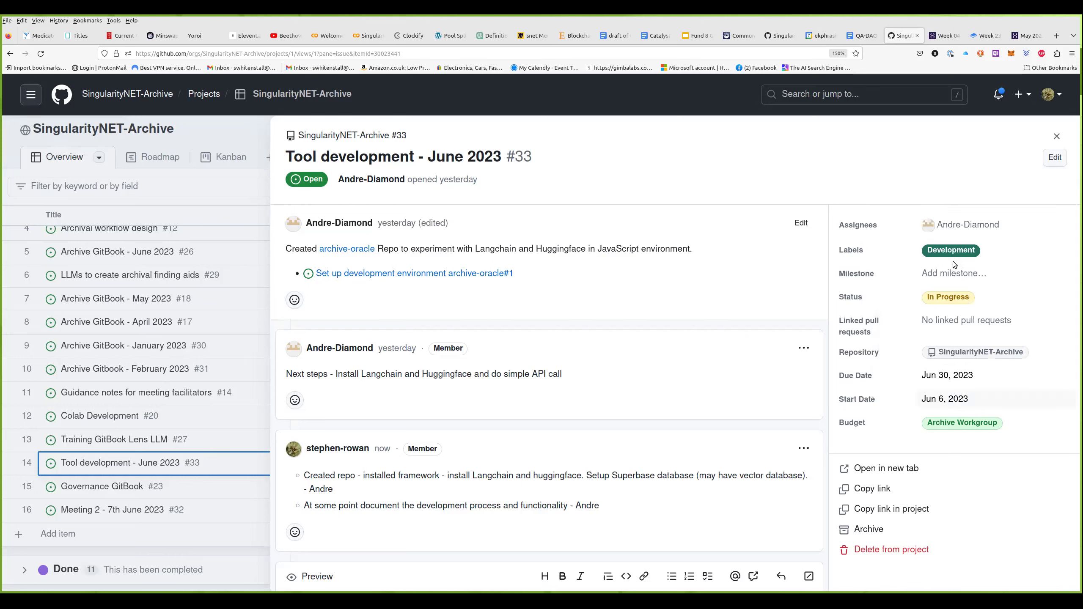
pyautogui.click(957, 377)
pyautogui.click(980, 289)
# Edit the latest comment on issue #33, adding a bullet to reach a named contact "about Mesh resources - share knowledge" with three first names, and save.
pyautogui.scroll(-2, 601, 449)
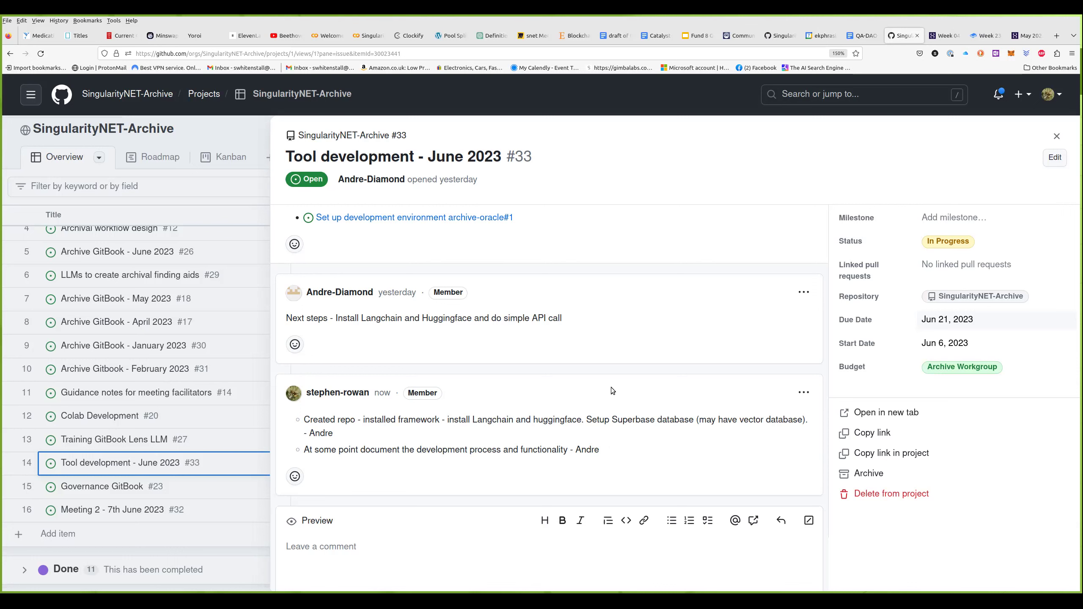
pyautogui.click(804, 394)
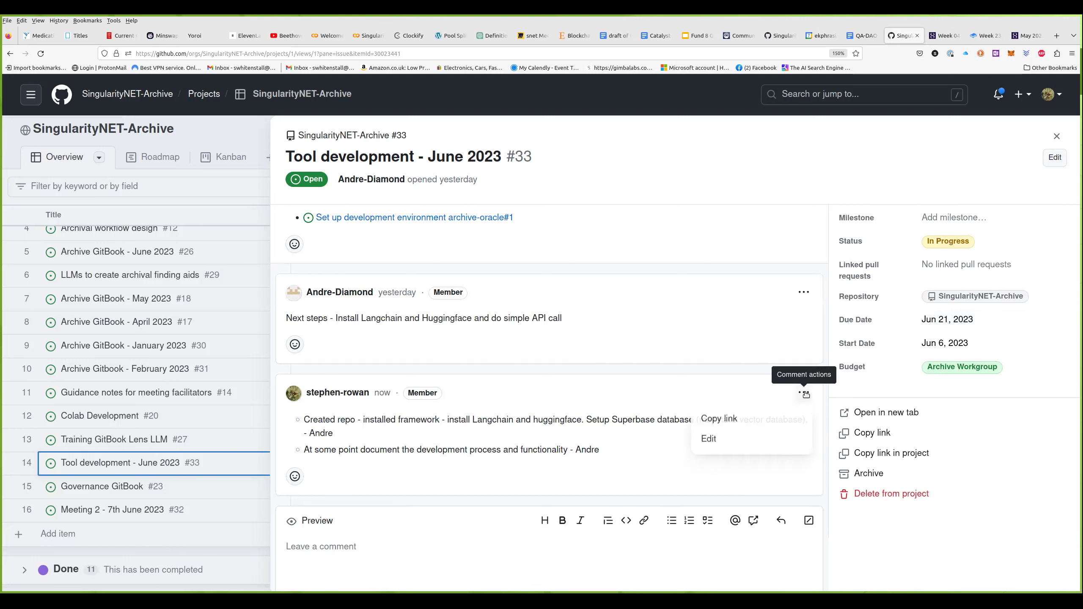
pyautogui.click(765, 443)
pyautogui.click(623, 435)
pyautogui.press('Return')
pyautogui.write('Reach to Felix')
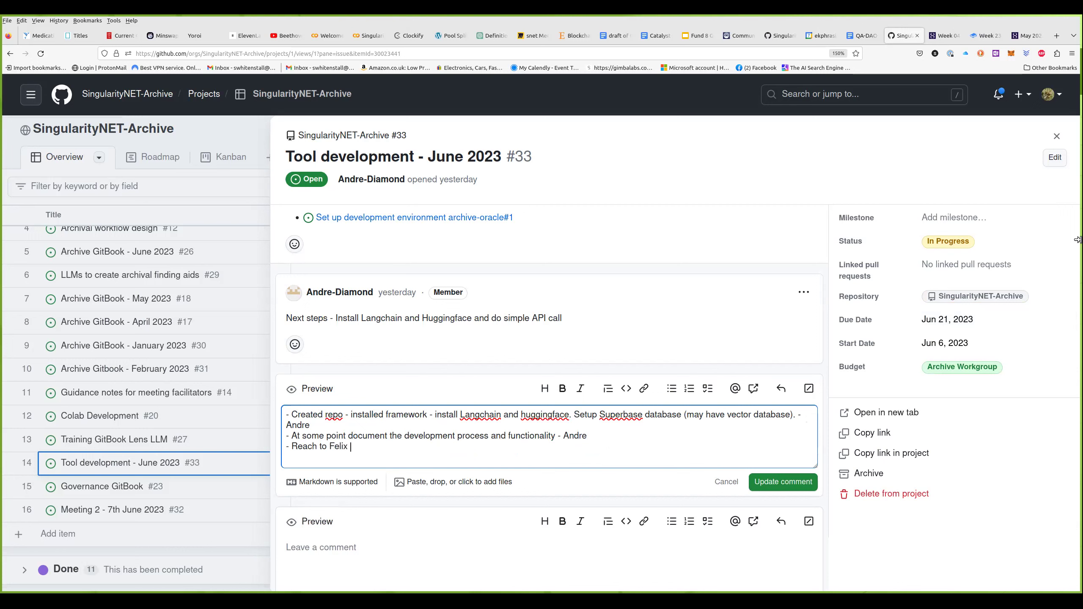
pyautogui.write(' abou')
pyautogui.write('Mesh rewsou')
pyautogui.press('BackSpace')
pyautogui.press('BackSpace')
pyautogui.press('BackSpace')
pyautogui.press('BackSpace')
pyautogui.write('sources - sha')
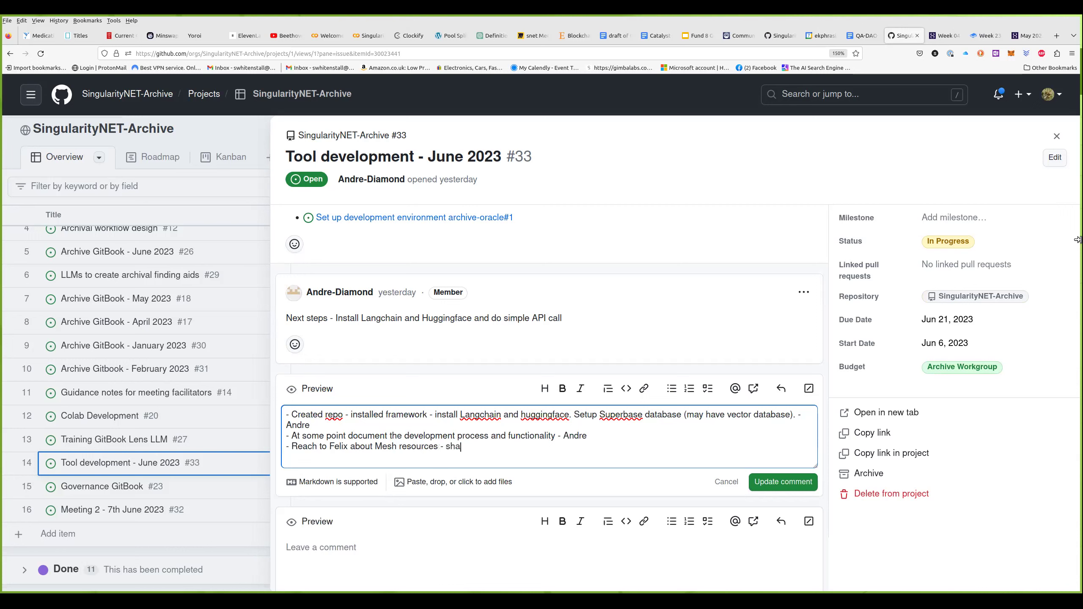
pyautogui.write('re knowledge - Andre / Stephen')
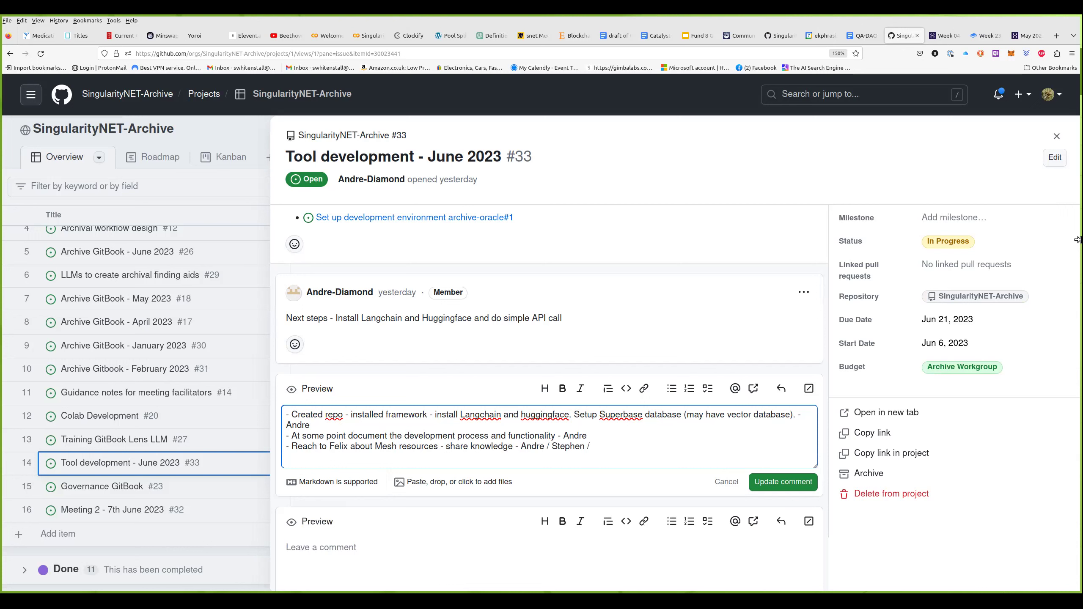
pyautogui.write('/ Felix')
pyautogui.click(783, 482)
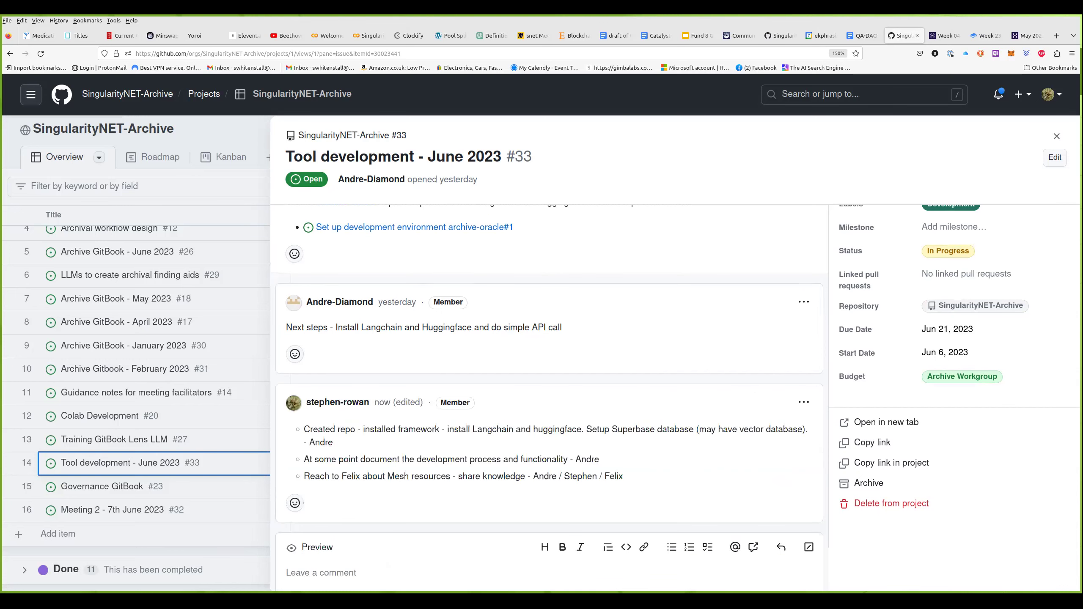
# Add the bullet "Related information queries on a GitBook corpus" with a member's first name to the same comment, save it, and close the issue pane.
pyautogui.scroll(-2, 637, 461)
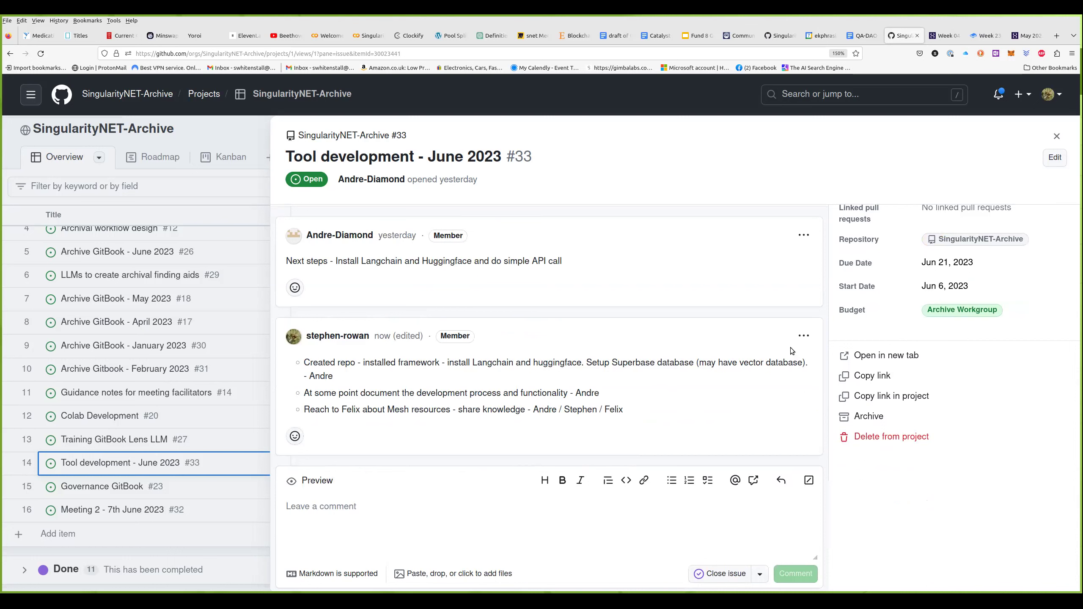
pyautogui.click(803, 339)
pyautogui.click(708, 385)
pyautogui.click(660, 405)
pyautogui.press('Return')
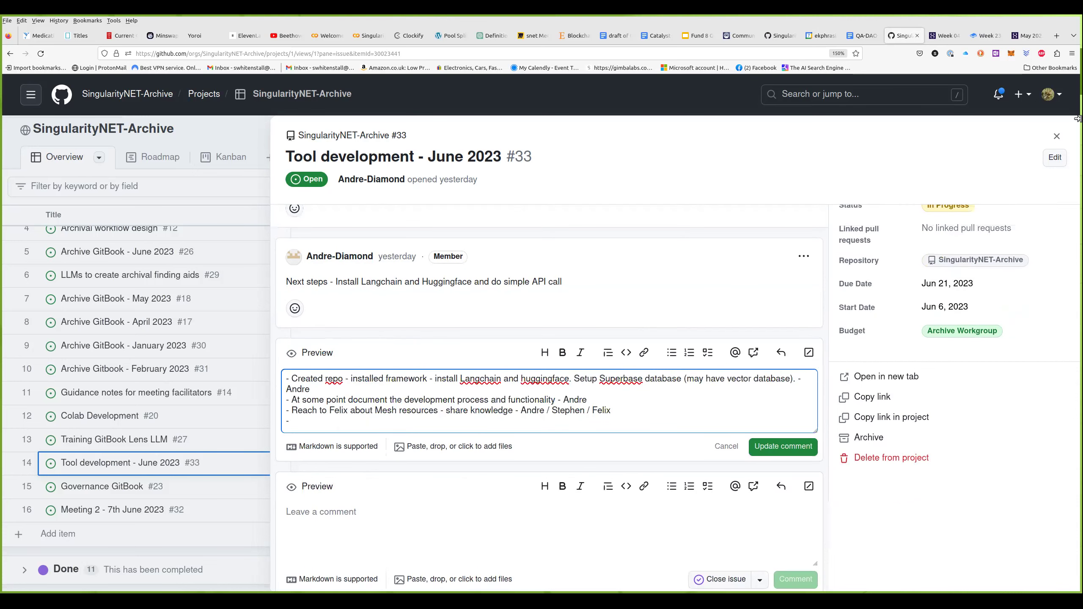
pyautogui.write('Relar')
pyautogui.press('BackSpace')
pyautogui.write('ted information queries ')
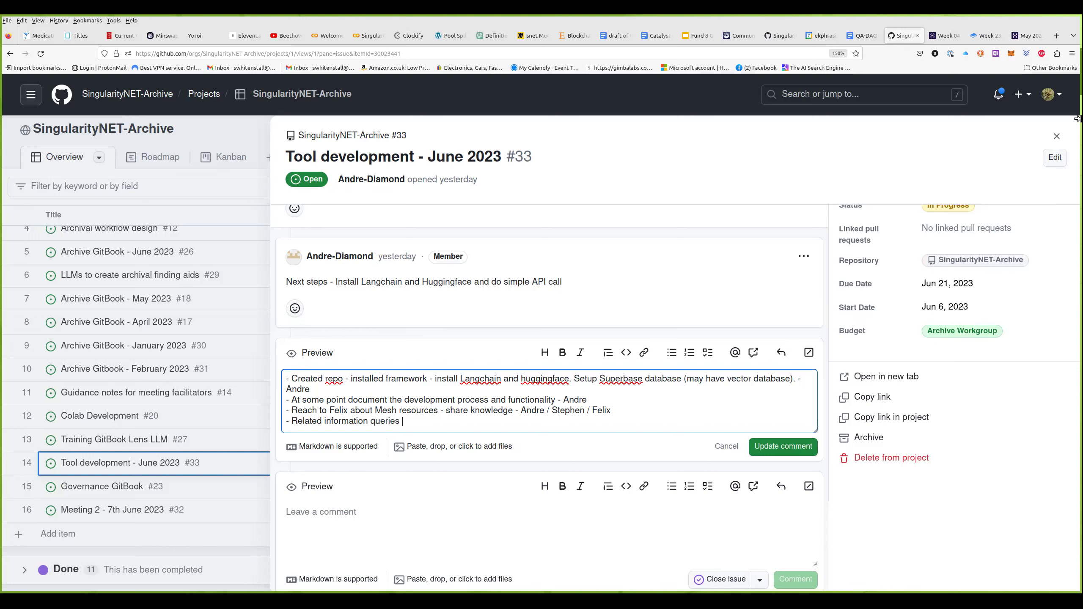
pyautogui.write('on a GitBook corpus - Andre')
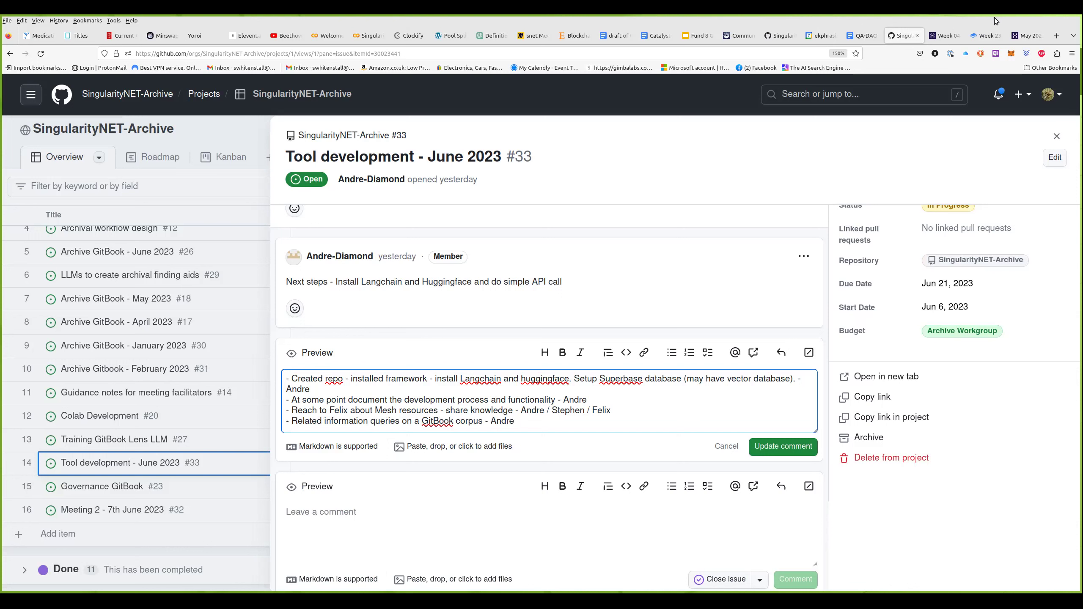
pyautogui.click(784, 447)
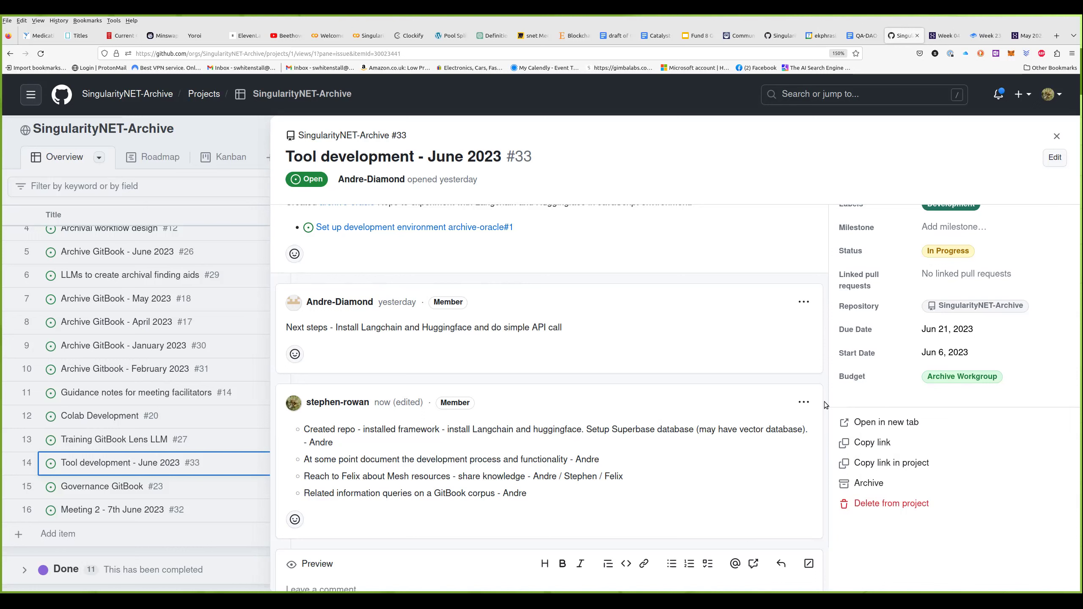
pyautogui.click(1055, 136)
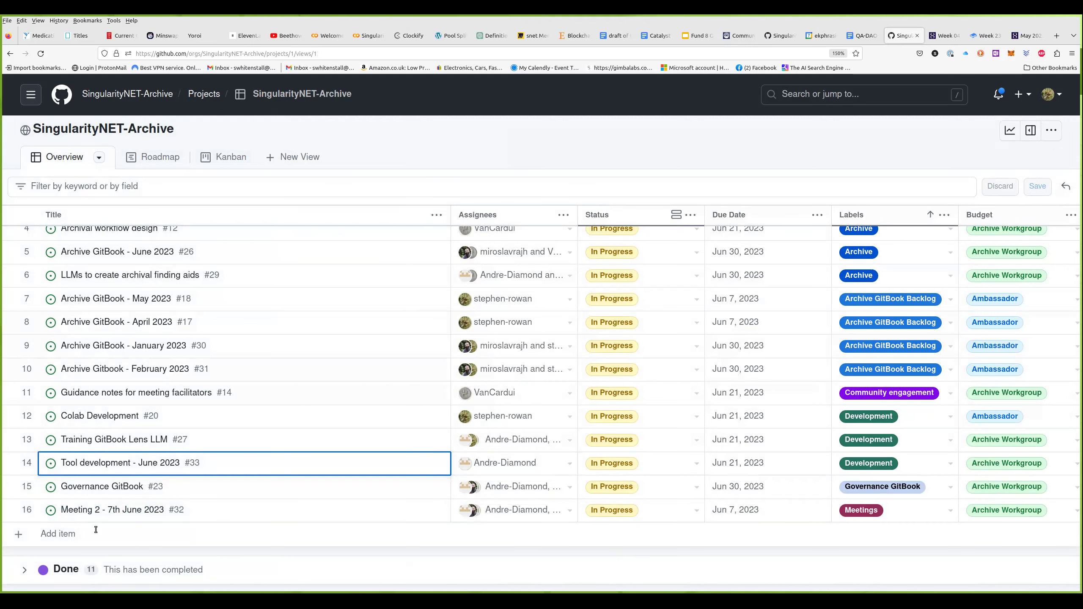
# Open the Governance GitBook issue #23, review its setup tasks, Governance Framework Document checklist and latest comment, and return to the board.
pyautogui.click(120, 487)
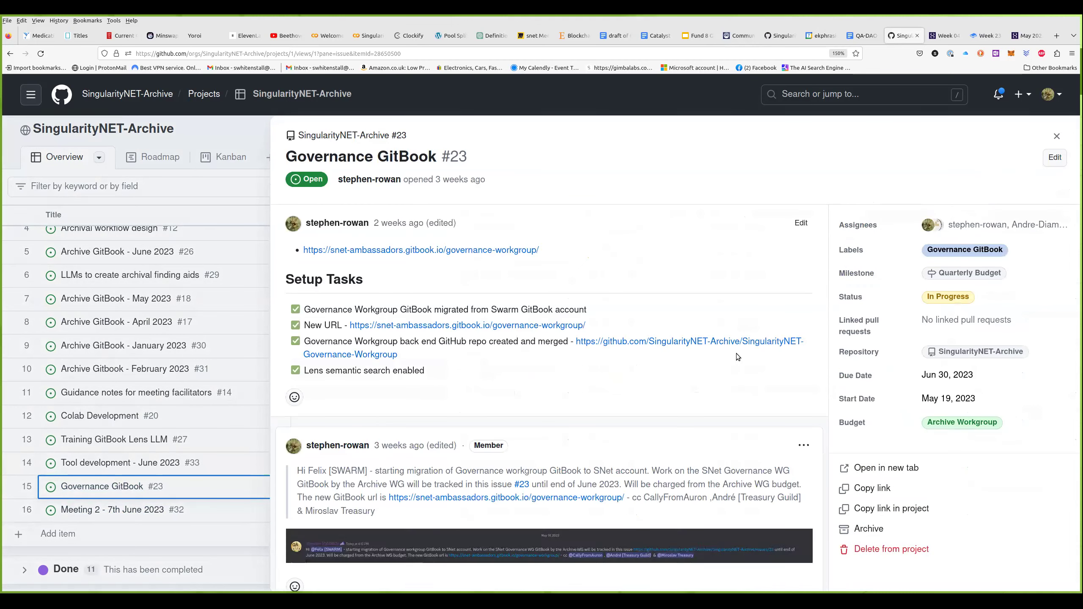
pyautogui.scroll(-3, 737, 357)
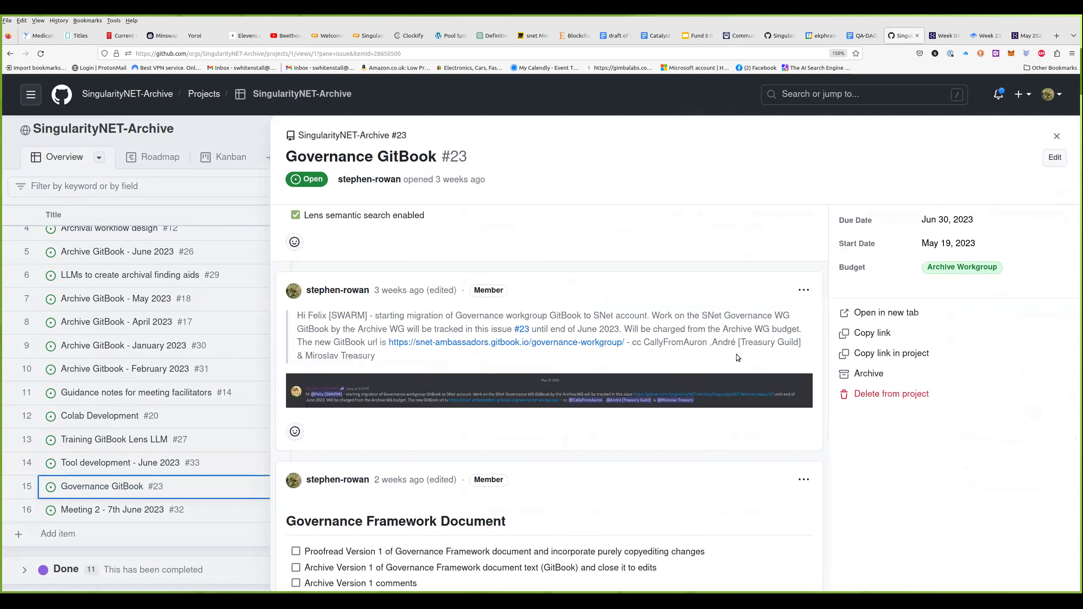
pyautogui.scroll(-5, 738, 356)
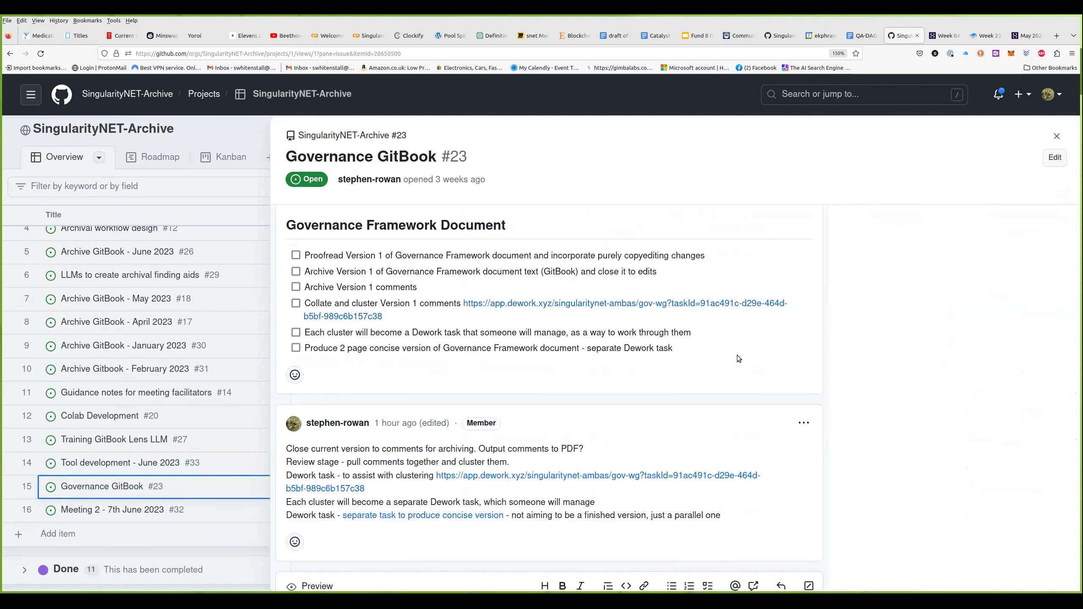
pyautogui.scroll(-2, 738, 356)
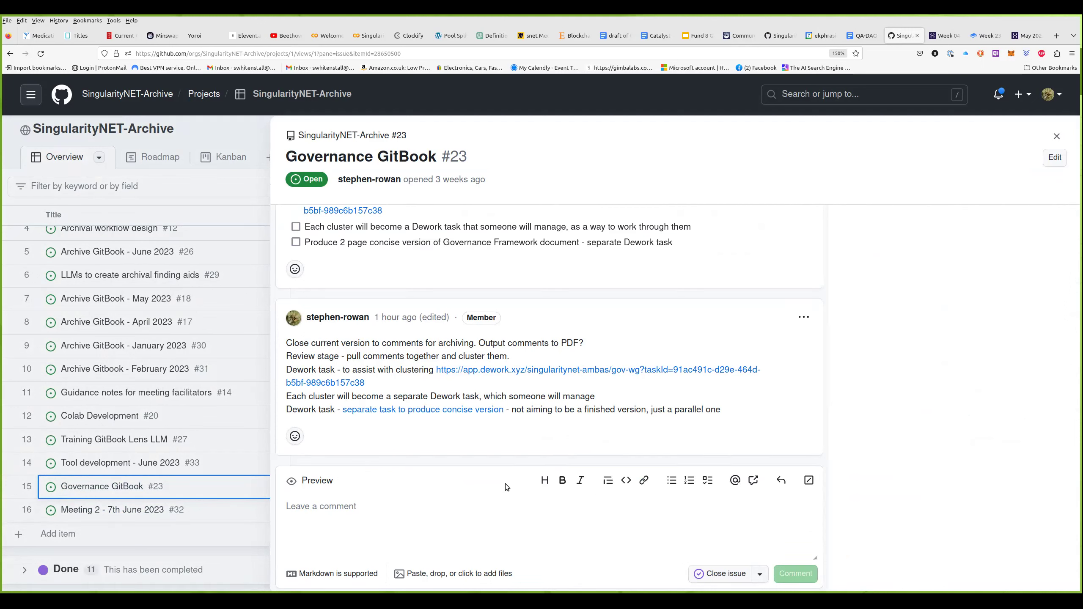
pyautogui.scroll(1, 506, 485)
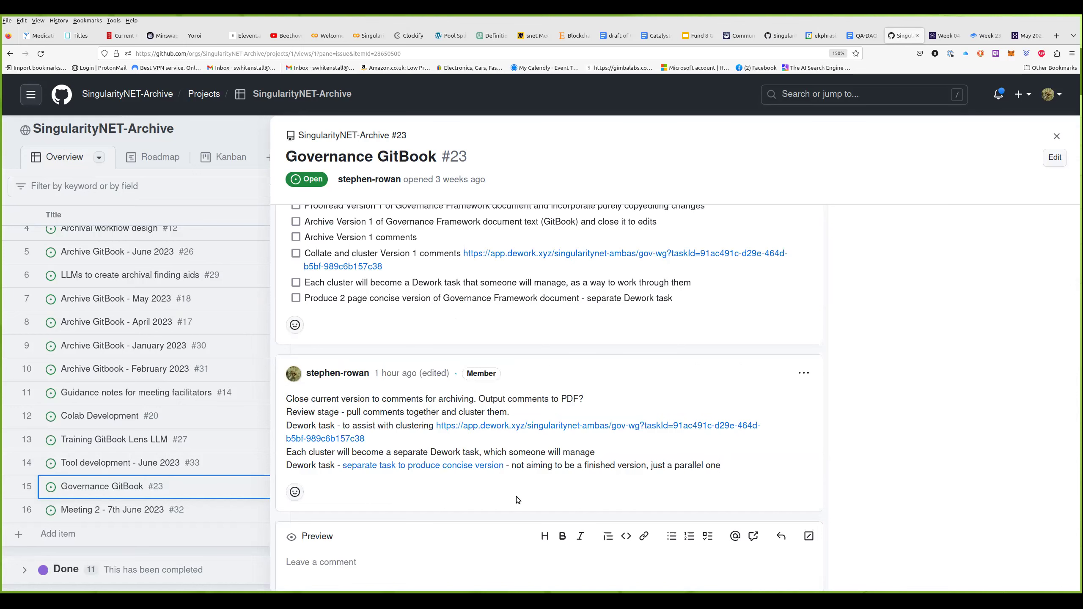
pyautogui.scroll(1, 516, 496)
pyautogui.scroll(-1, 517, 496)
pyautogui.scroll(2, 985, 425)
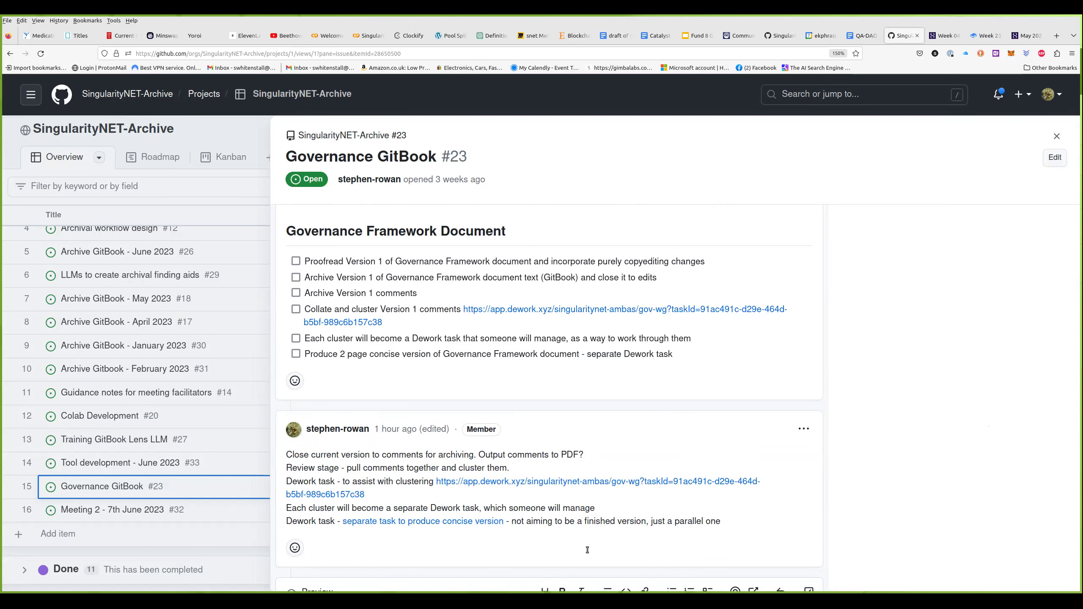
pyautogui.scroll(-3, 447, 530)
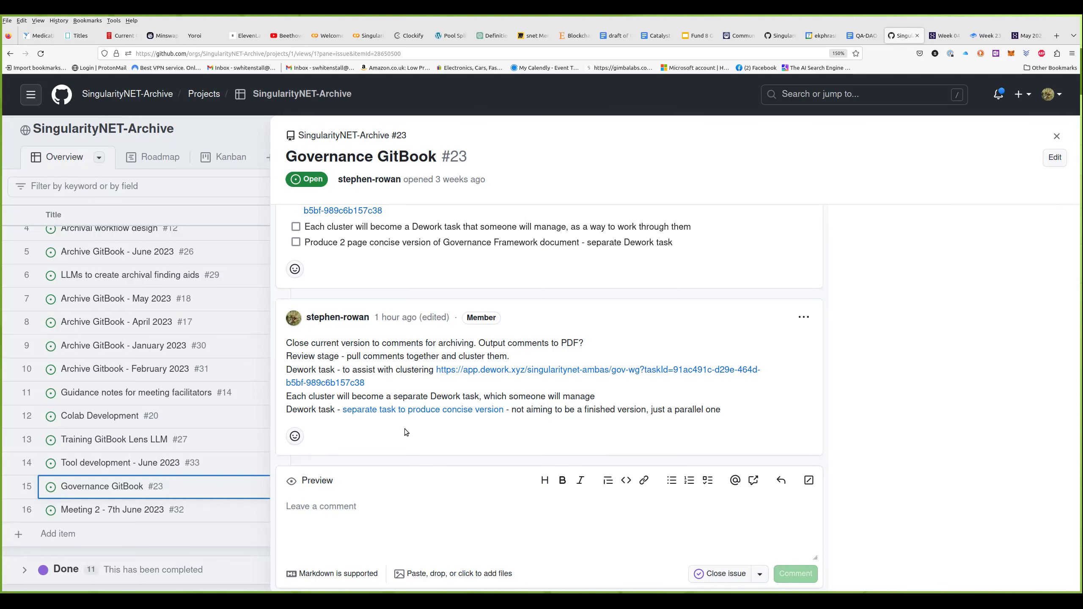
pyautogui.scroll(3, 405, 428)
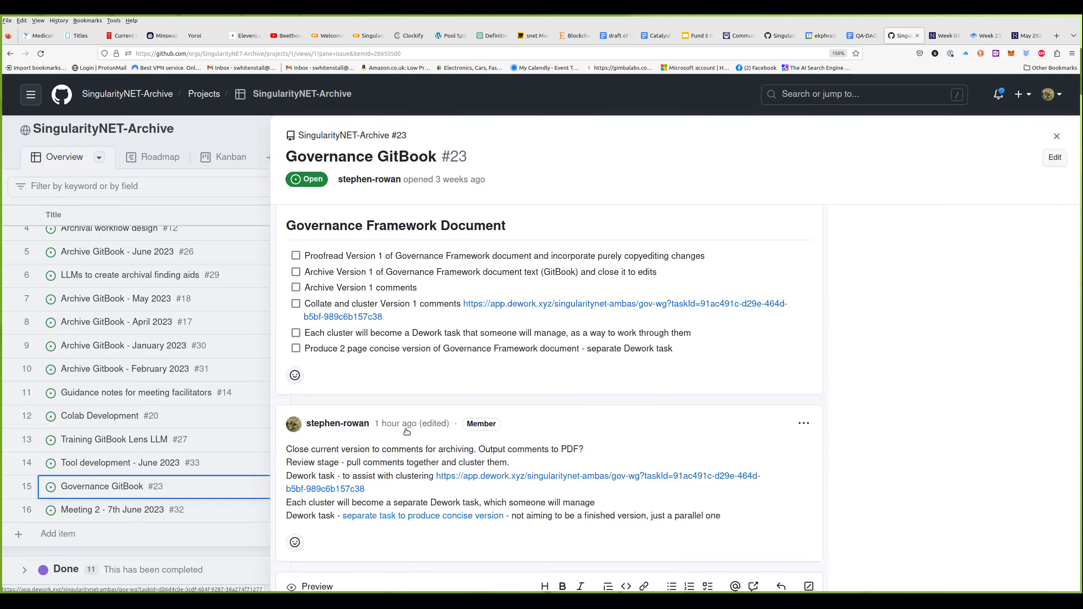
pyautogui.scroll(1, 950, 412)
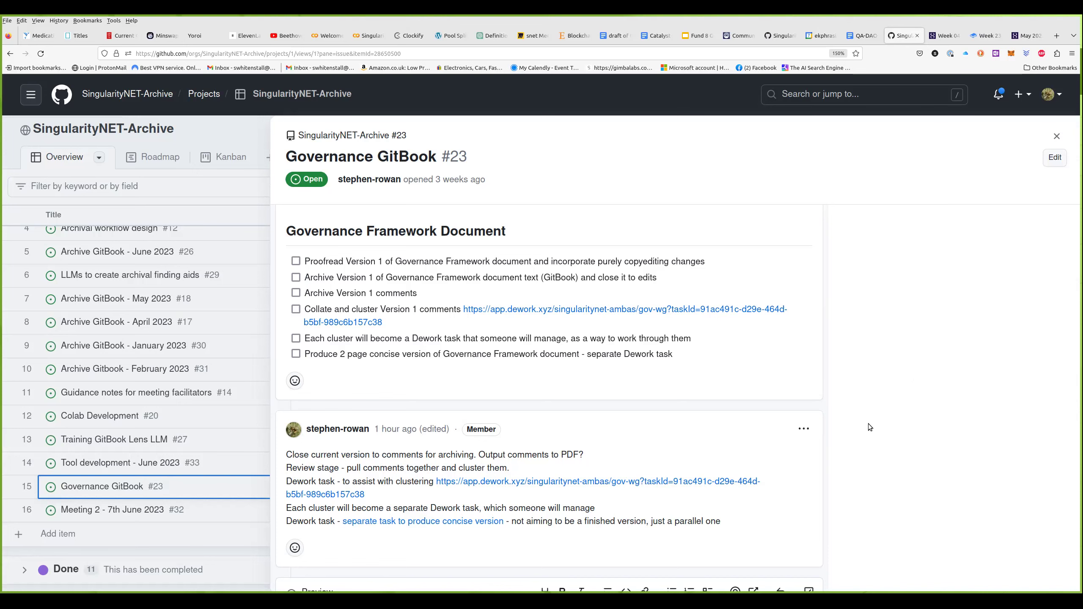
pyautogui.click(1058, 136)
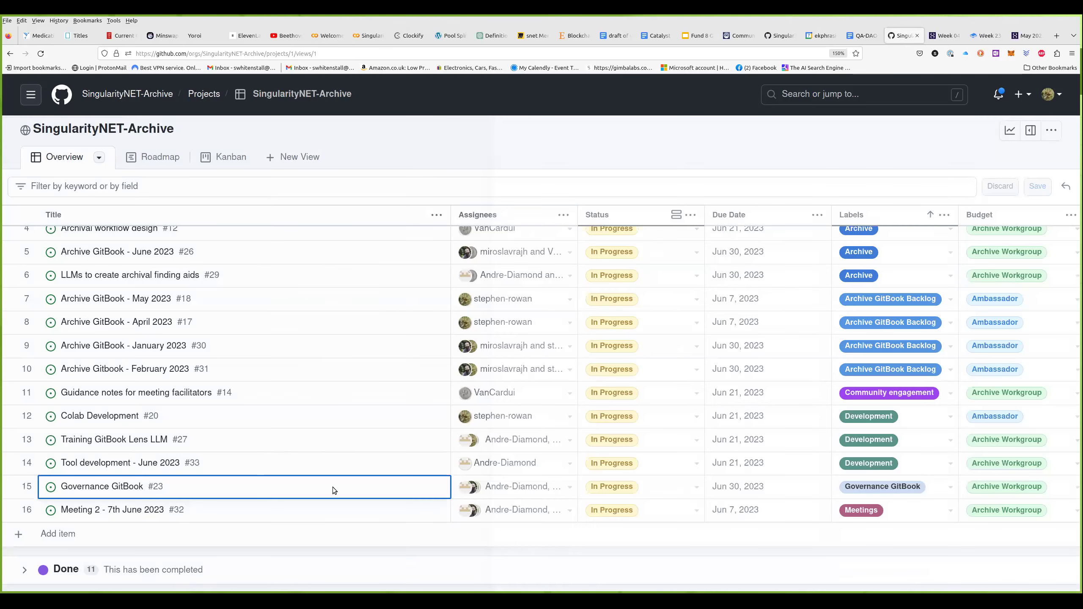
# Briefly open the Meeting 2 issue #32, close it, and look over the In Progress items on the board.
pyautogui.click(136, 512)
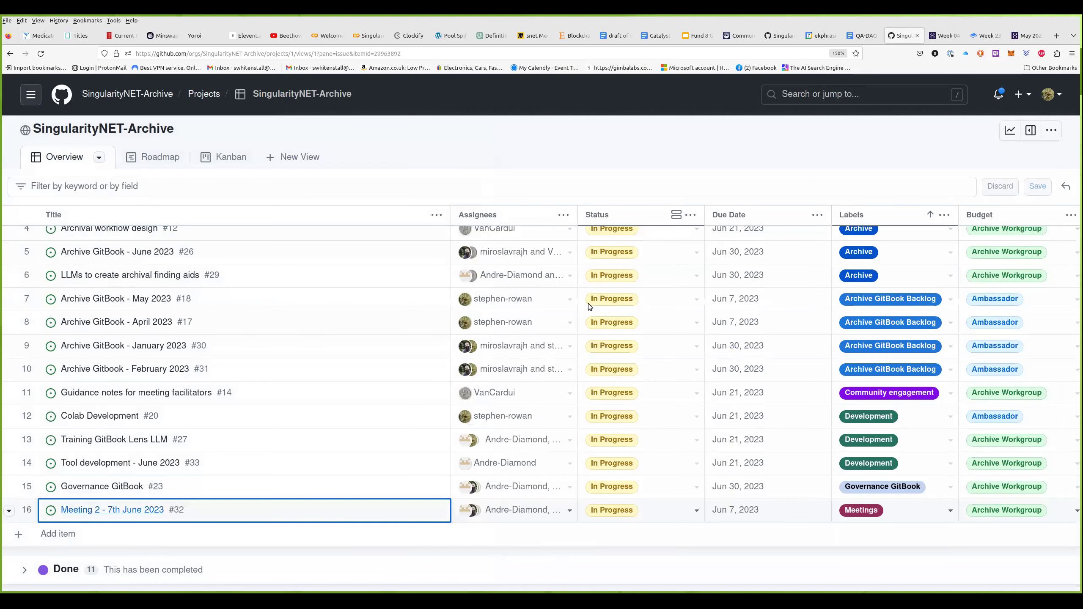
pyautogui.click(1058, 136)
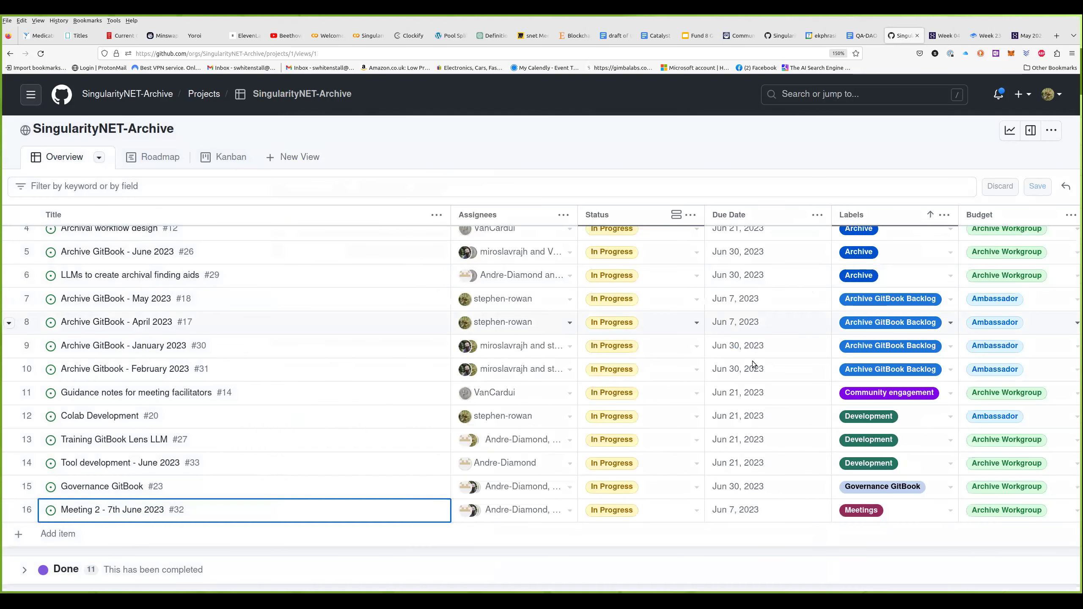
pyautogui.scroll(3, 753, 365)
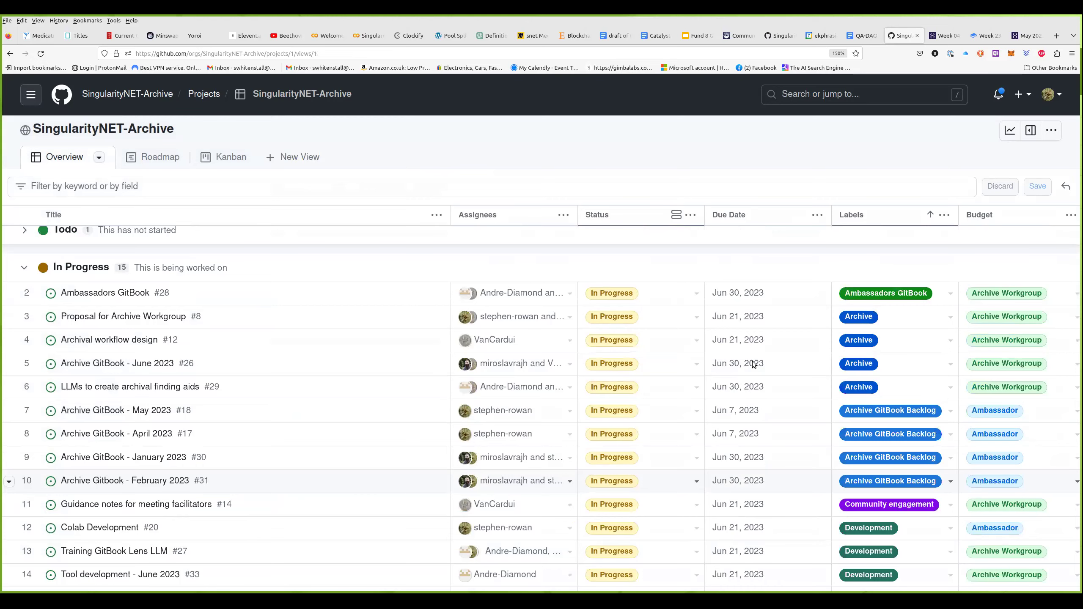
pyautogui.scroll(-3, 753, 363)
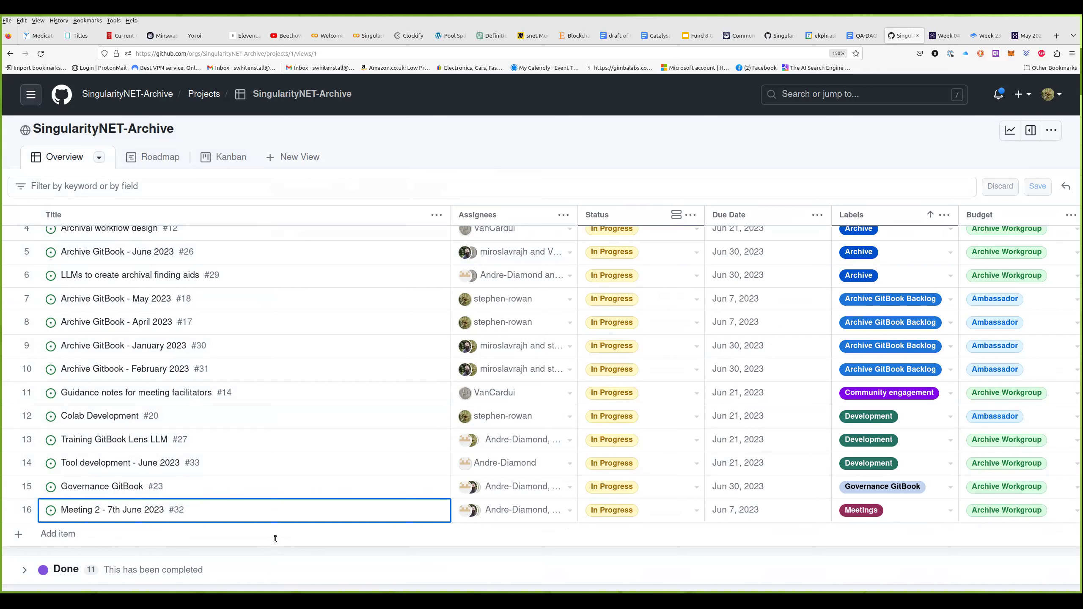
pyautogui.scroll(2, 275, 539)
pyautogui.scroll(-1, 274, 539)
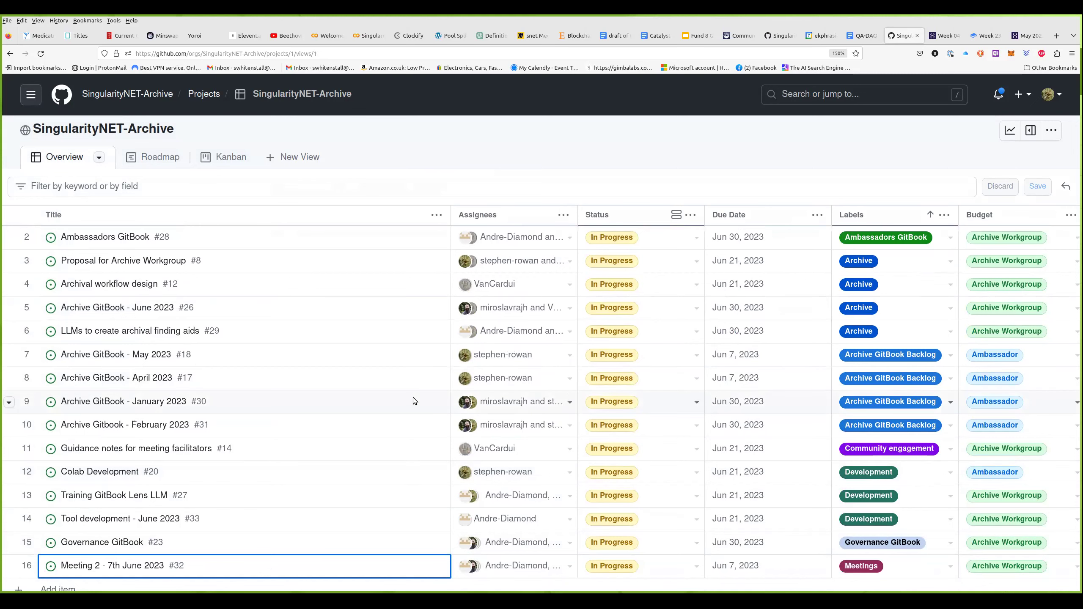
pyautogui.scroll(-2, 413, 399)
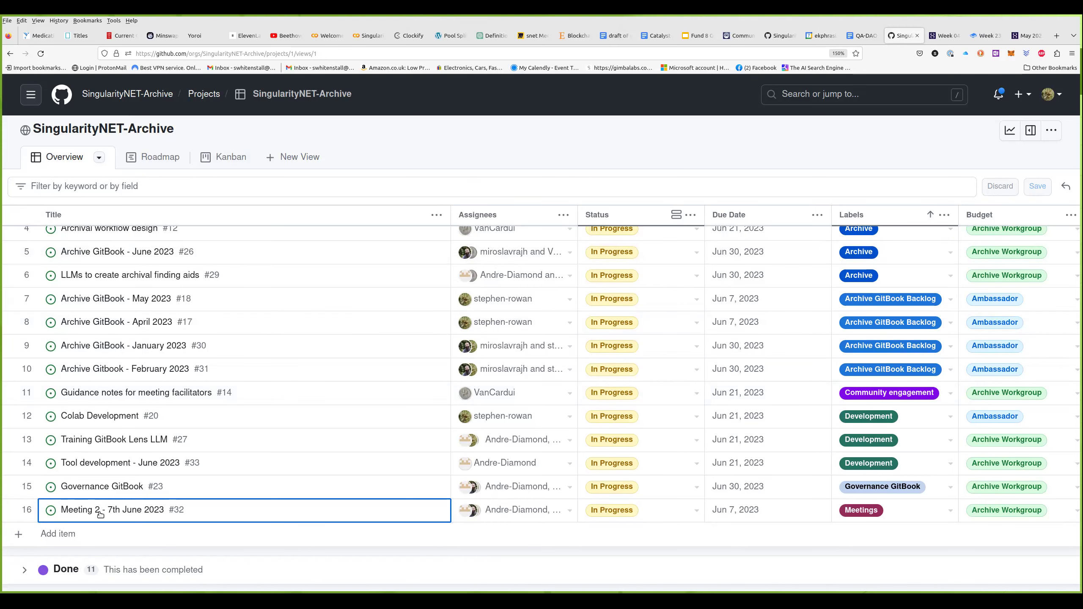
# Reopen the Meeting 2 - 7th June 2023 issue and review its agenda for the project board and practical session sections.
pyautogui.click(119, 511)
pyautogui.scroll(-5, 666, 393)
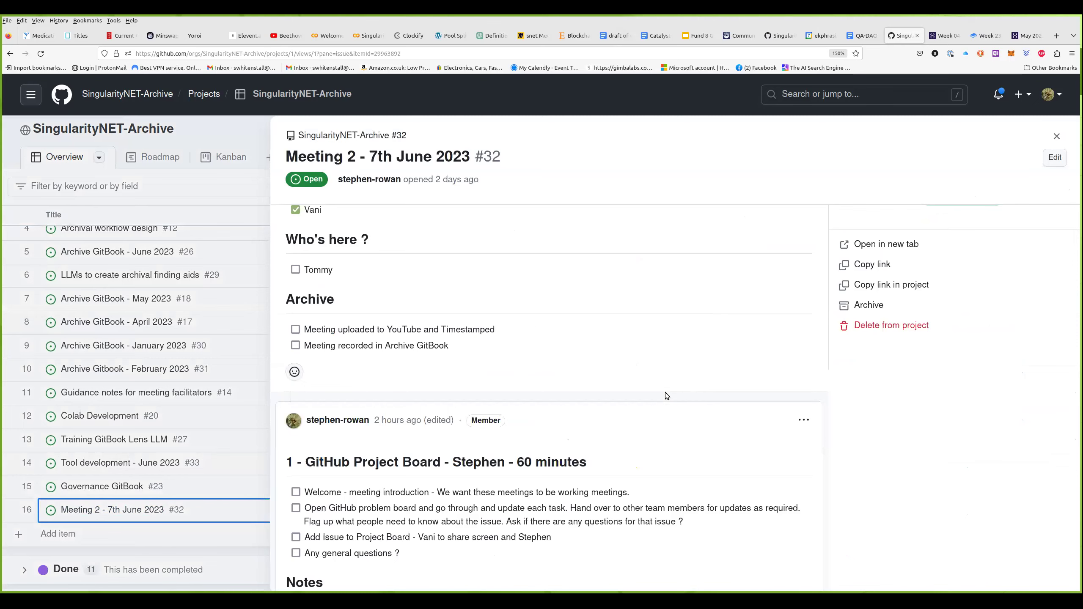
pyautogui.scroll(-7, 667, 396)
pyautogui.scroll(3, 666, 396)
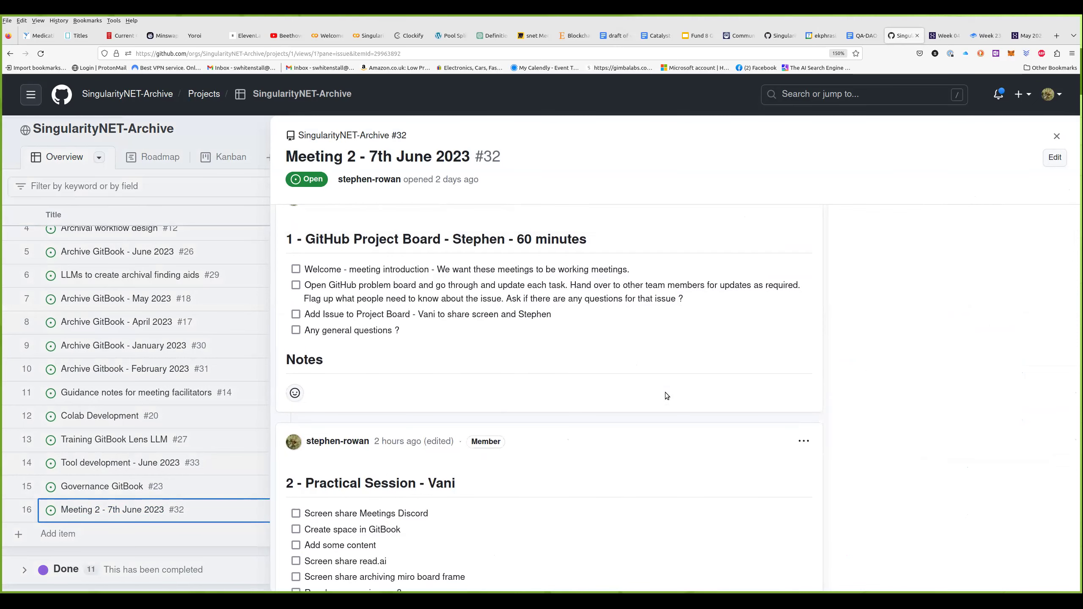
pyautogui.scroll(-1, 818, 437)
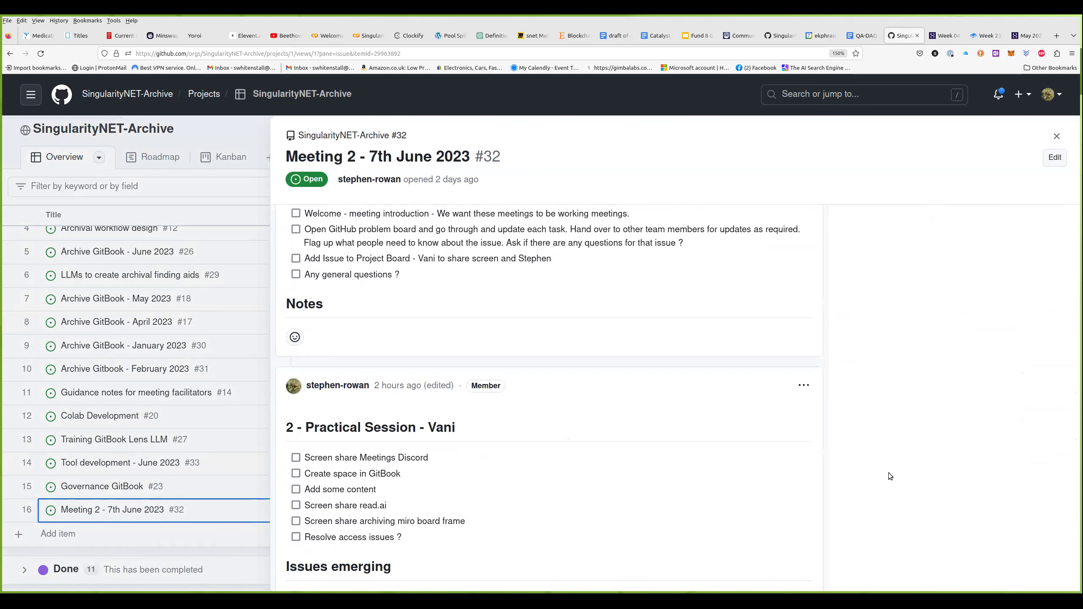
pyautogui.scroll(-3, 886, 472)
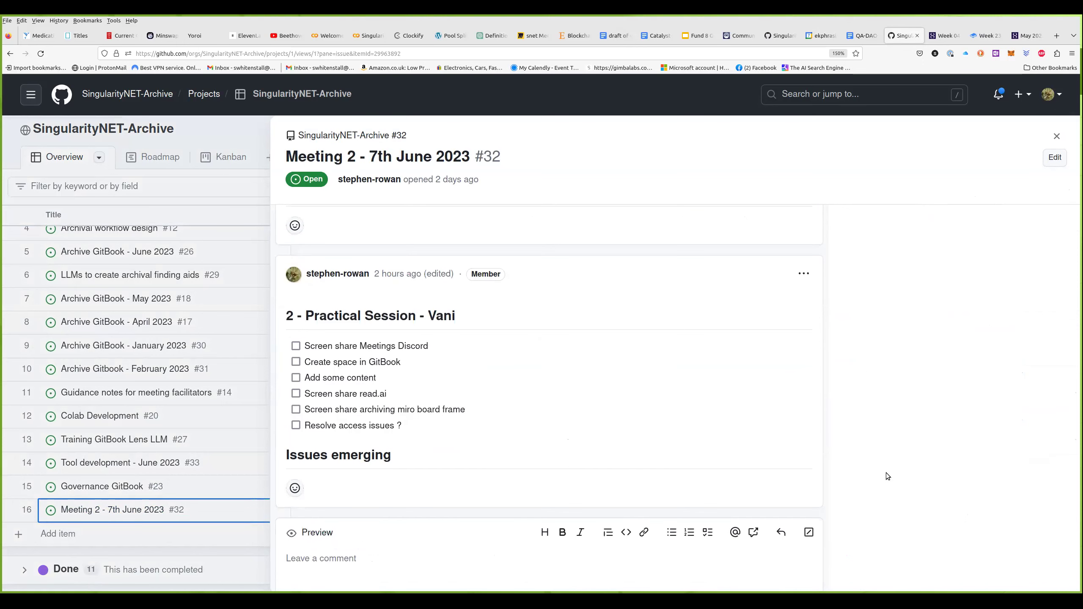
pyautogui.scroll(2, 908, 393)
pyautogui.scroll(2, 1052, 179)
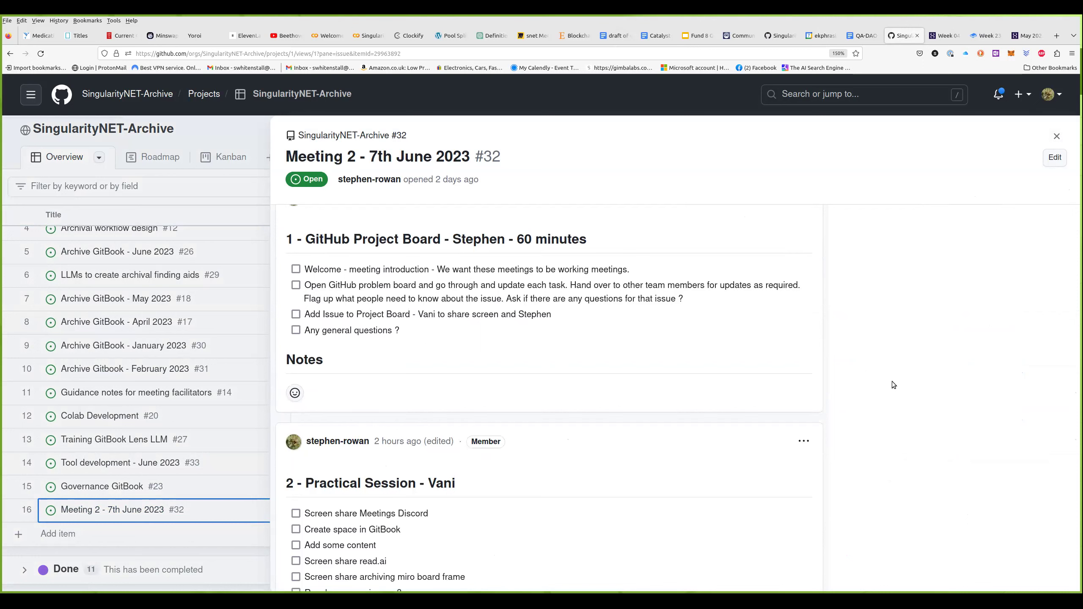
# Close the Meeting 2 issue and check the actions available for the Kanban board's Todo column.
pyautogui.click(1057, 136)
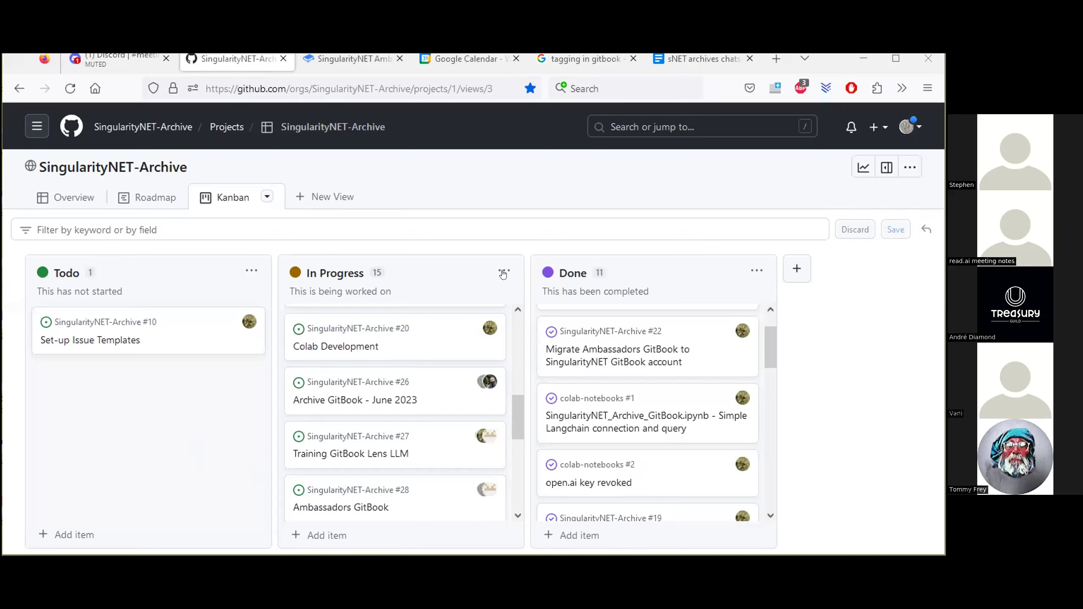
pyautogui.click(250, 272)
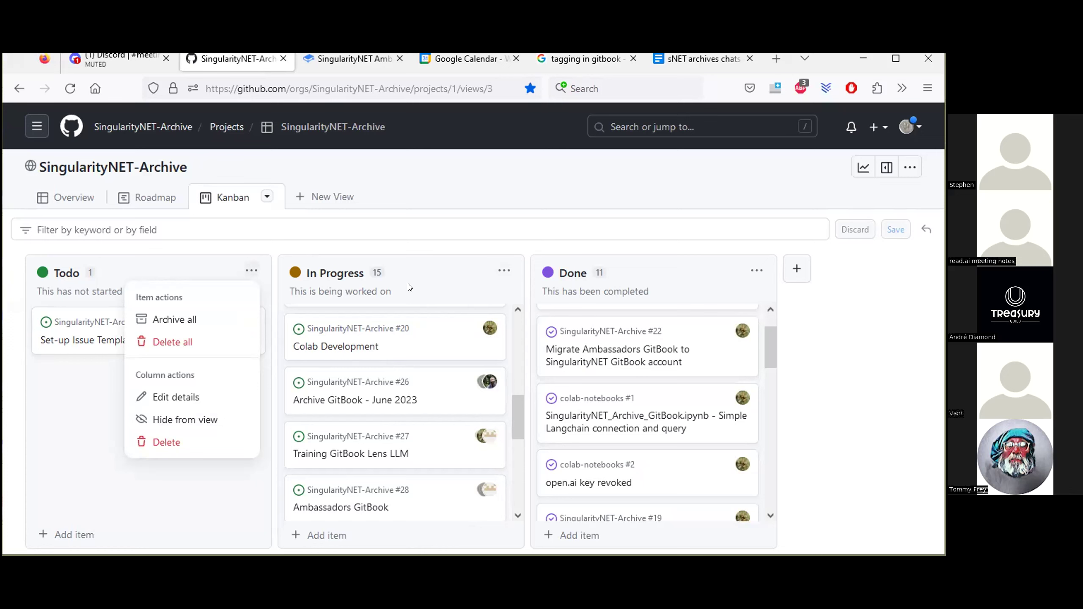
pyautogui.click(164, 508)
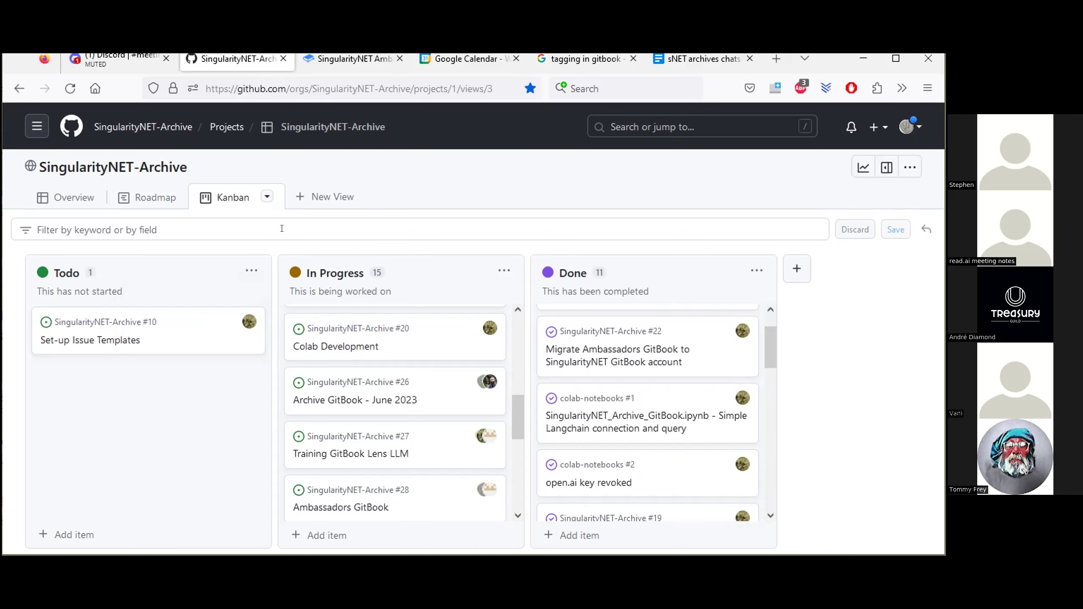
# Add a draft item titled "publicising Archive WG meetings" to the Todo column.
pyautogui.click(67, 535)
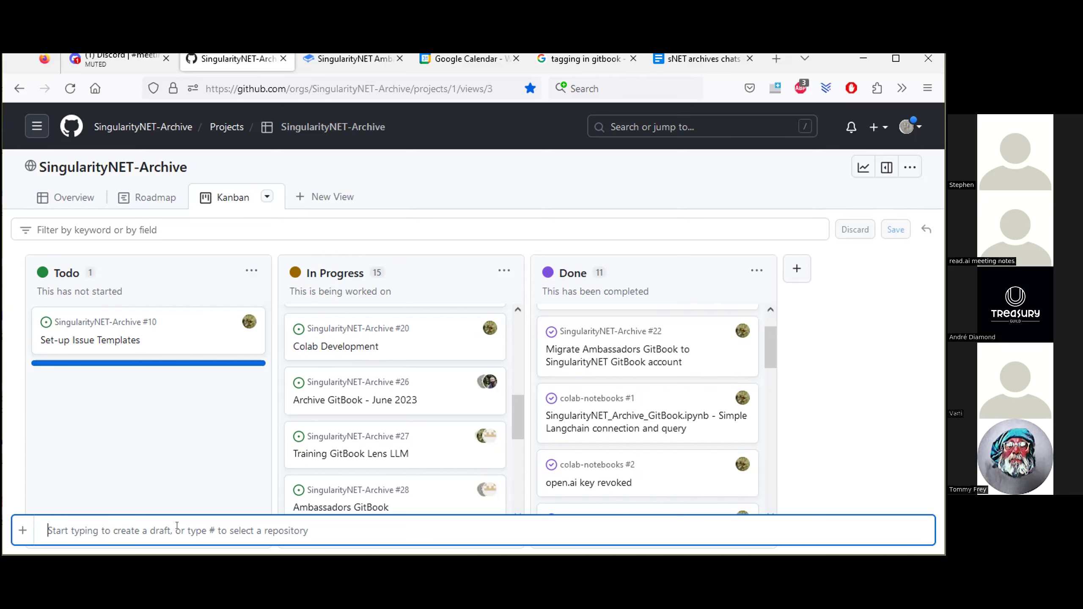
pyautogui.write('#')
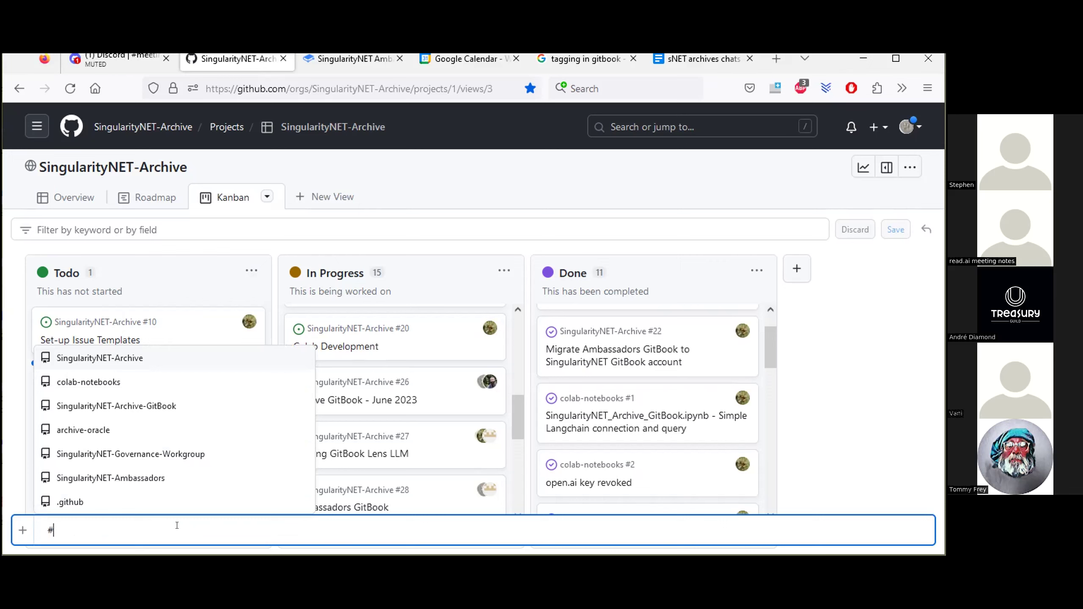
pyautogui.press('BackSpace')
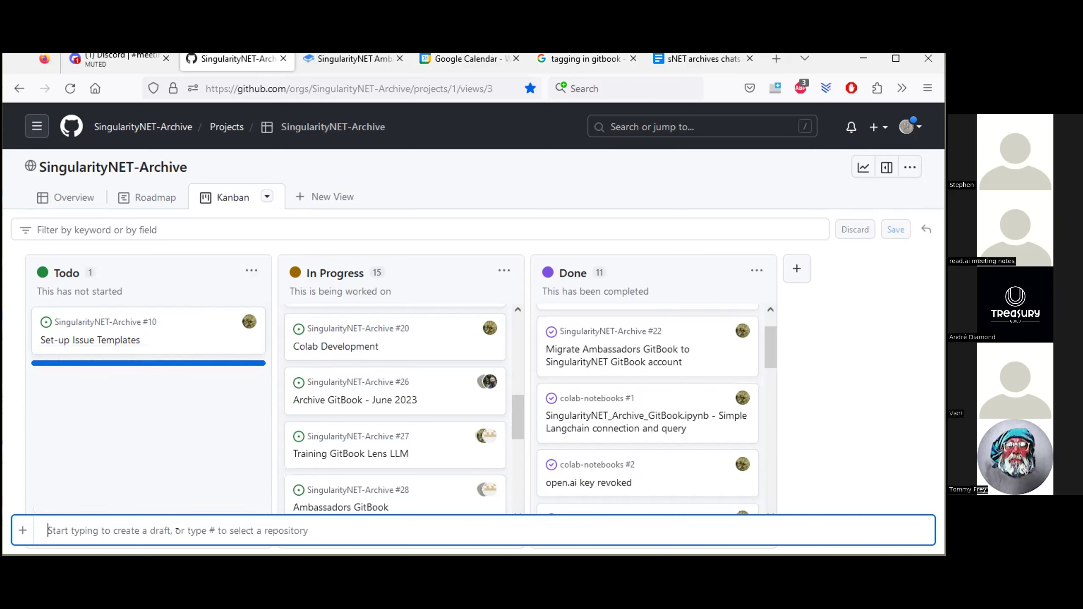
pyautogui.write('publicising Archive WG meetings')
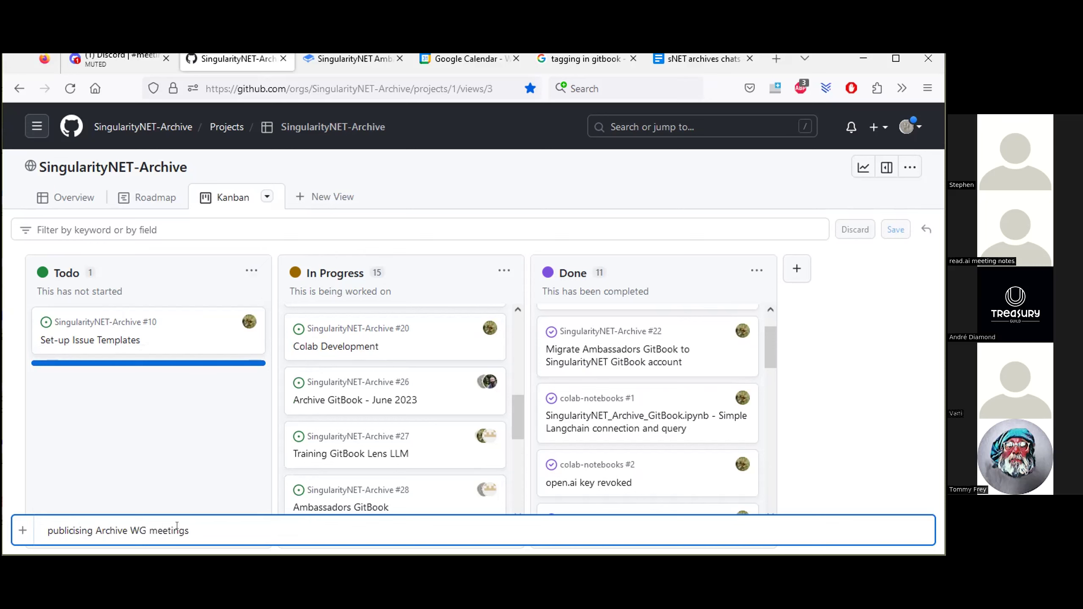
pyautogui.press('Return')
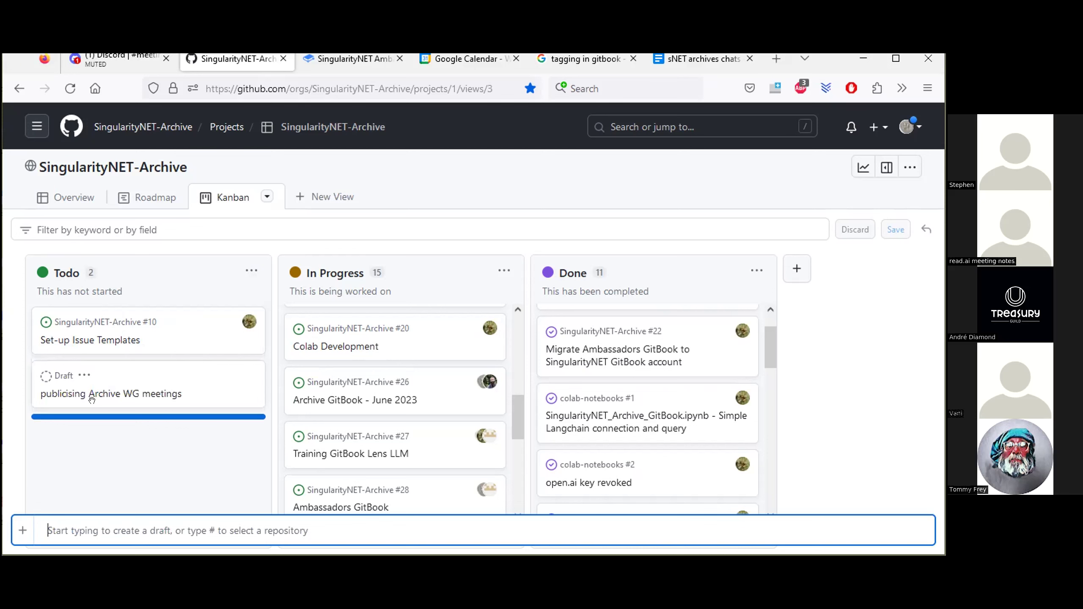
# Convert the "publicising Archive WG meetings" draft into an issue in the SingularityNET-Archive repository.
pyautogui.click(83, 375)
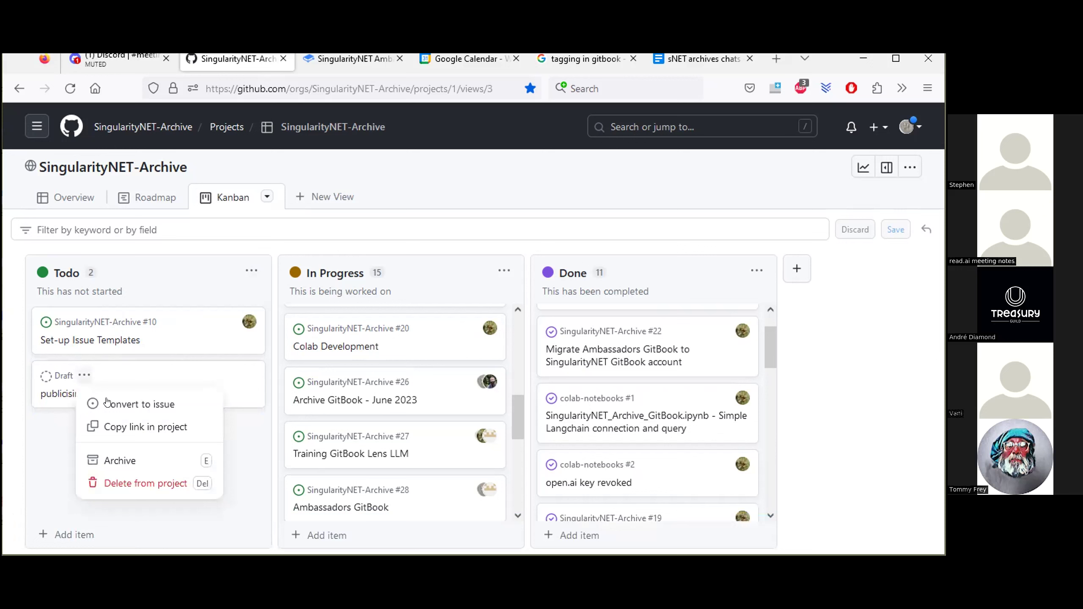
pyautogui.click(107, 403)
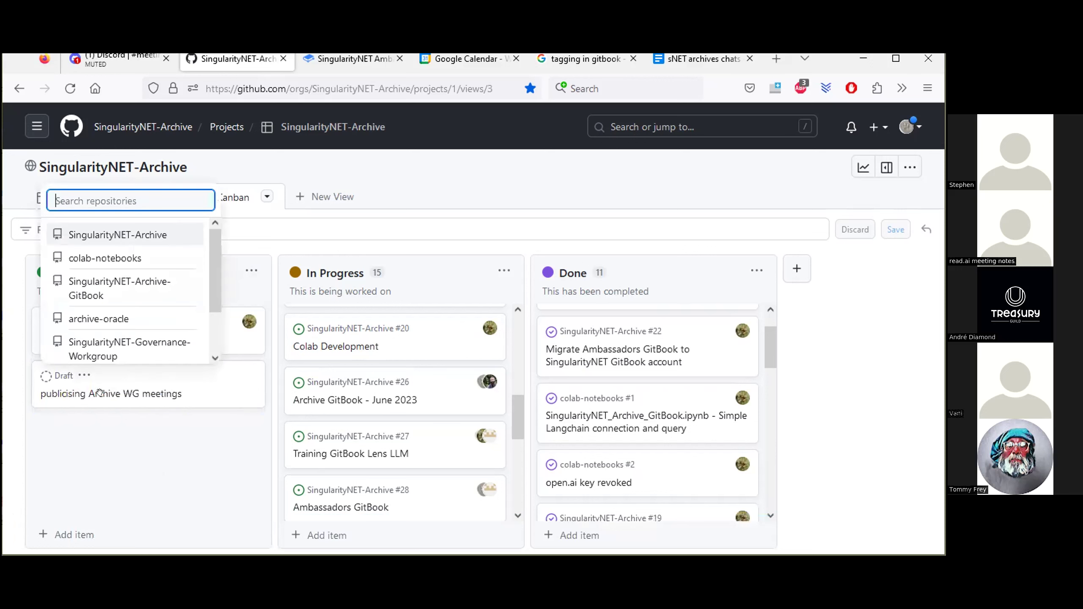
pyautogui.click(87, 233)
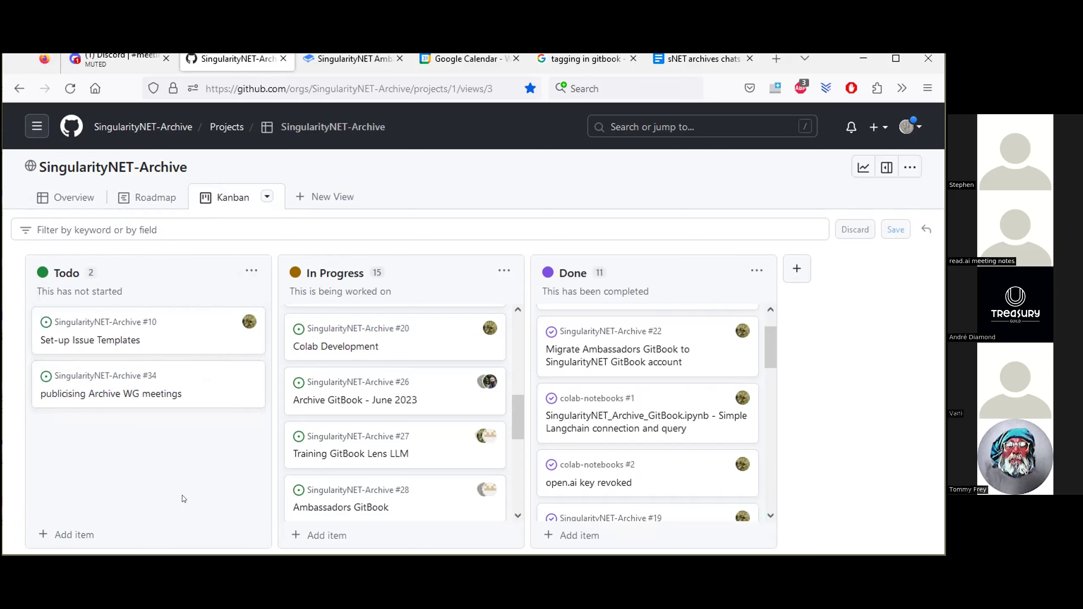
# Open the new issue and save the description "We are not getting many people at meetings - how can we publicise them better?".
pyautogui.click(123, 384)
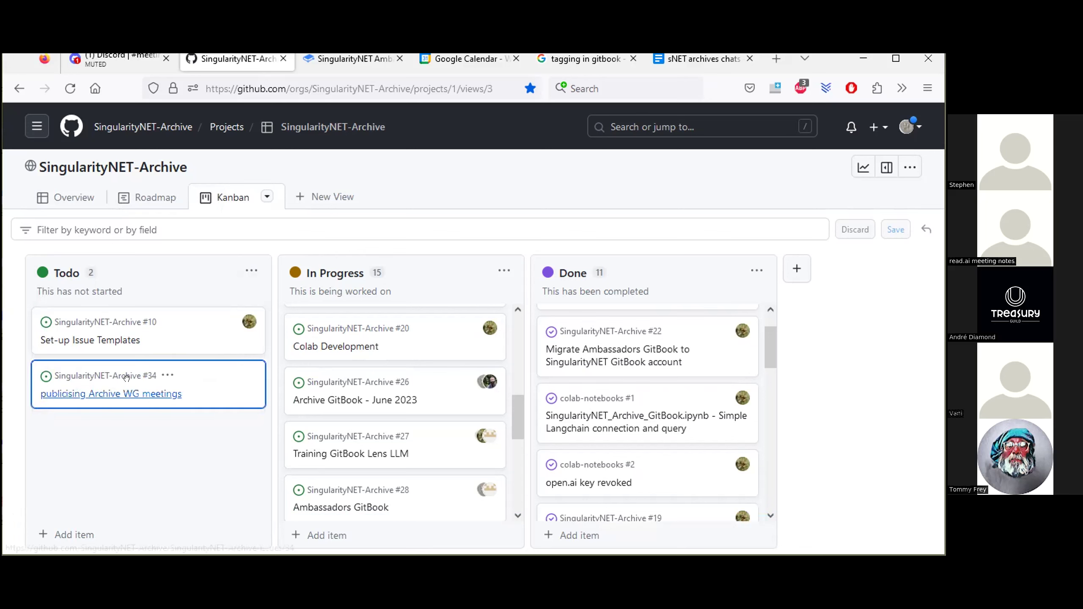
pyautogui.click(131, 394)
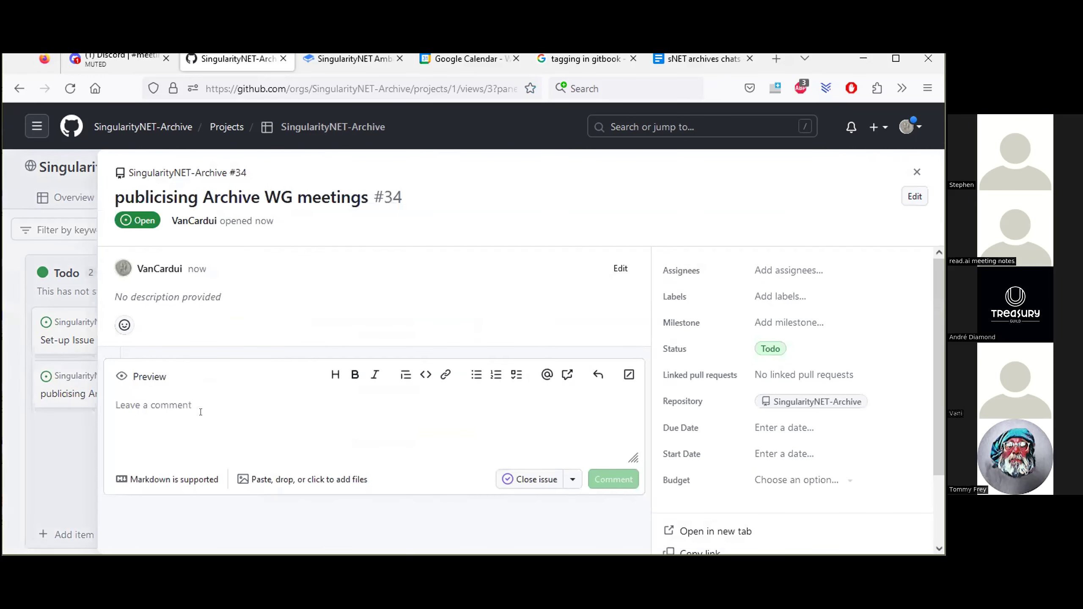
pyautogui.tripleClick(200, 295)
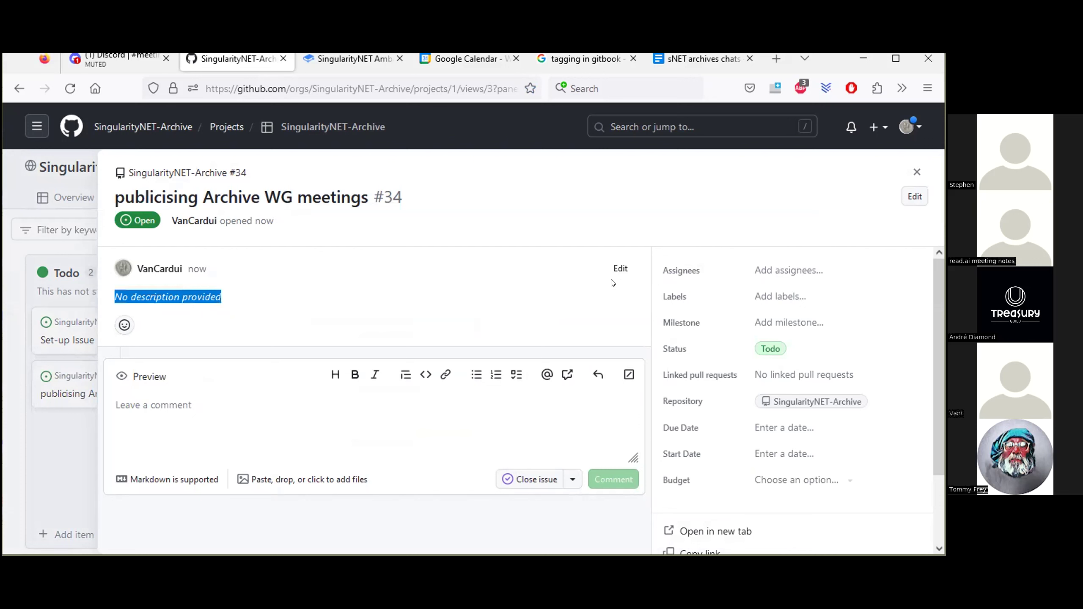
pyautogui.click(618, 269)
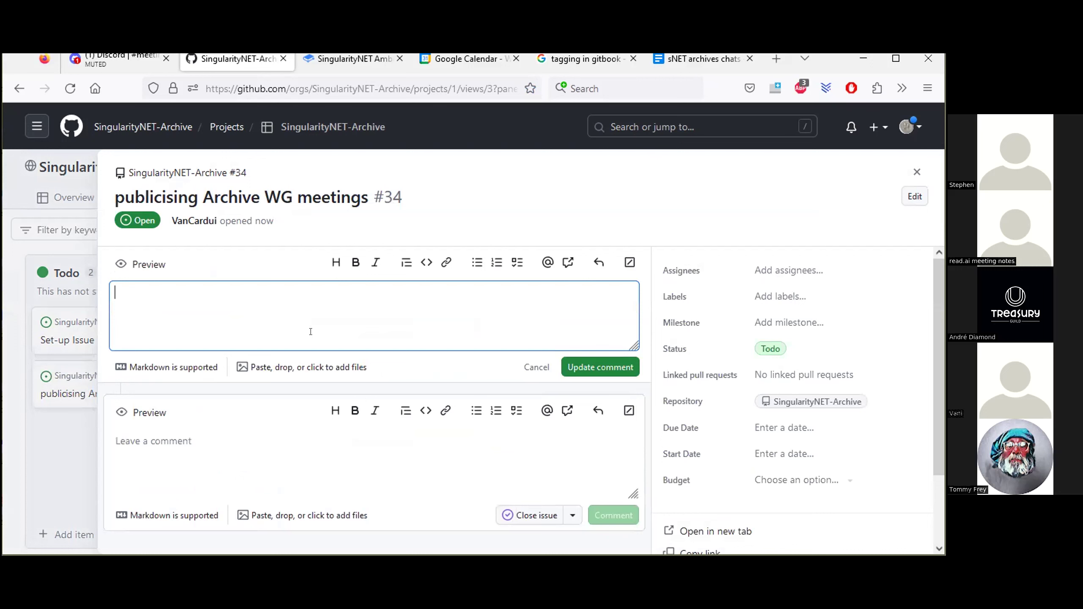
pyautogui.write('We are not getting many people at meeting')
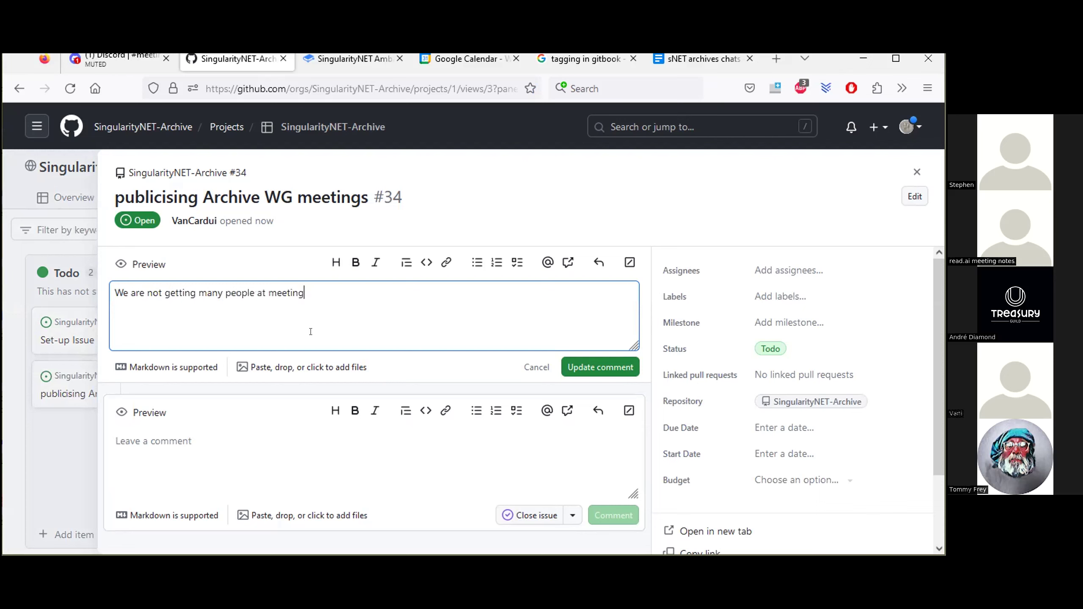
pyautogui.write('s - how can we publi')
pyautogui.write('cise them better?')
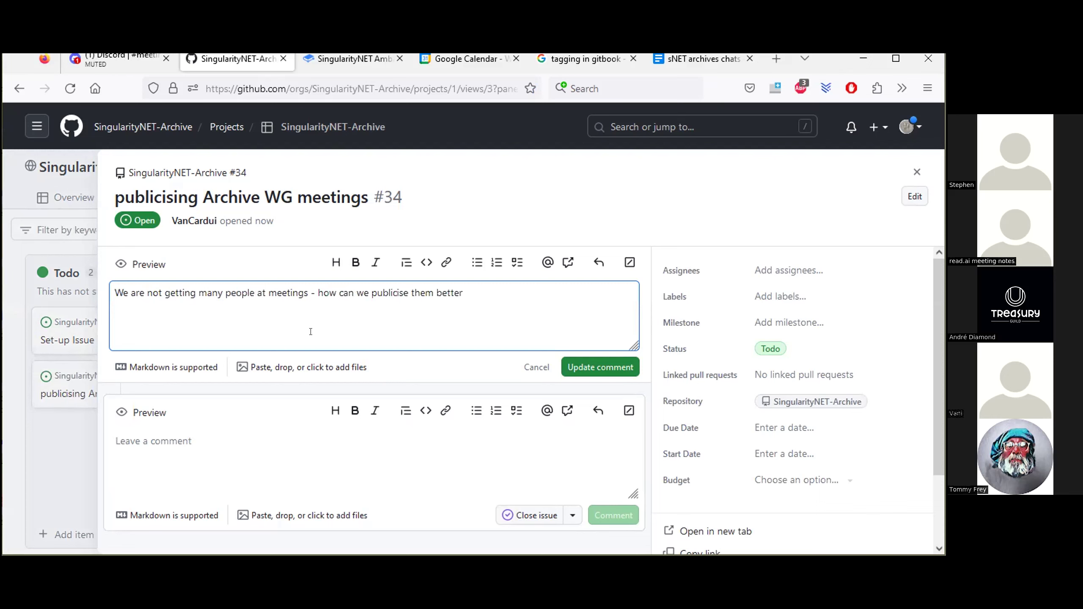
pyautogui.click(600, 367)
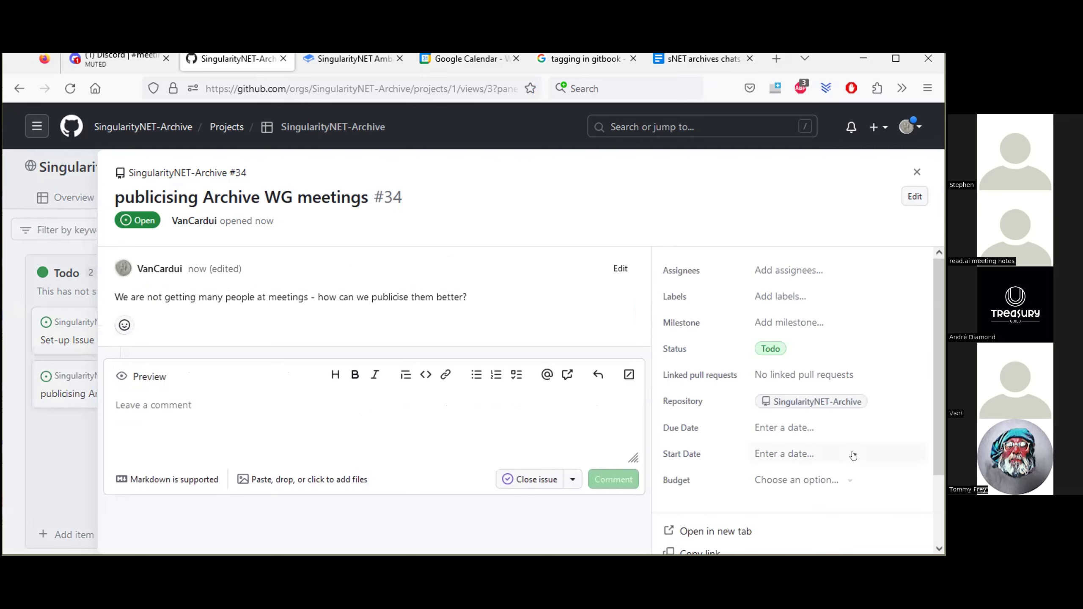
# Assign the issue to its author plus the second, third and fifth suggested members.
pyautogui.click(812, 272)
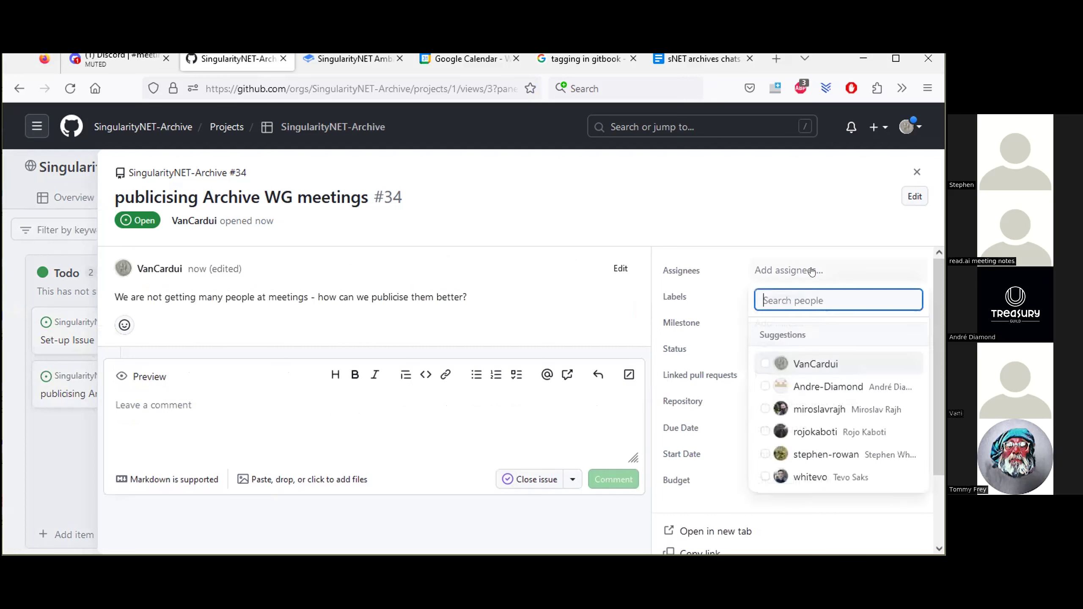
pyautogui.click(822, 362)
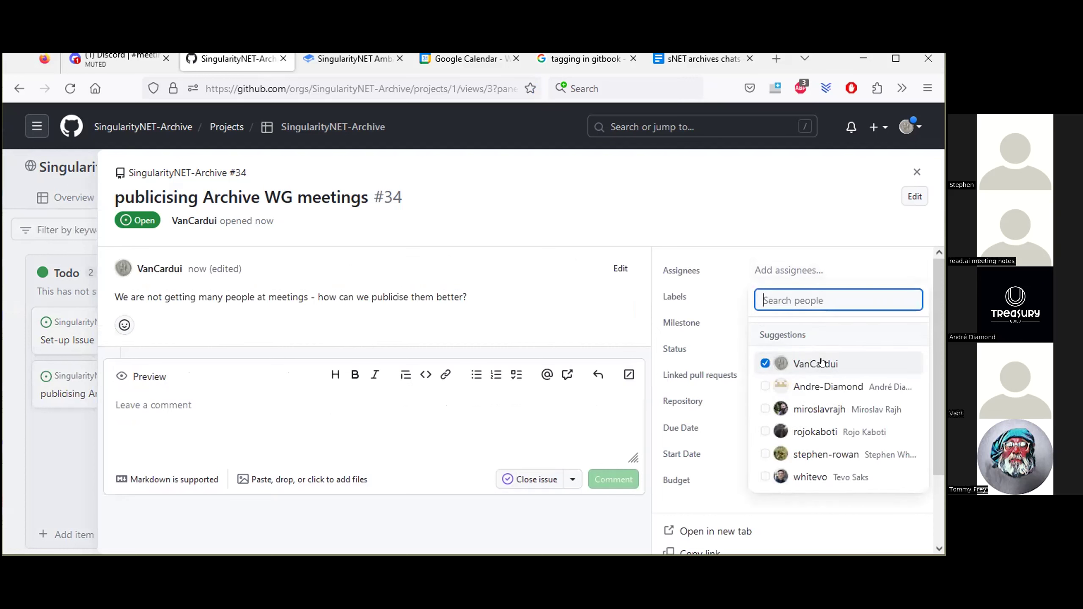
pyautogui.click(822, 387)
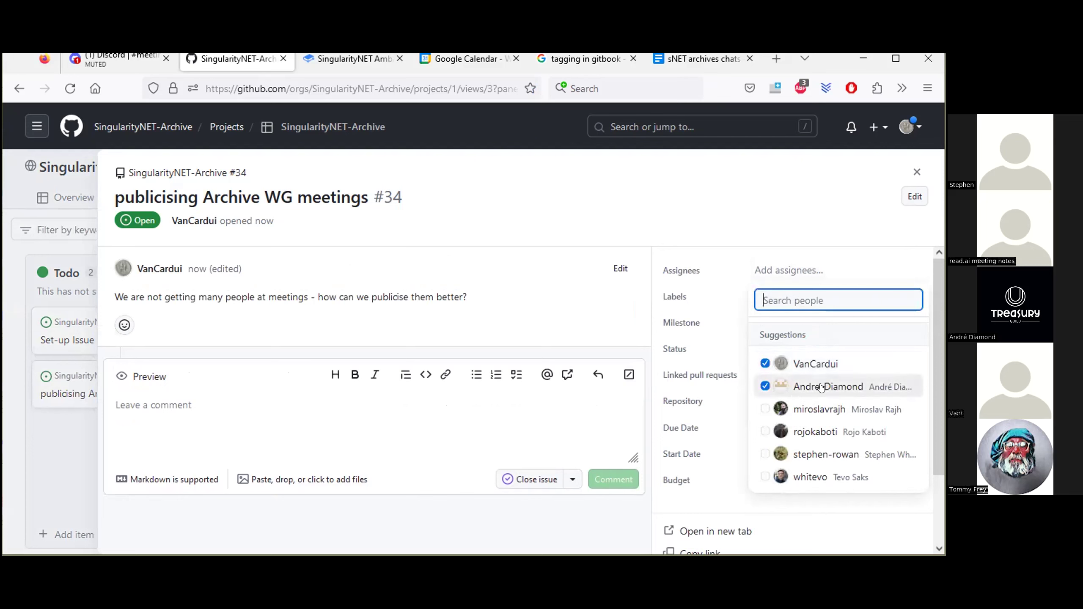
pyautogui.click(818, 410)
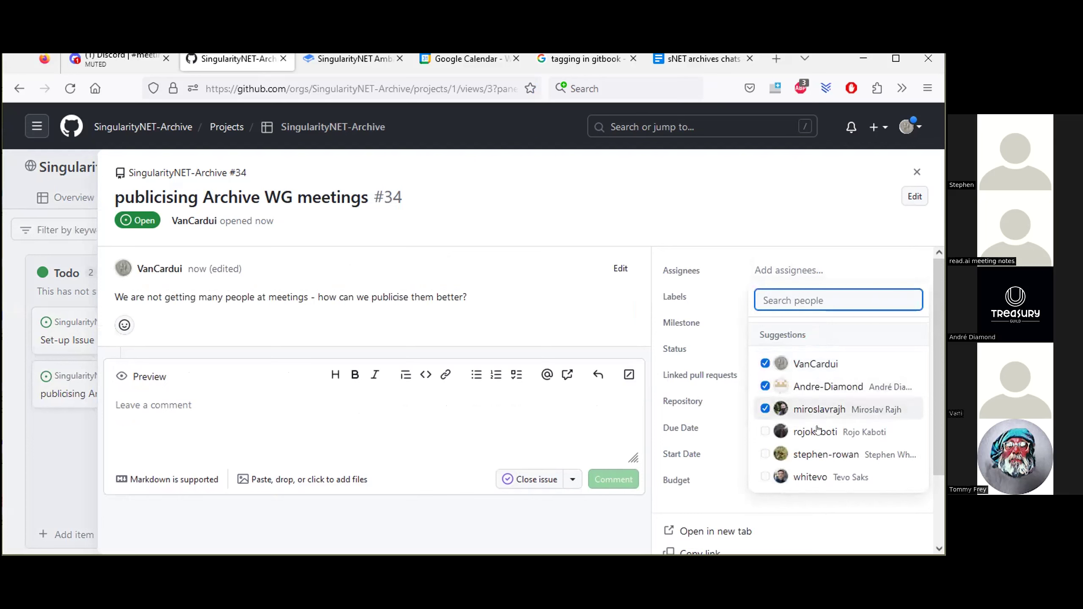
pyautogui.click(813, 454)
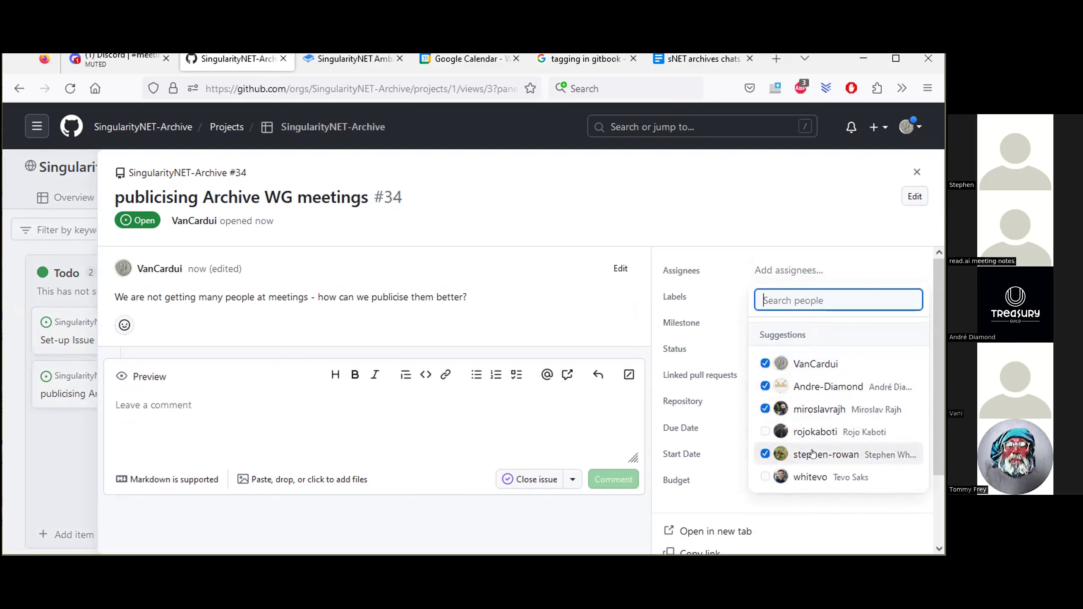
pyautogui.click(775, 494)
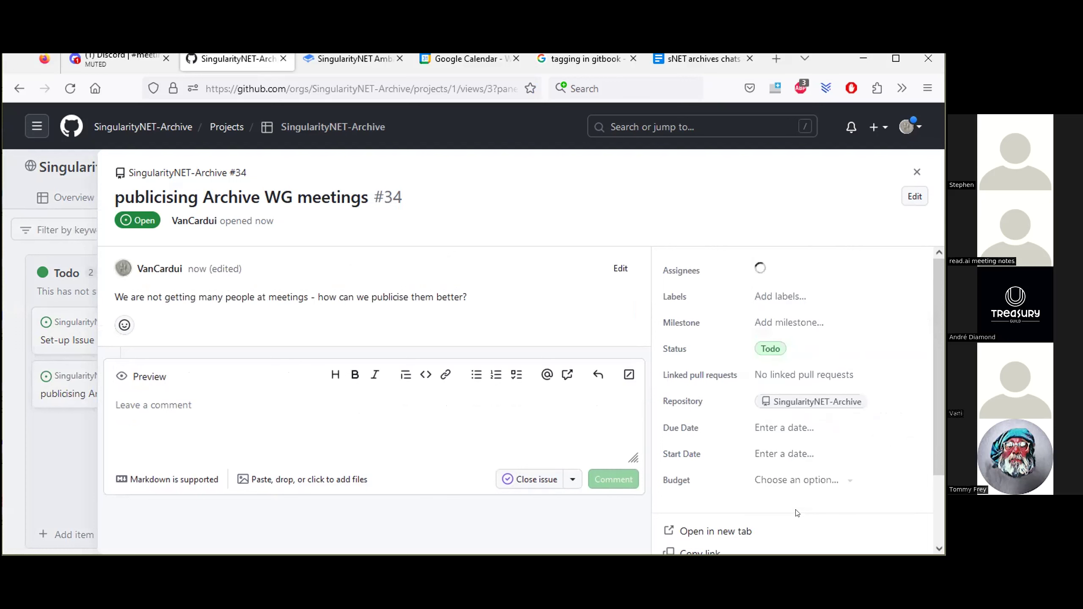
# Apply the Community engagement label to the "publicising Archive WG meetings" issue.
pyautogui.click(767, 298)
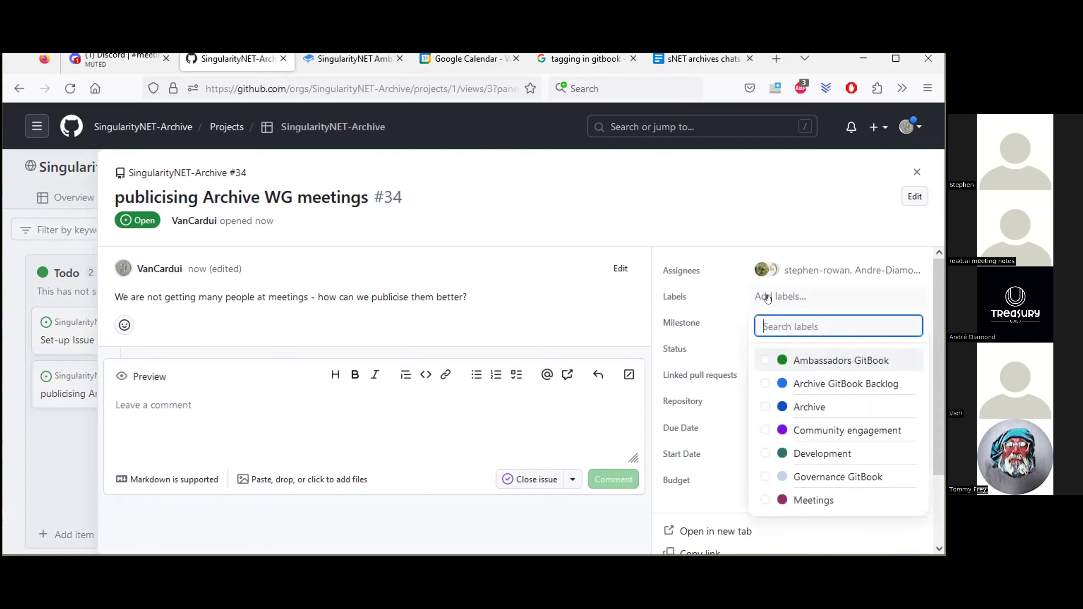
pyautogui.click(801, 432)
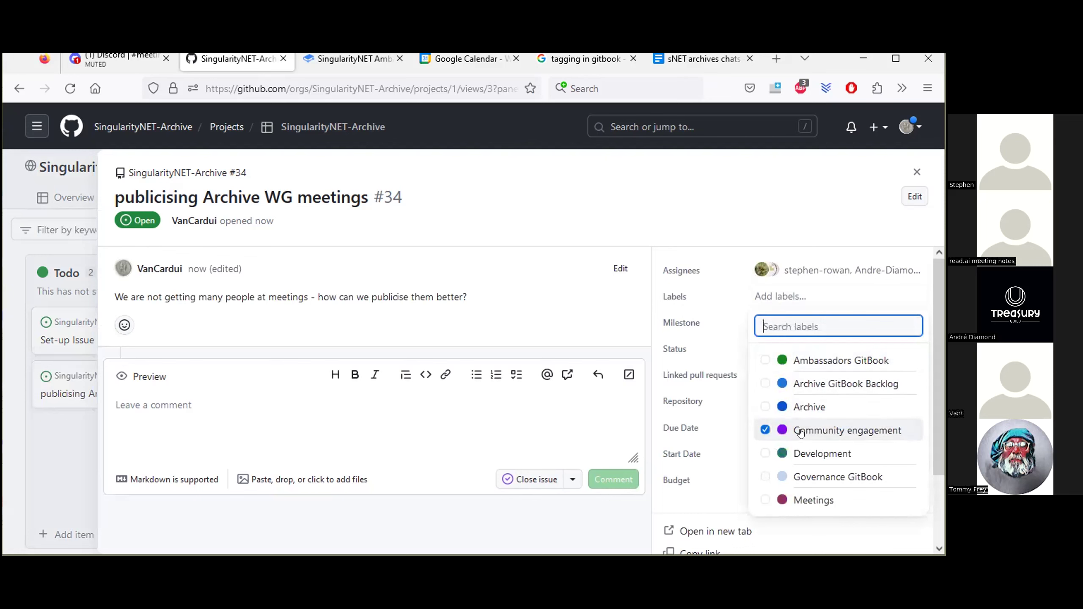
pyautogui.click(803, 530)
# Open the issue in its own browser tab, add it to the Quarterly Budget milestone, and look over its remaining settings.
pyautogui.click(803, 530)
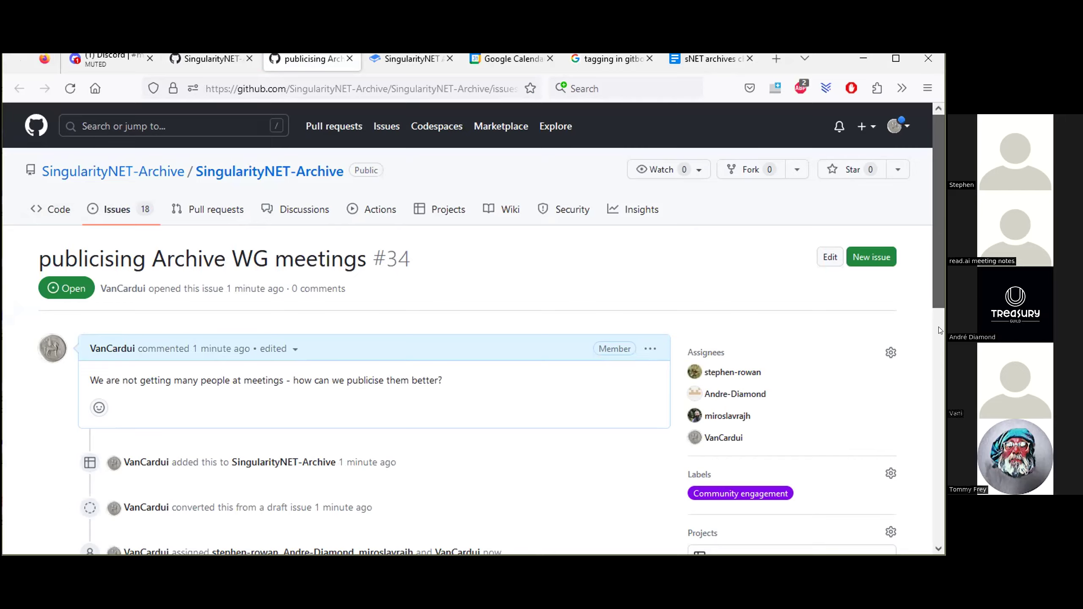
pyautogui.scroll(-5, 938, 330)
pyautogui.moveTo(939, 380)
pyautogui.mouseDown()
pyautogui.moveTo(940, 406)
pyautogui.moveTo(939, 375)
pyautogui.moveTo(939, 385)
pyautogui.mouseUp()
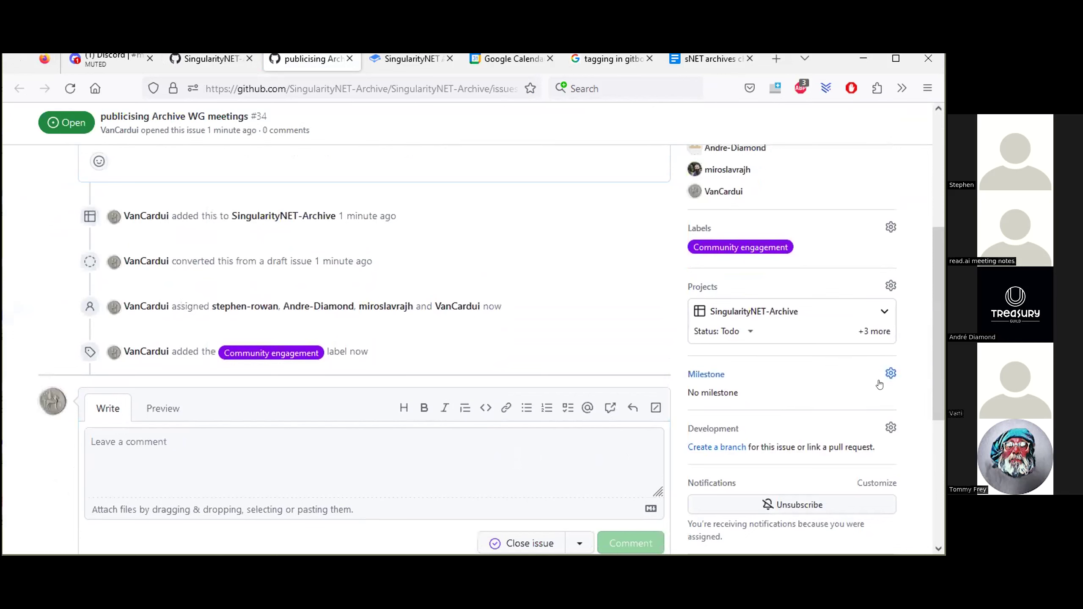
pyautogui.click(712, 375)
pyautogui.click(753, 486)
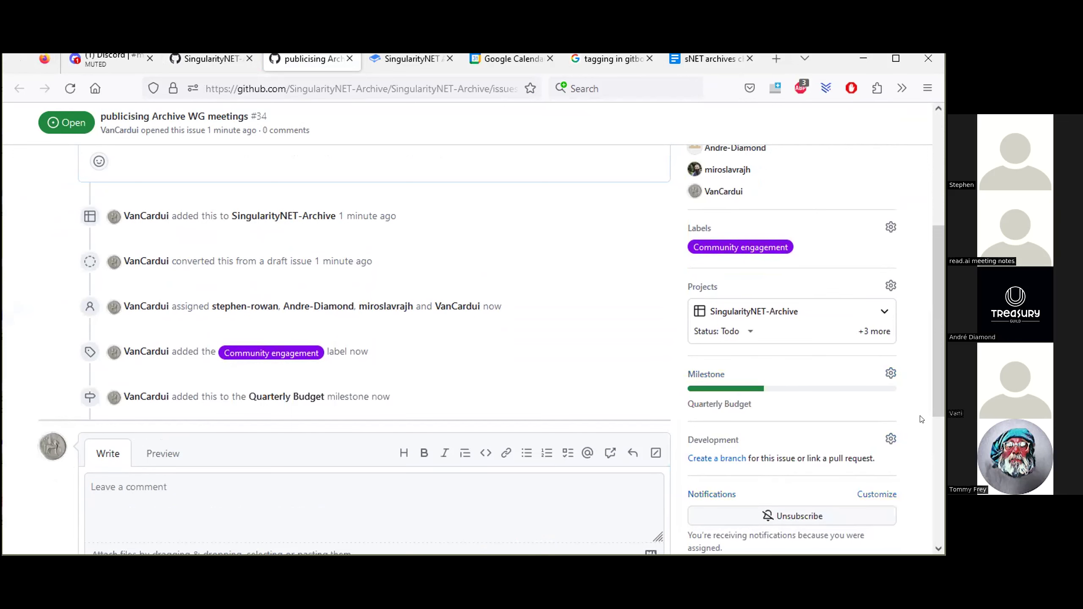
pyautogui.moveTo(938, 396); pyautogui.dragTo(941, 511)
pyautogui.scroll(3, 492, 350)
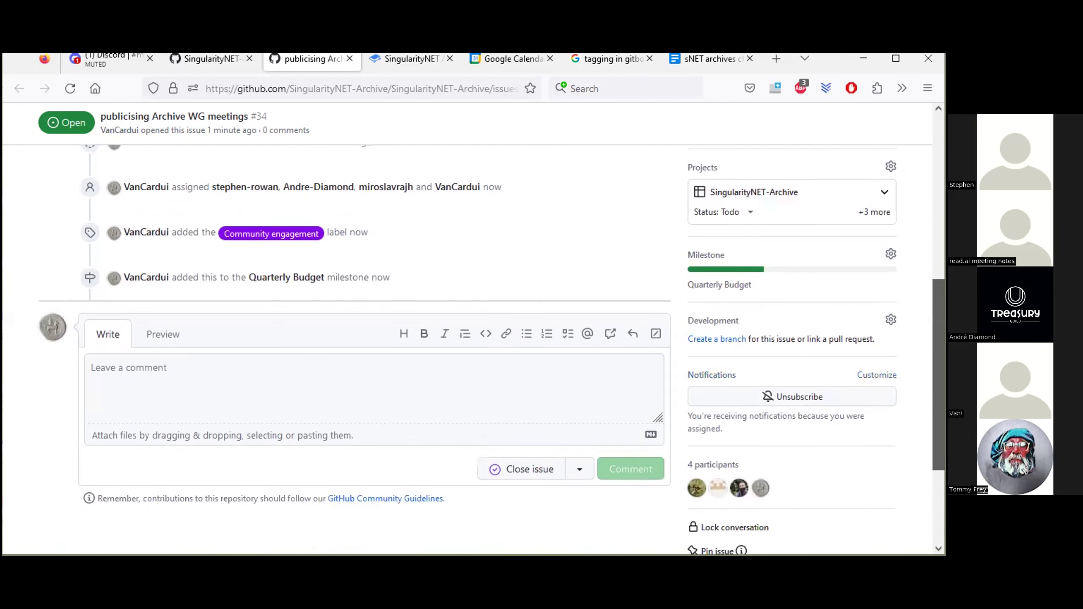
pyautogui.scroll(-2, 492, 350)
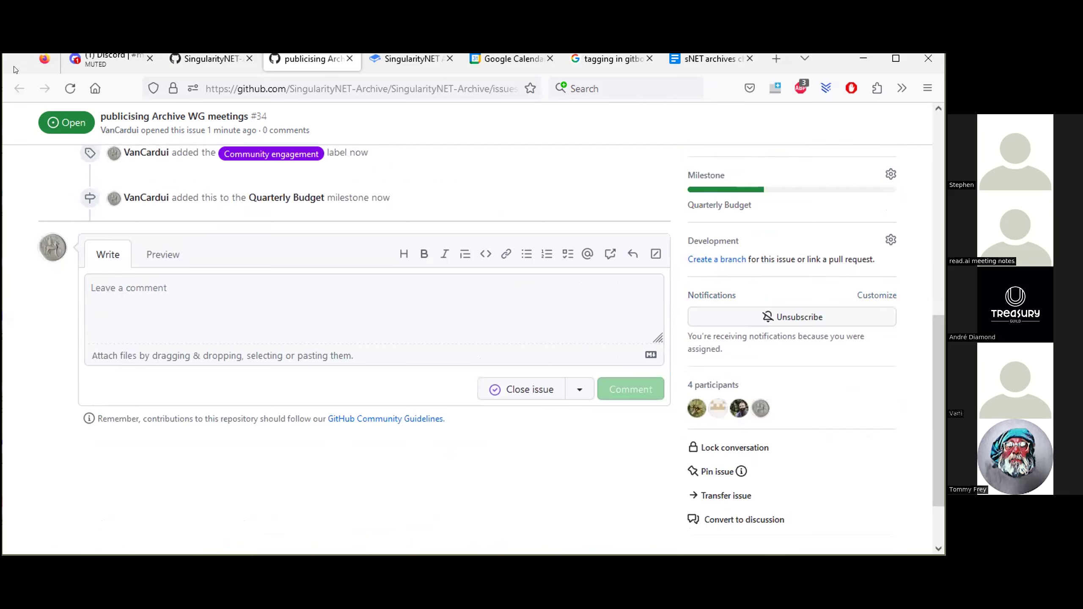
# Return to the issue on the project board and set its due date to Jun 7, 2023.
pyautogui.click(230, 62)
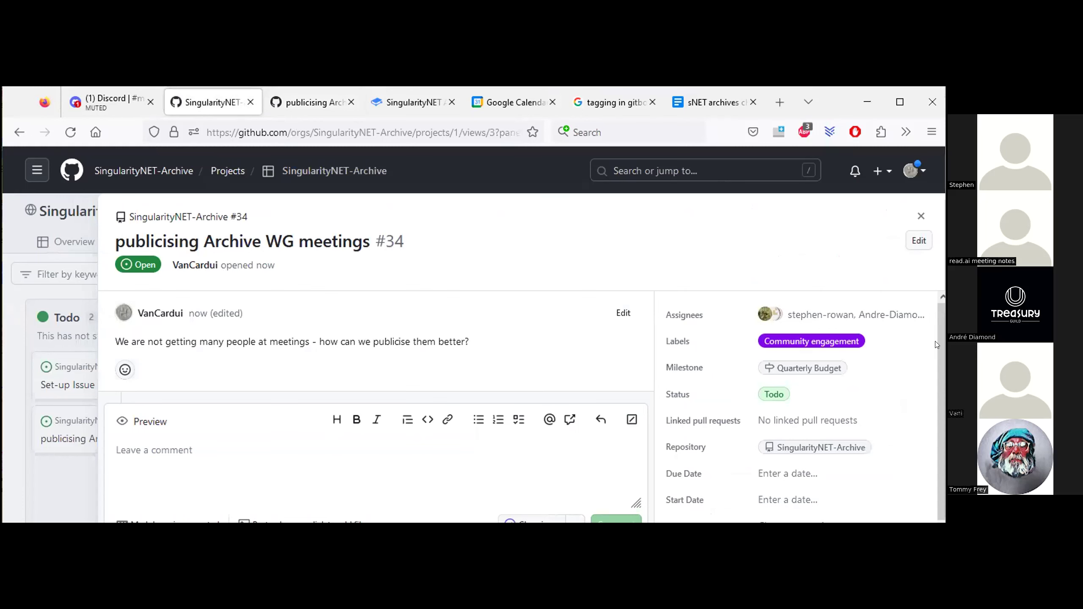
pyautogui.scroll(-2, 933, 363)
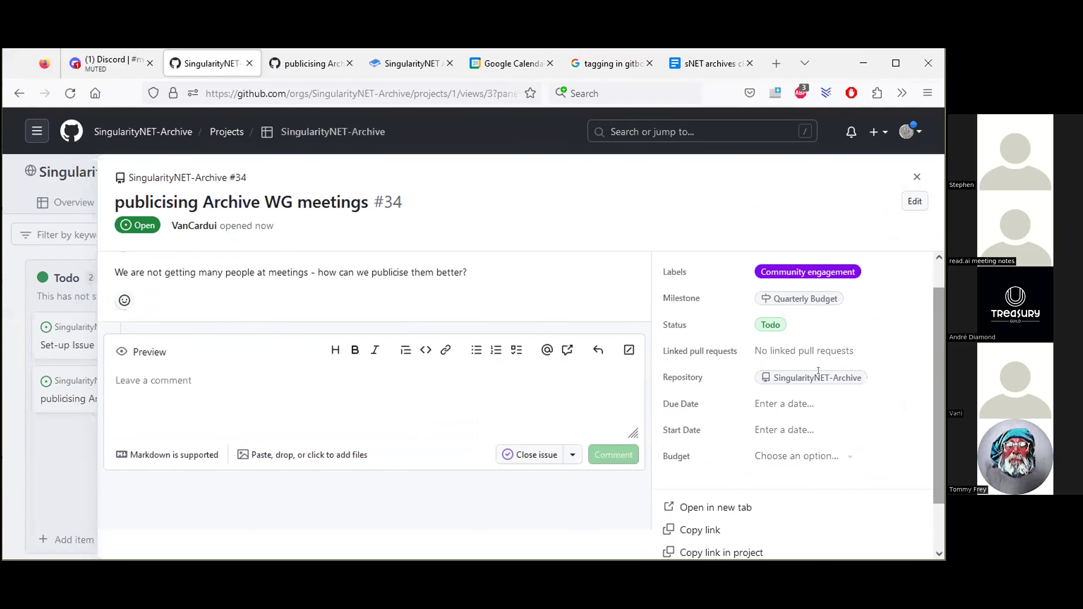
pyautogui.click(784, 404)
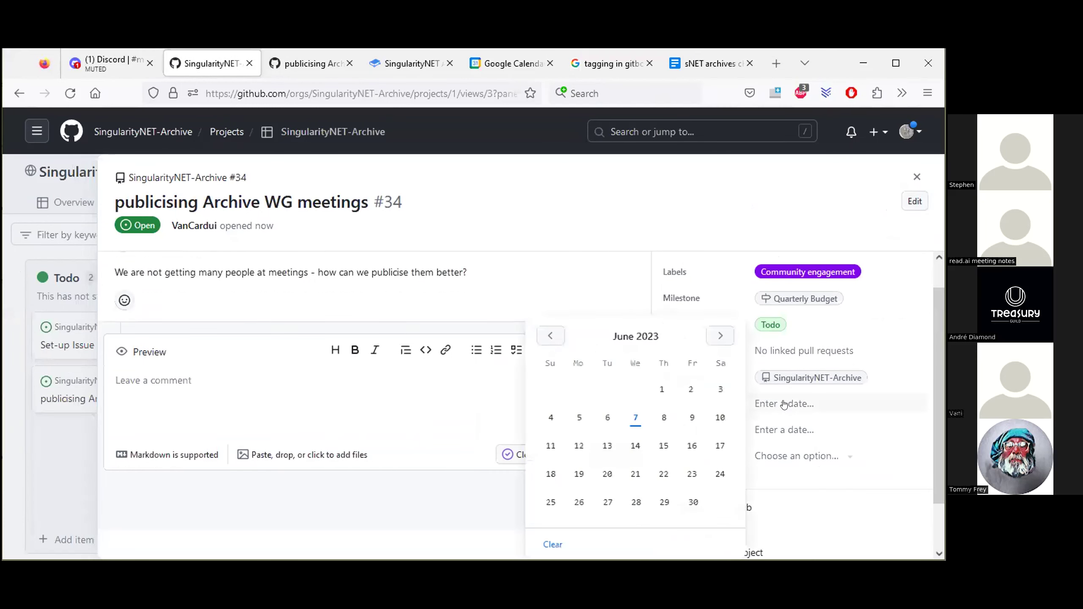
pyautogui.click(630, 416)
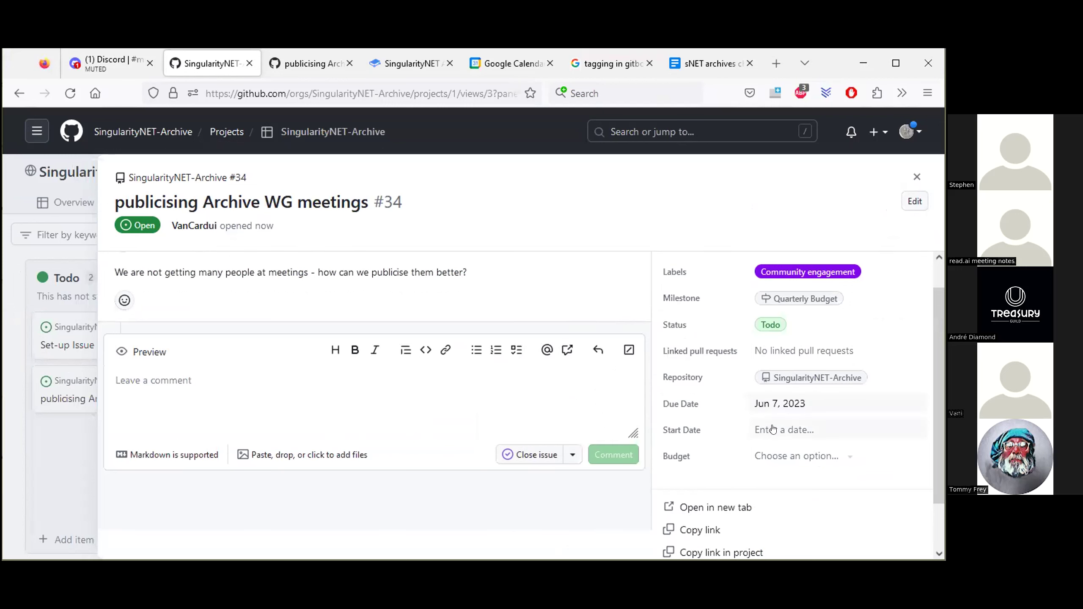
# Set the issue's due date to Jun 21, 2023 and its start date to Jun 7, 2023.
pyautogui.click(777, 404)
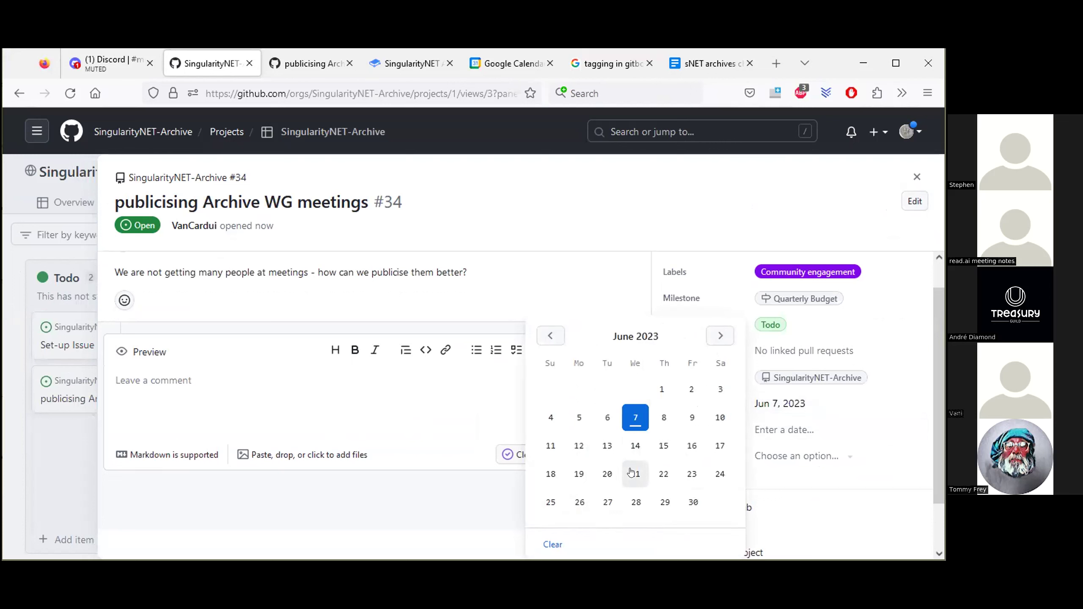
pyautogui.click(788, 440)
pyautogui.click(789, 429)
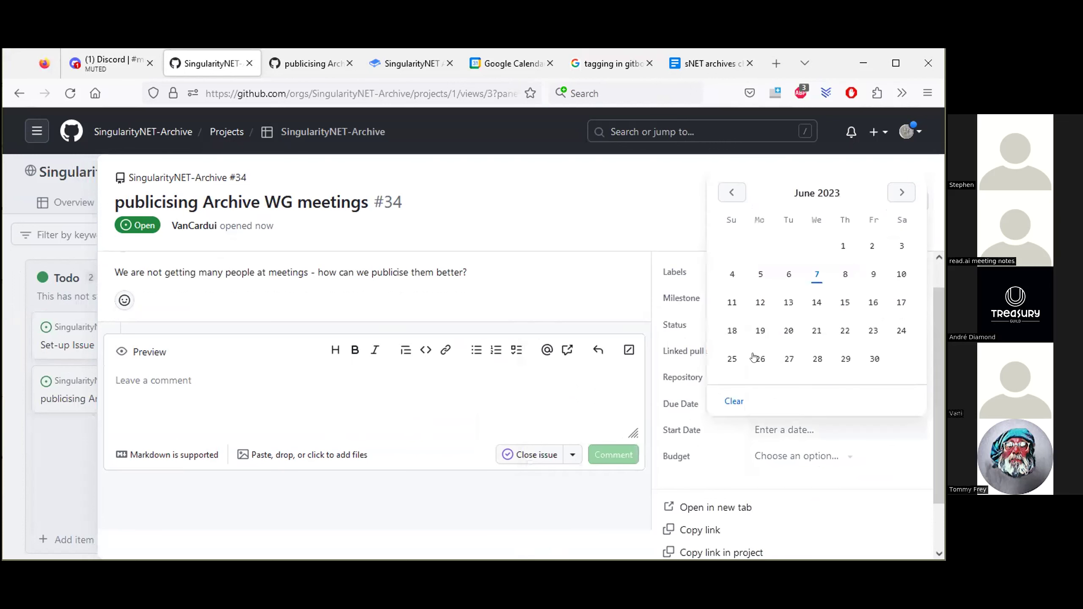
pyautogui.click(817, 275)
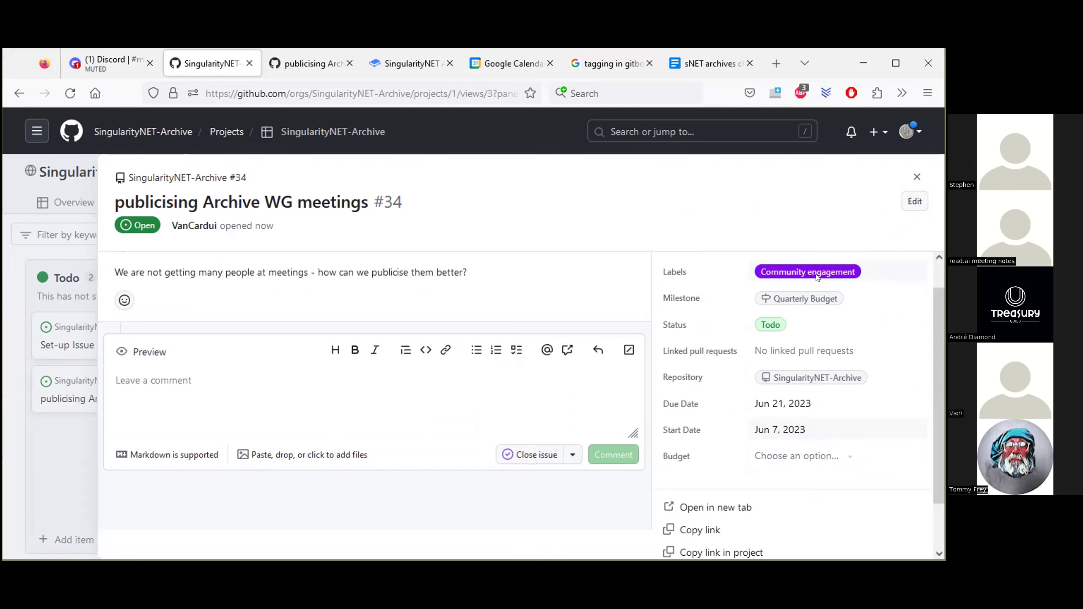
# Set the issue's budget to Archive Workgroup.
pyautogui.click(817, 452)
pyautogui.moveTo(939, 432); pyautogui.dragTo(940, 478)
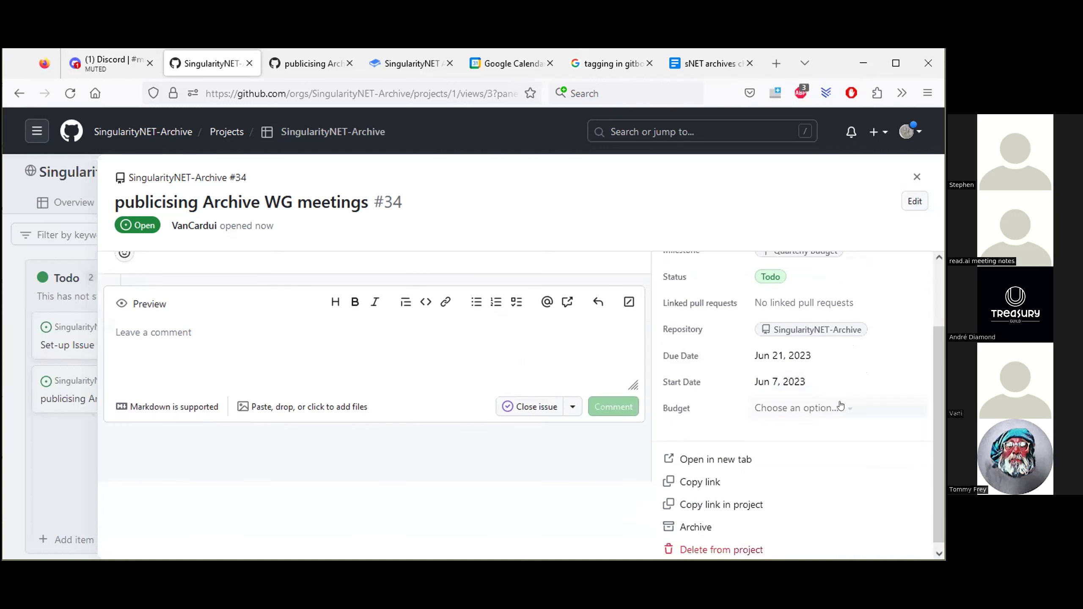
pyautogui.click(841, 408)
pyautogui.click(819, 495)
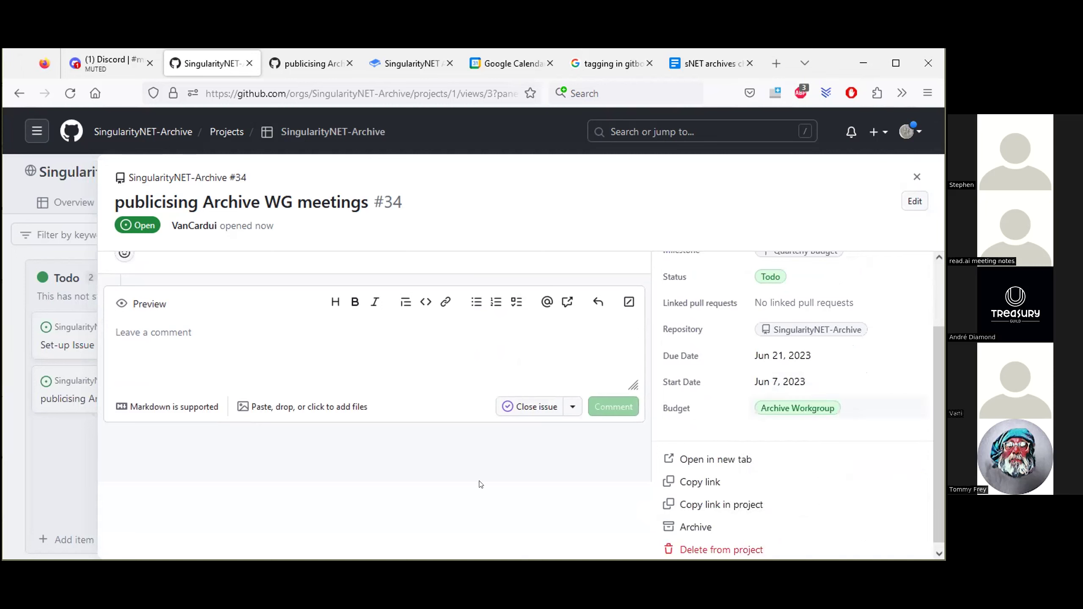
# Begin a comment on the issue with the checklist item "[ ] post in Discord day before".
pyautogui.click(164, 327)
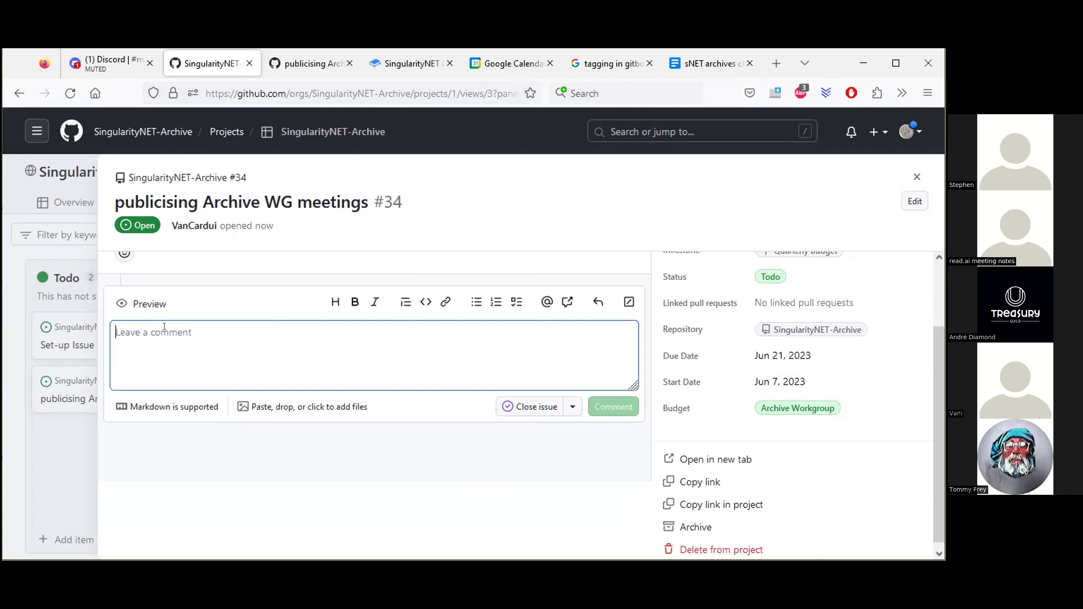
pyautogui.write('[')
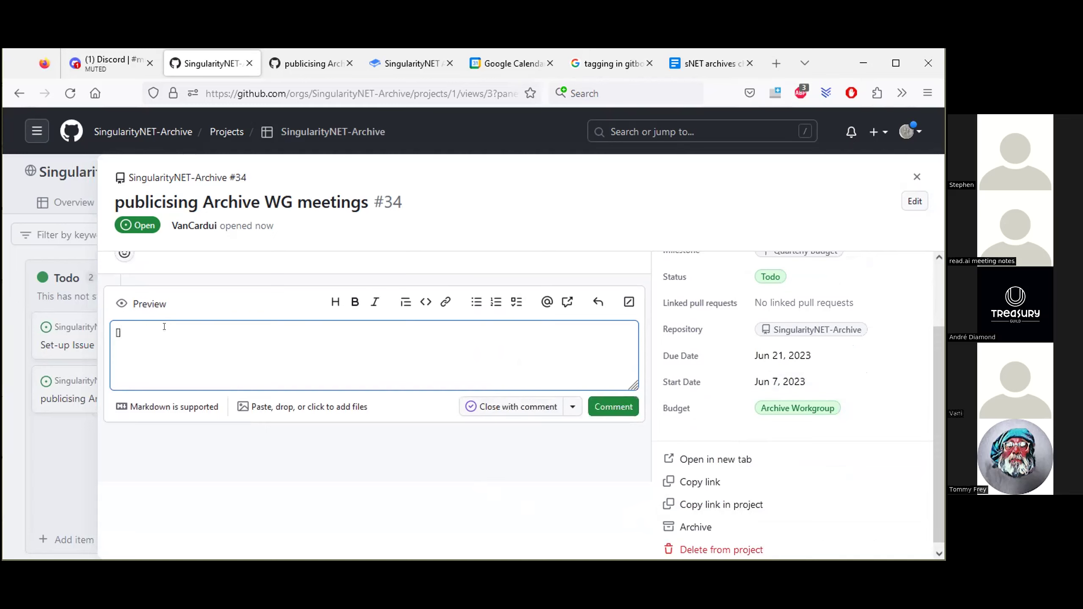
pyautogui.write(' ]')
pyautogui.write(' x')
pyautogui.press('BackSpace')
pyautogui.press('BackSpace')
pyautogui.write('post in Discord day befpre')
pyautogui.press('BackSpace')
pyautogui.press('BackSpace')
pyautogui.press('BackSpace')
pyautogui.write('ore')
pyautogui.press('Return')
# Add checklist items "[ ] mention it in meetings more" and "[ ] directly invite people we think might be interested" to the comment.
pyautogui.write('[ ] me')
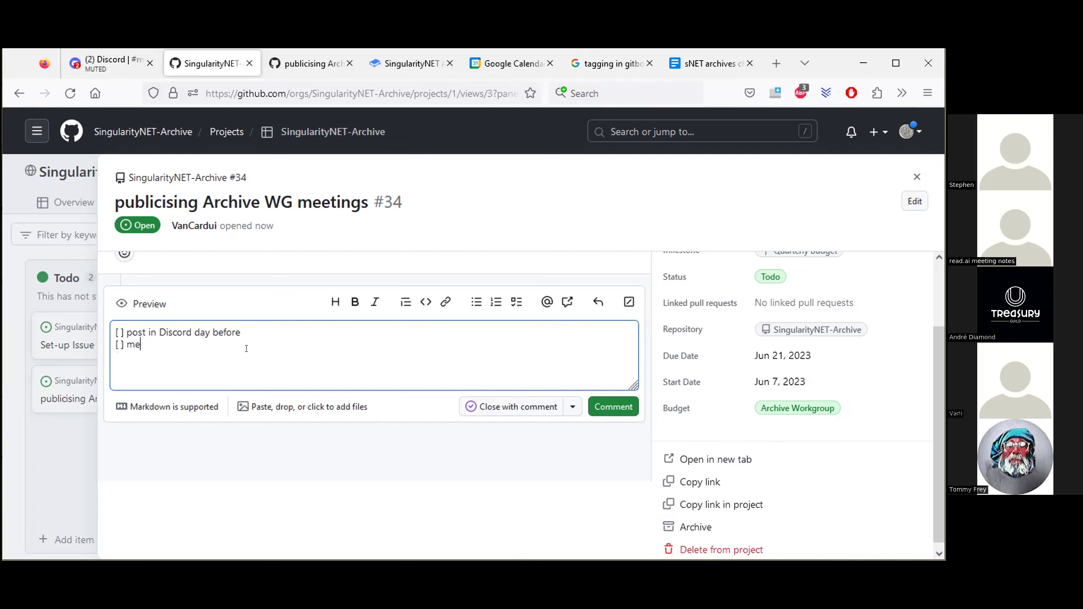
pyautogui.write('ntion it in meetings more')
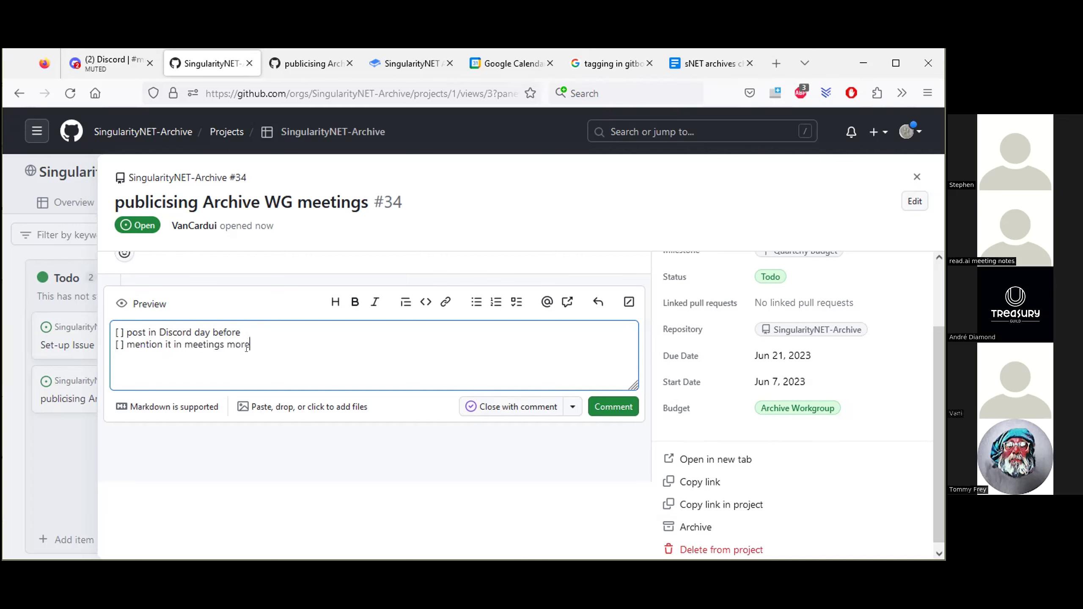
pyautogui.press('Return')
pyautogui.write('[ ] directly invite people we think mig')
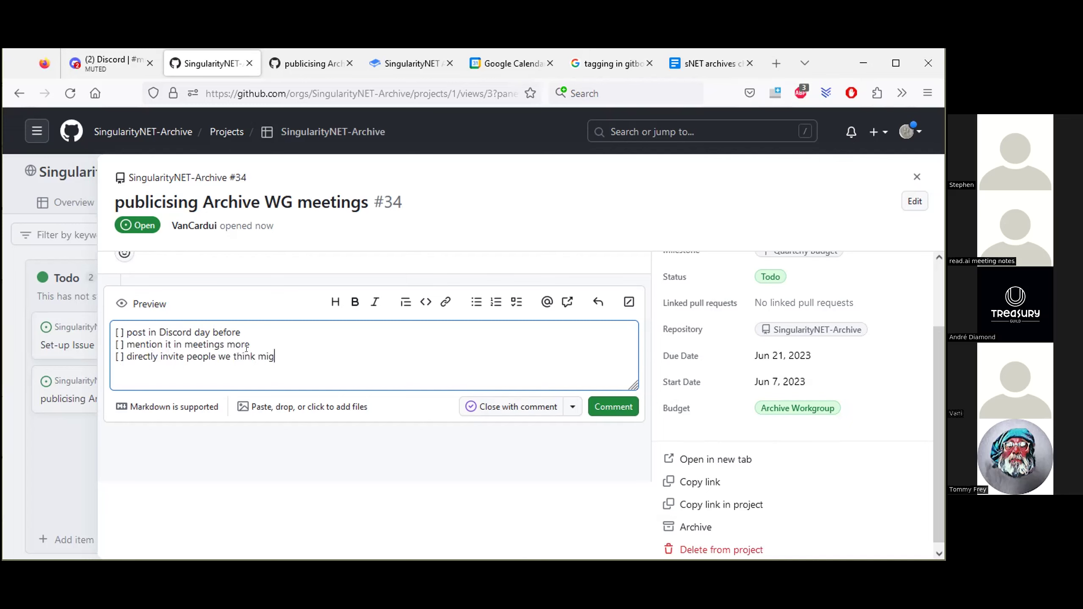
pyautogui.write('ht be intersted')
pyautogui.click(314, 350)
pyautogui.write('e')
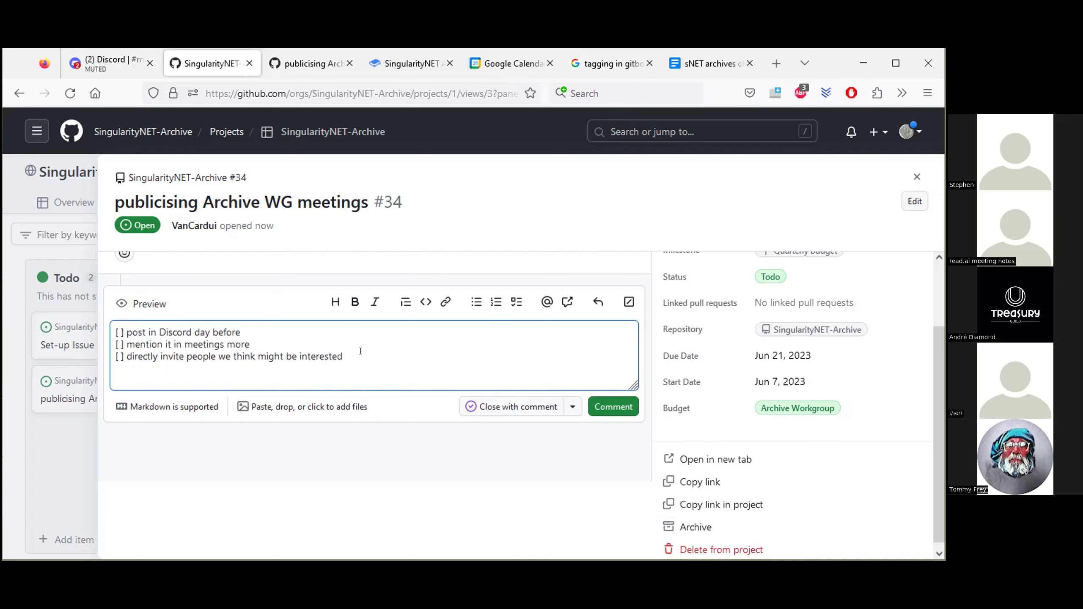
# Below the checklist, leave a blank line and write "Everyone is facing meeting burnout - it's a phase".
pyautogui.write('Everyone is facing meeting b')
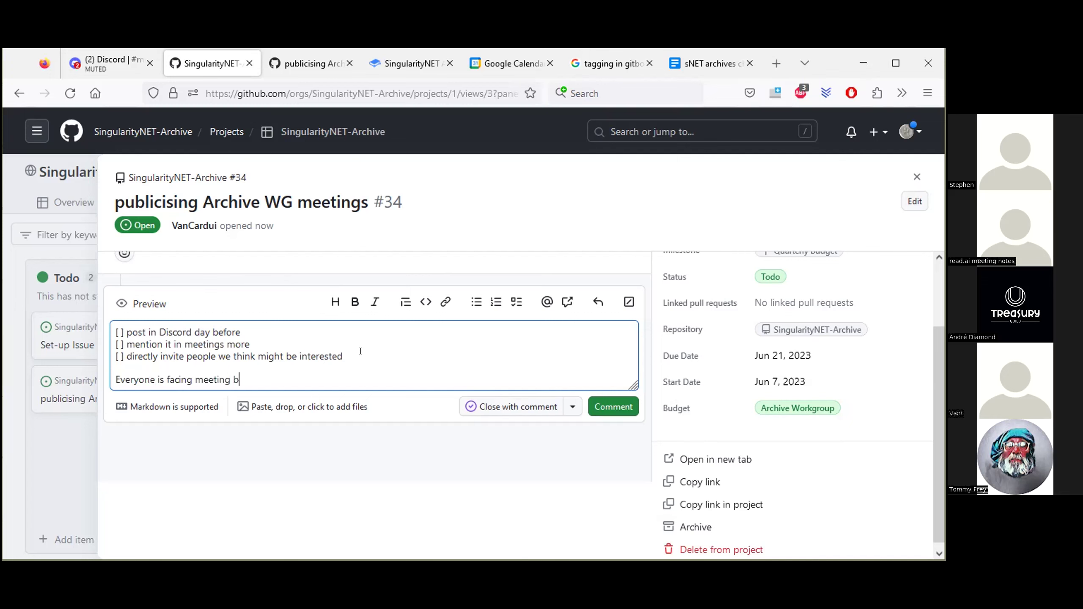
pyautogui.write("urnout - it's a phase")
pyautogui.press('Return')
pyautogui.write('E')
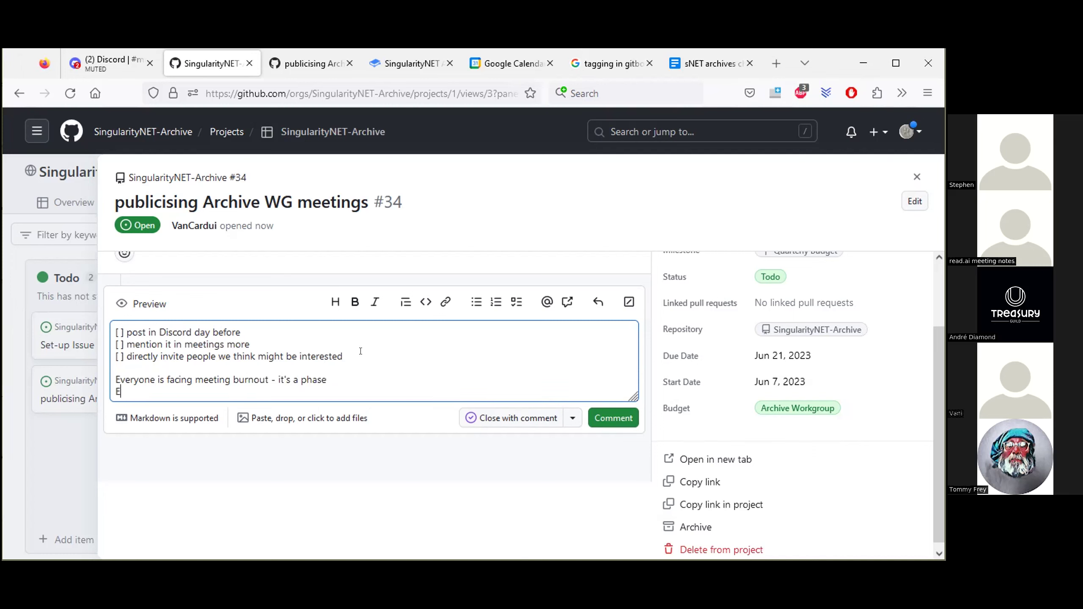
# Write "Each workgroup has to find their way round it and find the cadence of who will support them. Not everyone is meeting-orientated".
pyautogui.write('ach workgroup has to find their ')
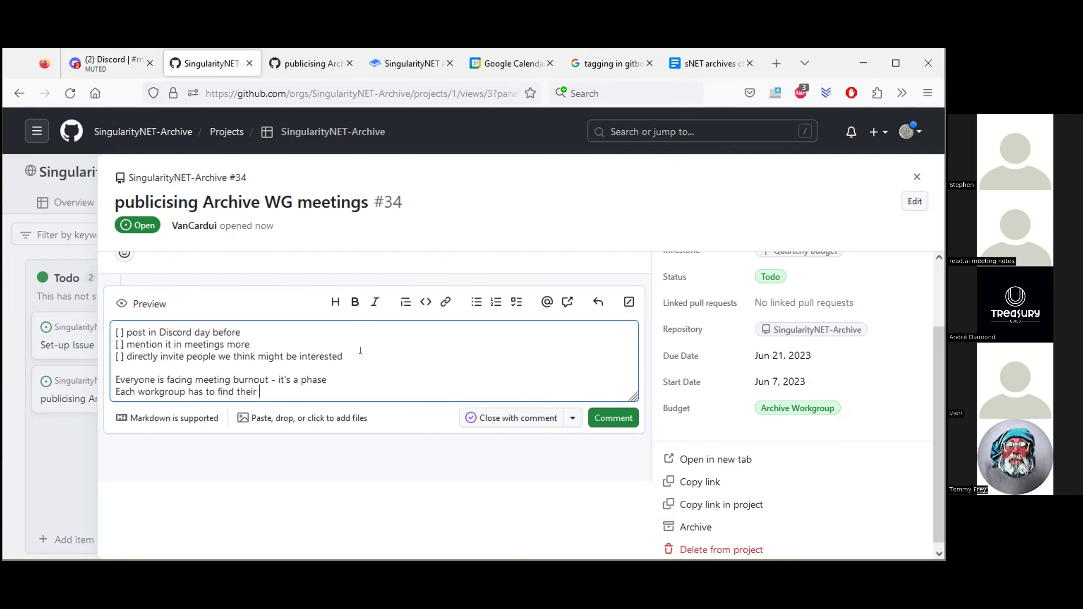
pyautogui.write('way round it and find the cadence o')
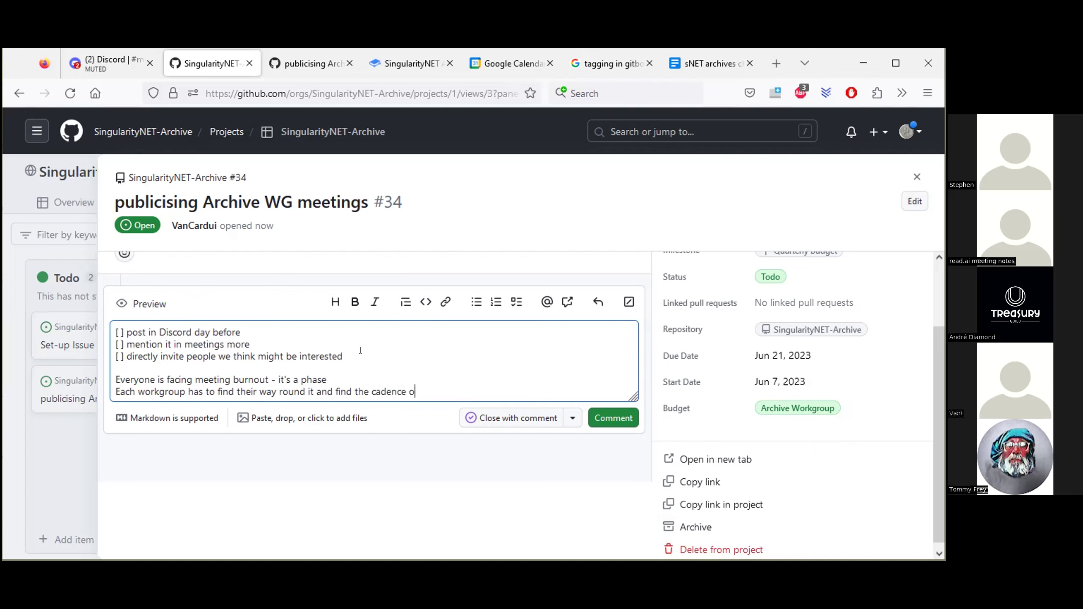
pyautogui.write('f who will support them. ')
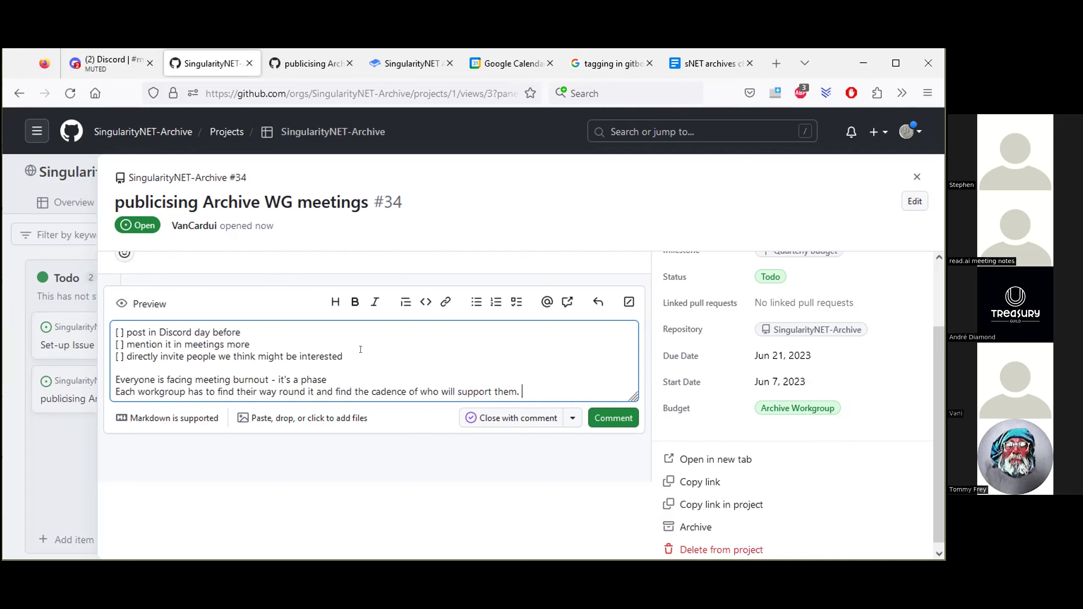
pyautogui.write('Not everyone is meeting')
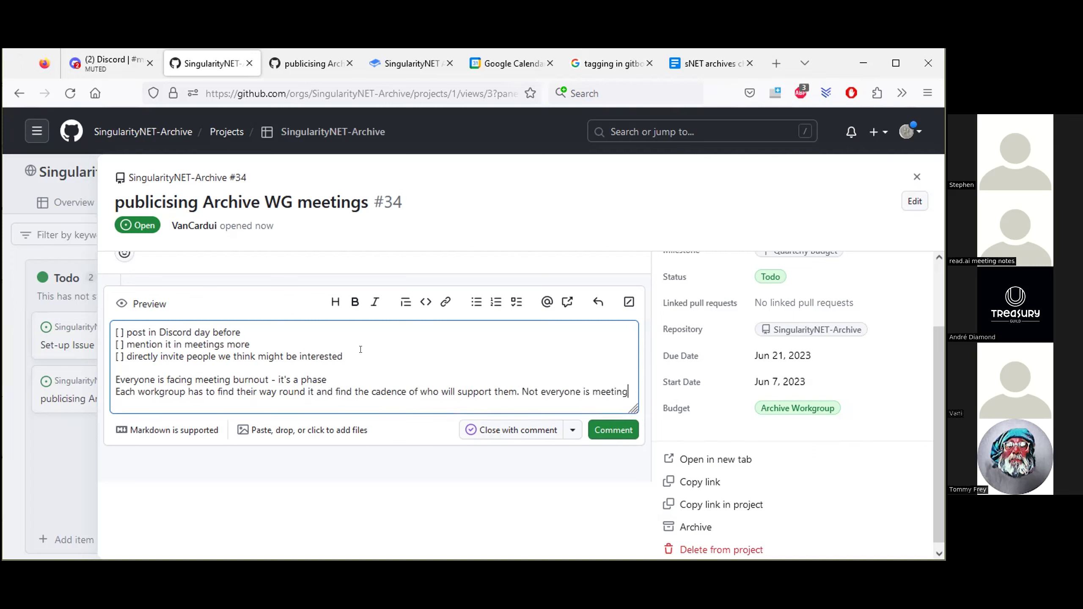
pyautogui.write('-orientated')
# Extend the burnout line with "maybe? but we do have a lot of meetings" and insert "We need to grow the ambassador ranks!" below it.
pyautogui.write(' maybe?')
pyautogui.write(' but')
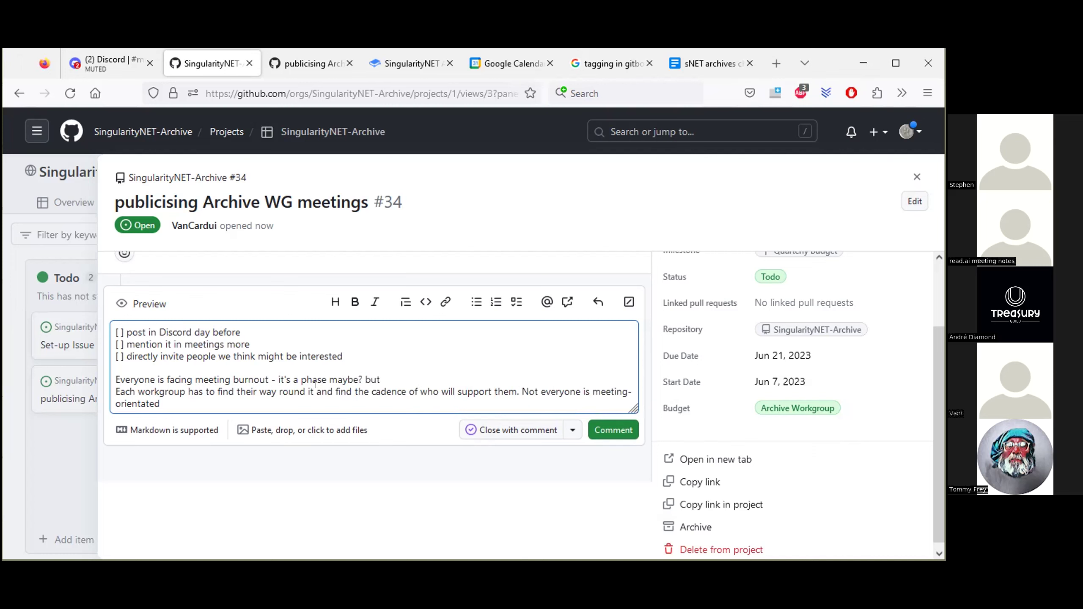
pyautogui.write(' we do have a lot of meetings')
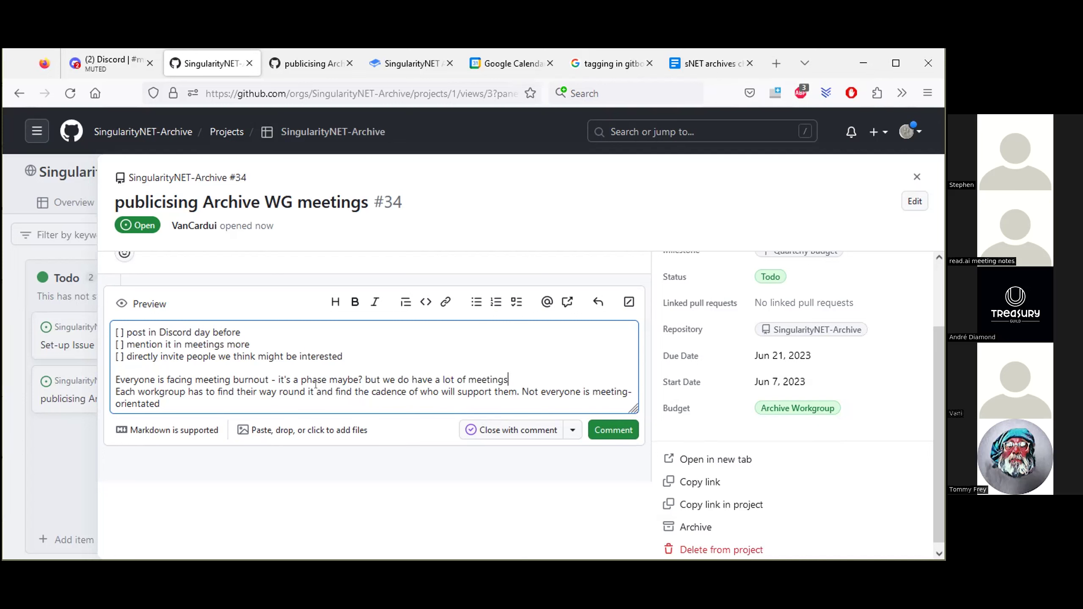
pyautogui.press('Return')
pyautogui.write('We need to grow the ambass')
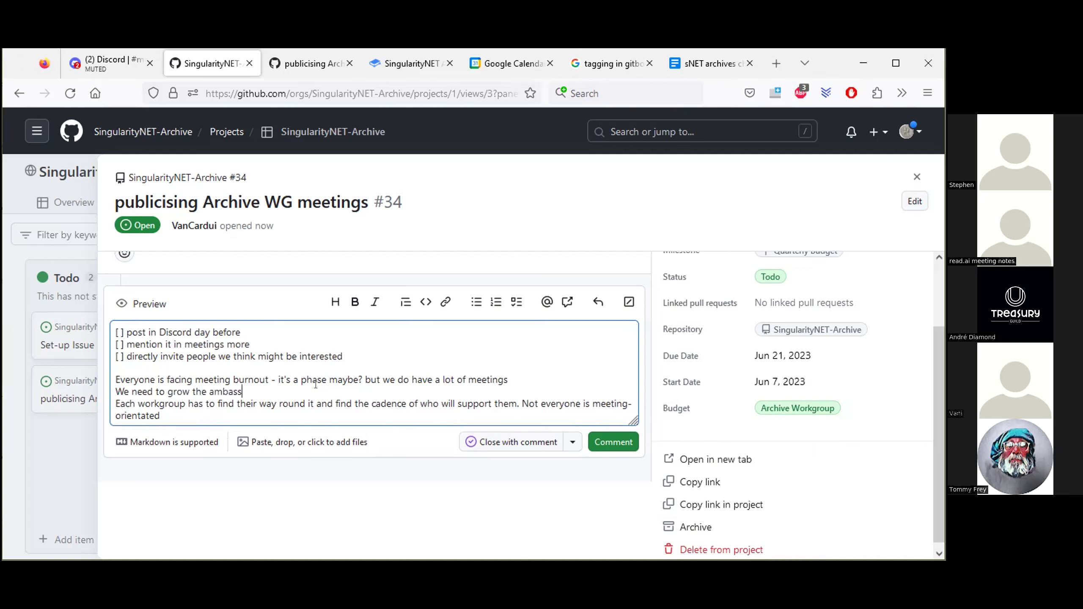
pyautogui.write('ador')
pyautogui.write(' ranks!')
# Extend the "mention it in meetings more" item with "- mention DAOLens and learning to use GitHub and GitBook".
pyautogui.write('the')
pyautogui.press('BackSpace')
pyautogui.press('BackSpace')
pyautogui.press('BackSpace')
pyautogui.press('BackSpace')
pyautogui.write('mention DAOL')
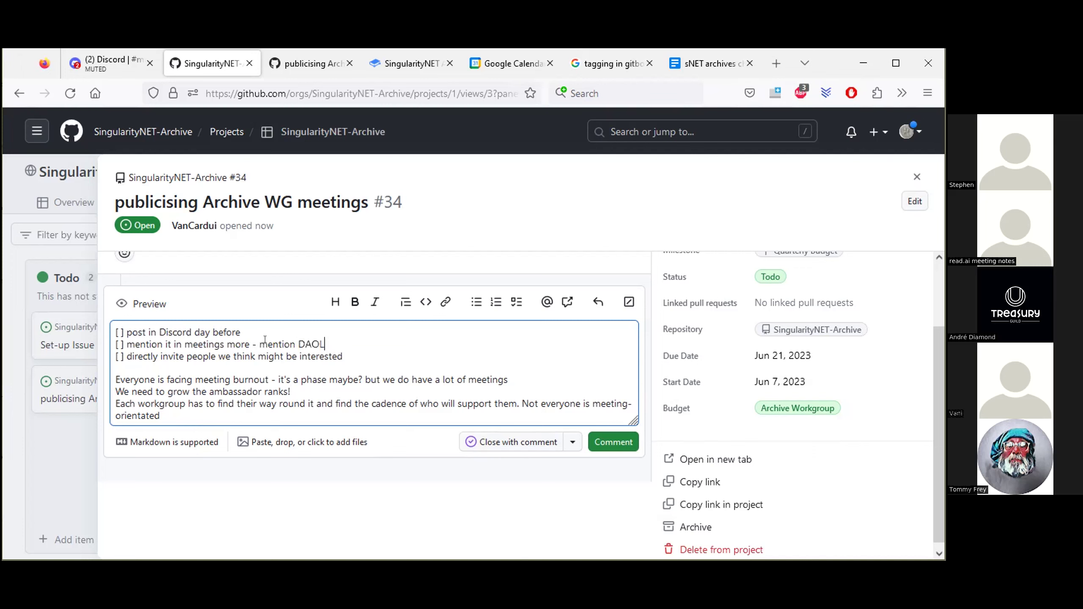
pyautogui.write('ens and learning to use Gi')
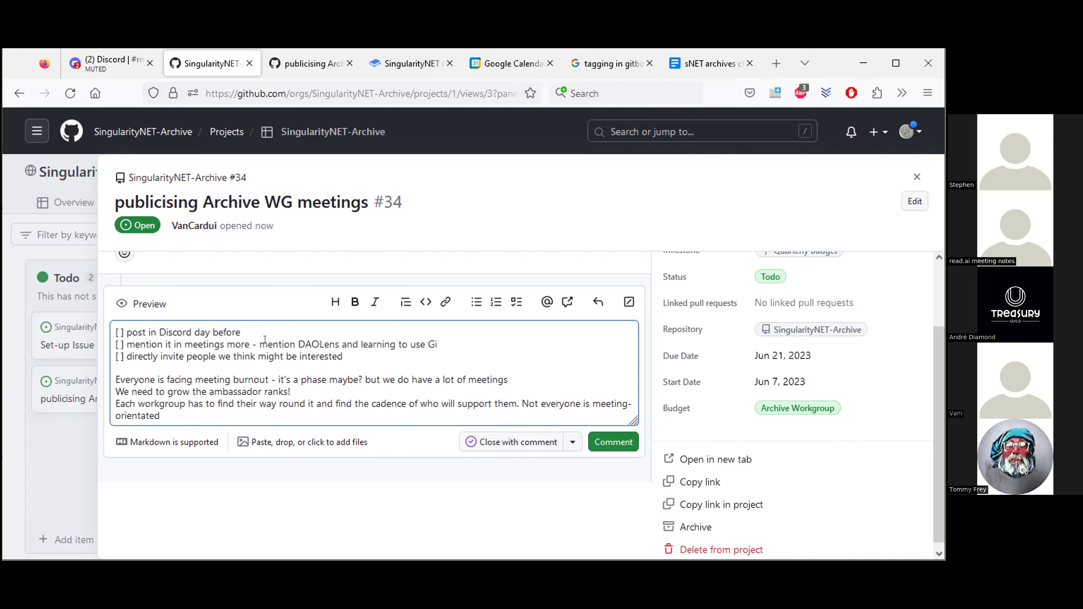
pyautogui.write('tHub and GitBook')
# Replace "people" with "individuals" in the direct invitation checklist item.
pyautogui.click(211, 351)
pyautogui.press('BackSpace')
pyautogui.press('BackSpace')
pyautogui.press('BackSpace')
pyautogui.press('BackSpace')
pyautogui.press('BackSpace')
pyautogui.press('BackSpace')
pyautogui.write('individuals')
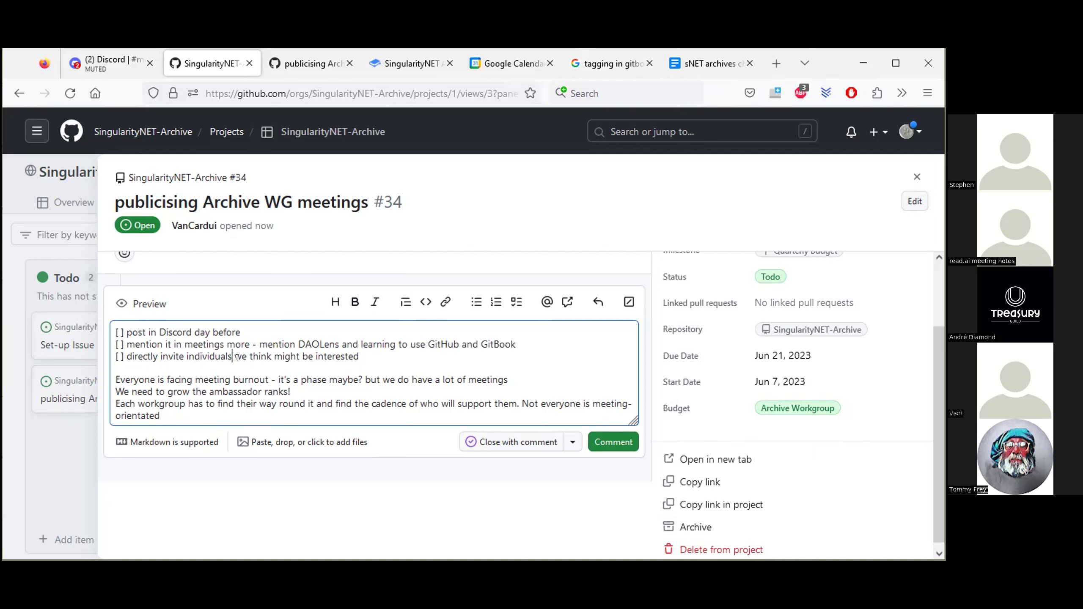
# End the burnout line with ".." and add a final line saying people perhaps don't yet "get" why archiving is interesting.
pyautogui.click(506, 373)
pyautogui.press('Return')
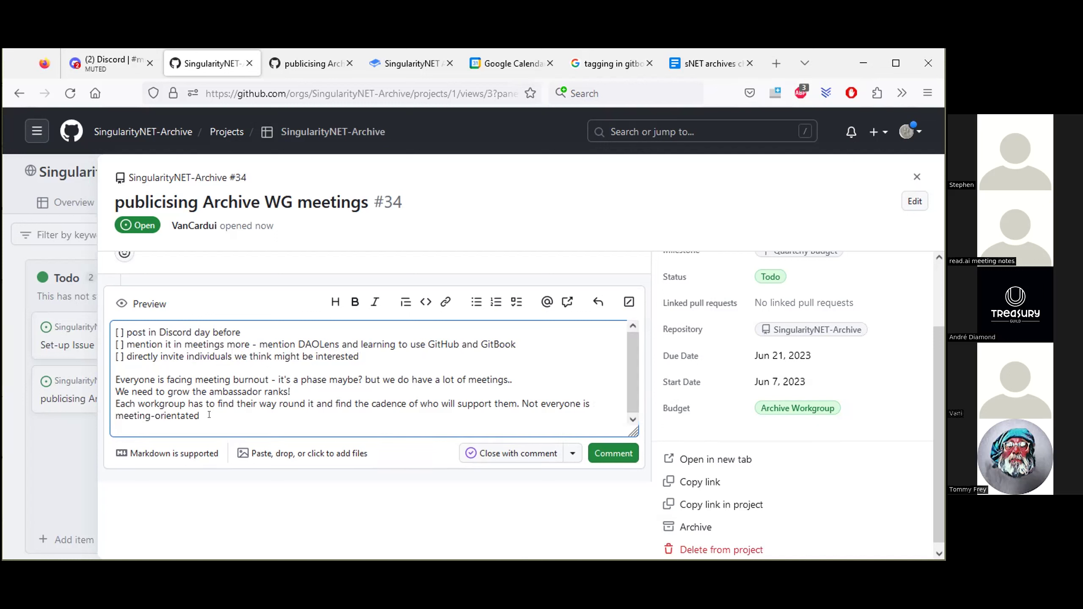
pyautogui.write('Poeple perhaps done')
pyautogui.press('BackSpace')
pyautogui.press('BackSpace')
pyautogui.write('\'t yet "get" ')
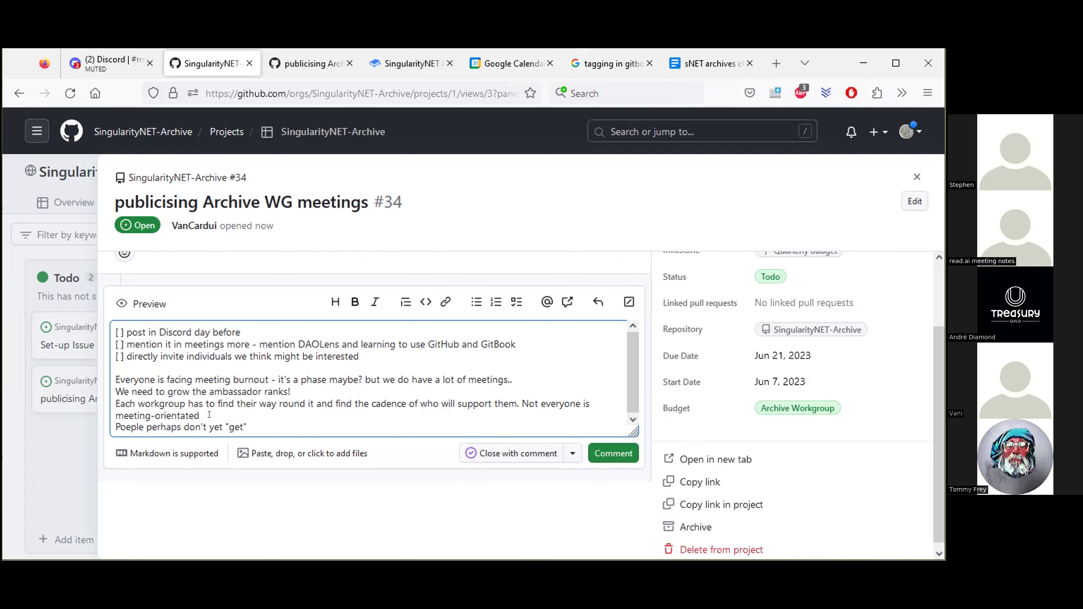
pyautogui.write('why are')
pyautogui.write('hiving is interesting')
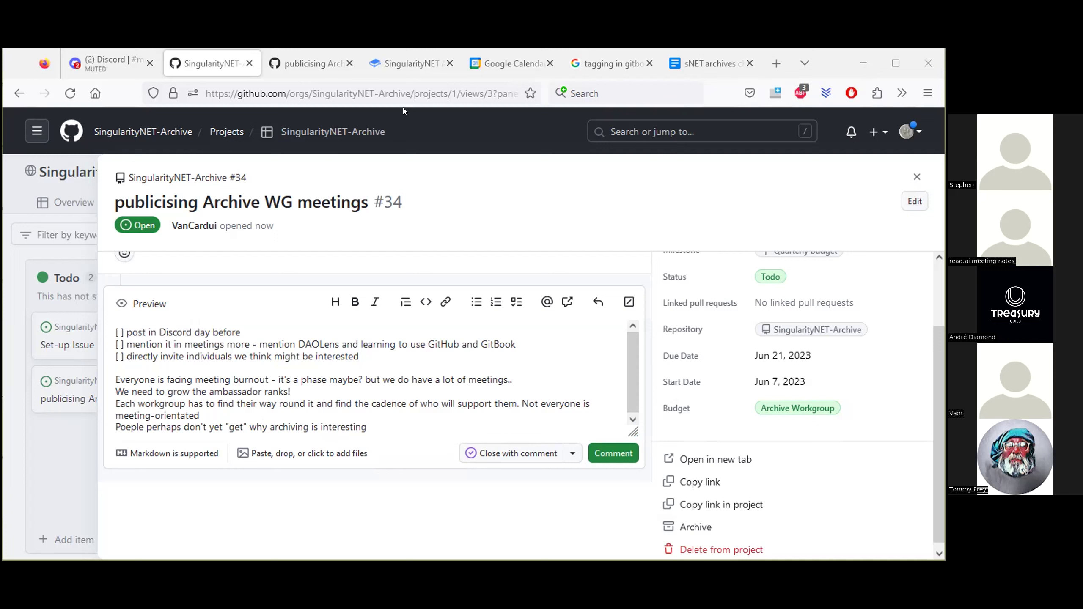
# Change "DAOLens" to "GitHubLens" in the meetings checklist item.
pyautogui.click(313, 340)
pyautogui.press('BackSpace')
pyautogui.press('BackSpace')
pyautogui.press('Delete')
pyautogui.write('GitHub')
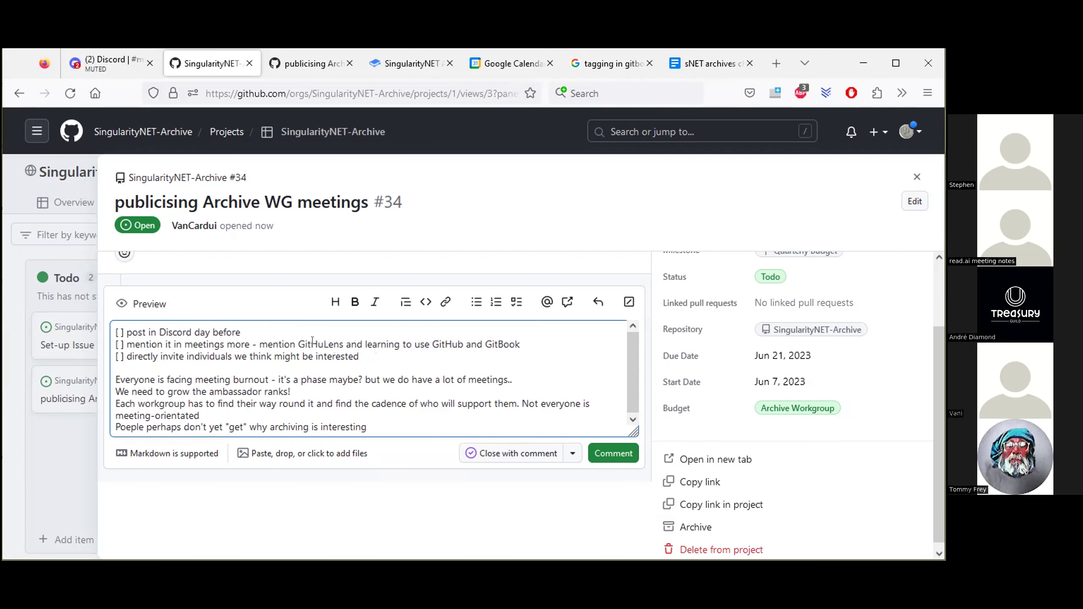
pyautogui.click(357, 131)
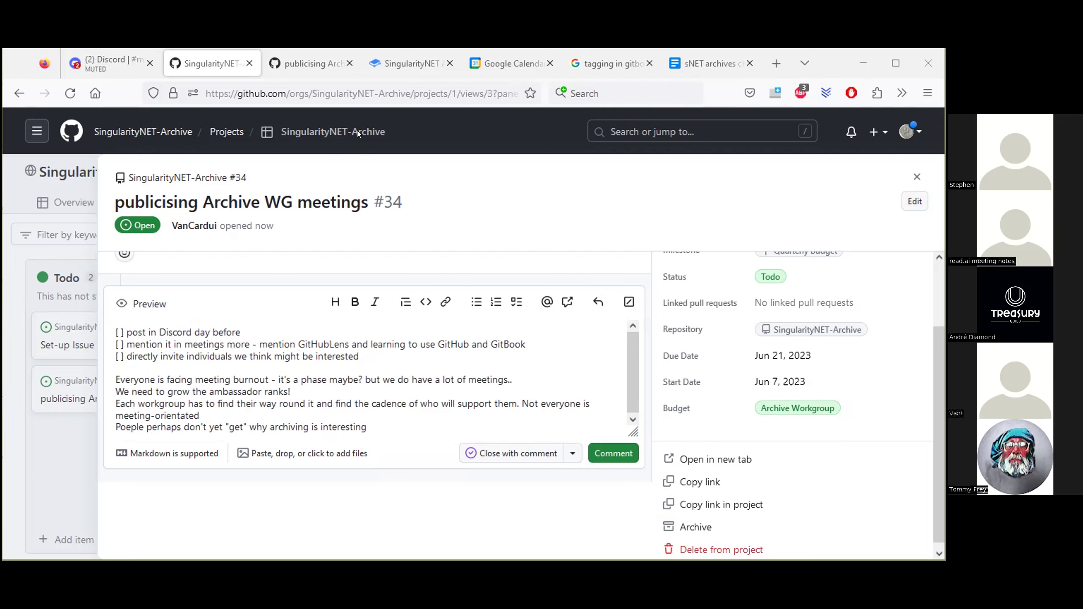
pyautogui.hotkey('alt', 'Tab')
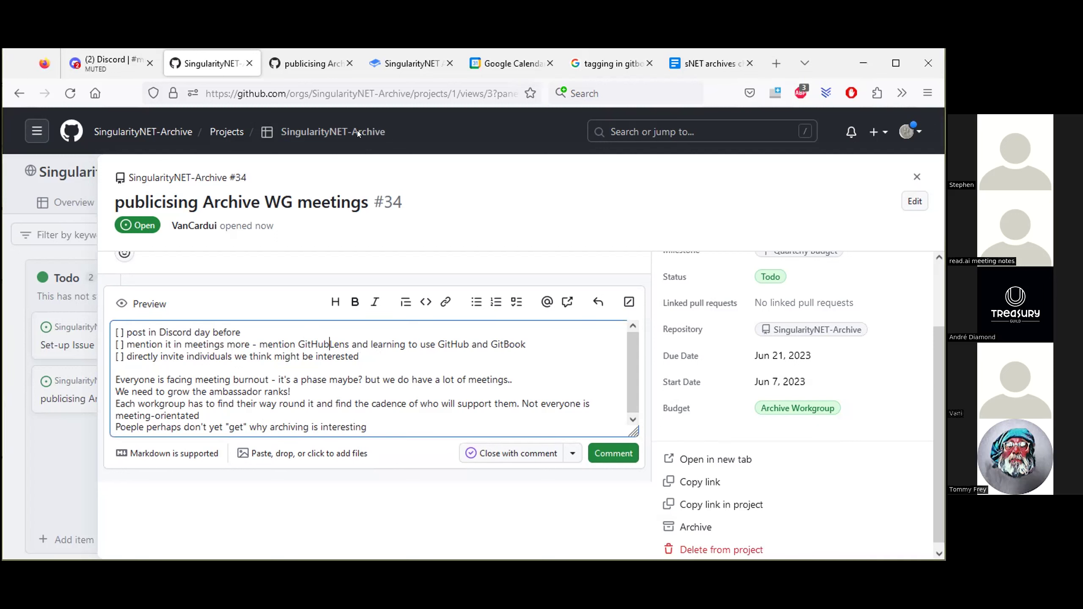
pyautogui.hotkey('alt', 'Tab')
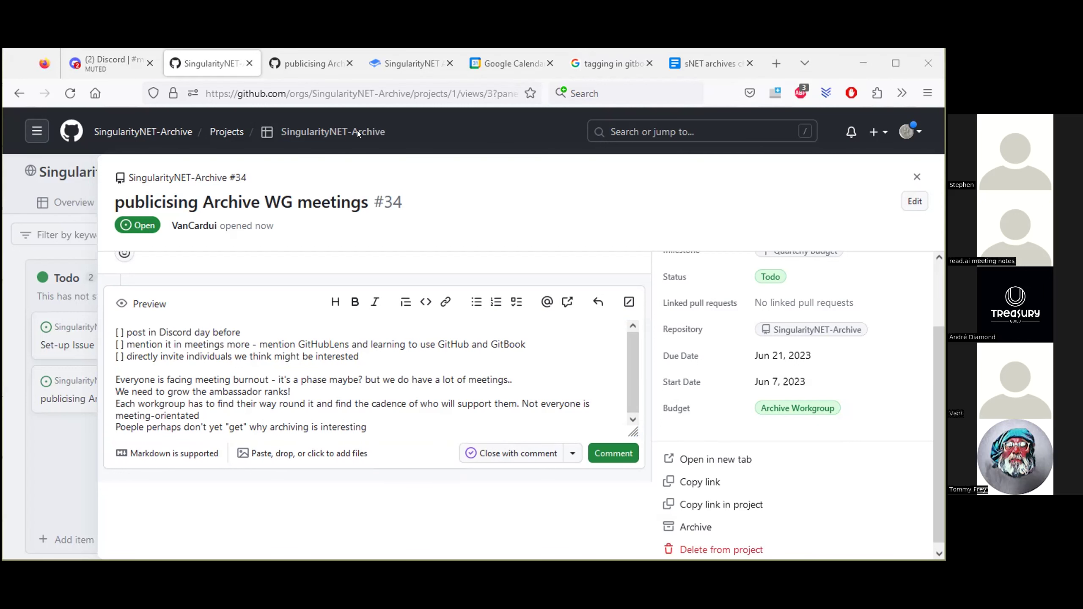
# Add the line "Say that people can join at 14:00 UTC for hands on, 13:00 UTC for whole meeting" to the comment.
pyautogui.click(383, 419)
pyautogui.write('Say')
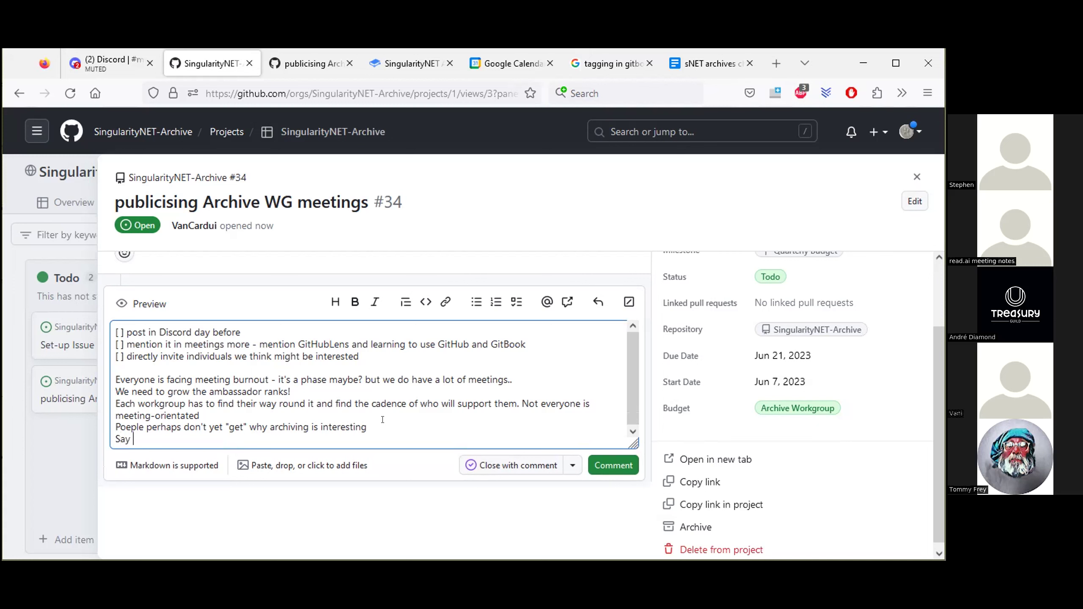
pyautogui.write('that people can join at 14:00 UTC for hands on, 13')
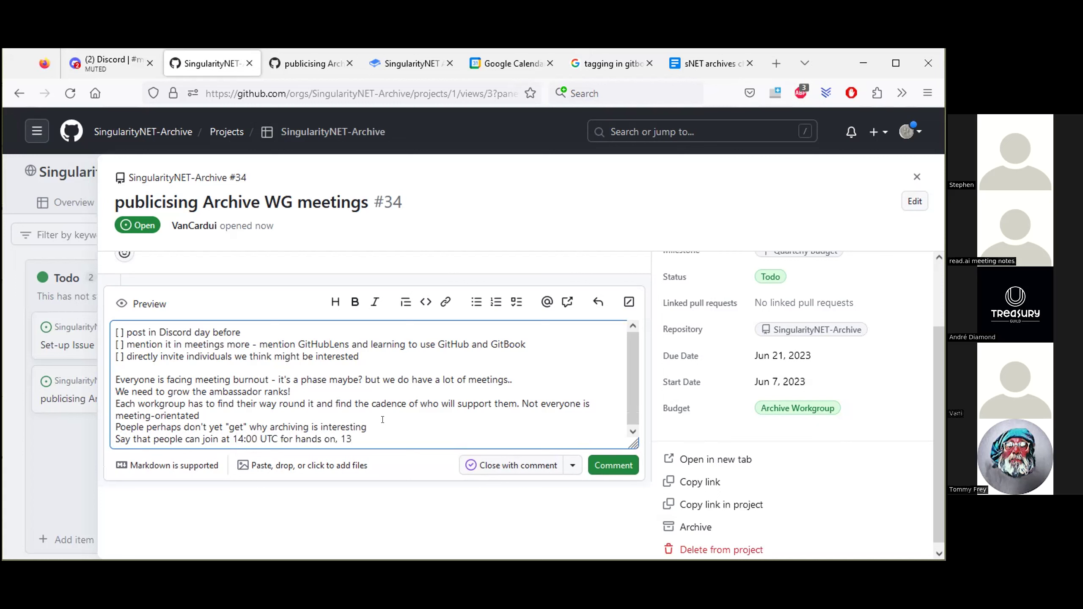
pyautogui.write(':00 UTC for whole meeting')
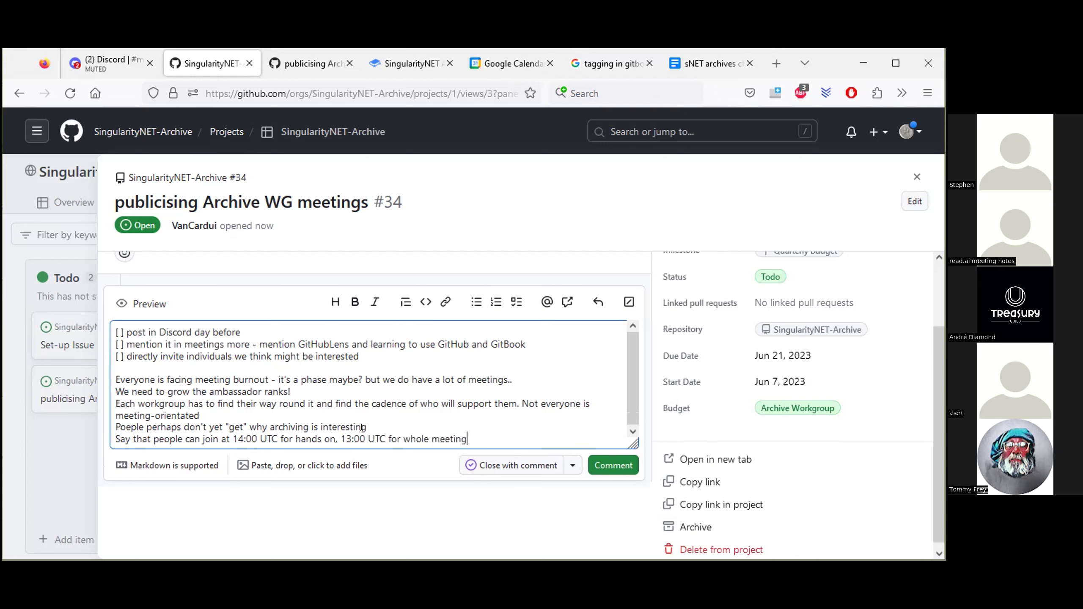
# Correct the misspelled "Poeple" to "People" in the line about archiving being interesting.
pyautogui.click(131, 426)
pyautogui.press('BackSpace')
pyautogui.press('BackSpace')
pyautogui.write('eo')
# Change "hands on" to "hands-on practical" in the comment line about the 14:00 UTC joining time.
pyautogui.click(324, 439)
pyautogui.press('BackSpace')
pyautogui.write('-on')
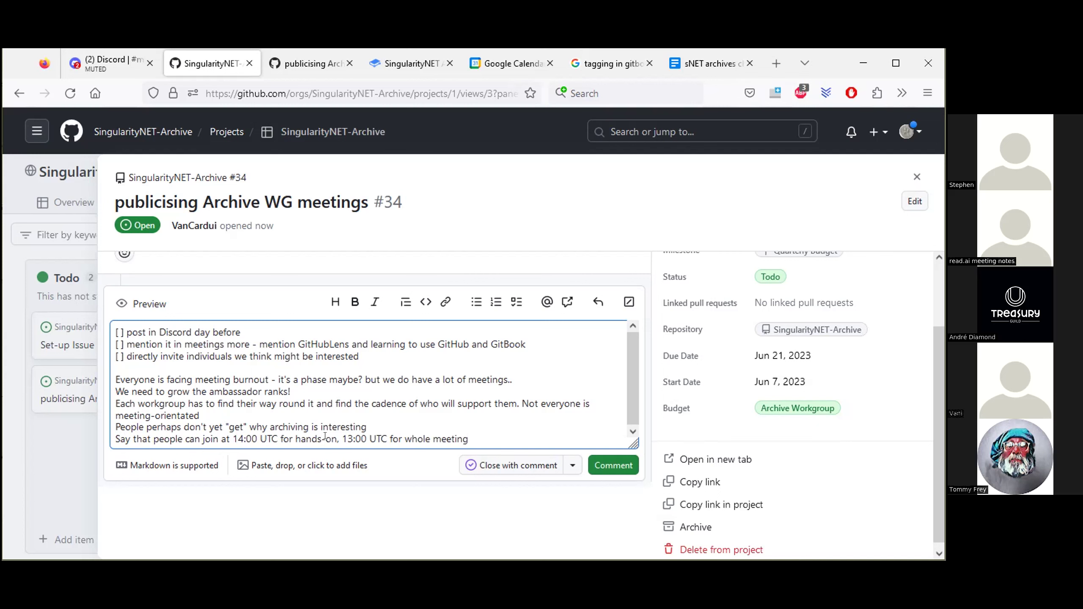
pyautogui.write(' practic')
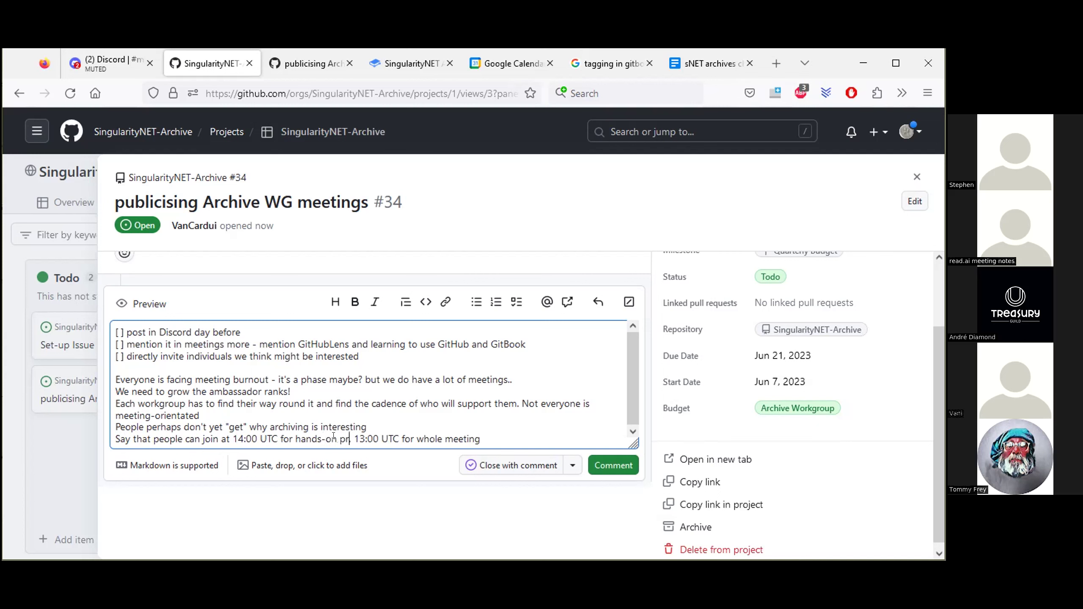
pyautogui.write('al')
# Append "(because some people might find the GitHub board section boring?)" to the line about joining times.
pyautogui.click(503, 436)
pyautogui.write('(b')
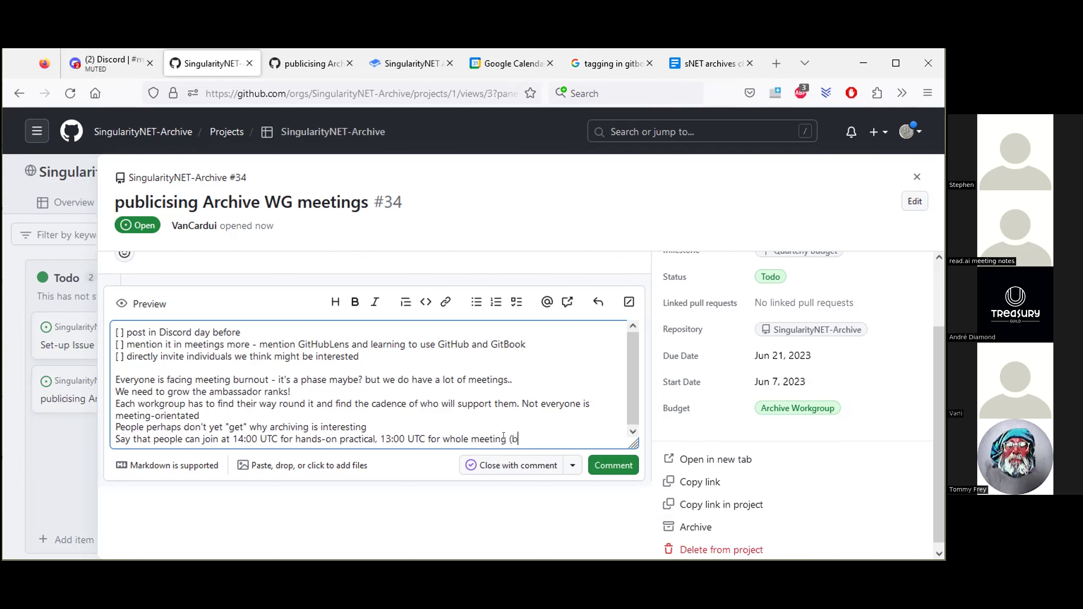
pyautogui.write('ecause some people might')
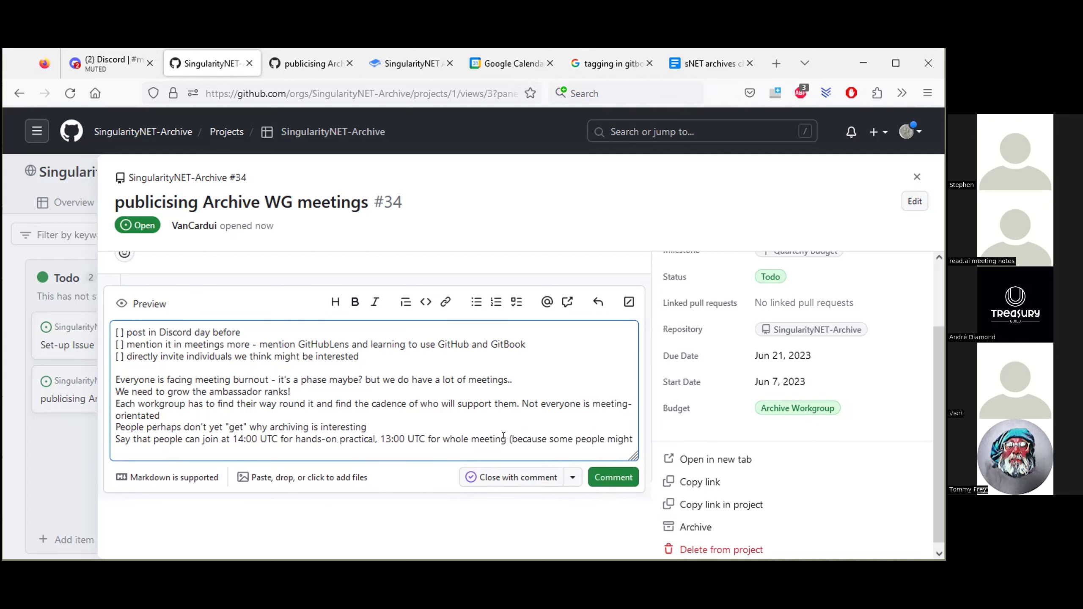
pyautogui.write(' find the GitHub board section boring?>')
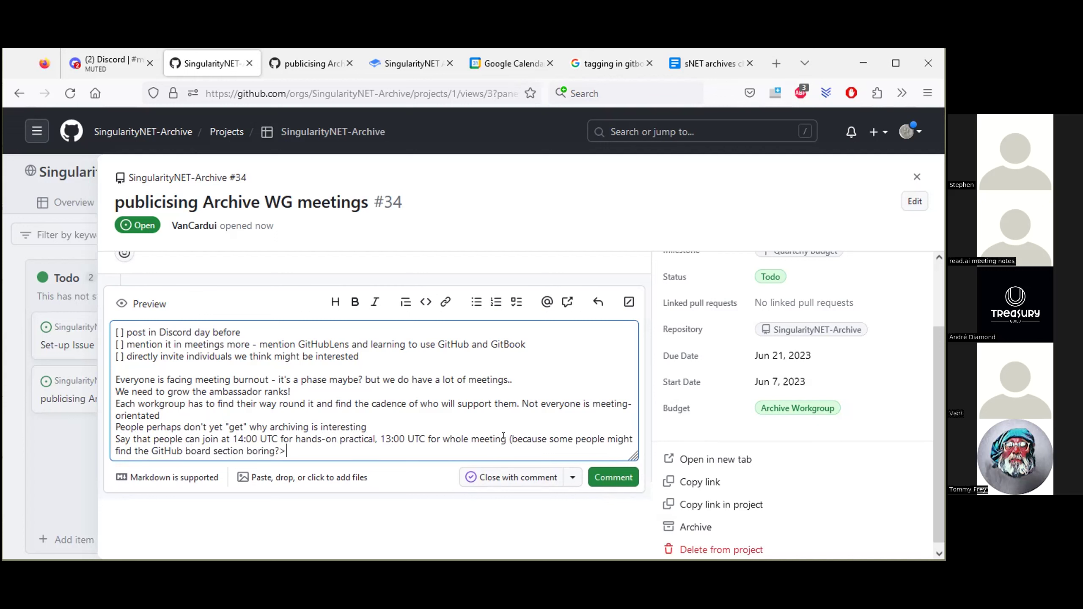
pyautogui.press('BackSpace')
pyautogui.write(')')
# Format all the discussion lines below the checklist, from the meeting burnout line to the joining times, as a bulleted list.
pyautogui.moveTo(282, 451); pyautogui.dragTo(115, 378)
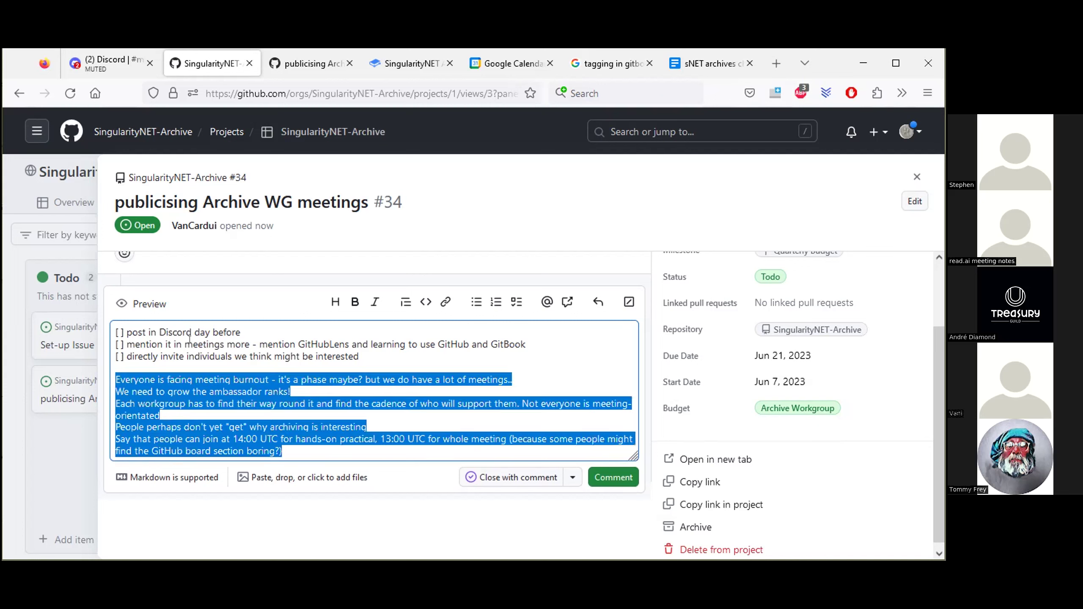
pyautogui.click(477, 303)
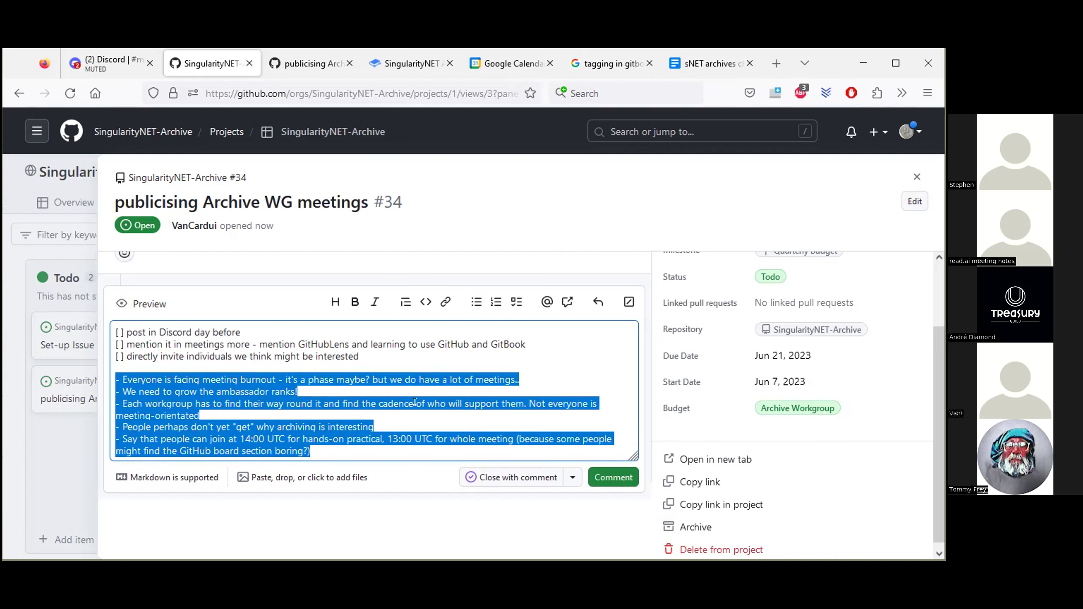
pyautogui.click(416, 403)
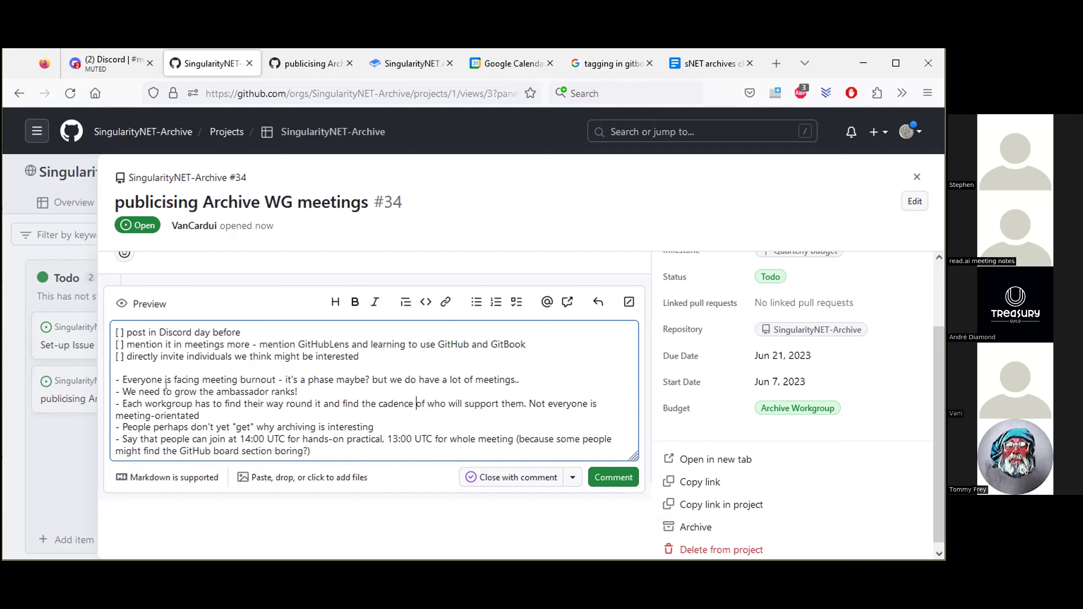
# Add the responsible person's name in parentheses to the Discord post item, and "All" plus two members' names to the meetings item.
pyautogui.click(239, 328)
pyautogui.write('(V')
pyautogui.write('ani)')
pyautogui.tripleClick(248, 438)
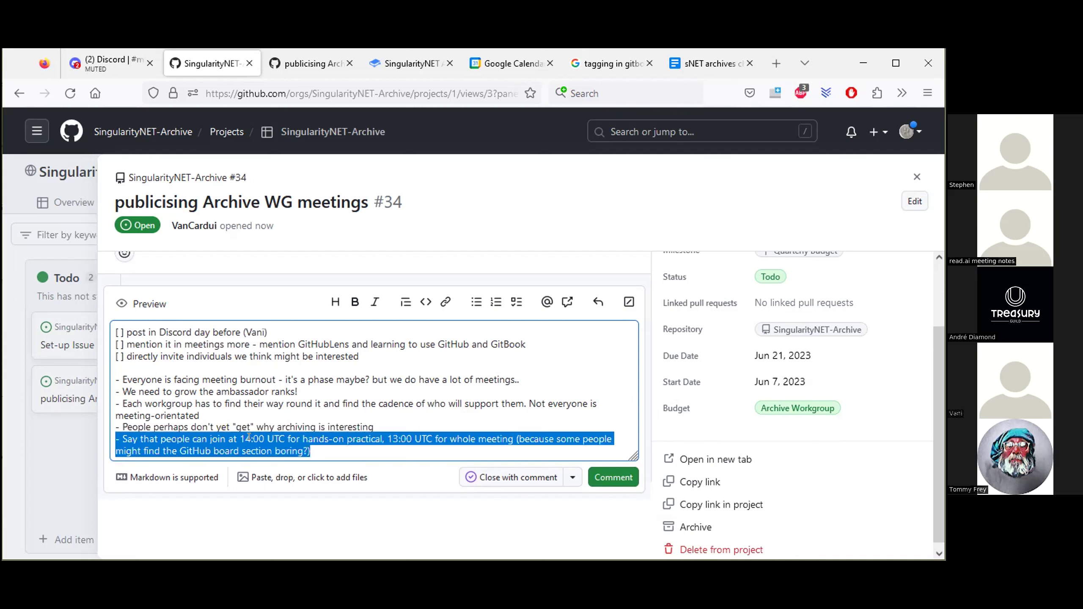
pyautogui.doubleClick(335, 344)
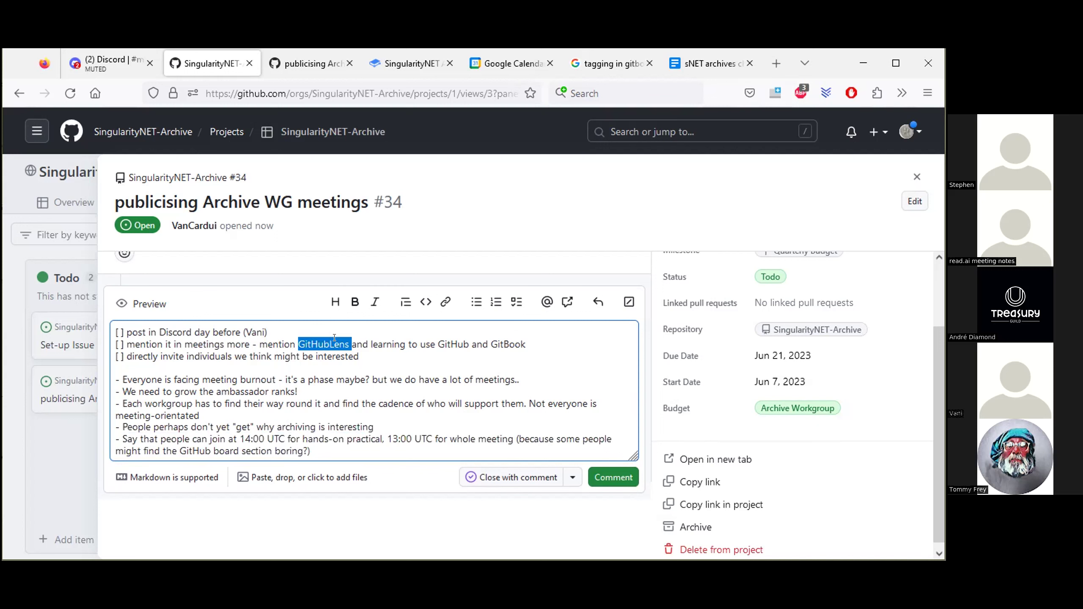
pyautogui.click(519, 338)
pyautogui.write('(All; Stephen; ')
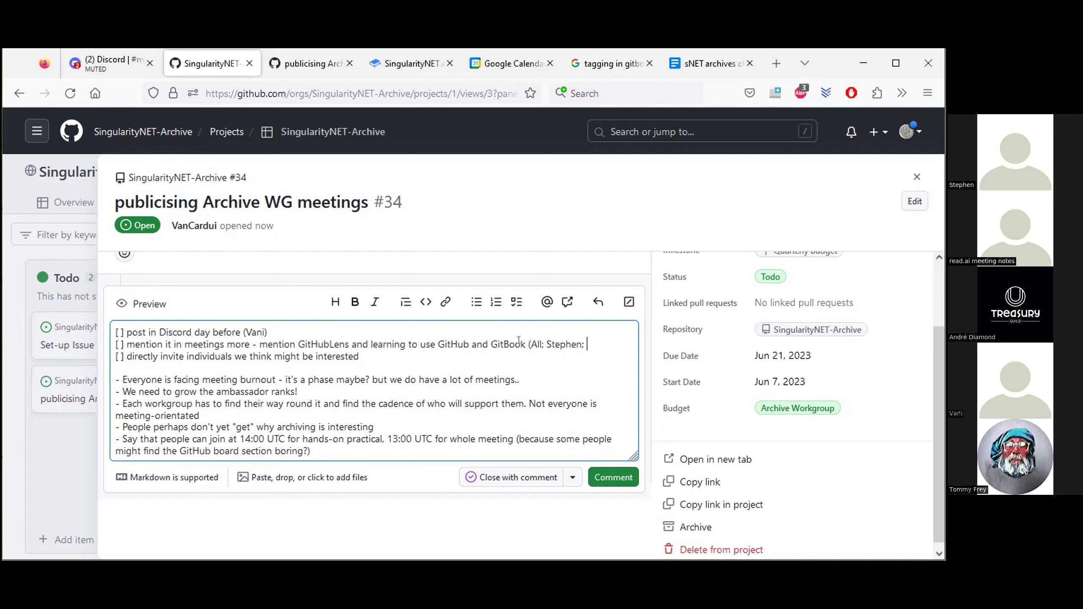
pyautogui.write('Vani)')
# Add a final bullet reading "We need a Discord channel of the whole ecosystem, and inviting people".
pyautogui.press('Return')
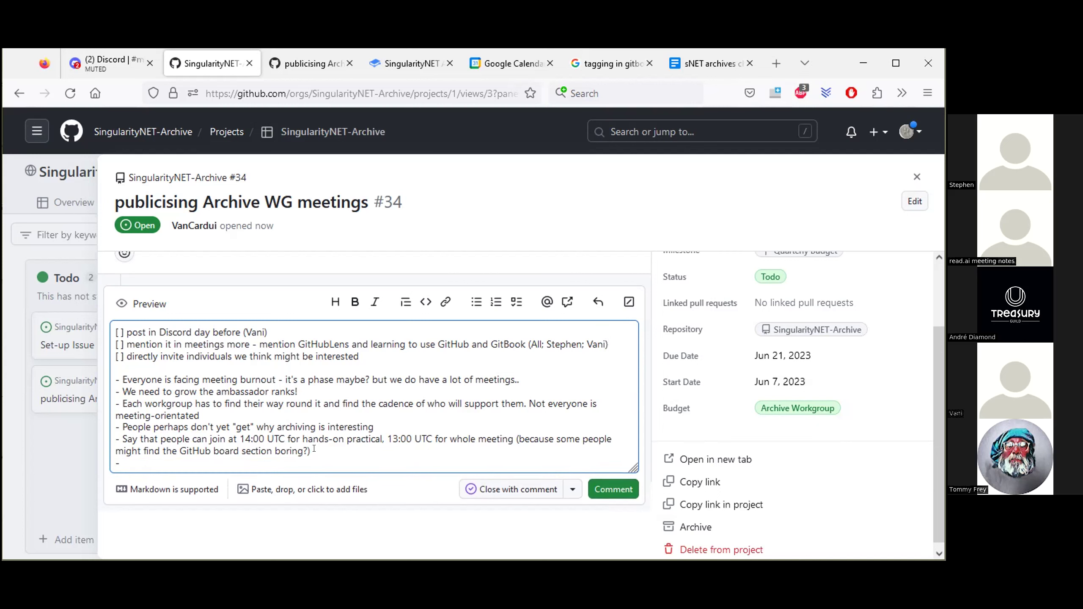
pyautogui.write('We need a Discord channel o')
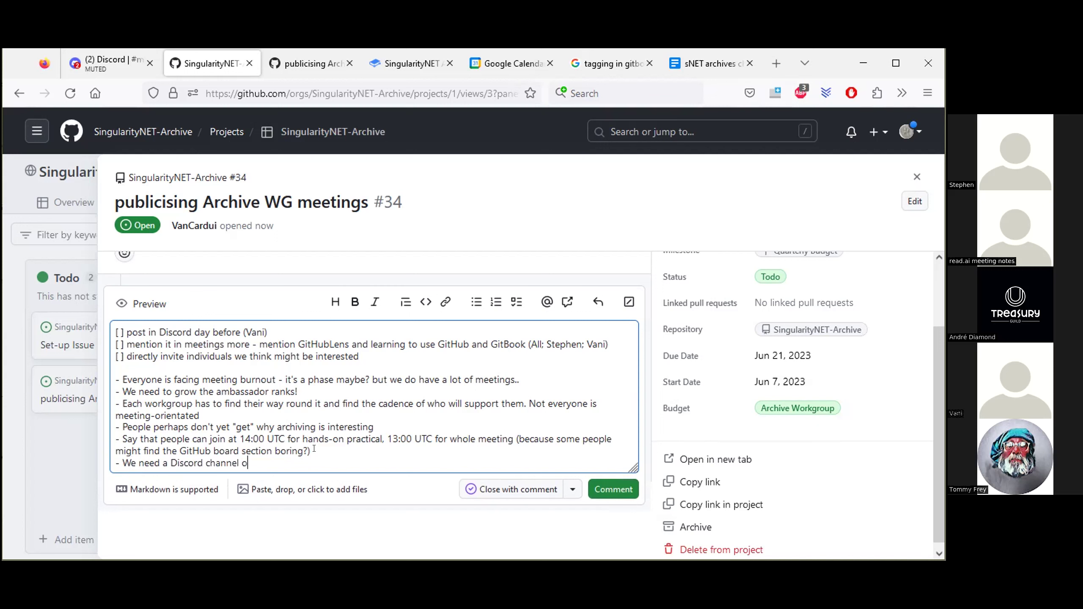
pyautogui.write('f the whole ecosystem, and inviting peop')
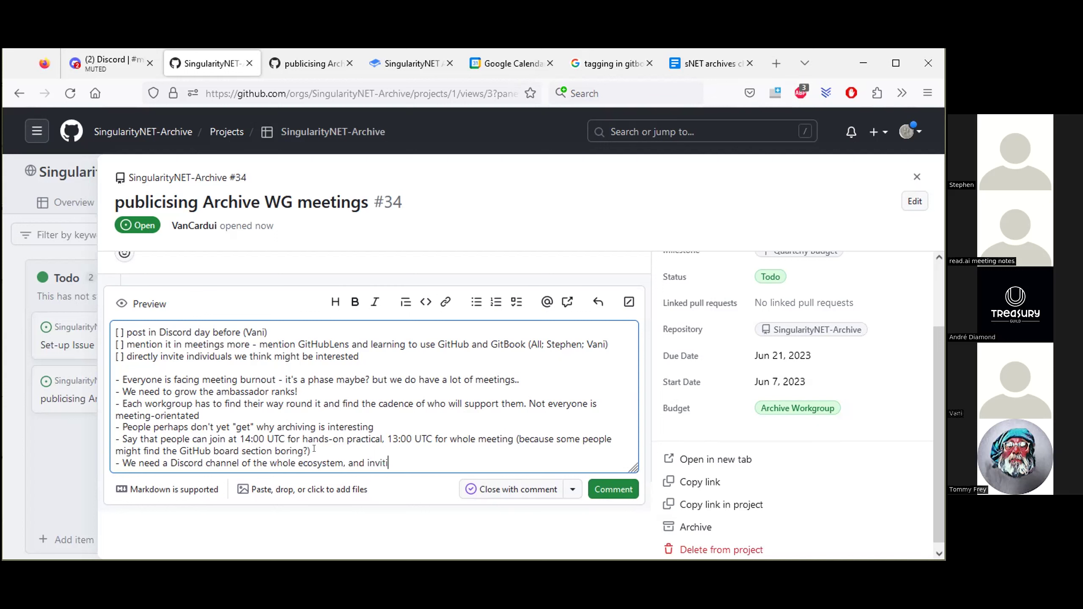
pyautogui.write('le')
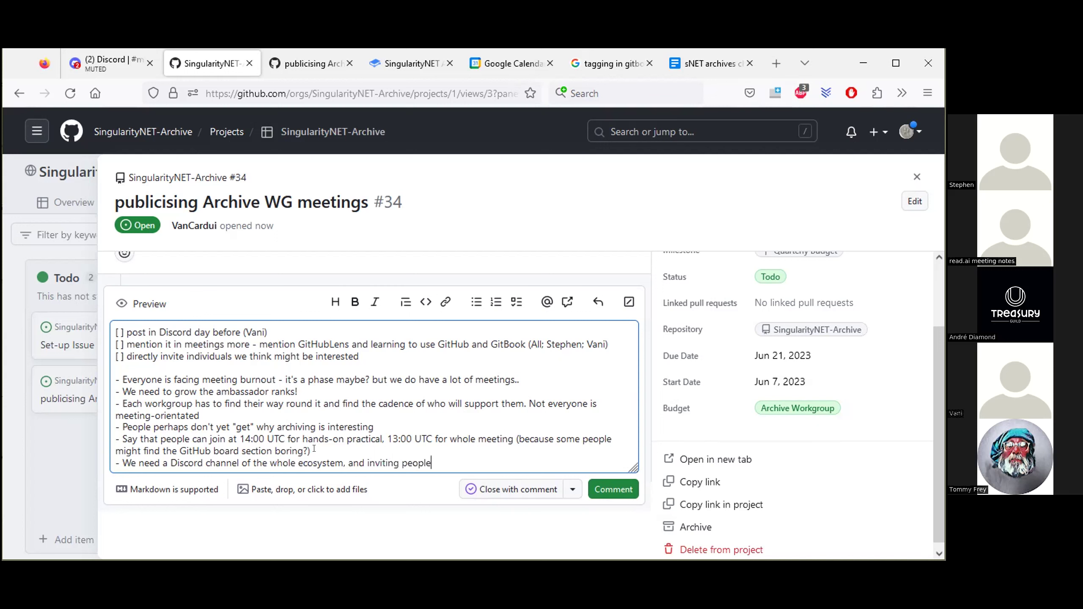